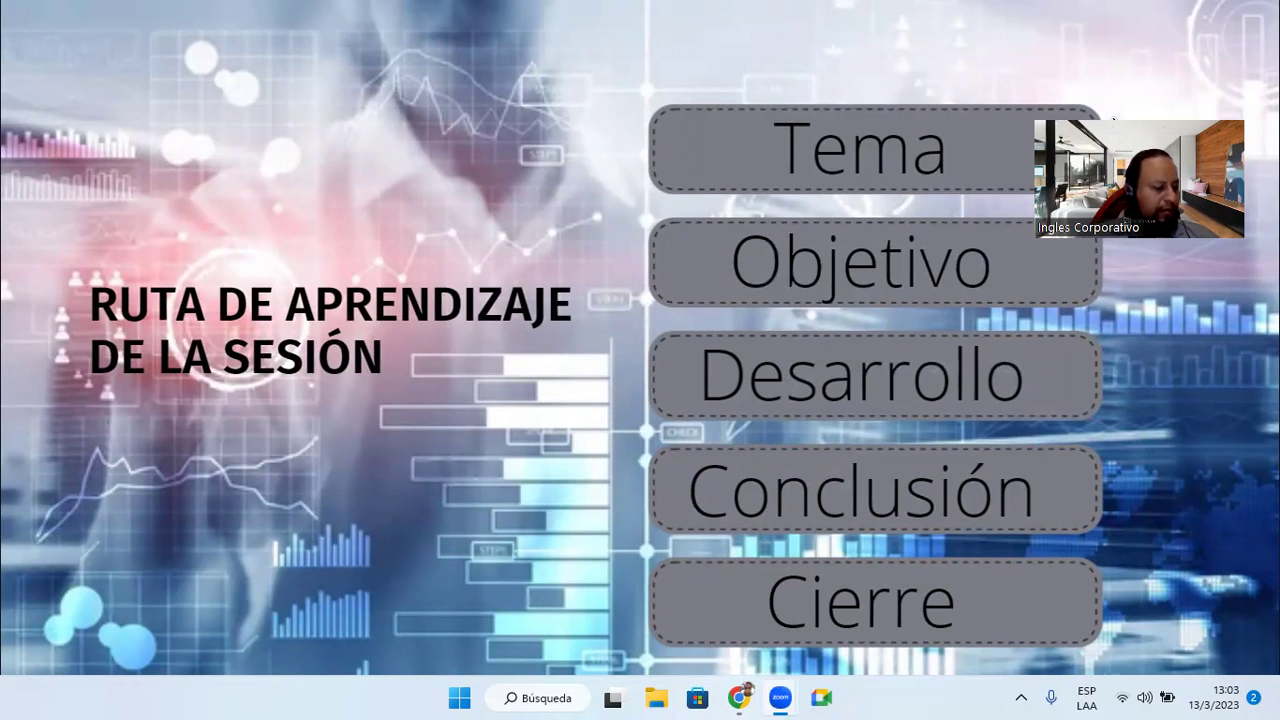
Advance the slideshow from the agenda to the 'TEMA' topic slide.
{"action": "key", "text": "Right"}
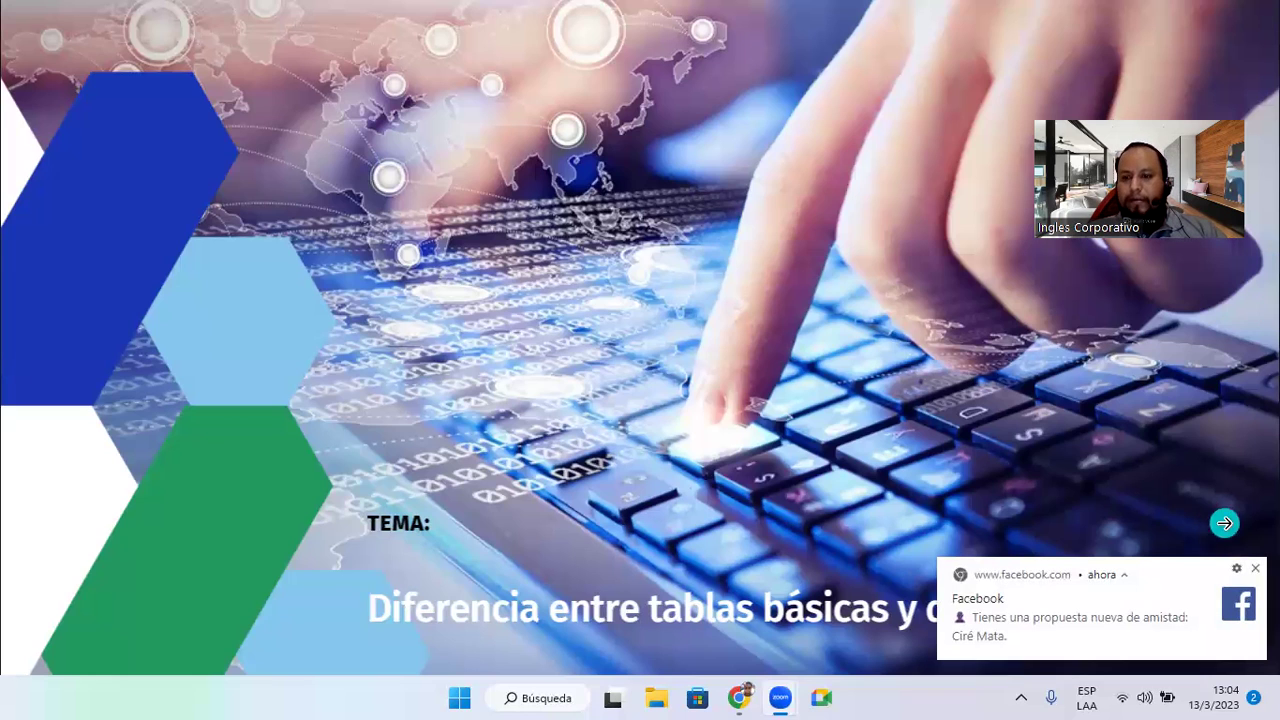
Dismiss the friend-request notification and advance to the session objective slide.
{"action": "left_click", "coordinate": [1255, 568]}
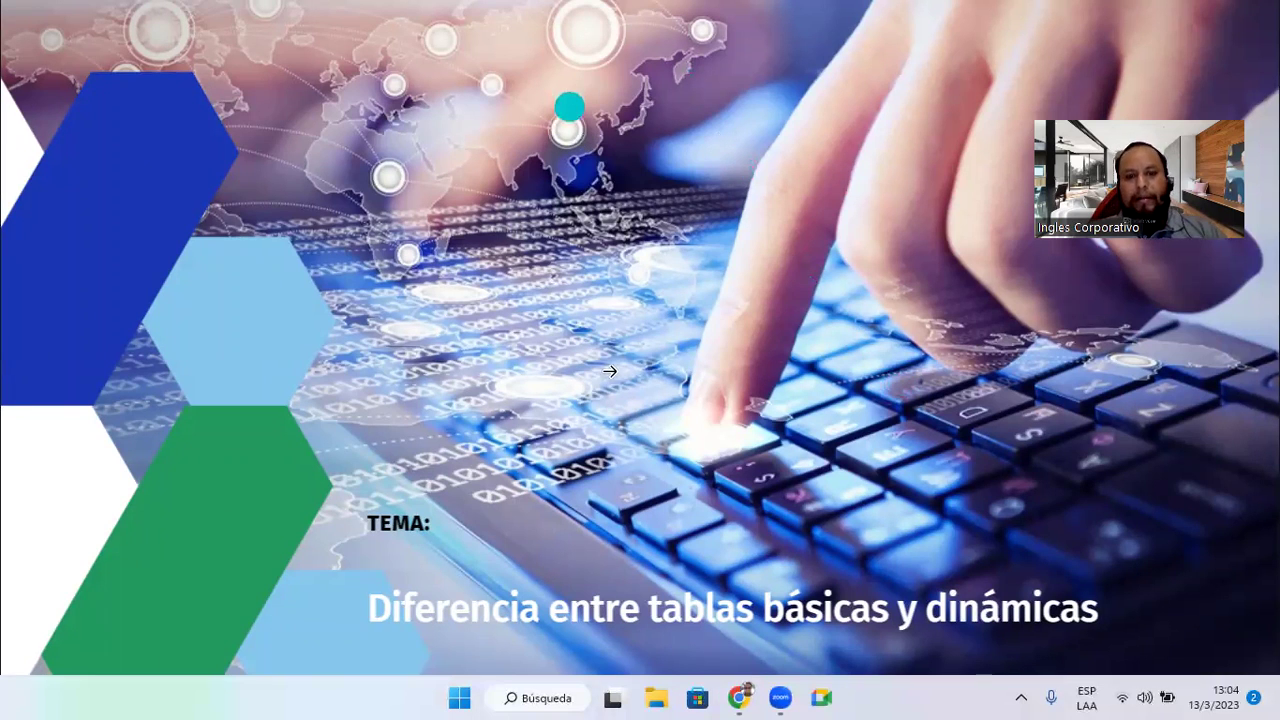
{"action": "key", "text": "Right"}
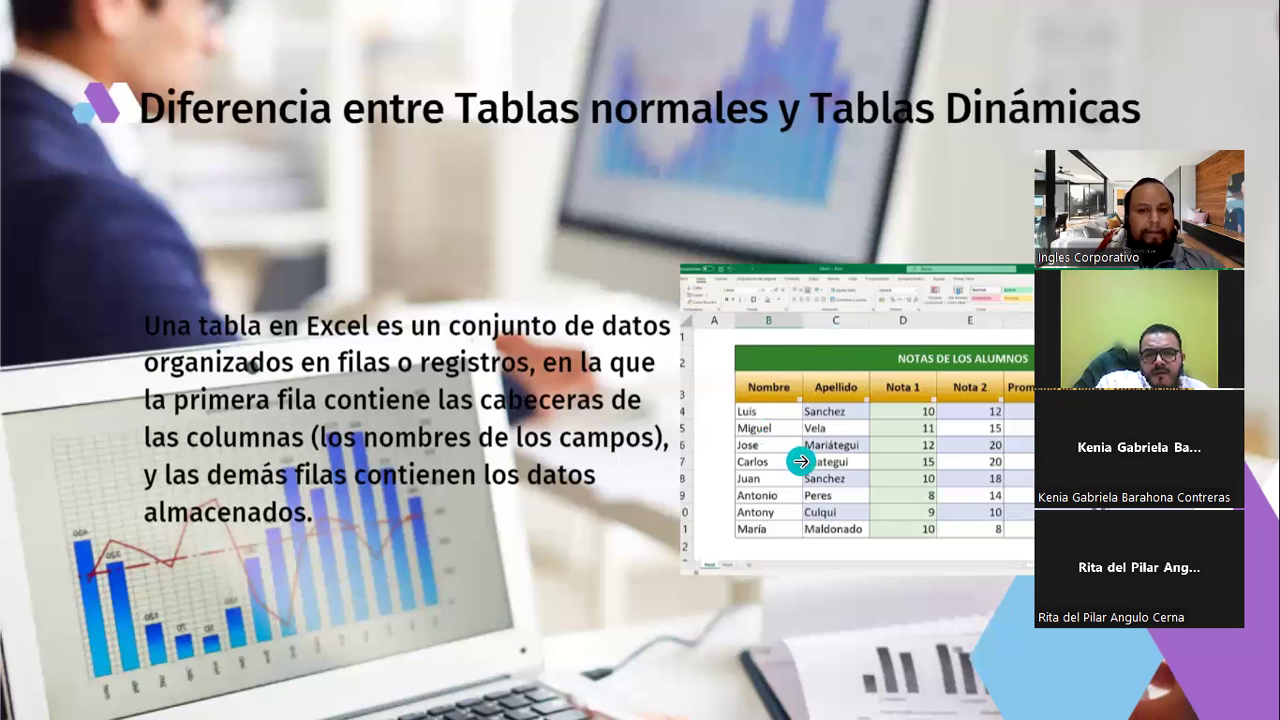
Advance two slides to 'Diferencia entre Tablas normales y Tablas Dinámicas' listing table operations.
{"action": "key", "text": "Right"}
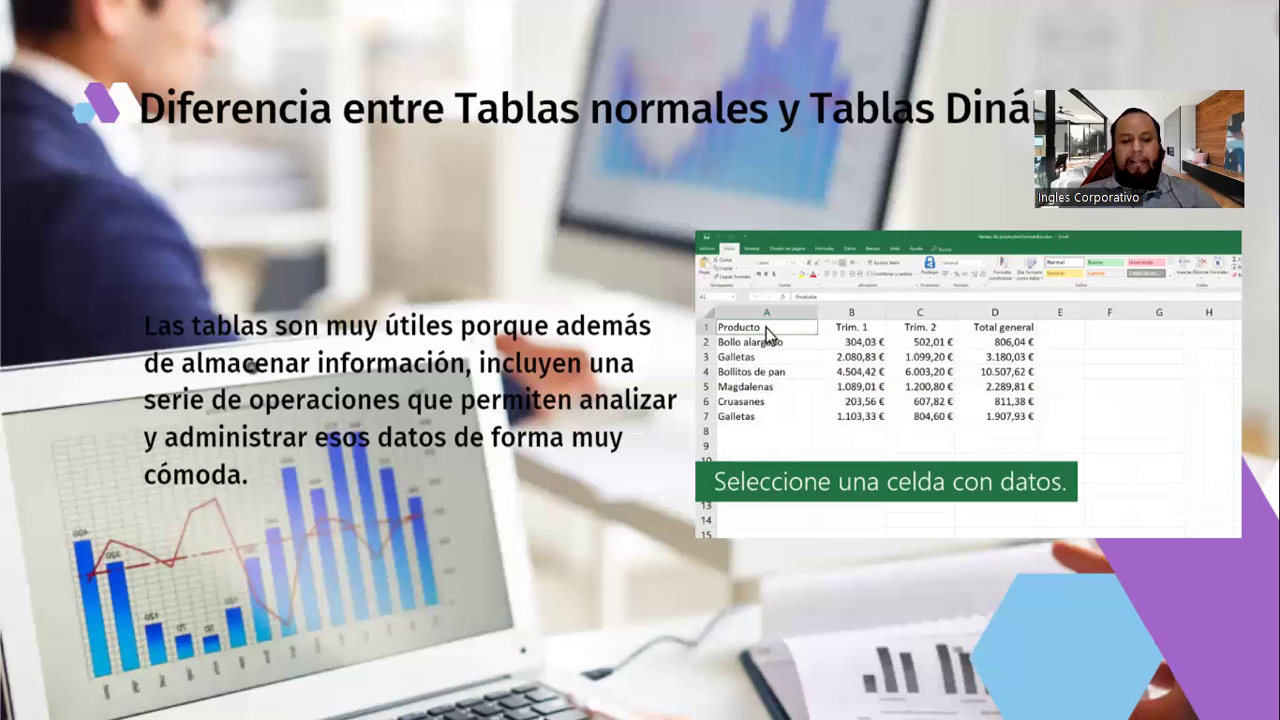
{"action": "key", "text": "Right"}
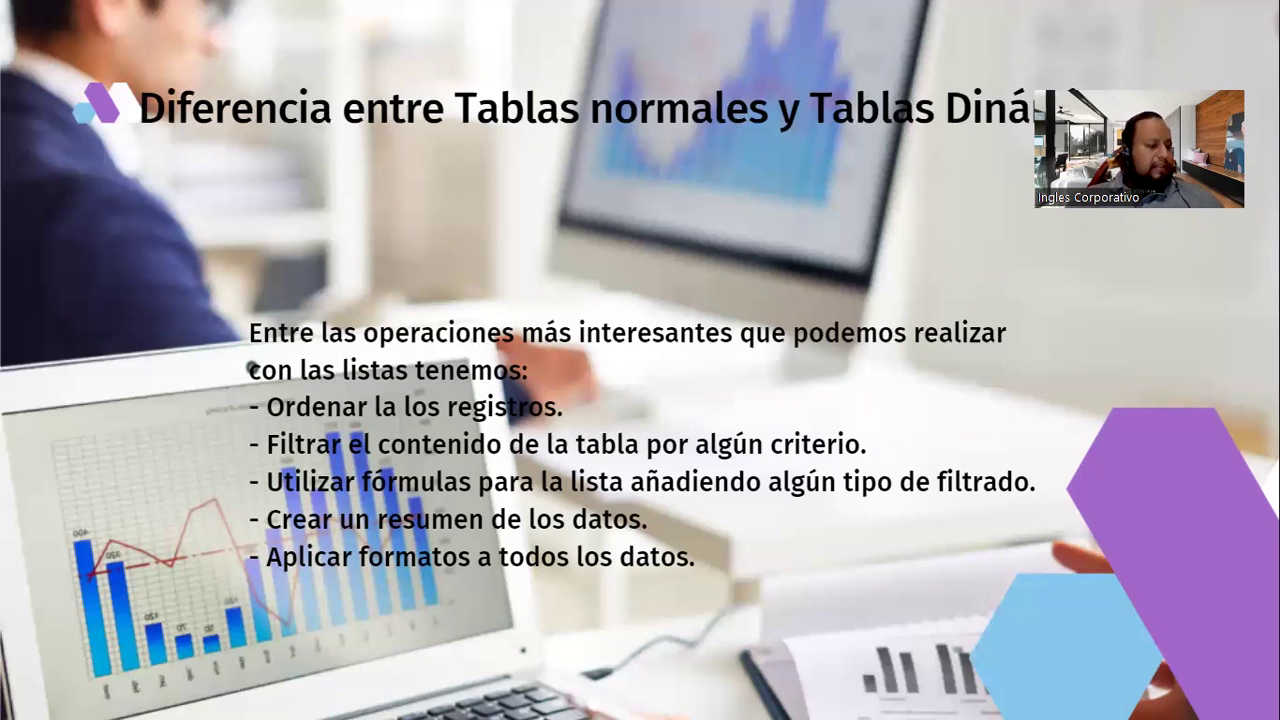
Reveal the older-Excel-versions note, then advance to the 'Crear una tabla' slide.
{"action": "key", "text": "Right"}
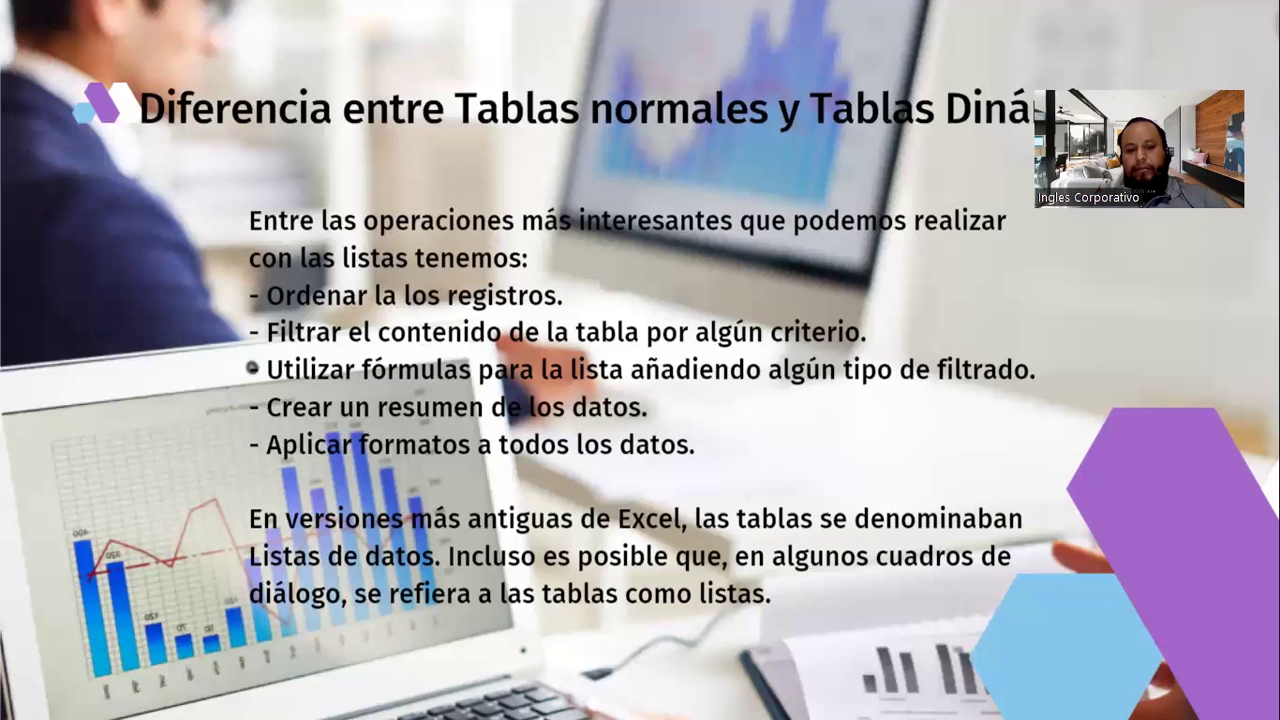
{"action": "key", "text": "Right"}
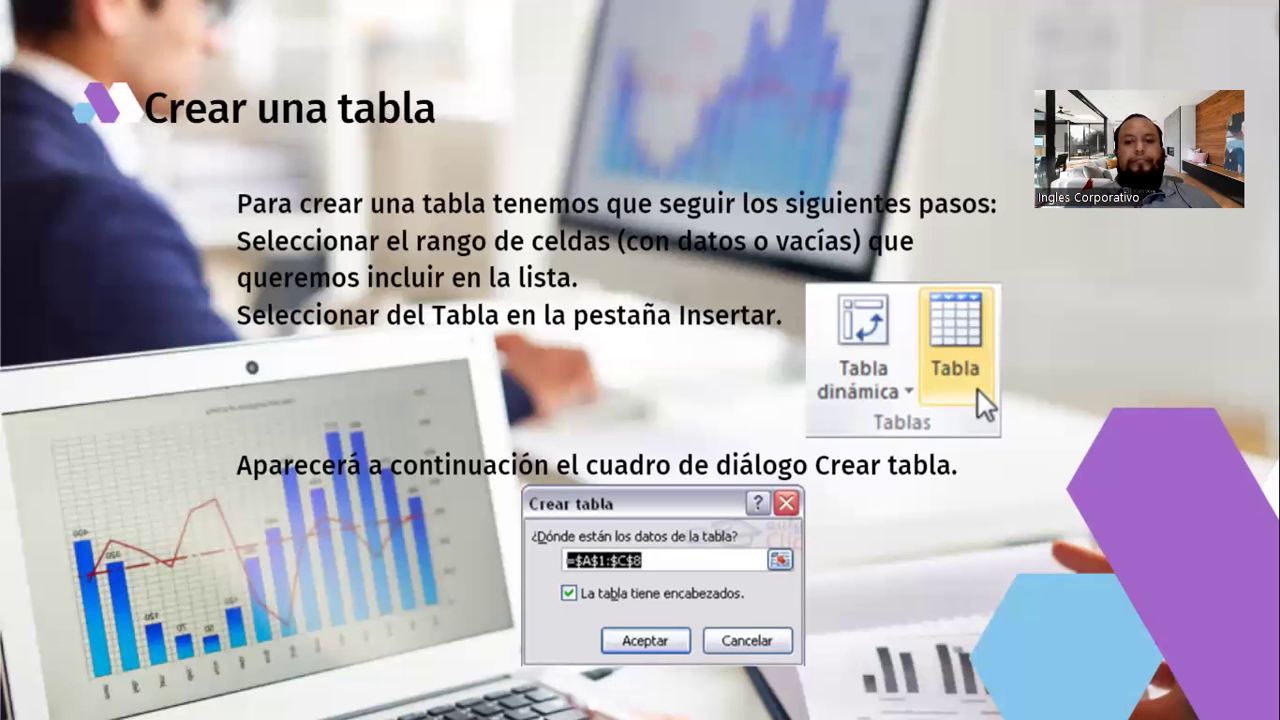
Review the 'Crear una tabla' slides back and forth, ending on the formatted-table tools slide.
{"action": "key", "text": "Right"}
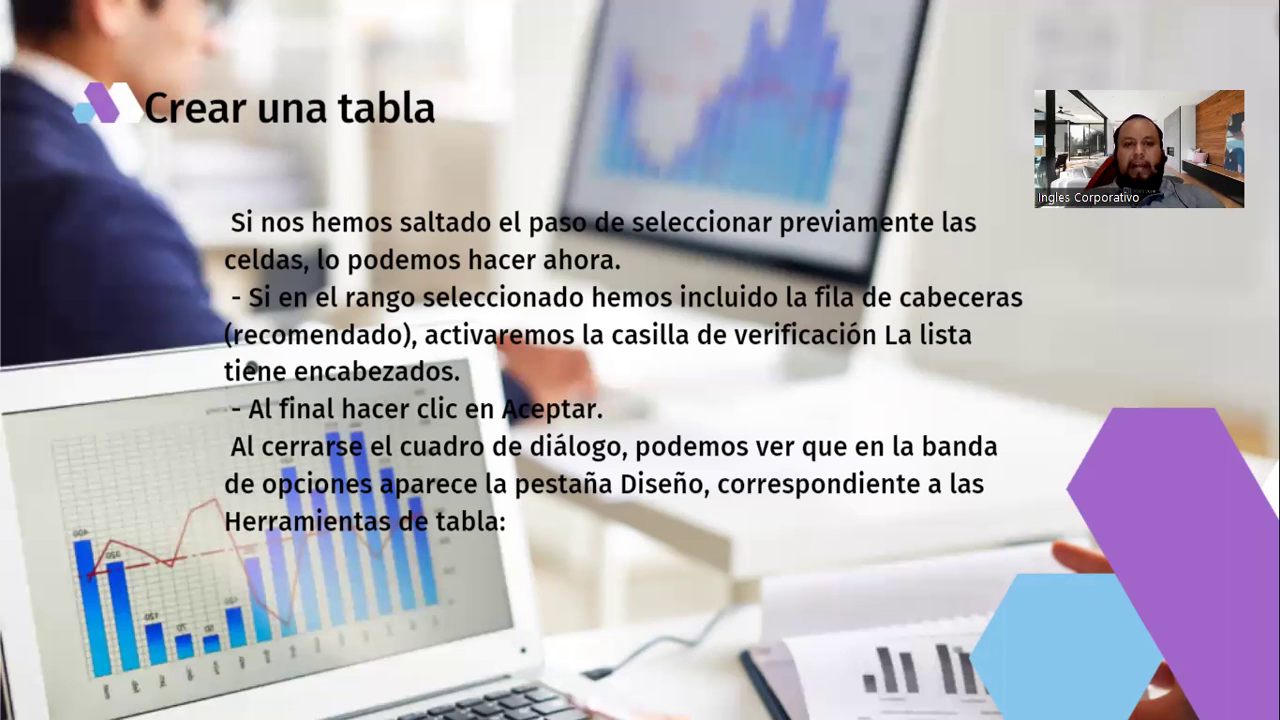
{"action": "key", "text": "Left"}
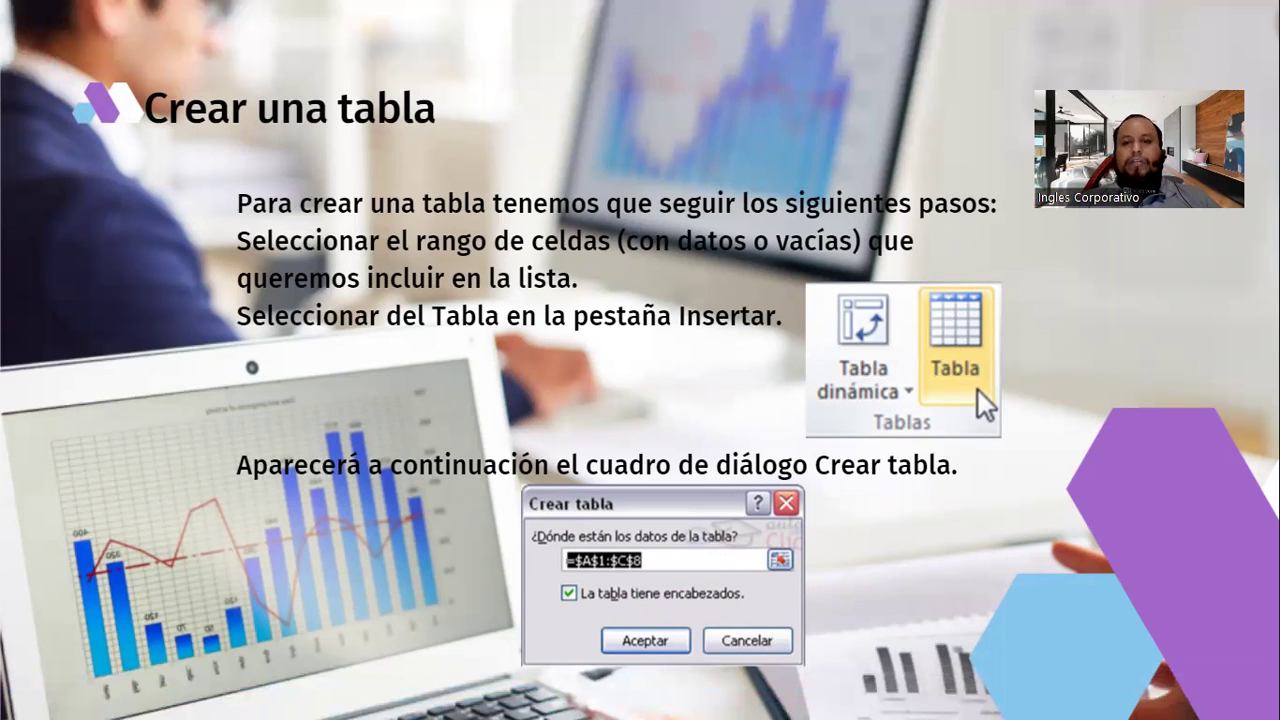
{"action": "key", "text": "Right"}
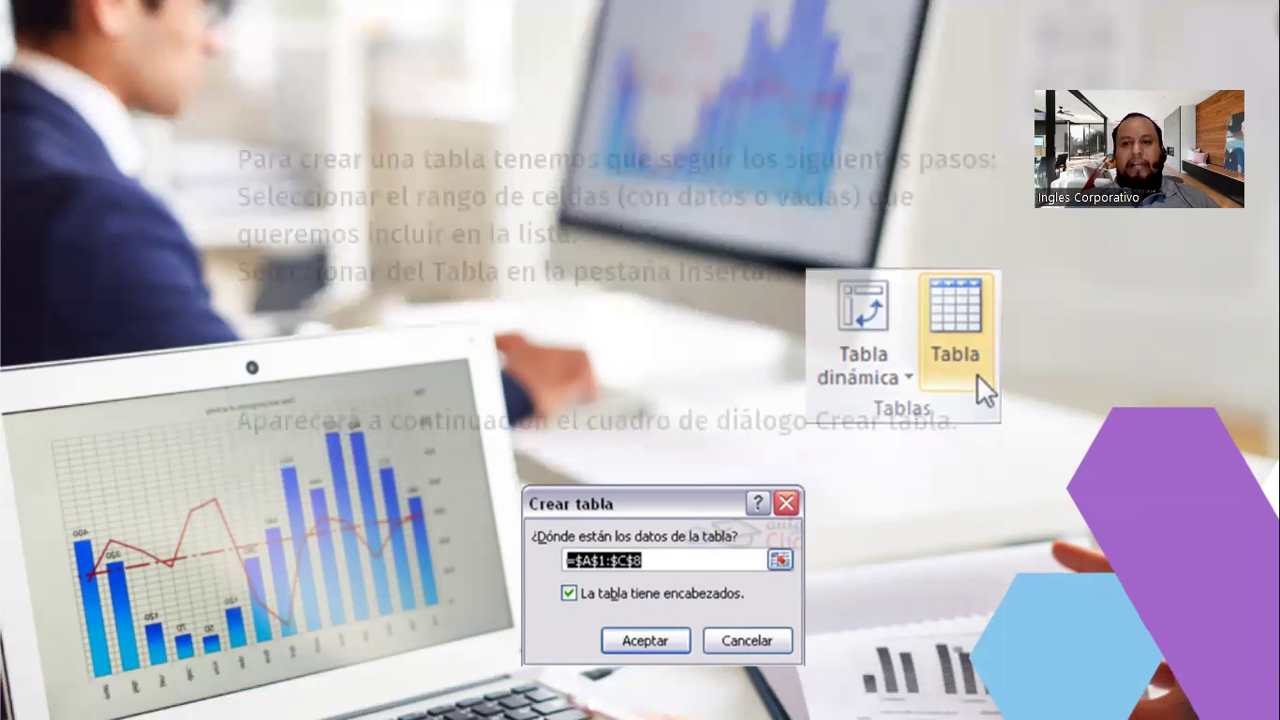
{"action": "key", "text": "Right"}
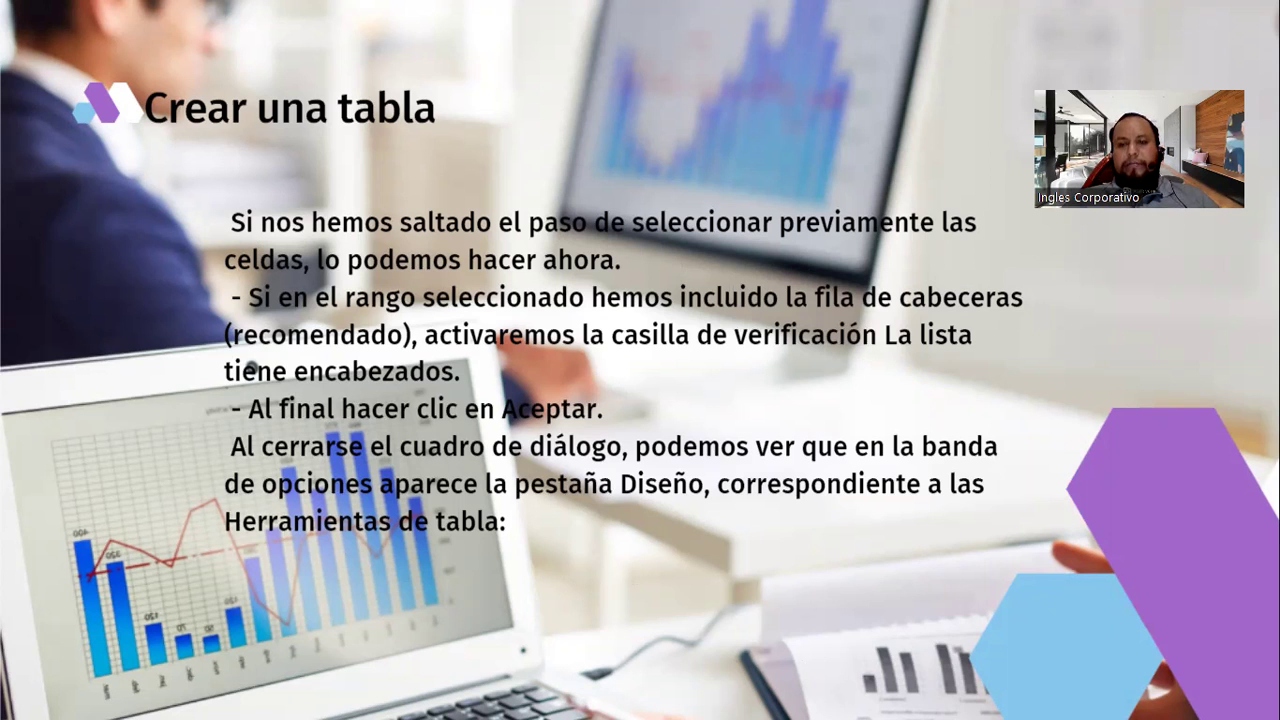
{"action": "key", "text": "Left"}
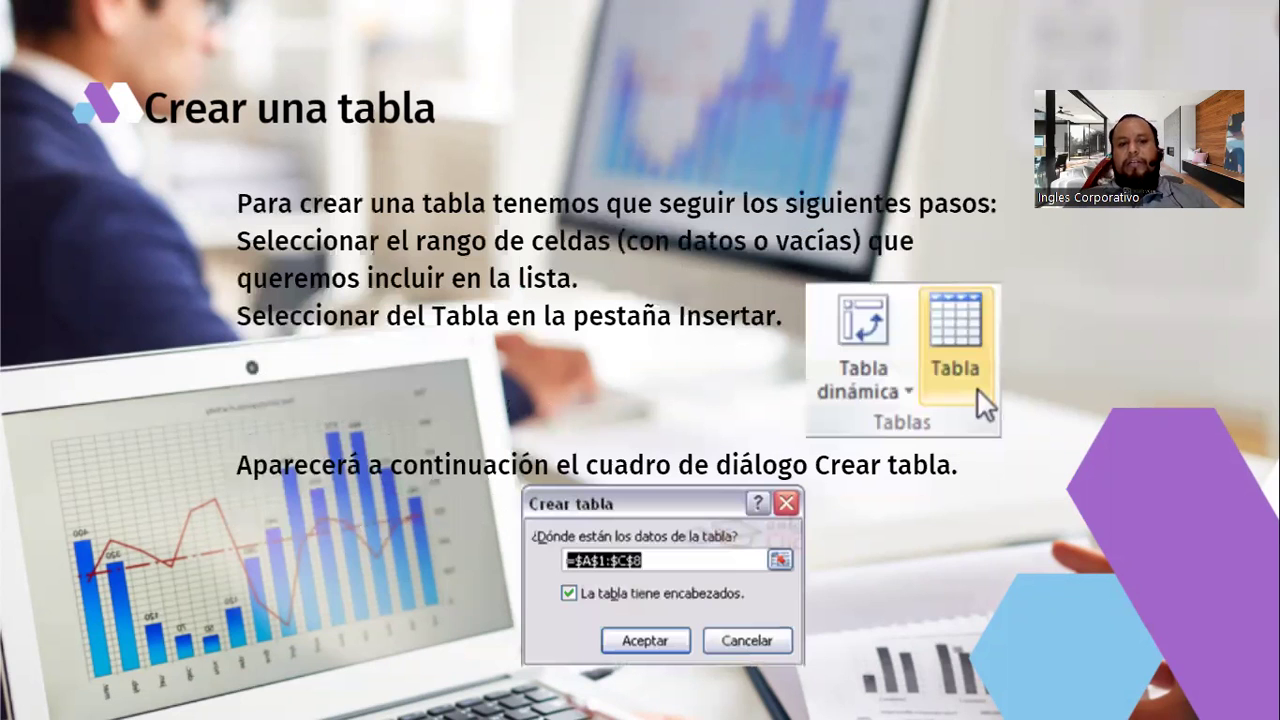
{"action": "key", "text": "Right"}
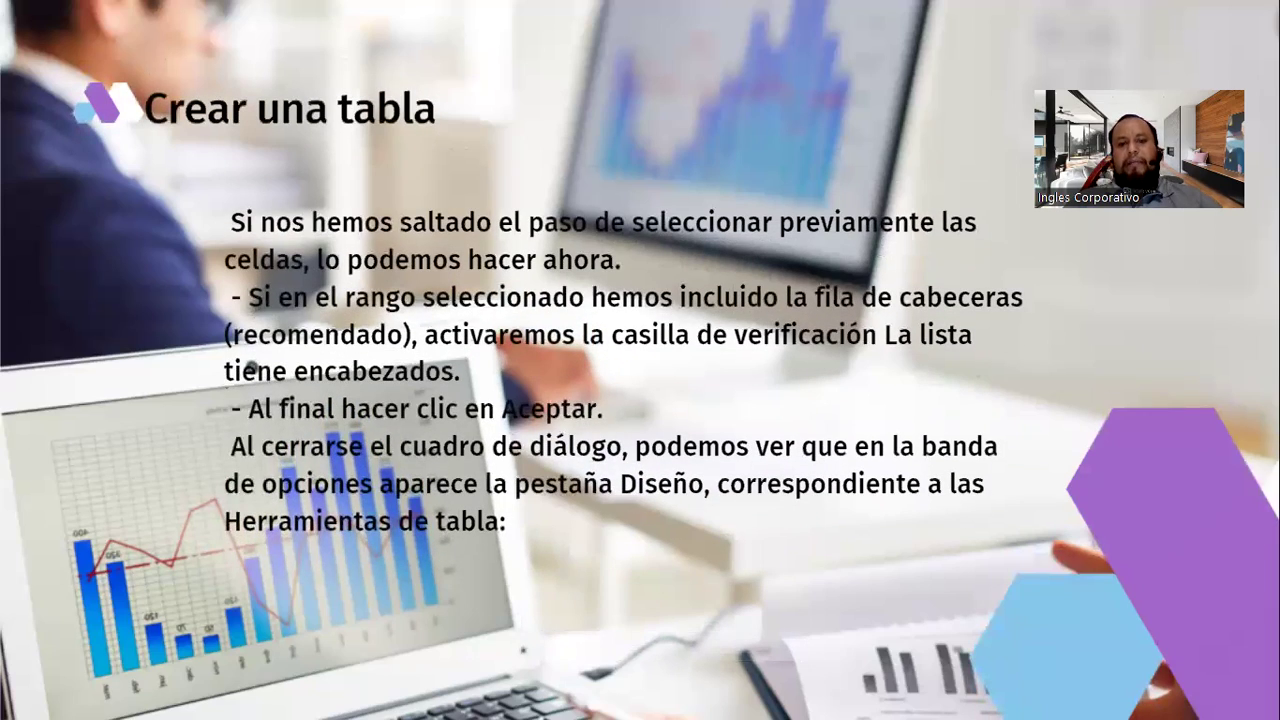
{"action": "key", "text": "Right"}
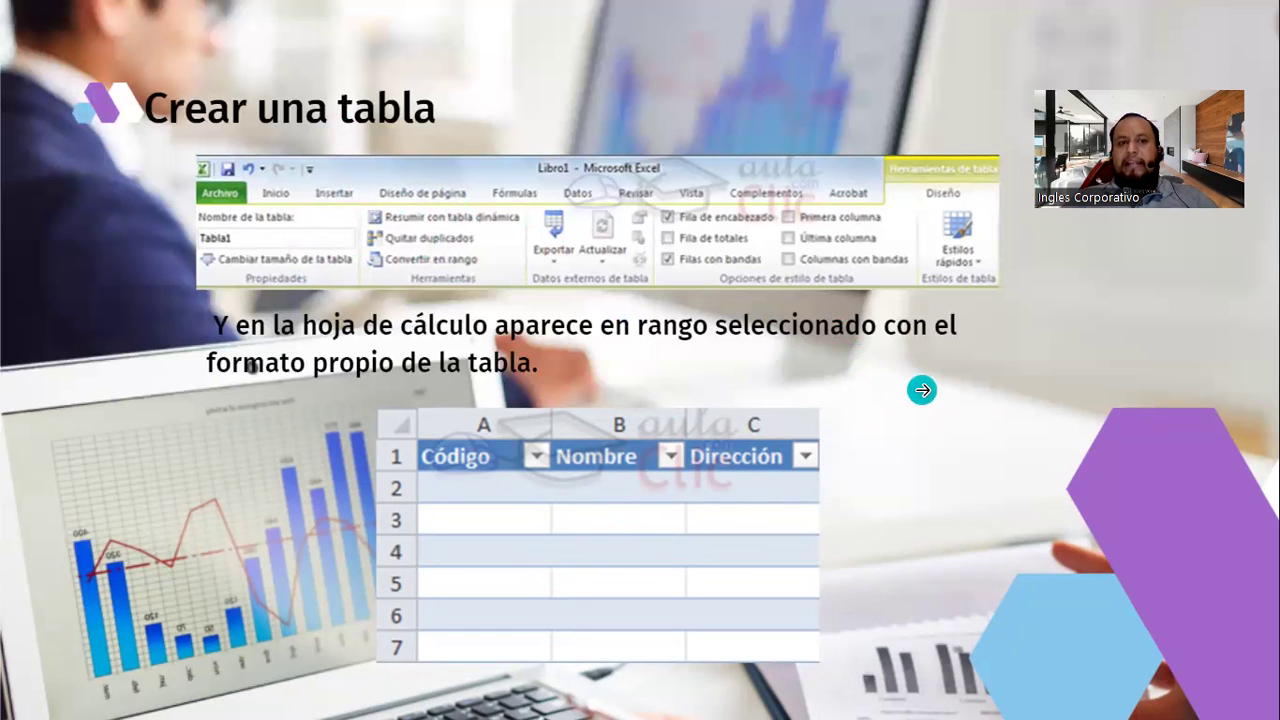
Advance to the DEMOSTRACION slide and end the slideshow.
{"action": "left_click", "coordinate": [922, 390]}
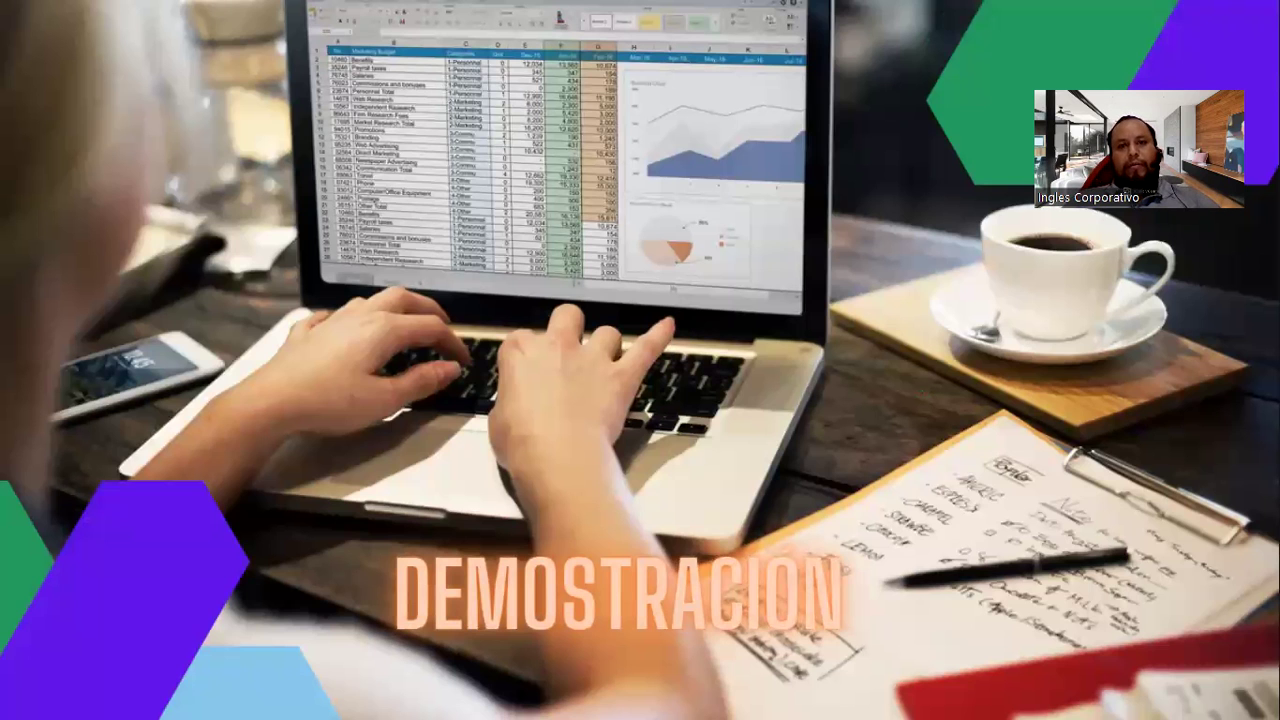
{"action": "key", "text": "Escape"}
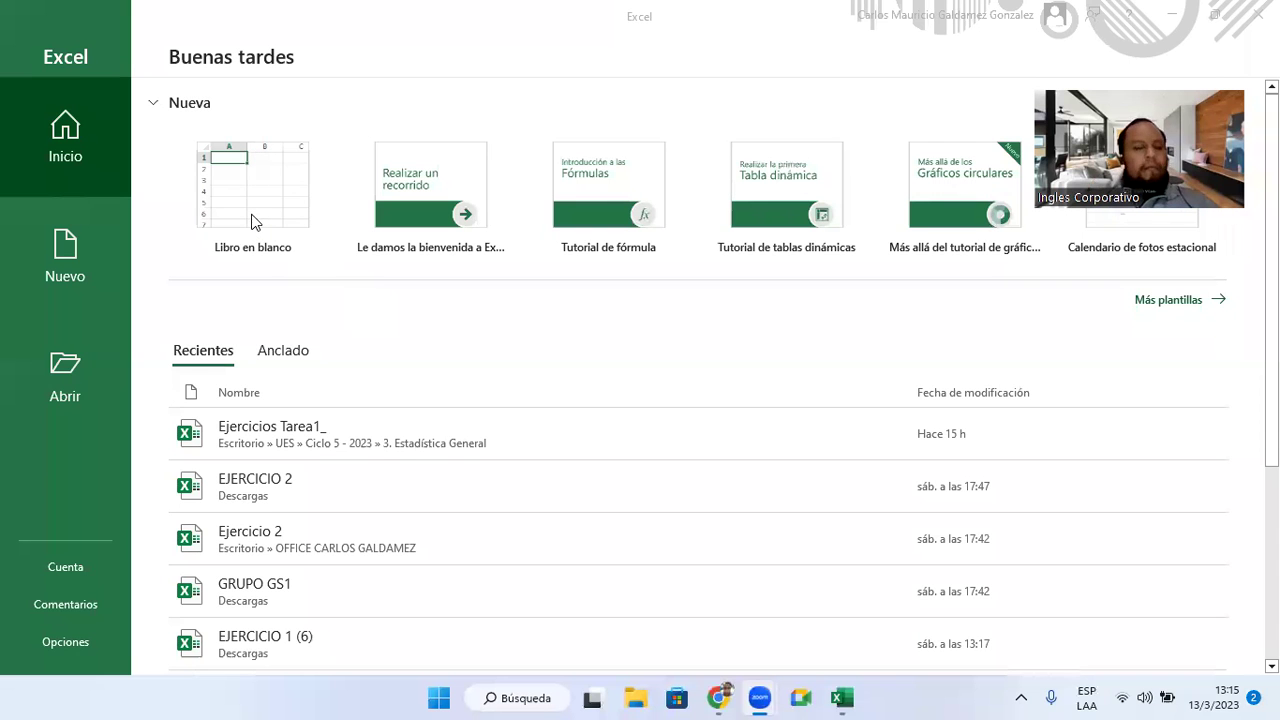
Create a blank workbook at 120% zoom with headers #, Nombre, Apellido, Telefono, Email in A1:E1.
{"action": "left_click", "coordinate": [252, 222]}
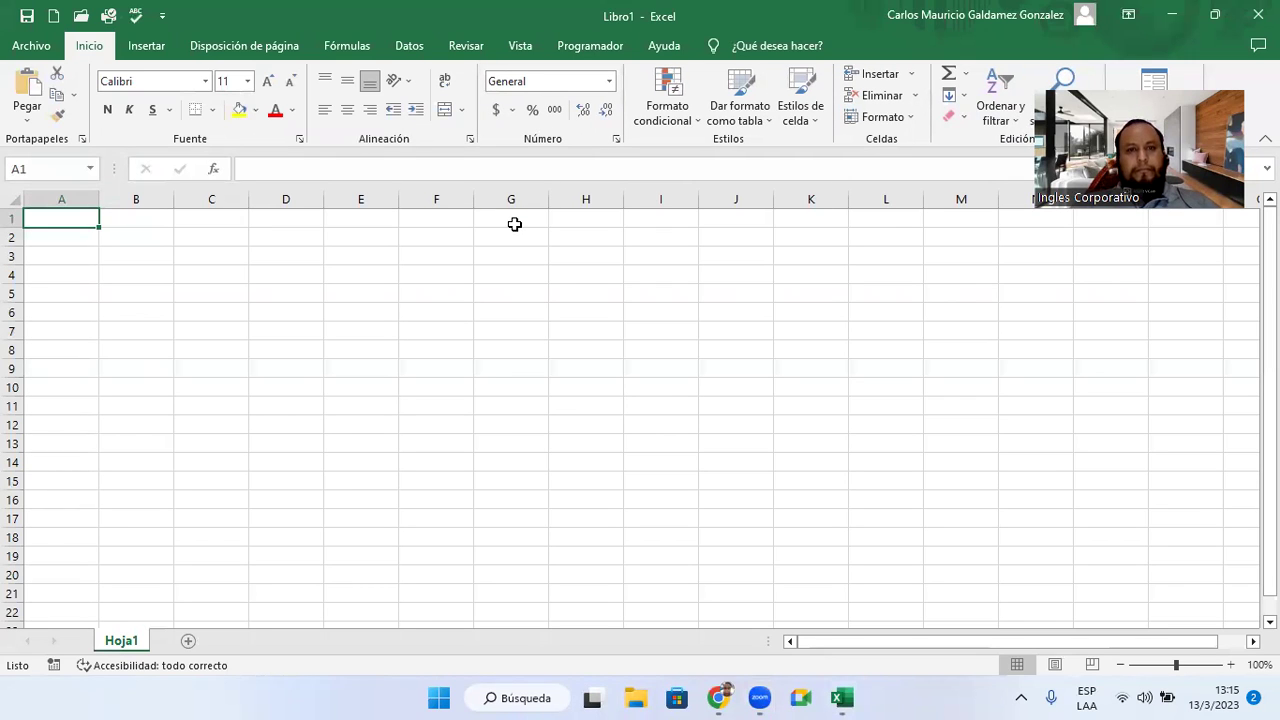
{"action": "left_click", "coordinate": [1232, 665]}
{"action": "left_click", "coordinate": [1232, 665]}
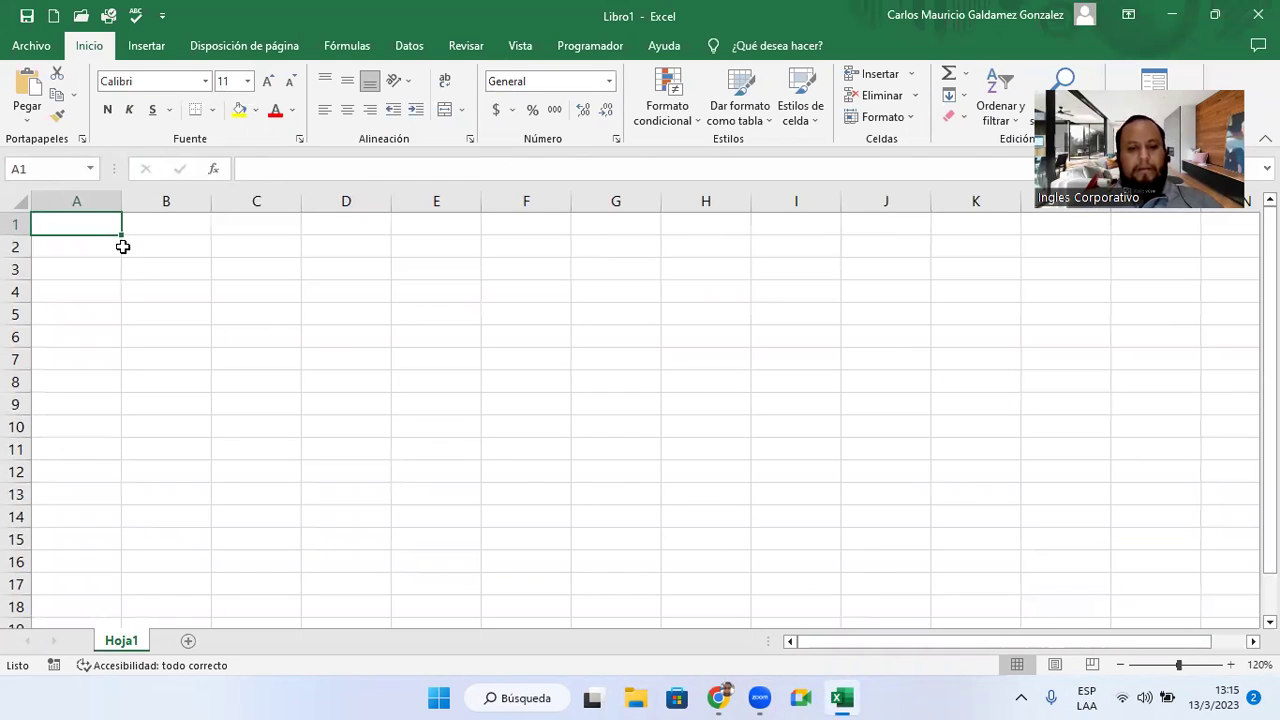
{"action": "type", "text": "a"}
{"action": "key", "text": "BackSpace"}
{"action": "type", "text": "#"}
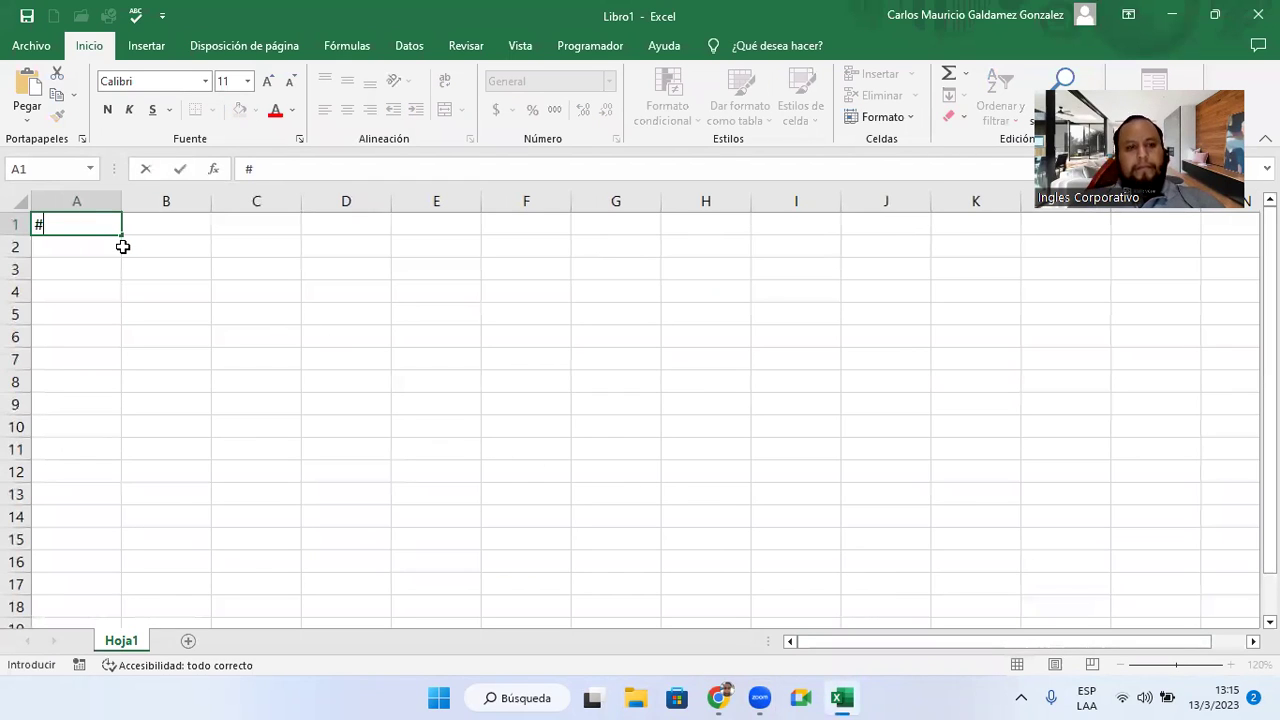
{"action": "key", "text": "Tab"}
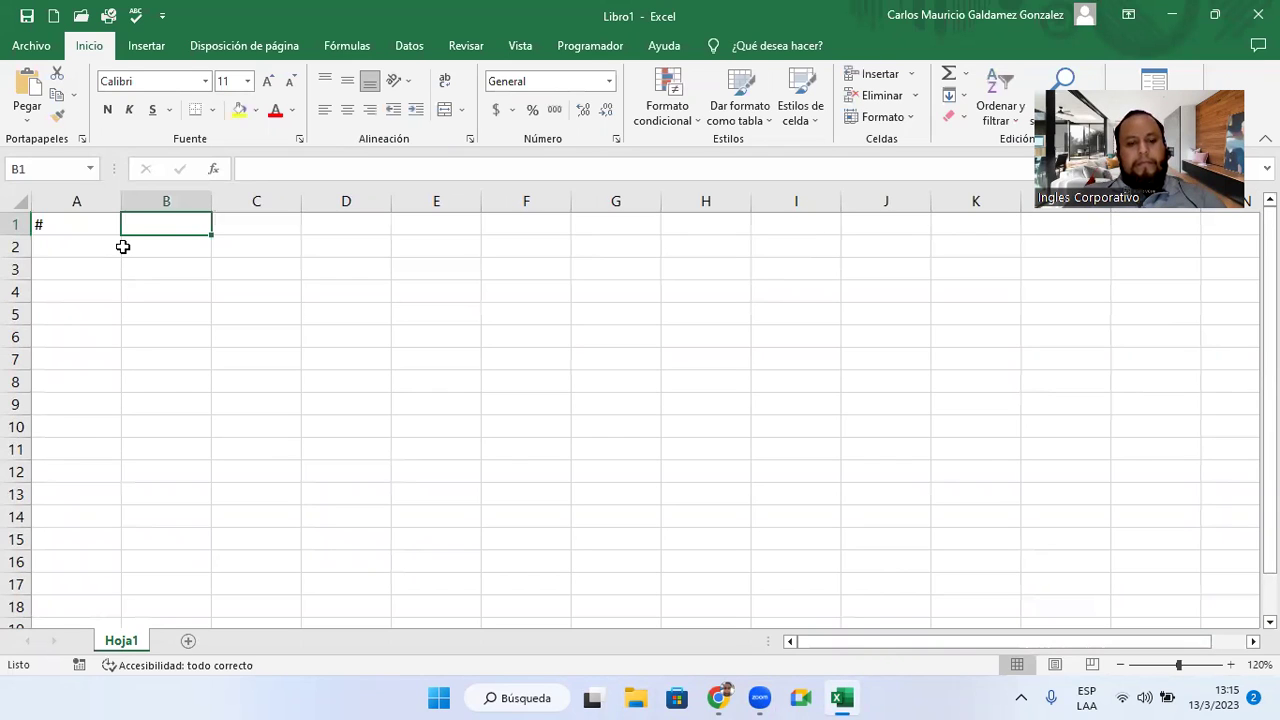
{"action": "type", "text": "Nombre"}
{"action": "key", "text": "Tab"}
{"action": "type", "text": "Apellido"}
{"action": "key", "text": "Tab"}
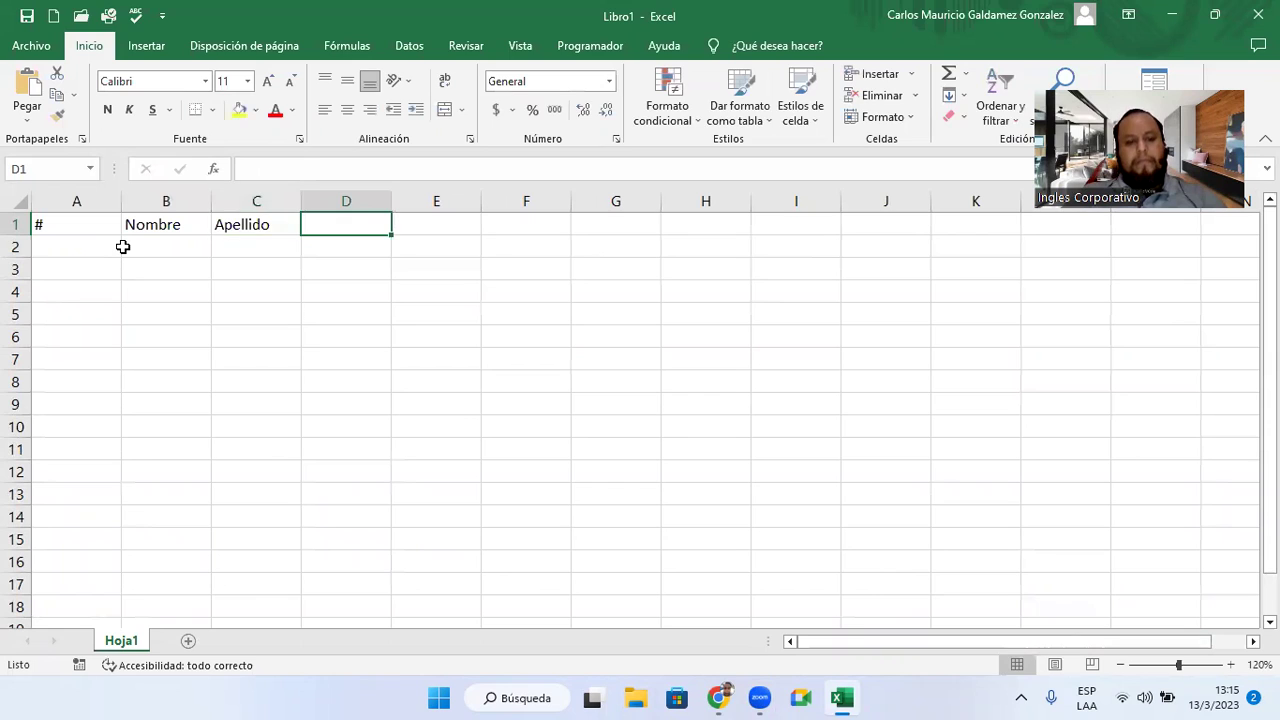
{"action": "type", "text": "Telefono"}
{"action": "key", "text": "Tab"}
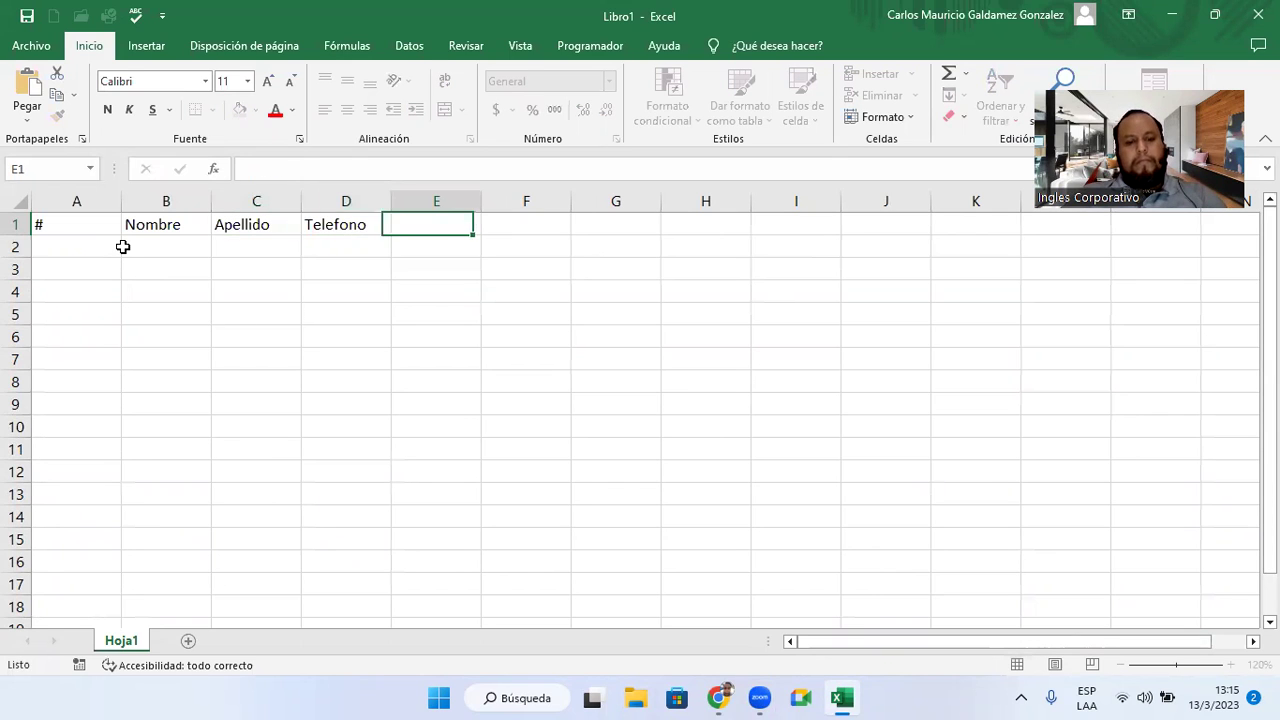
{"action": "type", "text": "Email"}
{"action": "key", "text": "Return"}
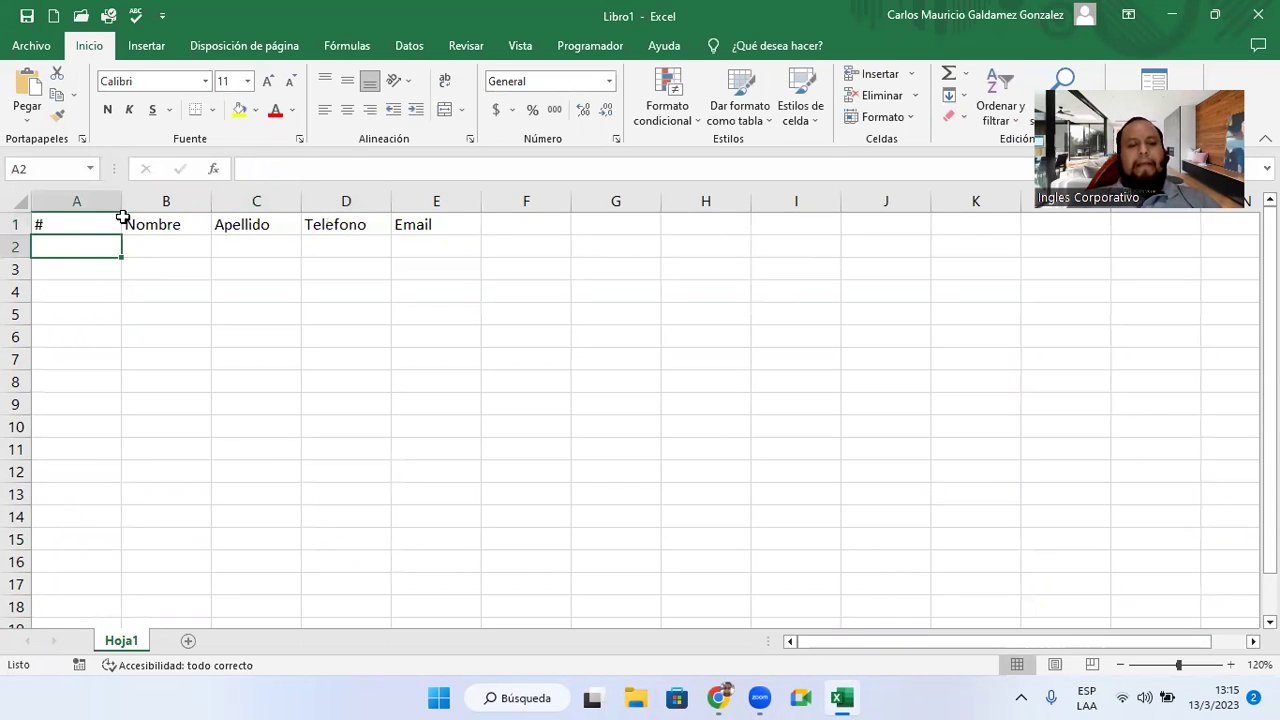
{"action": "left_click_drag", "start_coordinate": [97, 226], "coordinate": [418, 226]}
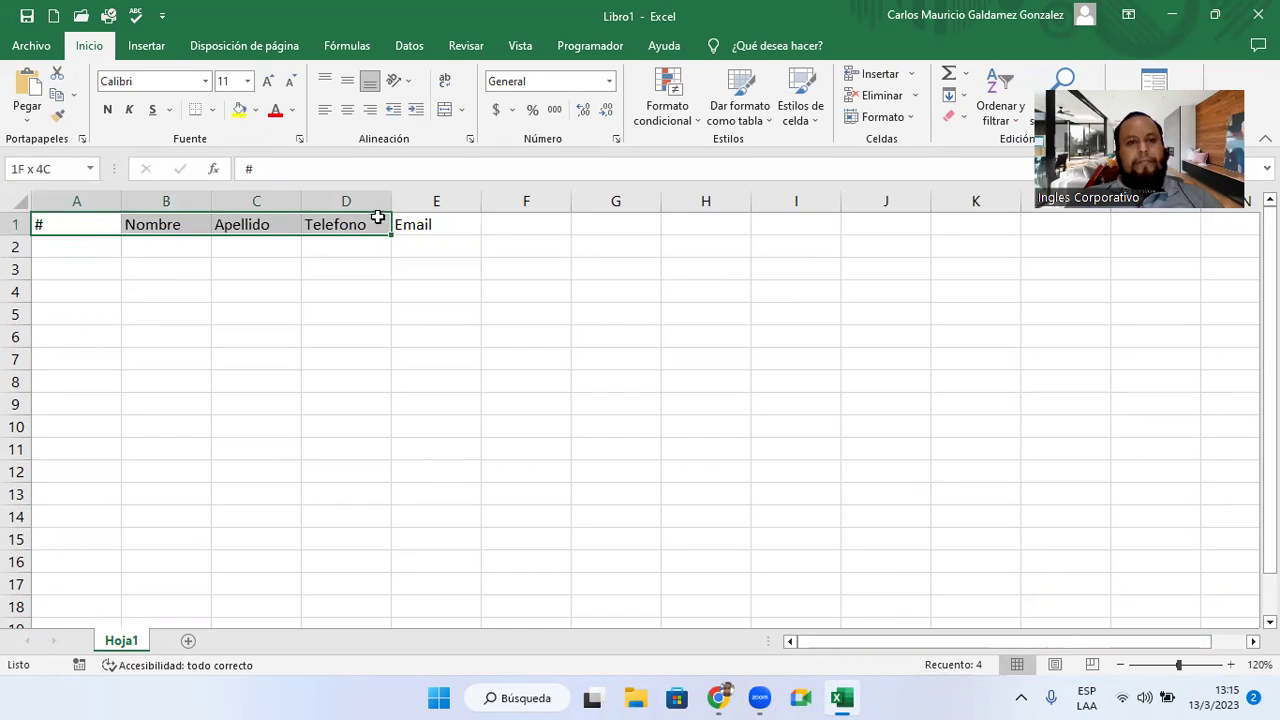
Enter the first contact's first name, surname, phone number and e-mail address in row 2.
{"action": "left_click", "coordinate": [114, 240]}
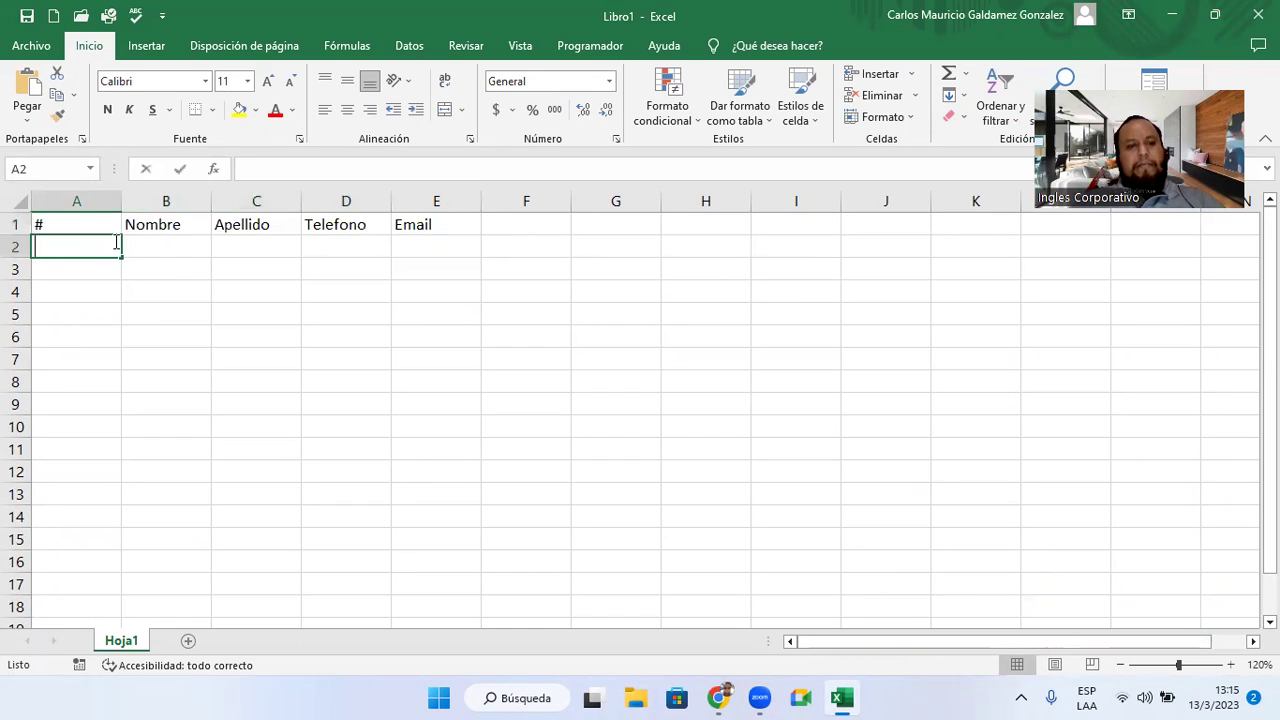
{"action": "key", "text": "Tab"}
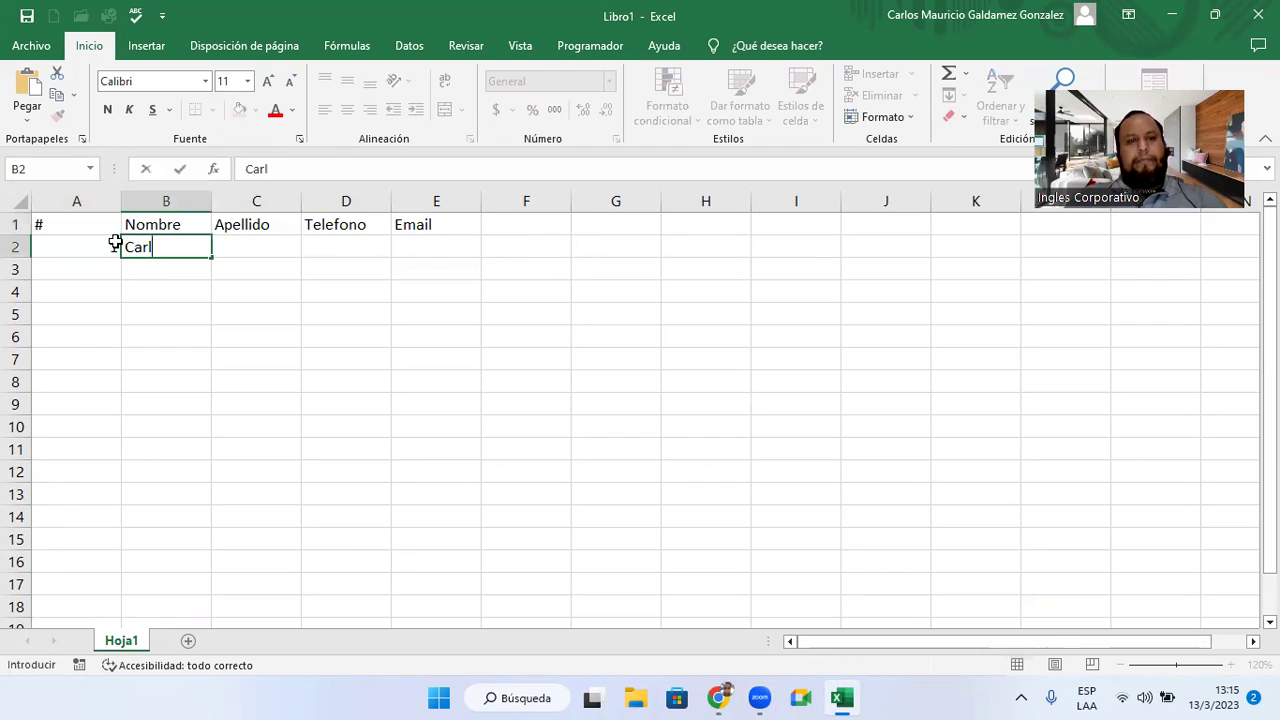
{"action": "key", "text": "Tab"}
{"action": "key", "text": "Tab"}
{"action": "type", "text": "6677-8899"}
{"action": "key", "text": "Tab"}
{"action": "type", "text": "examepl"}
{"action": "key", "text": "BackSpace"}
{"action": "key", "text": "BackSpace"}
{"action": "key", "text": "BackSpace"}
{"action": "type", "text": "ple01@micorreo.com"}
{"action": "key", "text": "Return"}
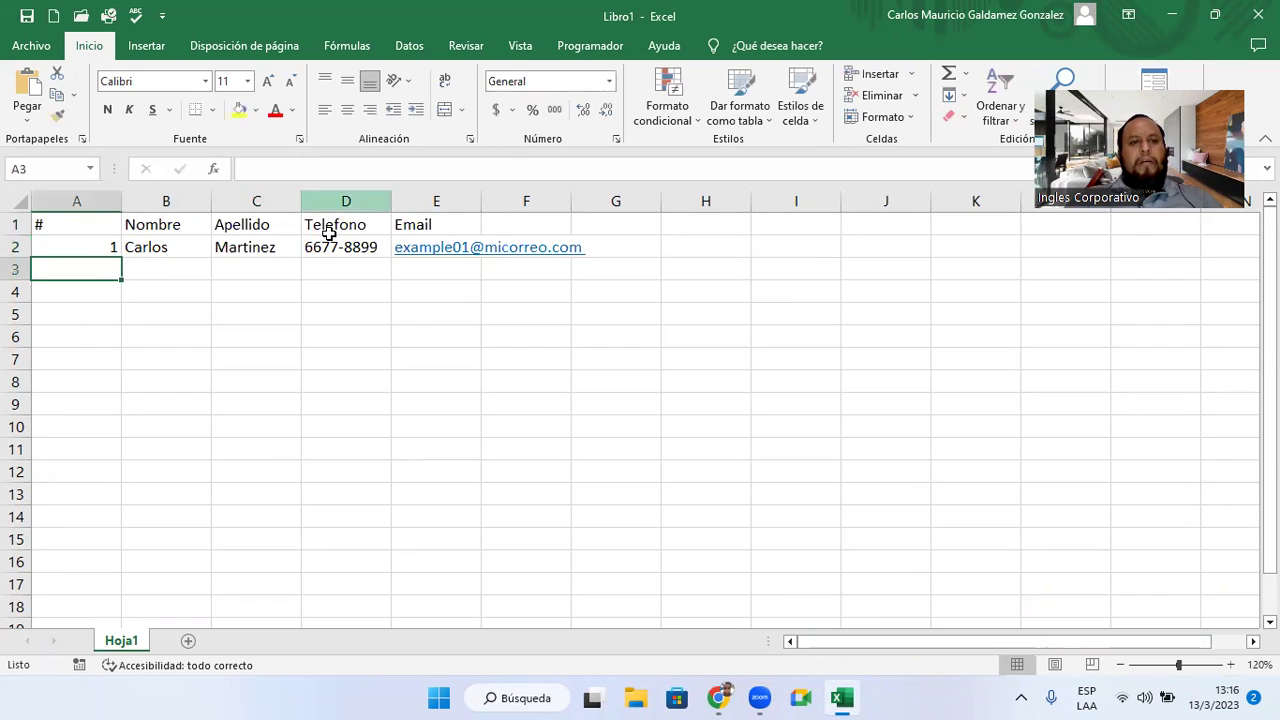
Autofit the Email column, widen Nombre and Apellido, narrow column A, then return to A1.
{"action": "double_click", "coordinate": [481, 201]}
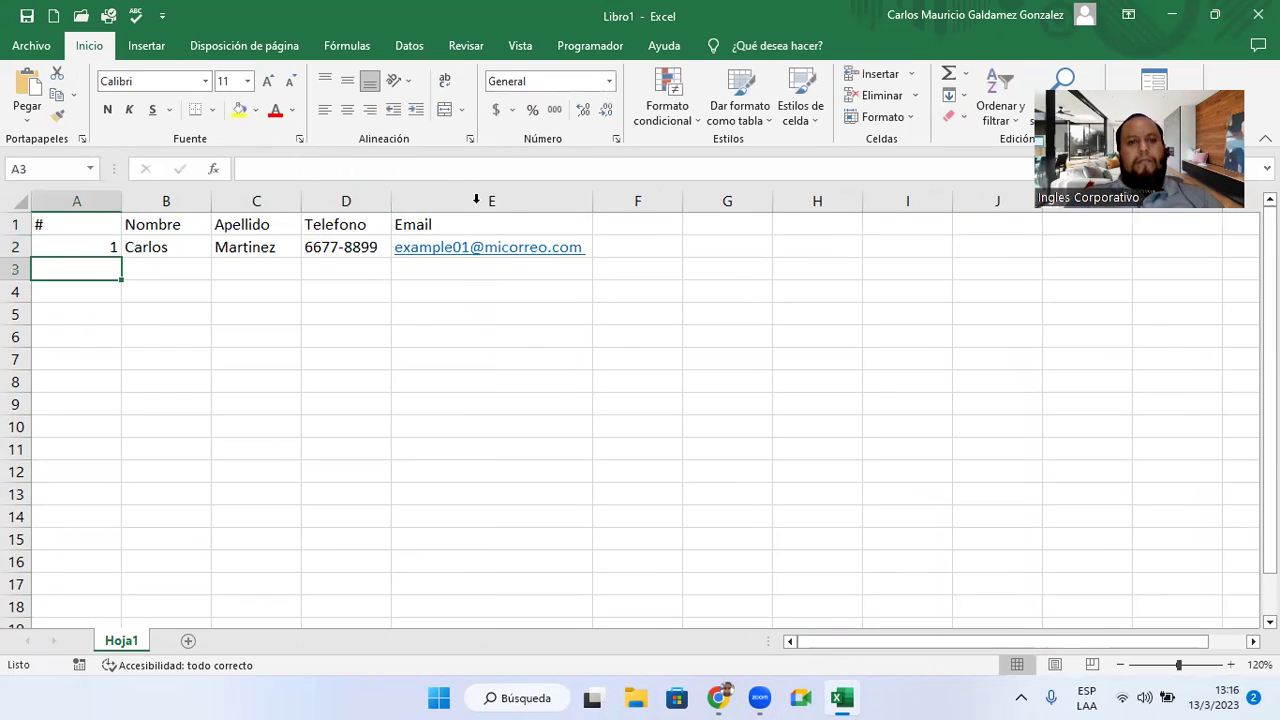
{"action": "left_click", "coordinate": [476, 201]}
{"action": "left_click_drag", "start_coordinate": [389, 201], "coordinate": [382, 201]}
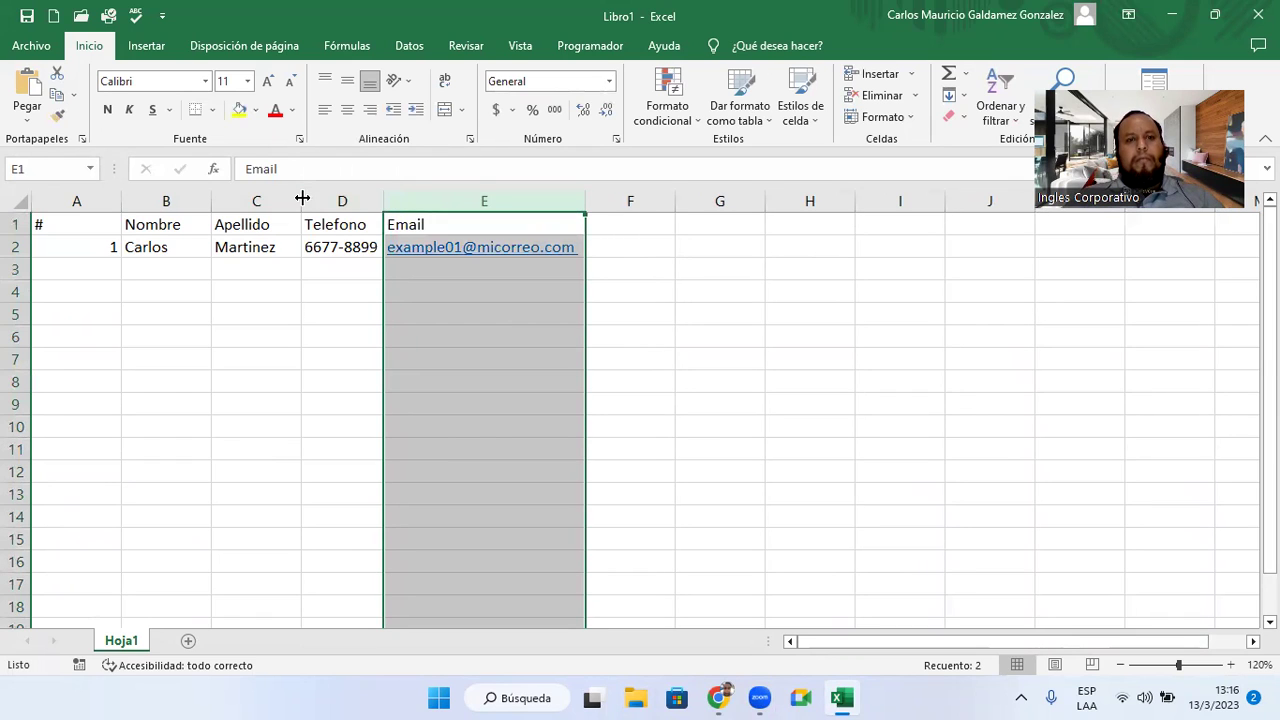
{"action": "mouse_move", "coordinate": [301, 198]}
{"action": "left_mouse_down"}
{"action": "mouse_move", "coordinate": [282, 206]}
{"action": "mouse_move", "coordinate": [340, 206]}
{"action": "left_mouse_up"}
{"action": "left_click_drag", "start_coordinate": [210, 201], "coordinate": [251, 205]}
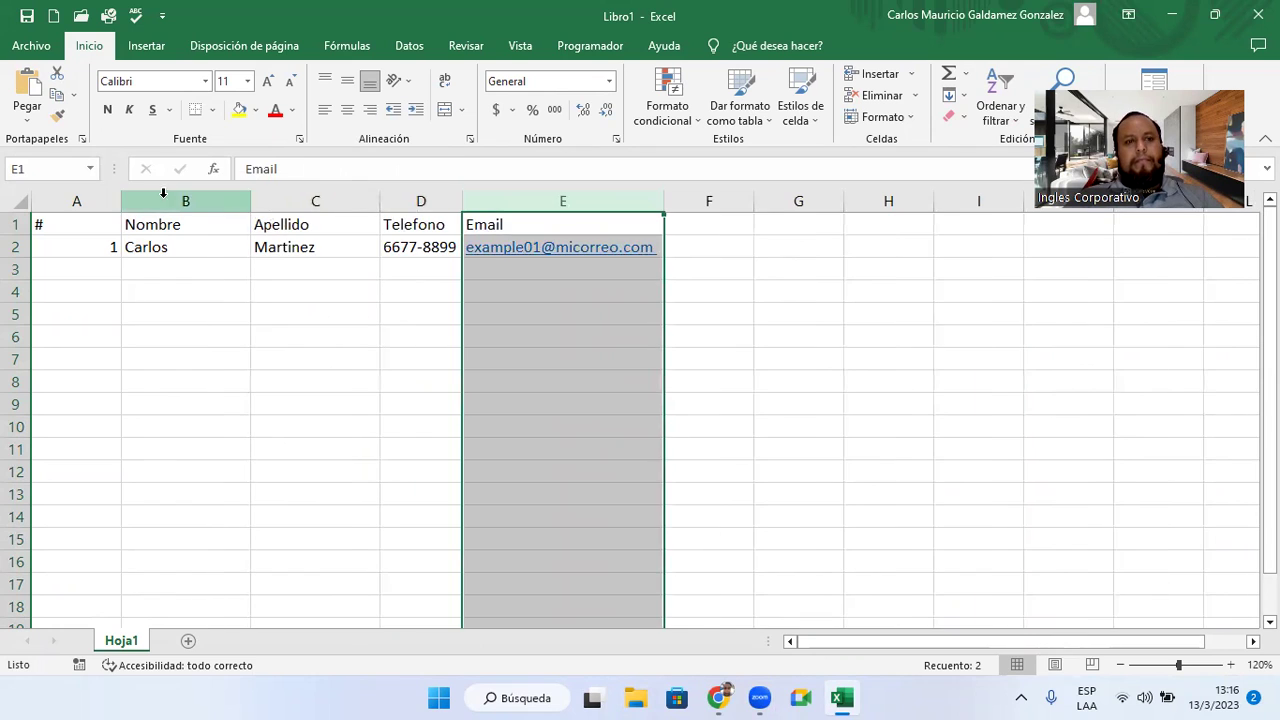
{"action": "mouse_move", "coordinate": [121, 203]}
{"action": "left_mouse_down"}
{"action": "mouse_move", "coordinate": [52, 203]}
{"action": "mouse_move", "coordinate": [62, 206]}
{"action": "left_mouse_up"}
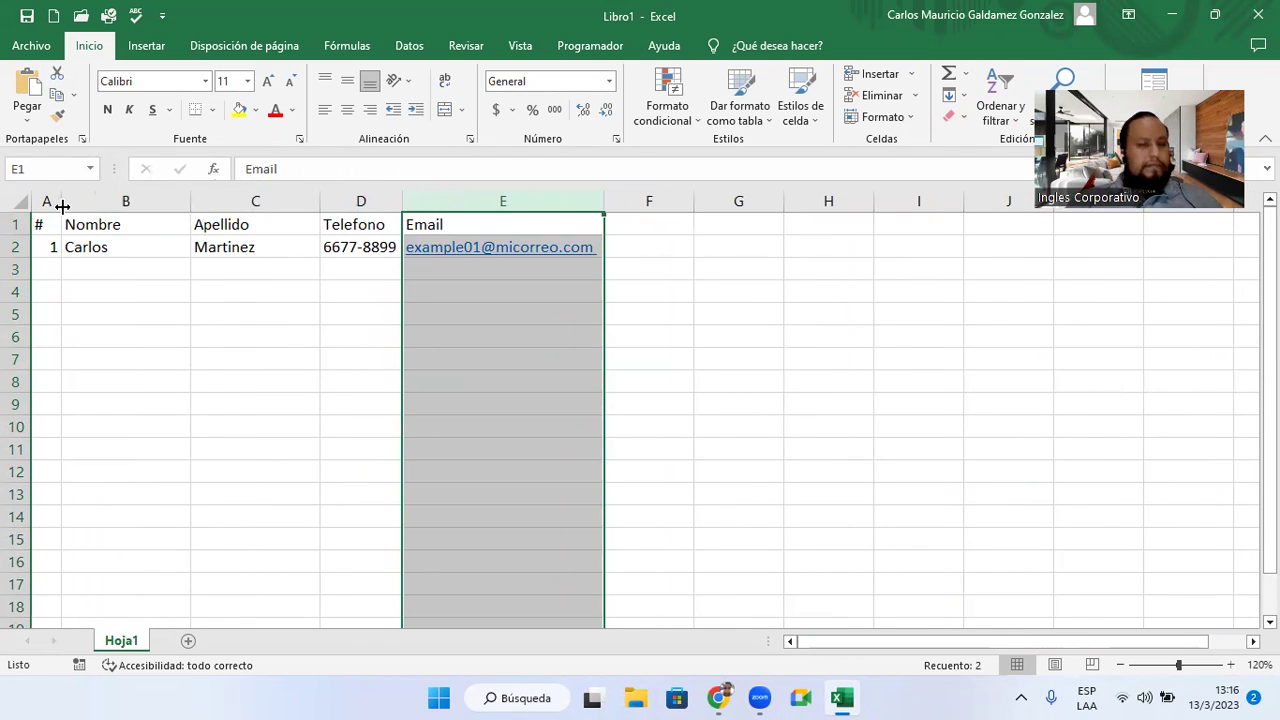
{"action": "key", "text": "Up"}
{"action": "key", "text": "Left"}
{"action": "key", "text": "Left"}
{"action": "key", "text": "Left"}
{"action": "key", "text": "Left"}
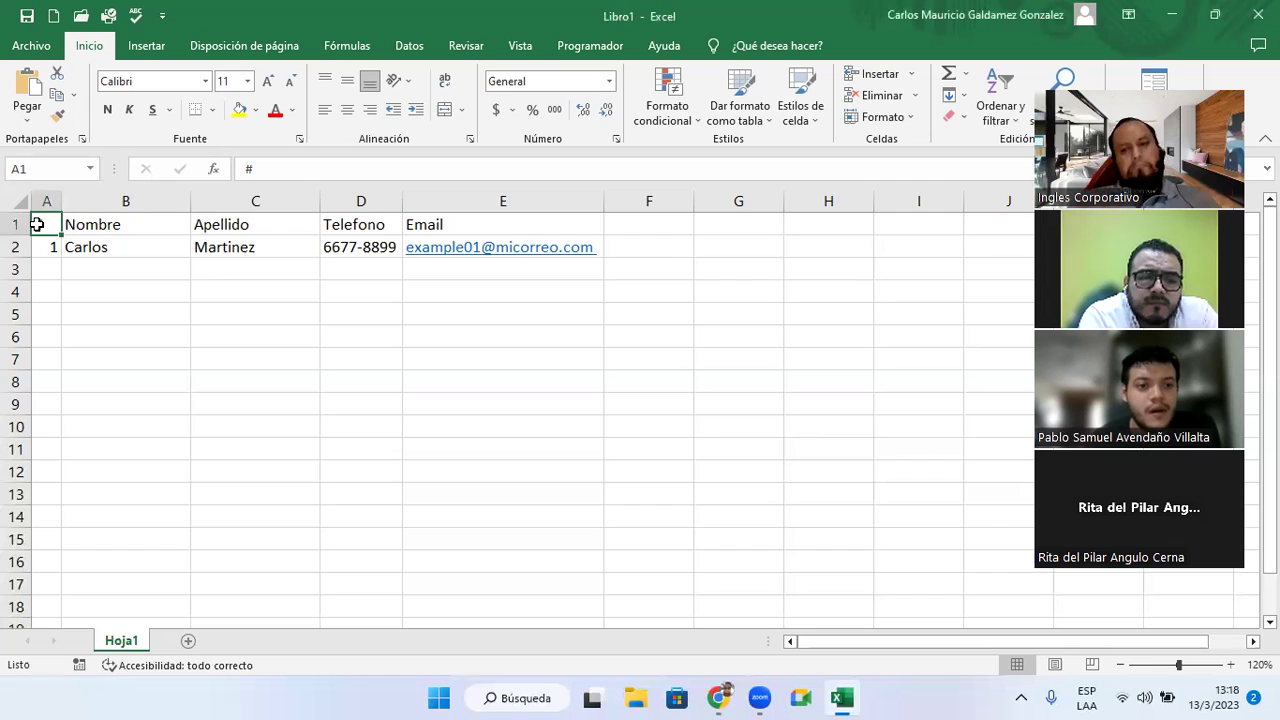
Convert range A1:E2 into a table with headers using Insertar > Tabla.
{"action": "left_click_drag", "start_coordinate": [33, 220], "coordinate": [442, 248]}
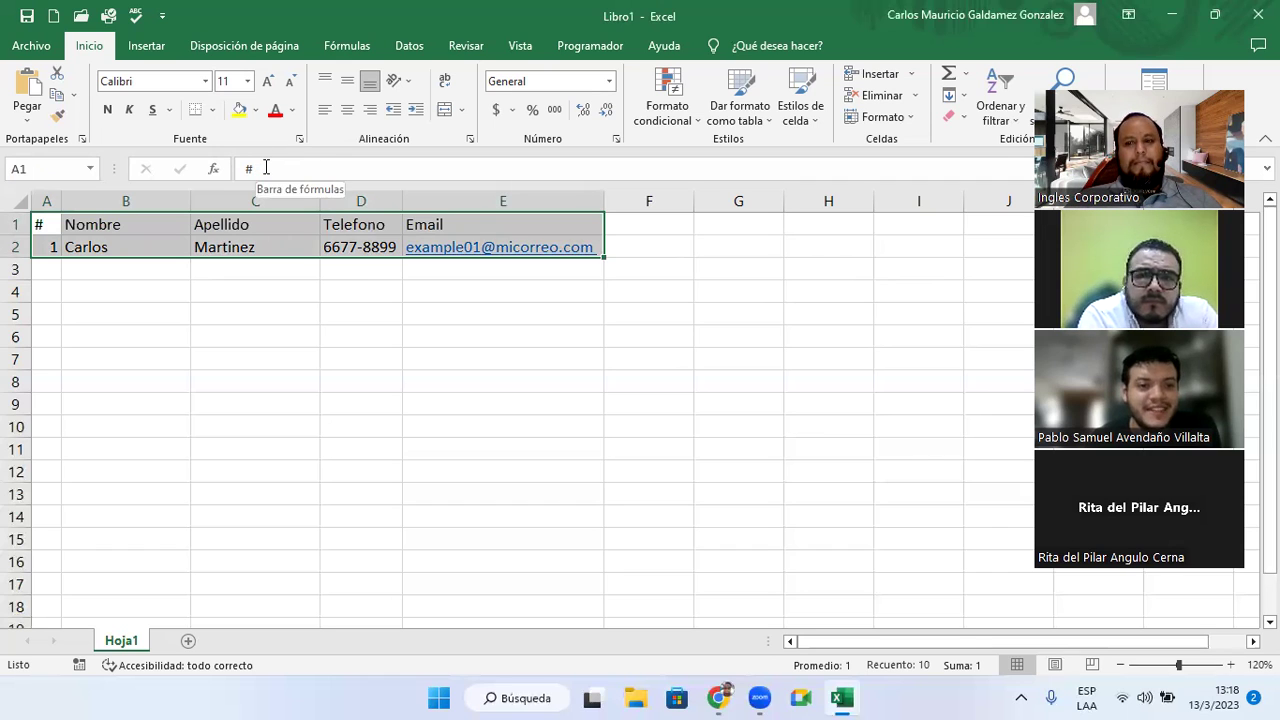
{"action": "left_click", "coordinate": [148, 47]}
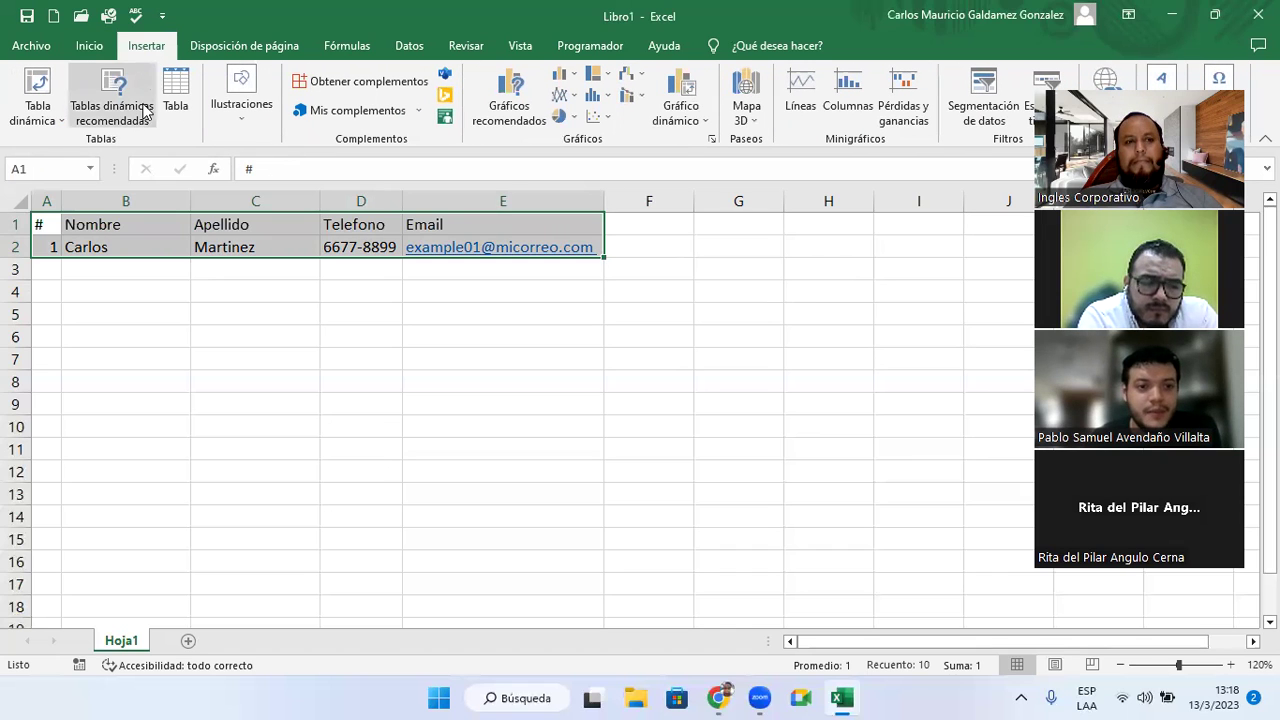
{"action": "left_click", "coordinate": [177, 110]}
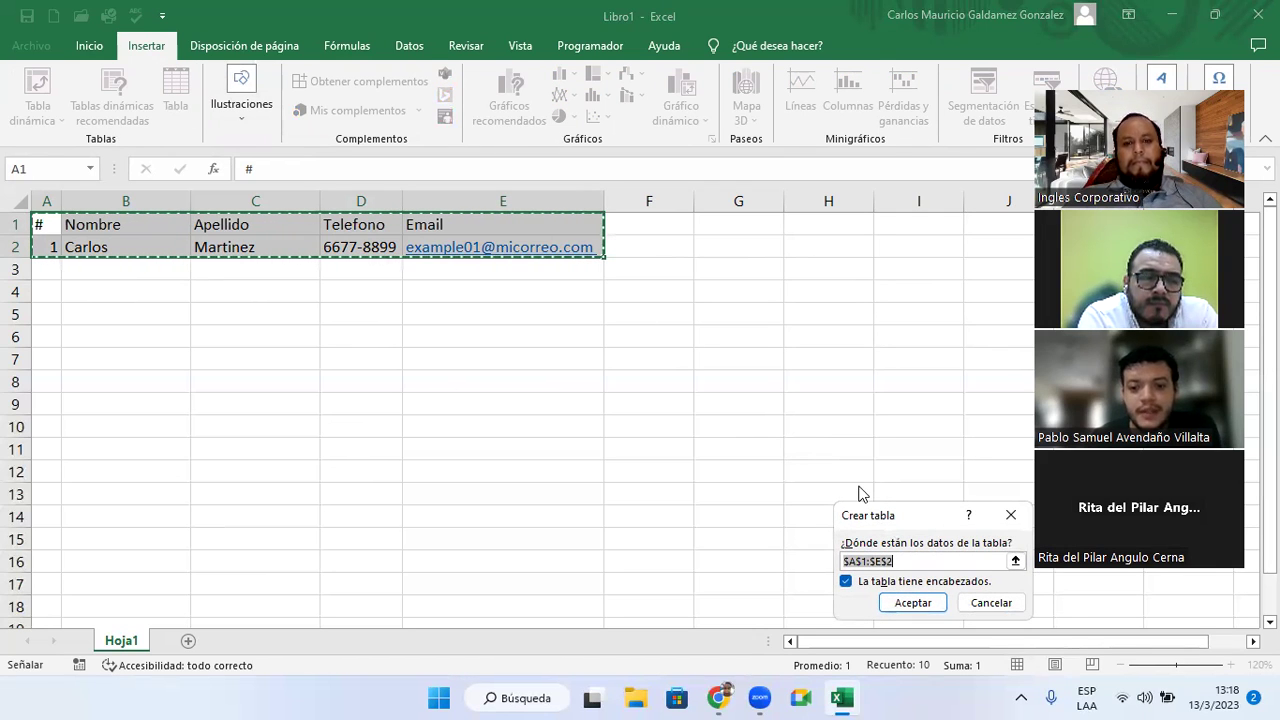
{"action": "left_click_drag", "start_coordinate": [877, 517], "coordinate": [682, 242]}
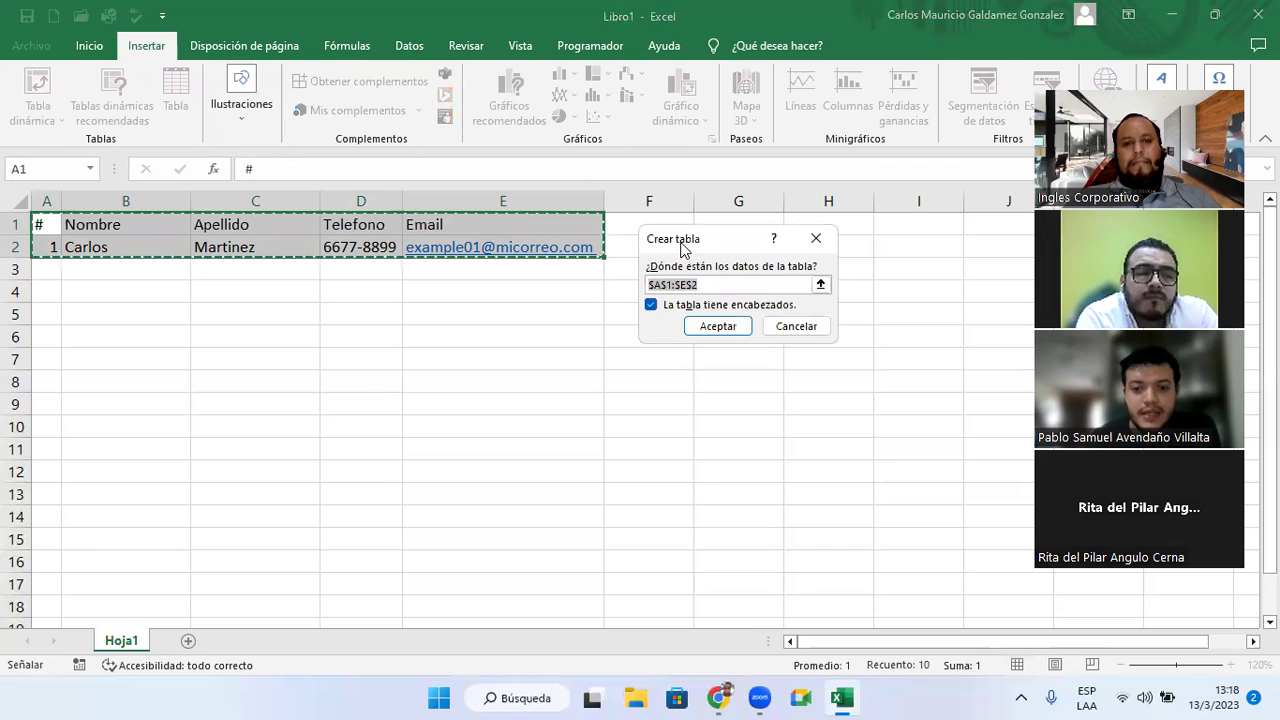
{"action": "left_click", "coordinate": [727, 328]}
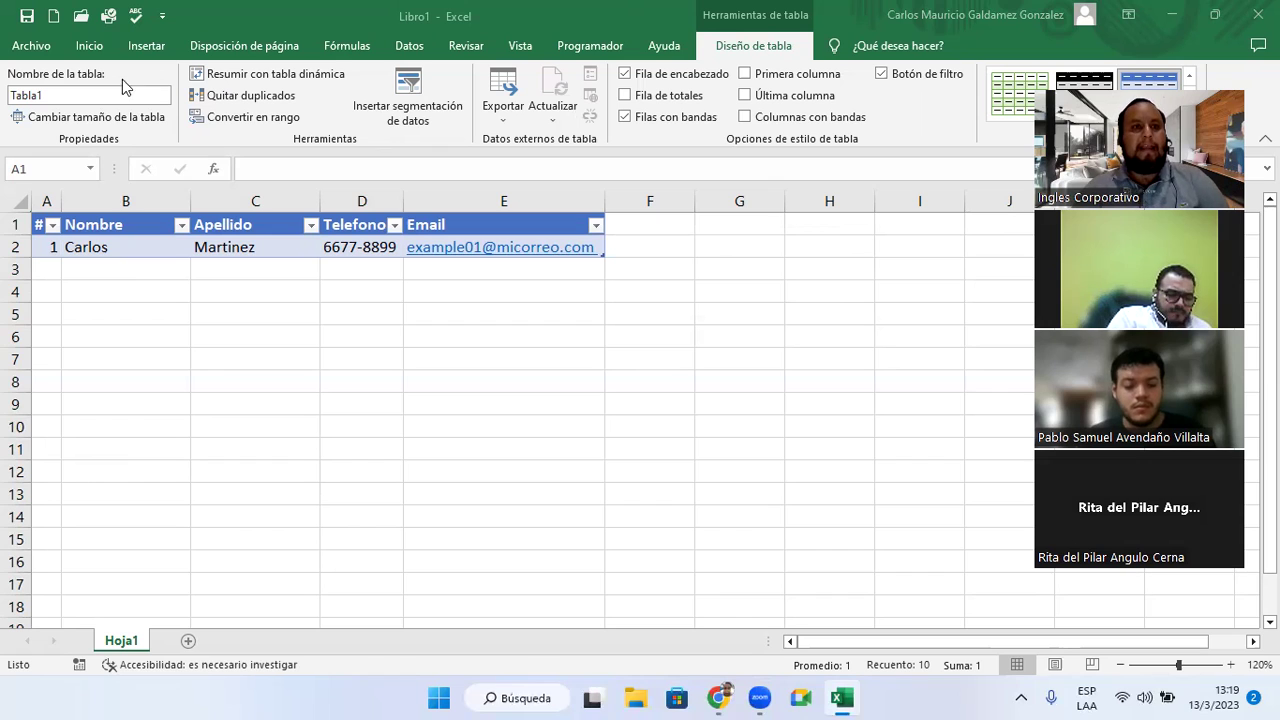
Select the new table, pick the Apellido header cell C1, and switch to the Inicio ribbon.
{"action": "key", "text": "ctrl+a"}
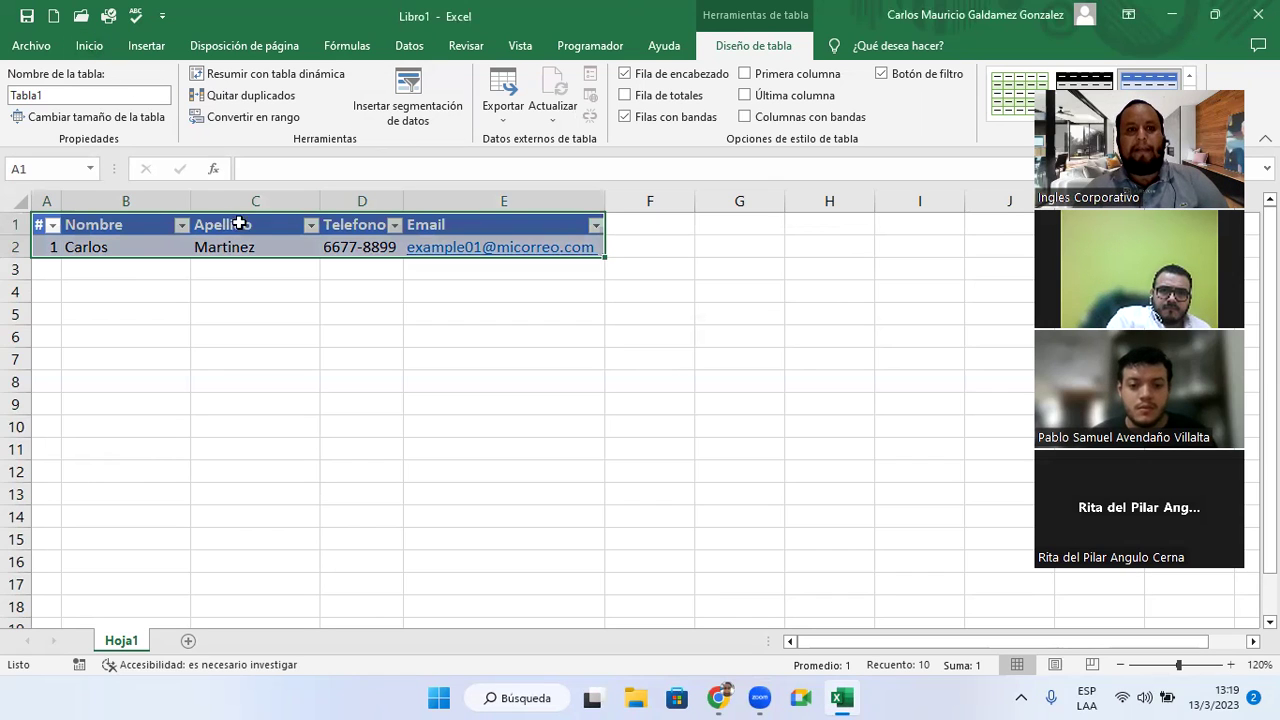
{"action": "left_click", "coordinate": [230, 220]}
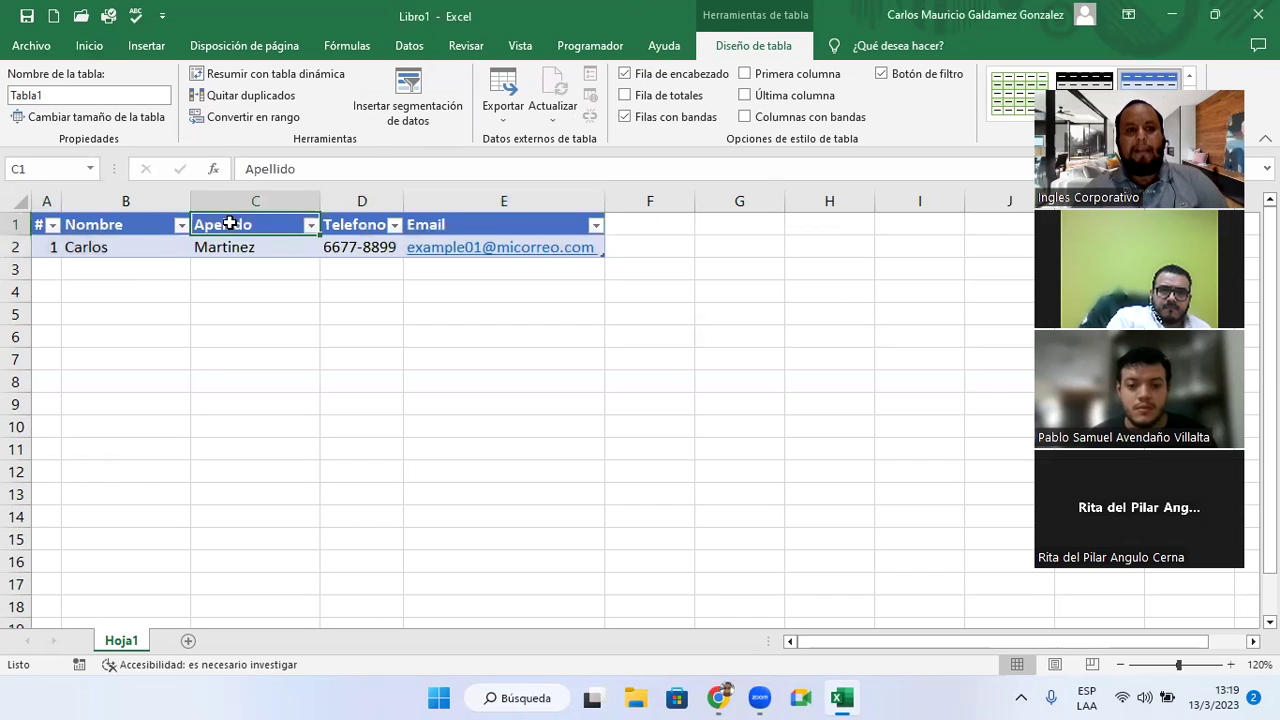
{"action": "left_click", "coordinate": [89, 46]}
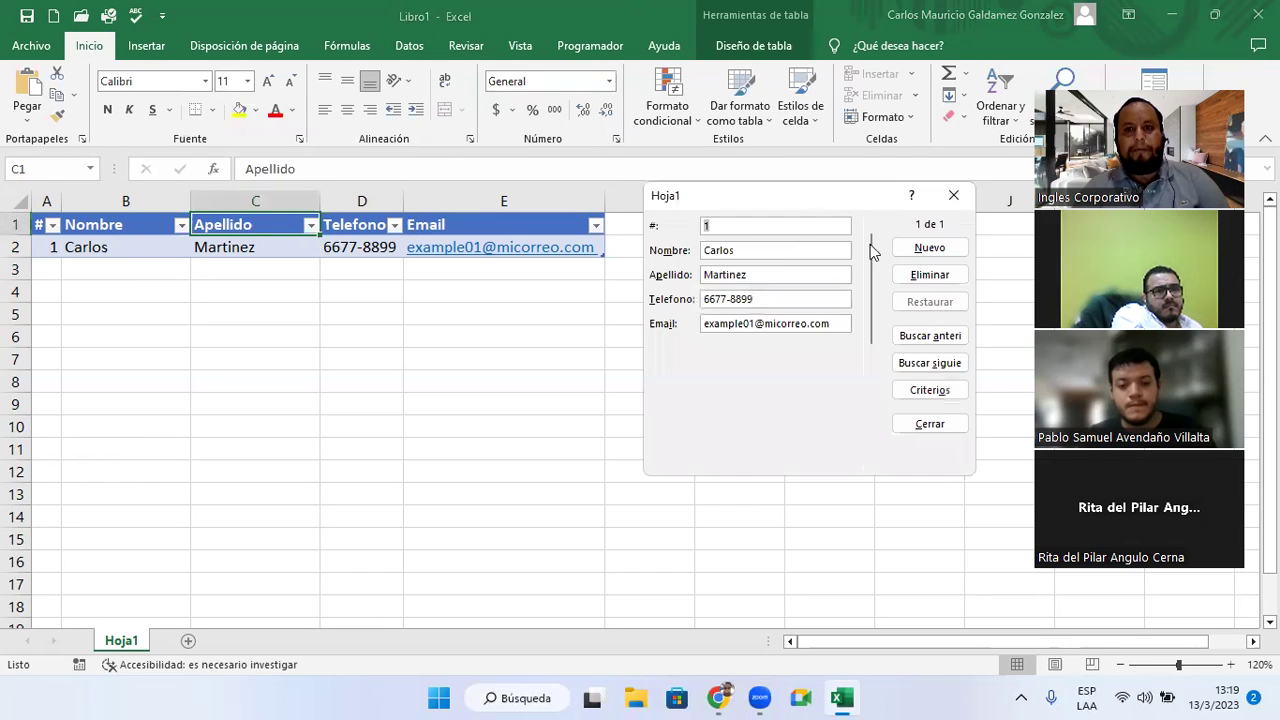
Add contact record 2 with its name, phone and e-mail through the data form, then close the form.
{"action": "left_click", "coordinate": [922, 251]}
{"action": "type", "text": "2"}
{"action": "key", "text": "Tab"}
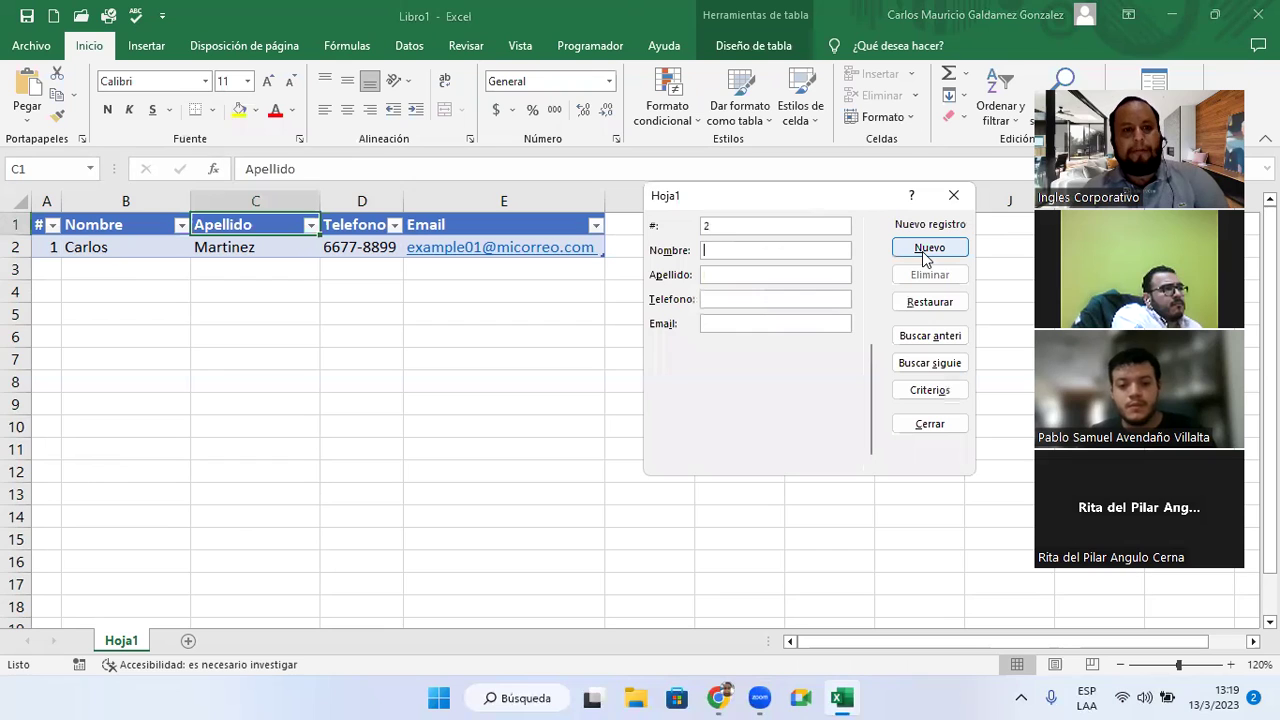
{"action": "type", "text": "Juan"}
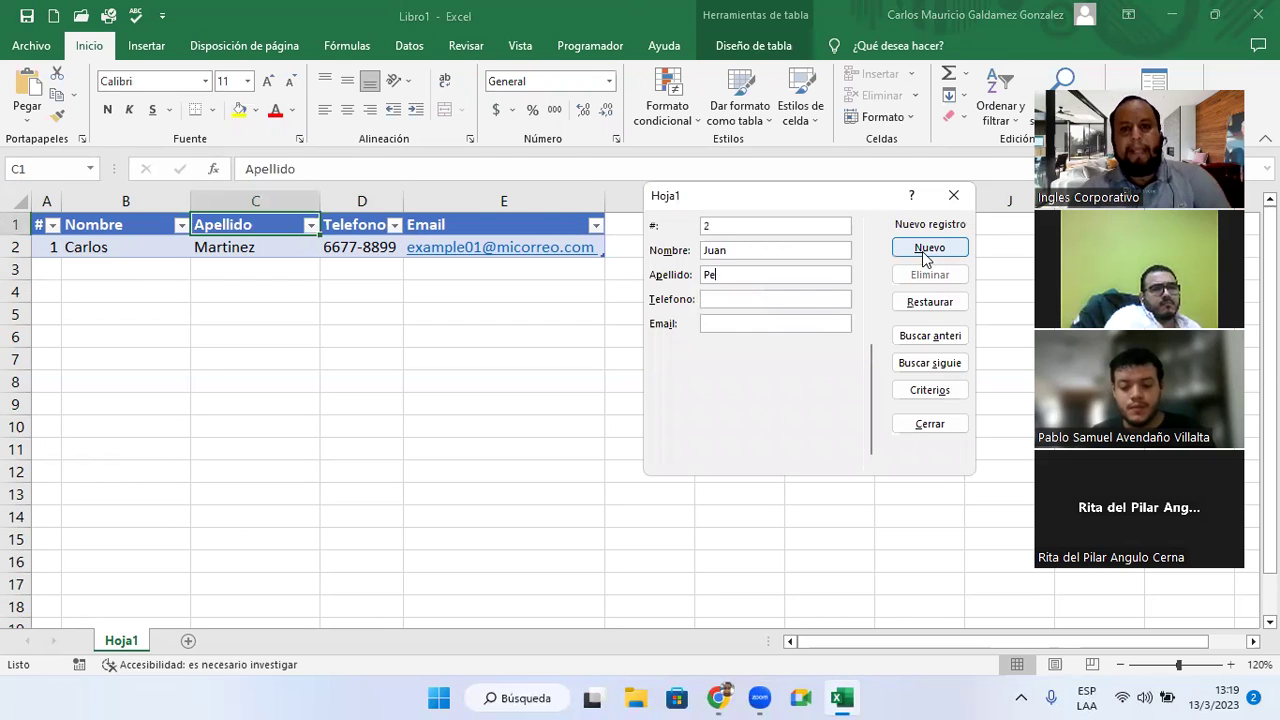
{"action": "type", "text": "Perez"}
{"action": "key", "text": "Tab"}
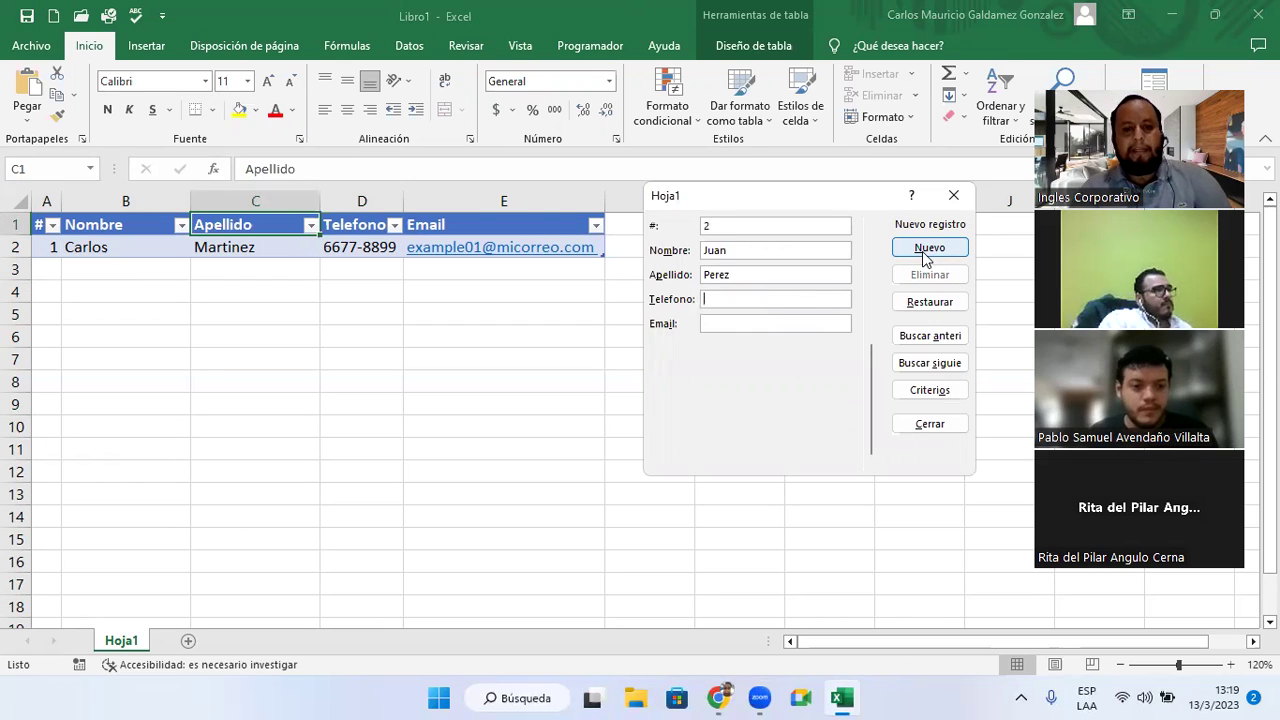
{"action": "type", "text": "4455"}
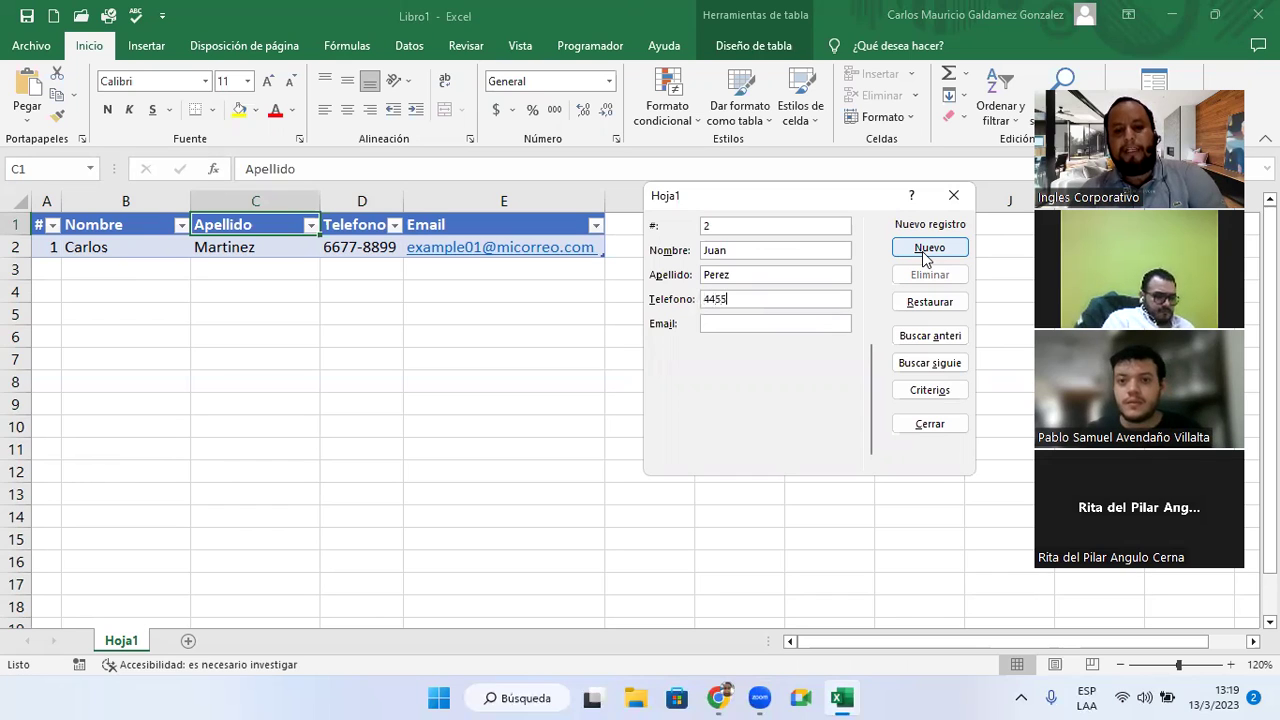
{"action": "type", "text": "-6688"}
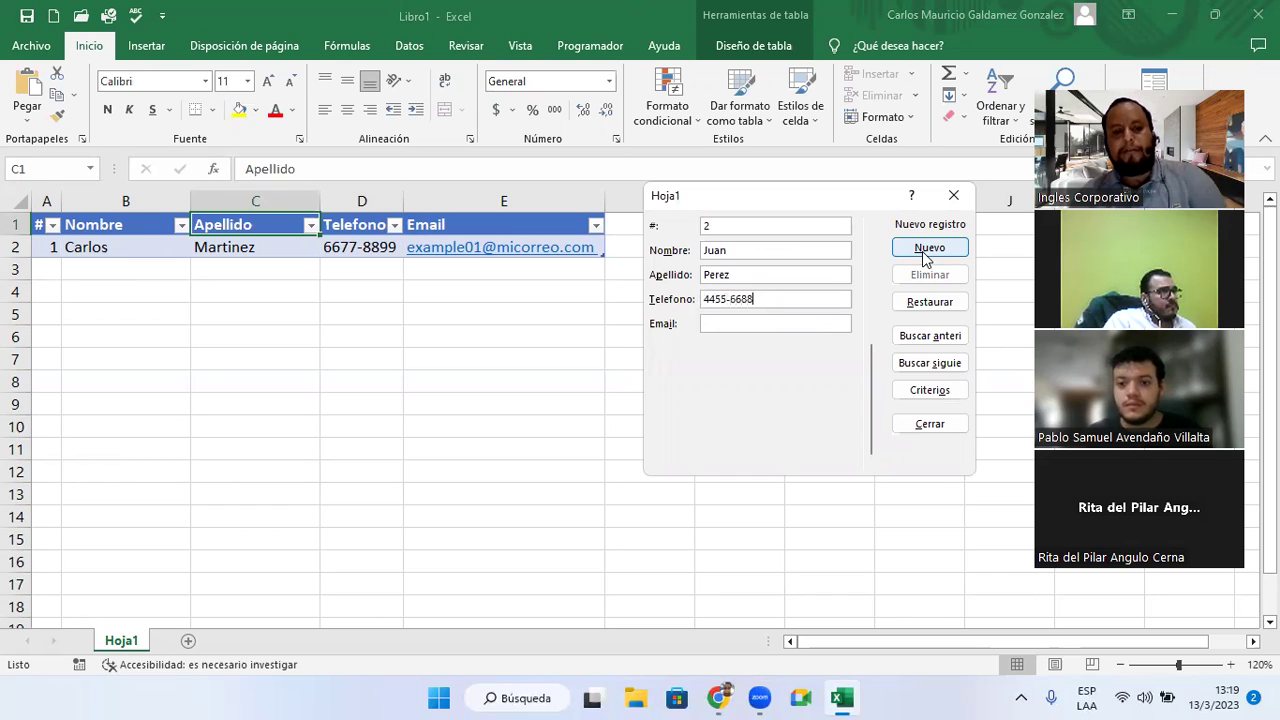
{"action": "type", "text": "ex"}
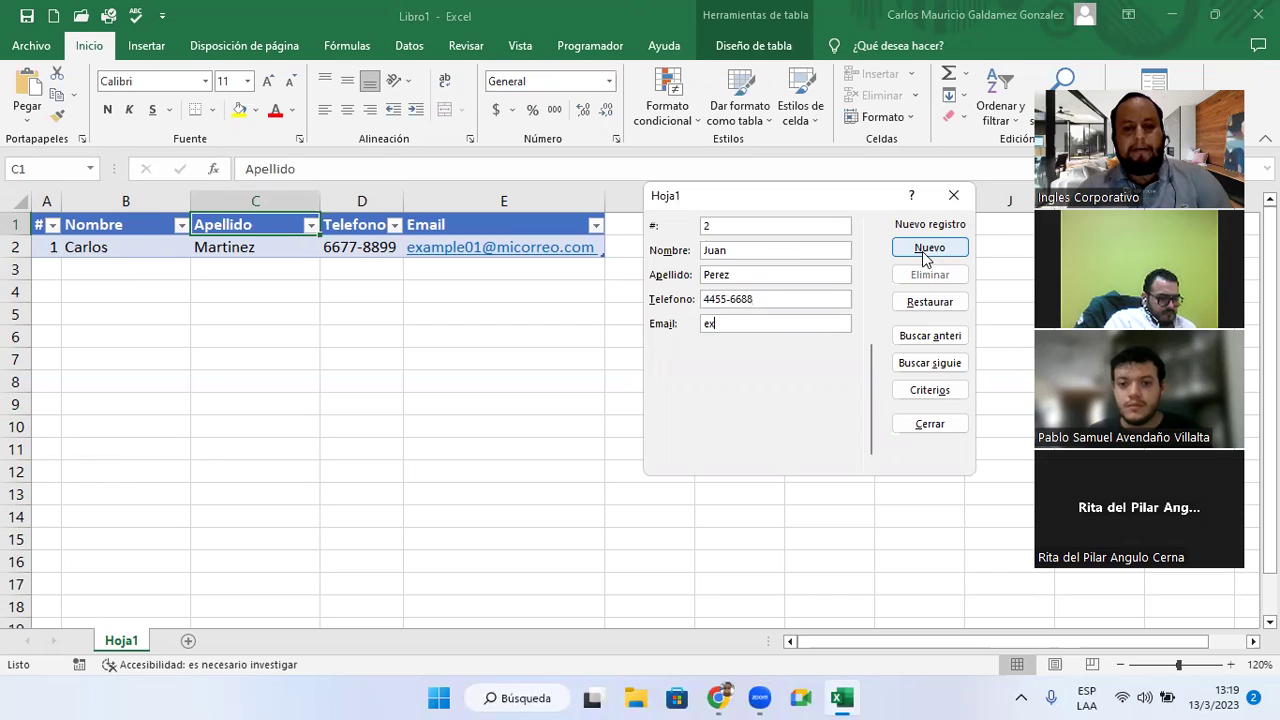
{"action": "type", "text": "mple02"}
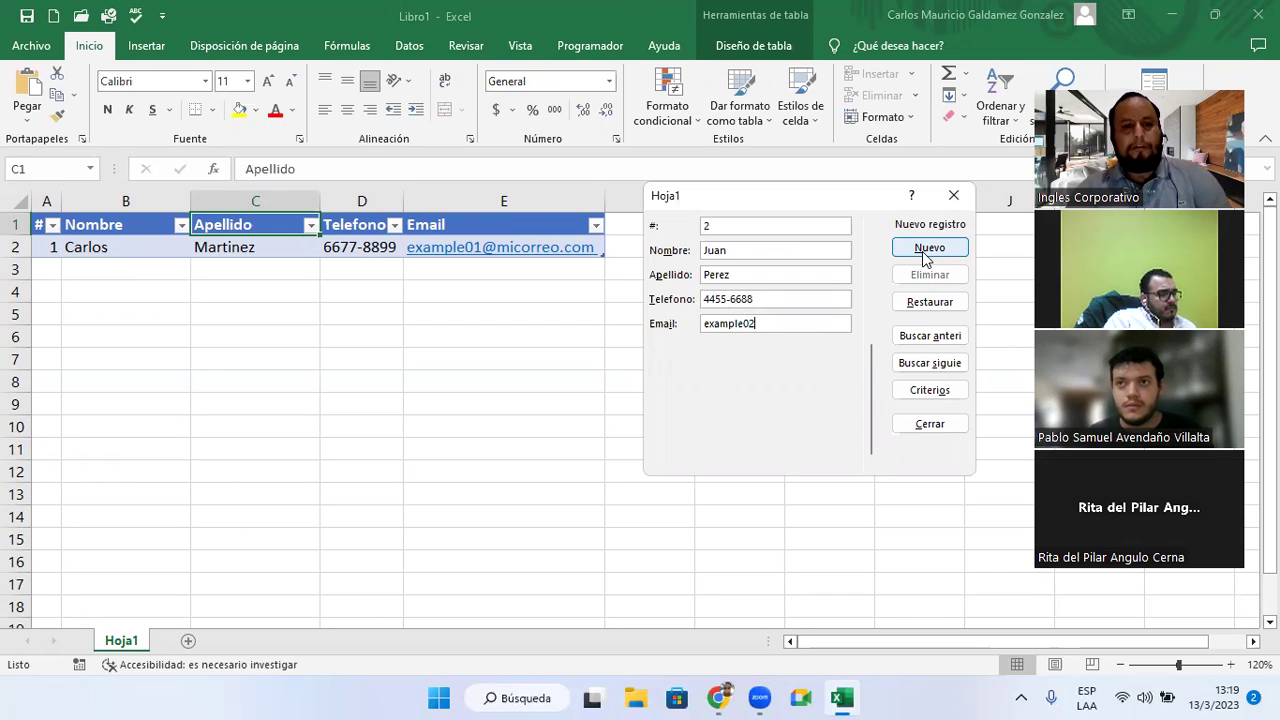
{"action": "type", "text": "@micorreo.com"}
{"action": "left_click", "coordinate": [922, 251]}
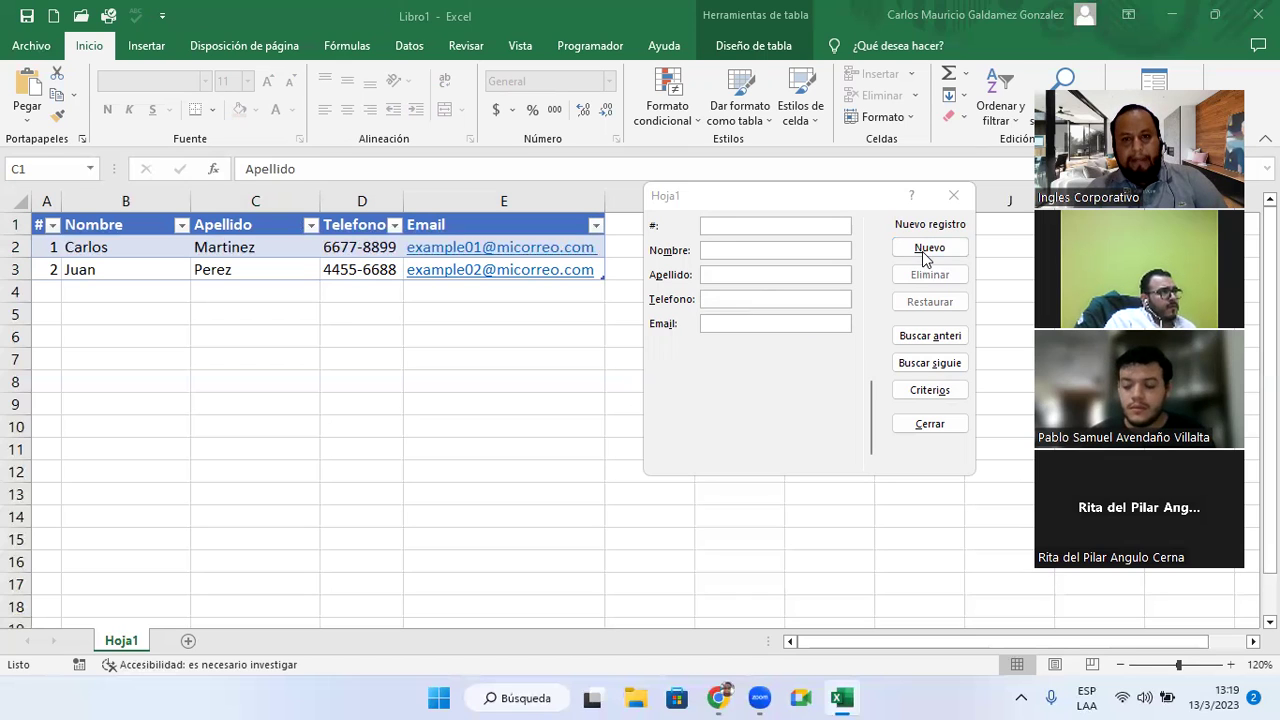
{"action": "left_click", "coordinate": [950, 196]}
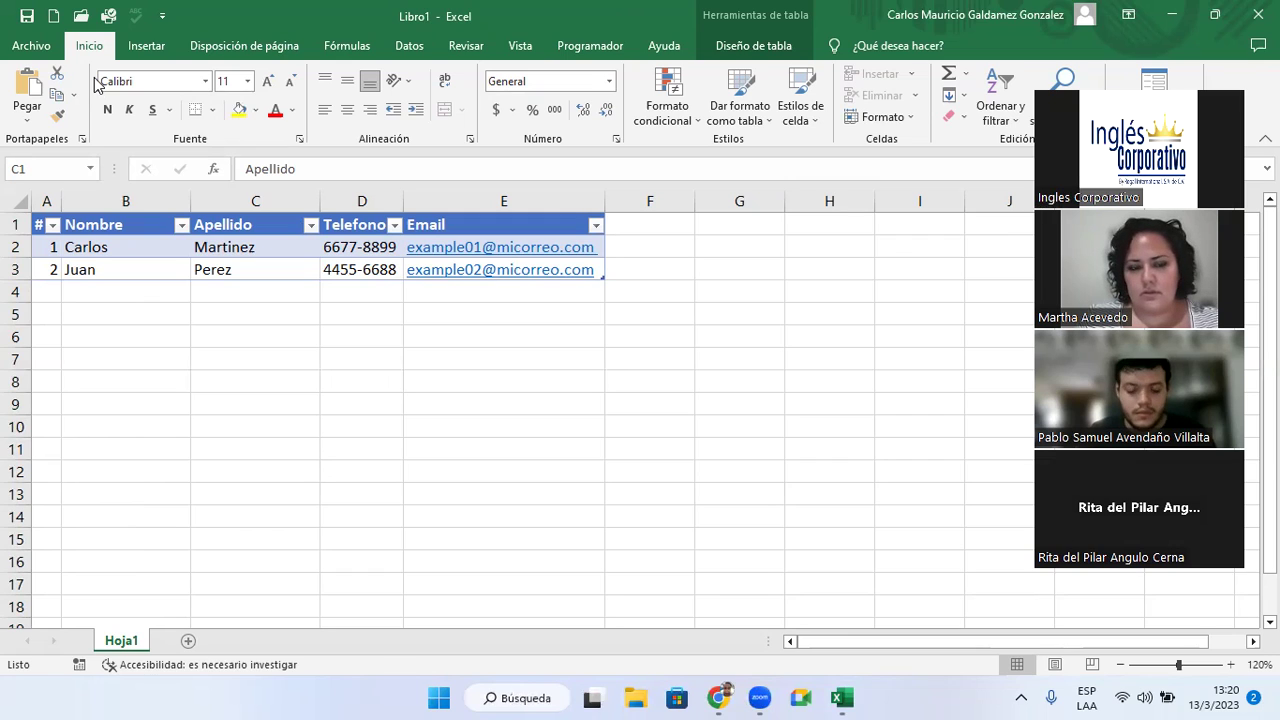
Type the headers Codigo, Nombre and Edada across C7:E7.
{"action": "left_click", "coordinate": [143, 48]}
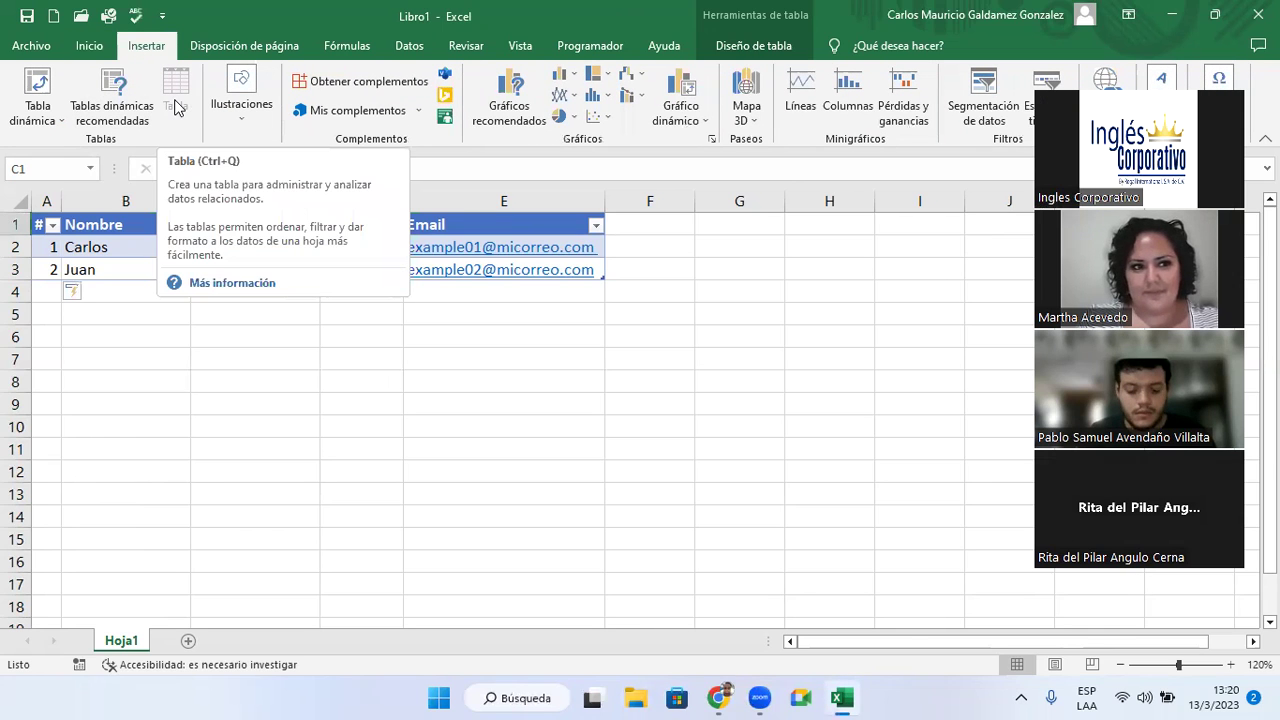
{"action": "left_click", "coordinate": [134, 248]}
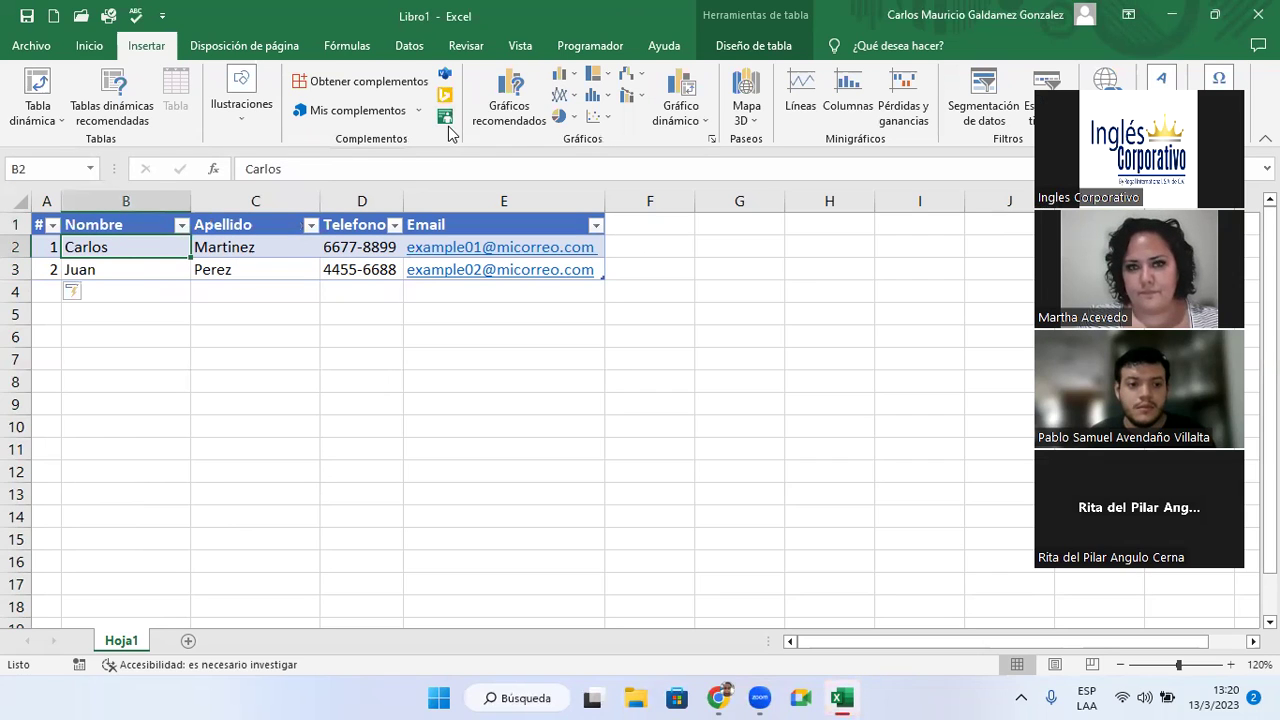
{"action": "left_click", "coordinate": [237, 361]}
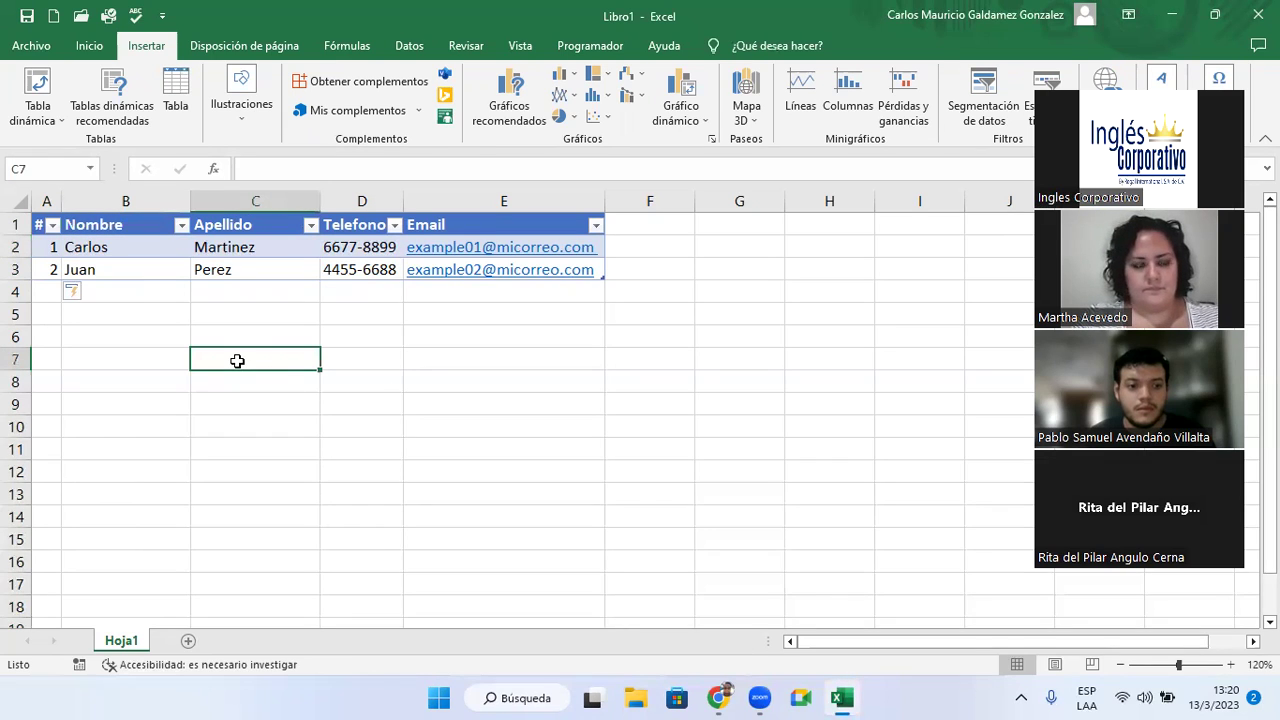
{"action": "type", "text": "Codigo"}
{"action": "key", "text": "Tab"}
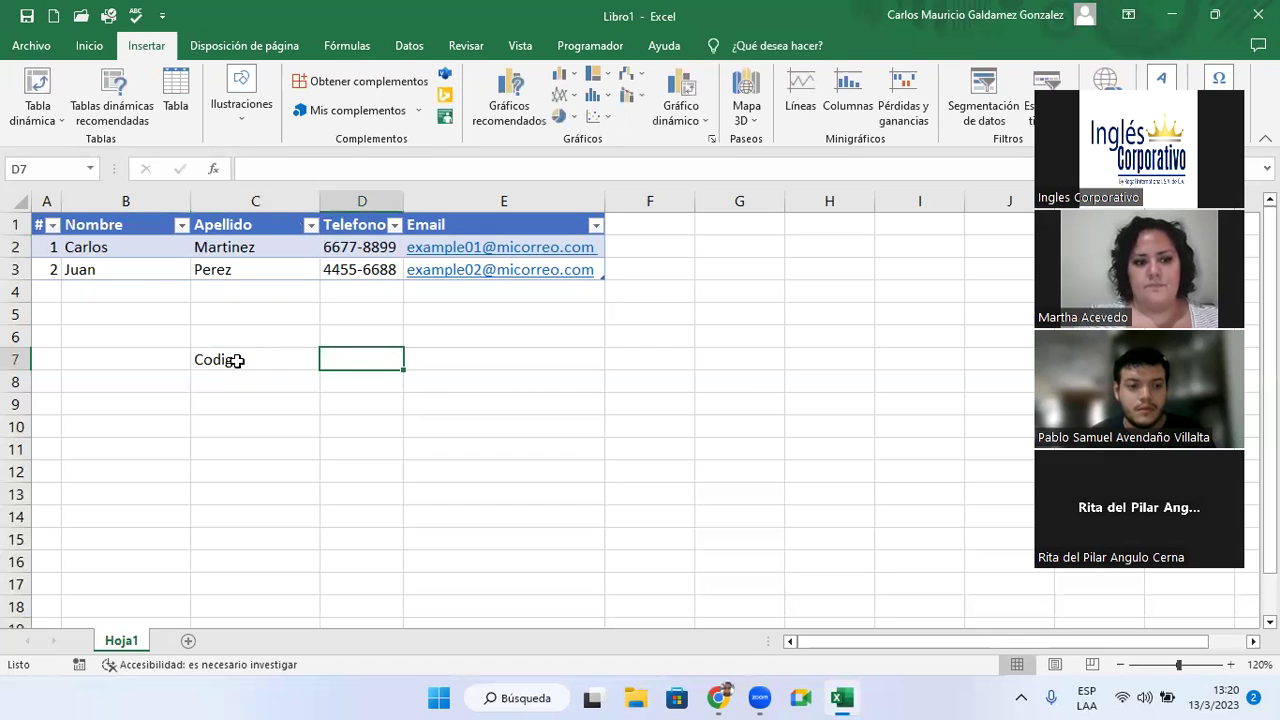
{"action": "type", "text": "Nombre"}
{"action": "key", "text": "Tab"}
{"action": "type", "text": "Ed"}
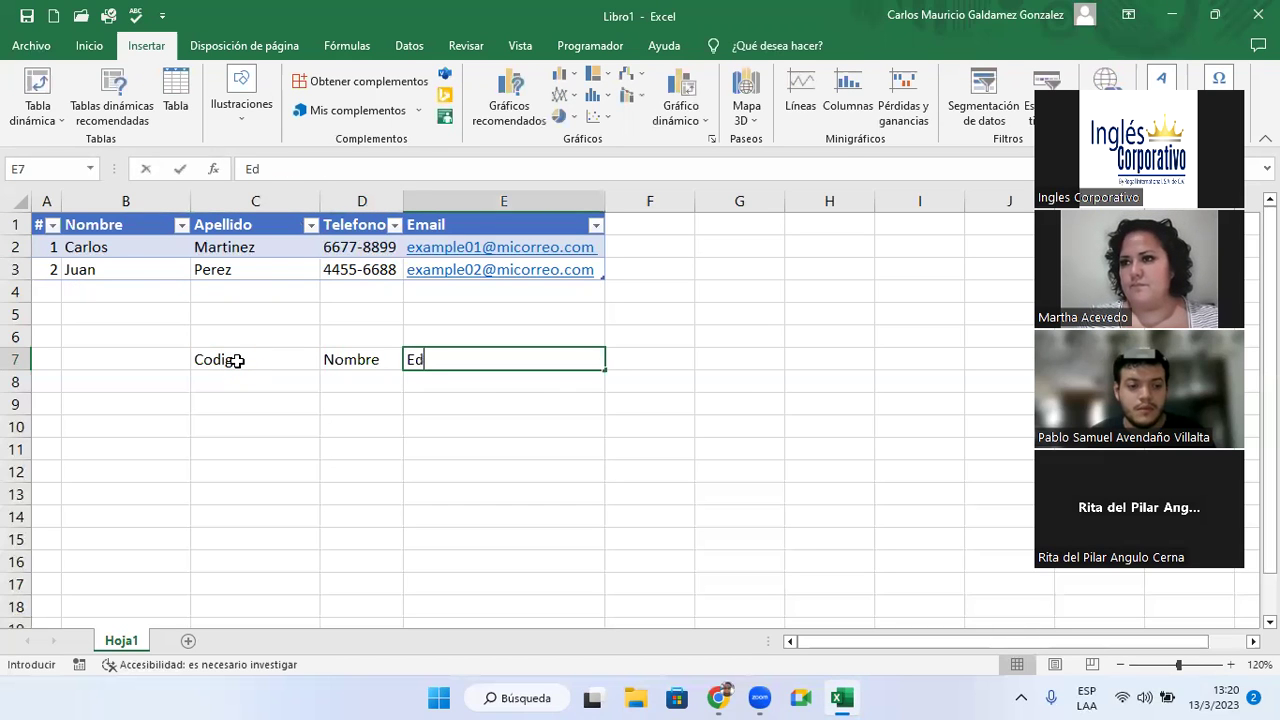
{"action": "type", "text": "ada"}
{"action": "key", "text": "Return"}
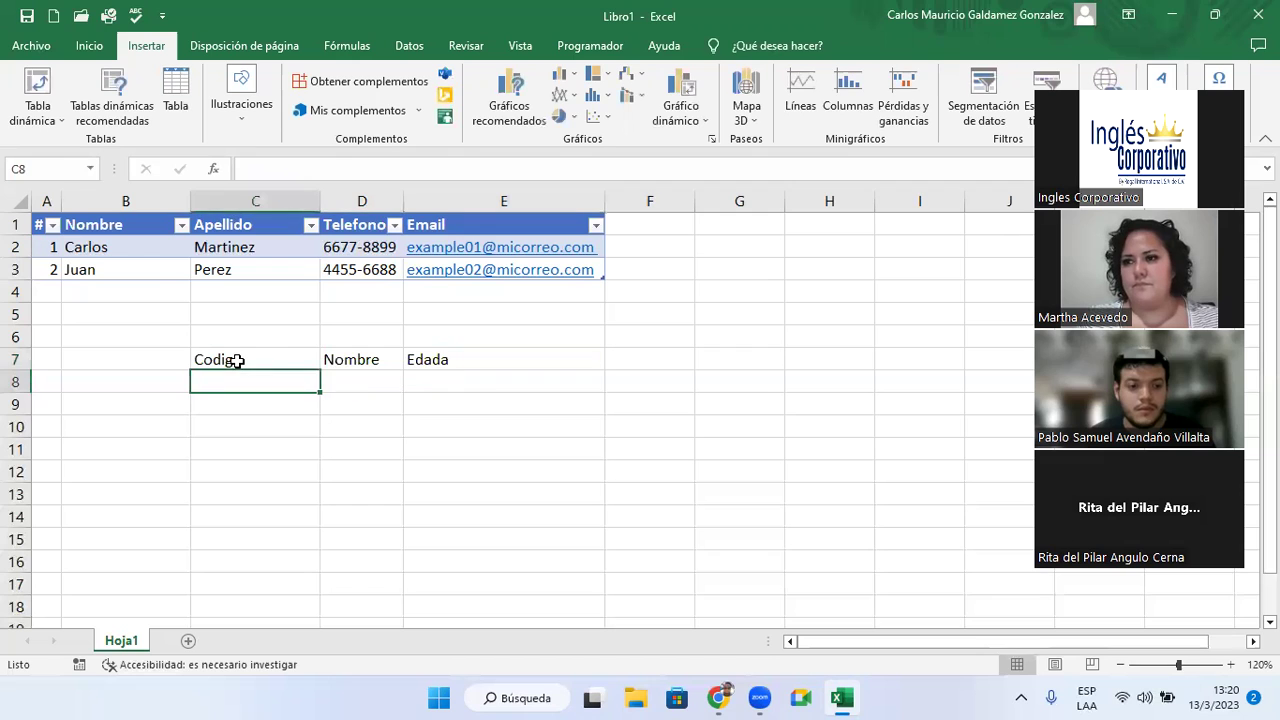
Correct the third header from Edada to Edad.
{"action": "key", "text": "Up"}
{"action": "key", "text": "Right"}
{"action": "key", "text": "F2"}
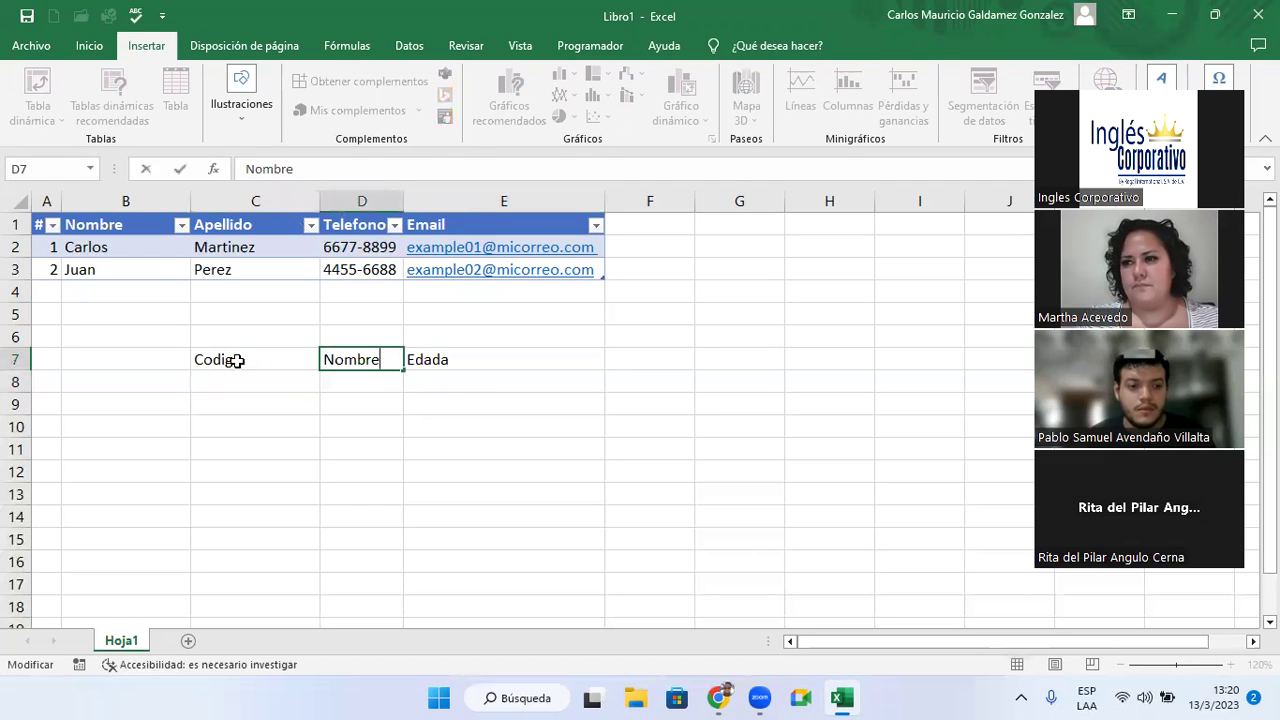
{"action": "key", "text": "Tab"}
{"action": "key", "text": "F2"}
{"action": "key", "text": "BackSpace"}
{"action": "key", "text": "Return"}
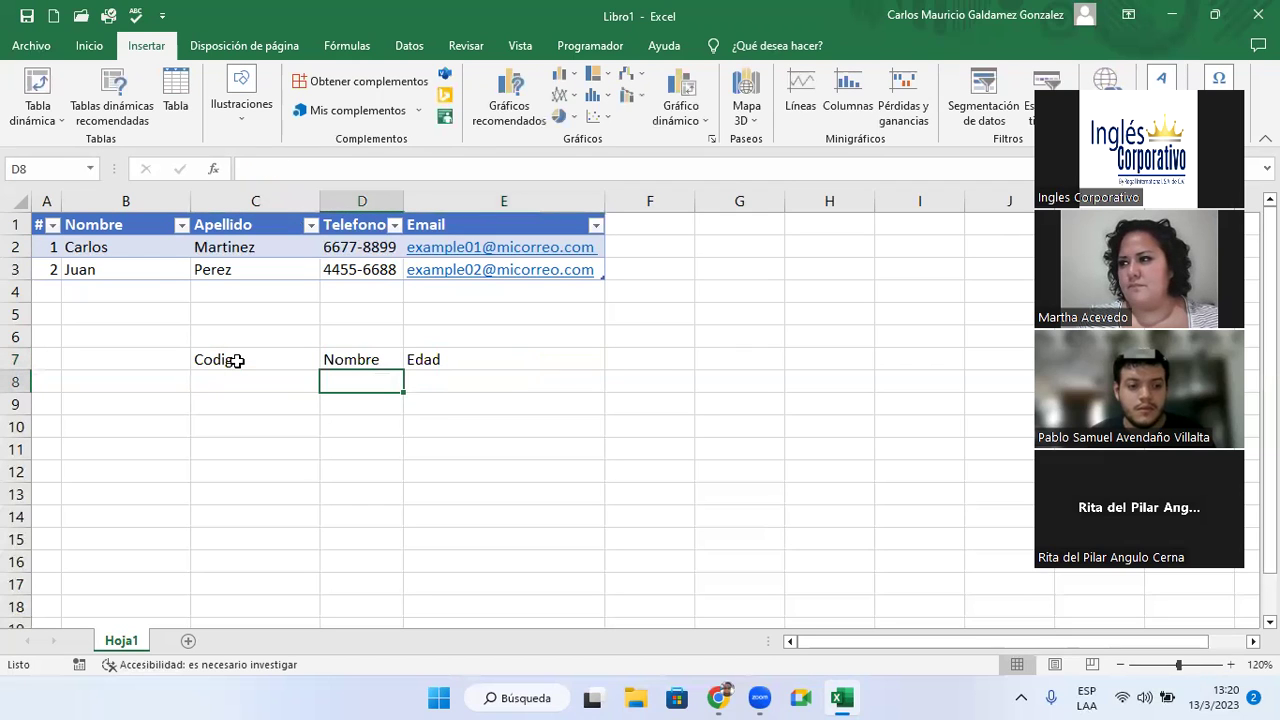
Enter the first record in row 8: code 1, a first name, and age 20.
{"action": "key", "text": "Left"}
{"action": "type", "text": "1"}
{"action": "key", "text": "Tab"}
{"action": "type", "text": "Luis"}
{"action": "key", "text": "Tab"}
{"action": "type", "text": "20"}
{"action": "key", "text": "Return"}
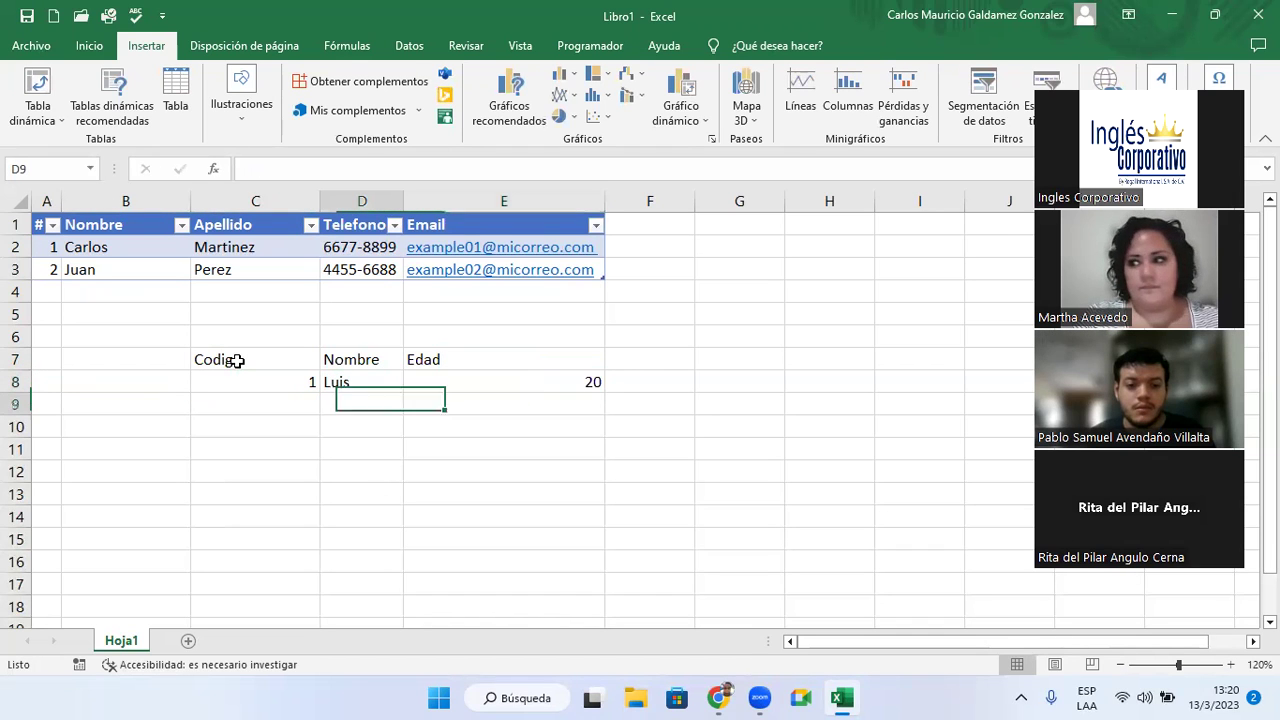
Convert the C7:E8 list into an Excel table with headers using Ctrl+T.
{"action": "left_click", "coordinate": [266, 382]}
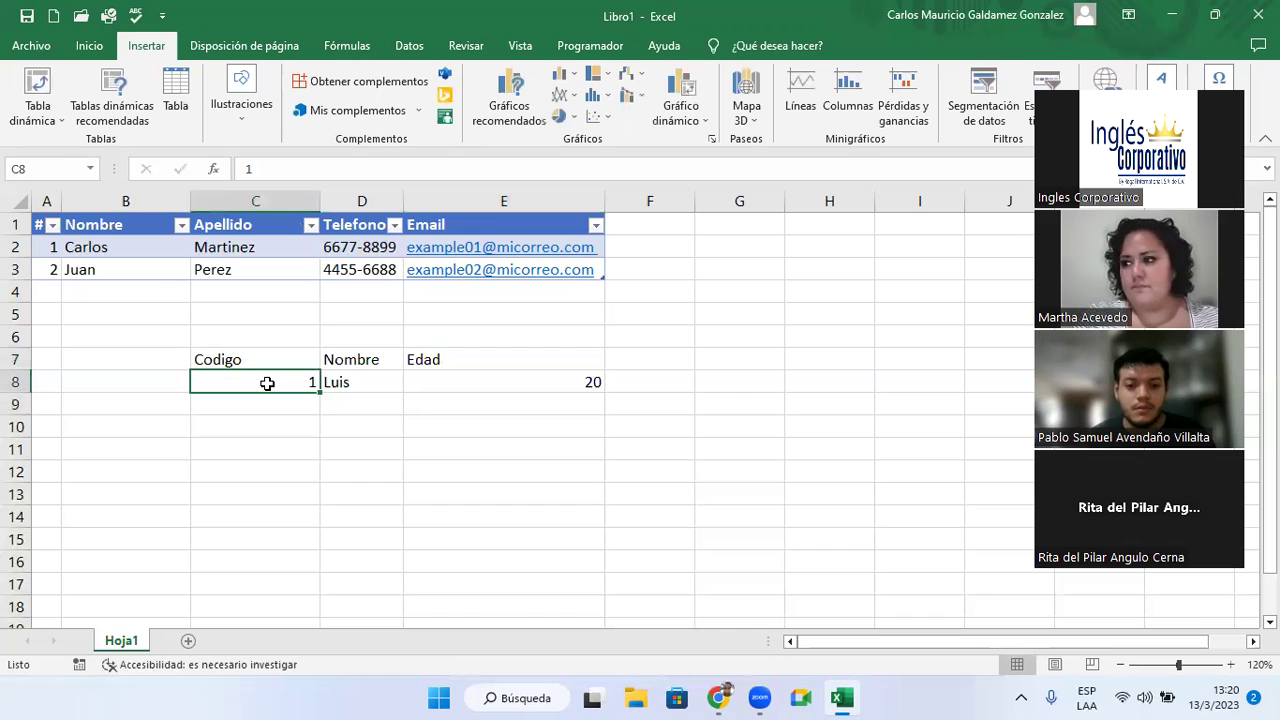
{"action": "key", "text": "ctrl+t"}
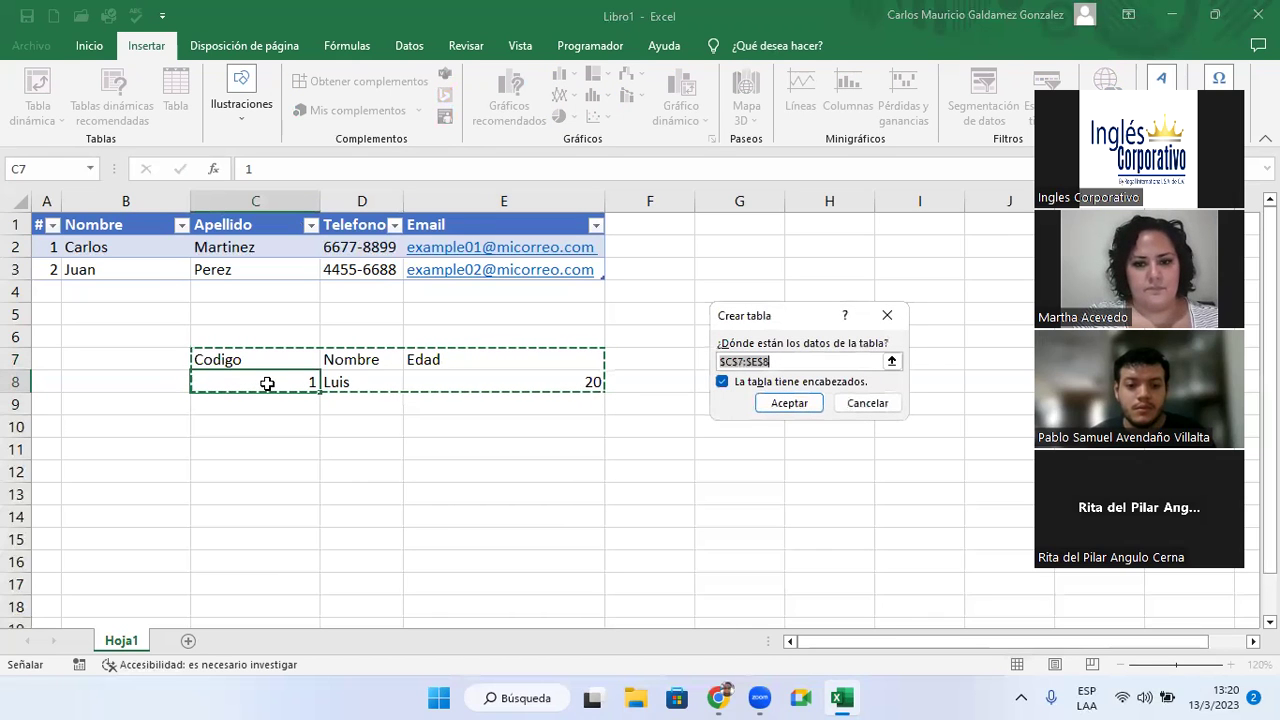
{"action": "left_click", "coordinate": [772, 408]}
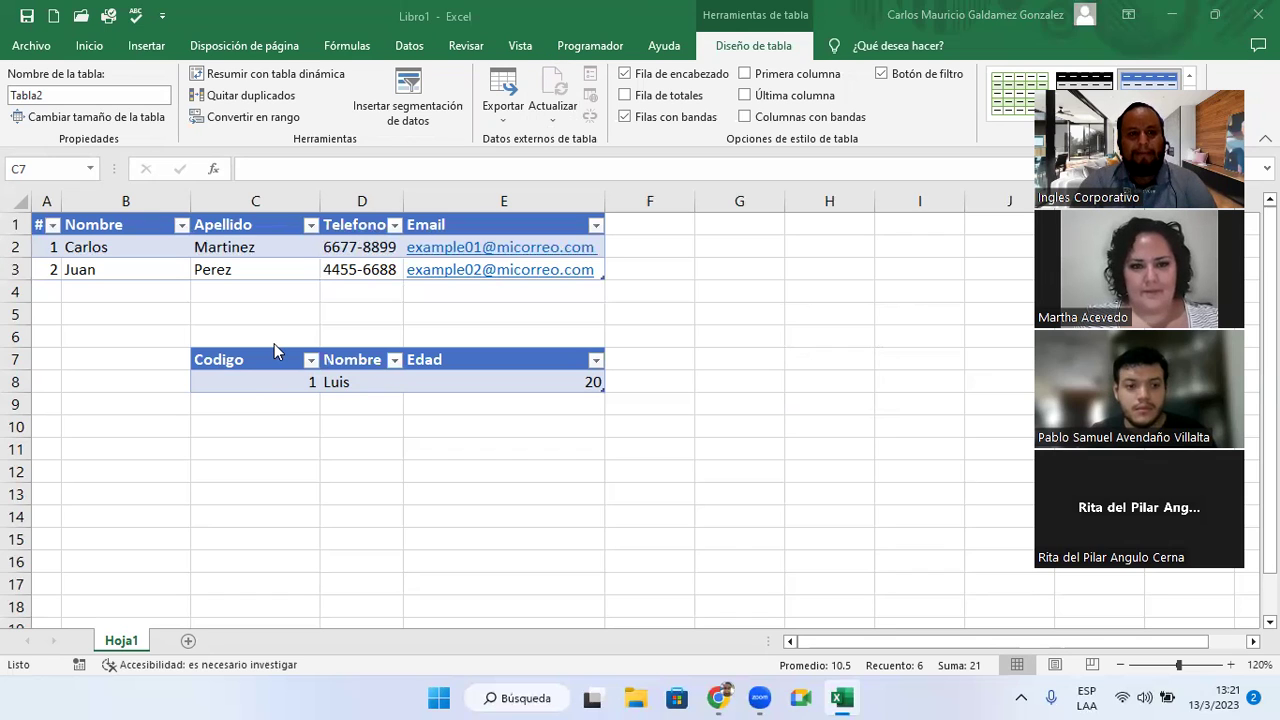
Undo the table conversion, then try the Insert-table ribbon shortcuts and cancel.
{"action": "key", "text": "ctrl+z"}
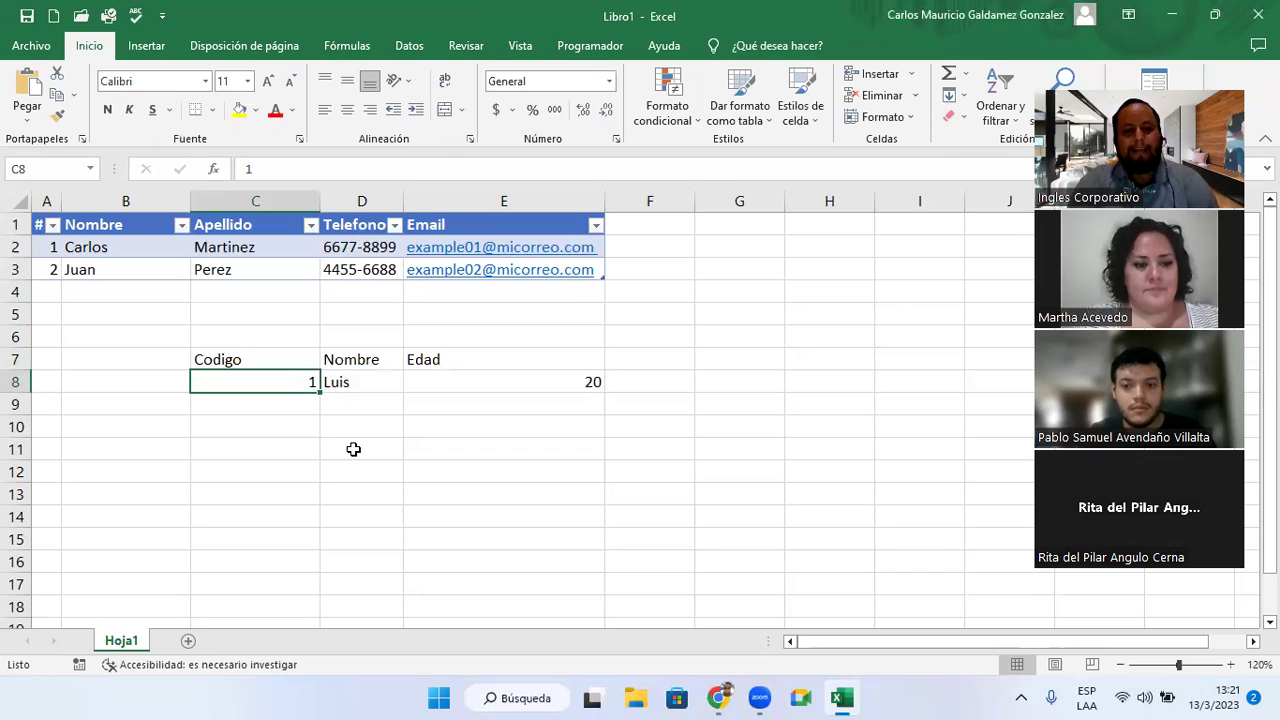
{"action": "key", "text": "ctrl+b"}
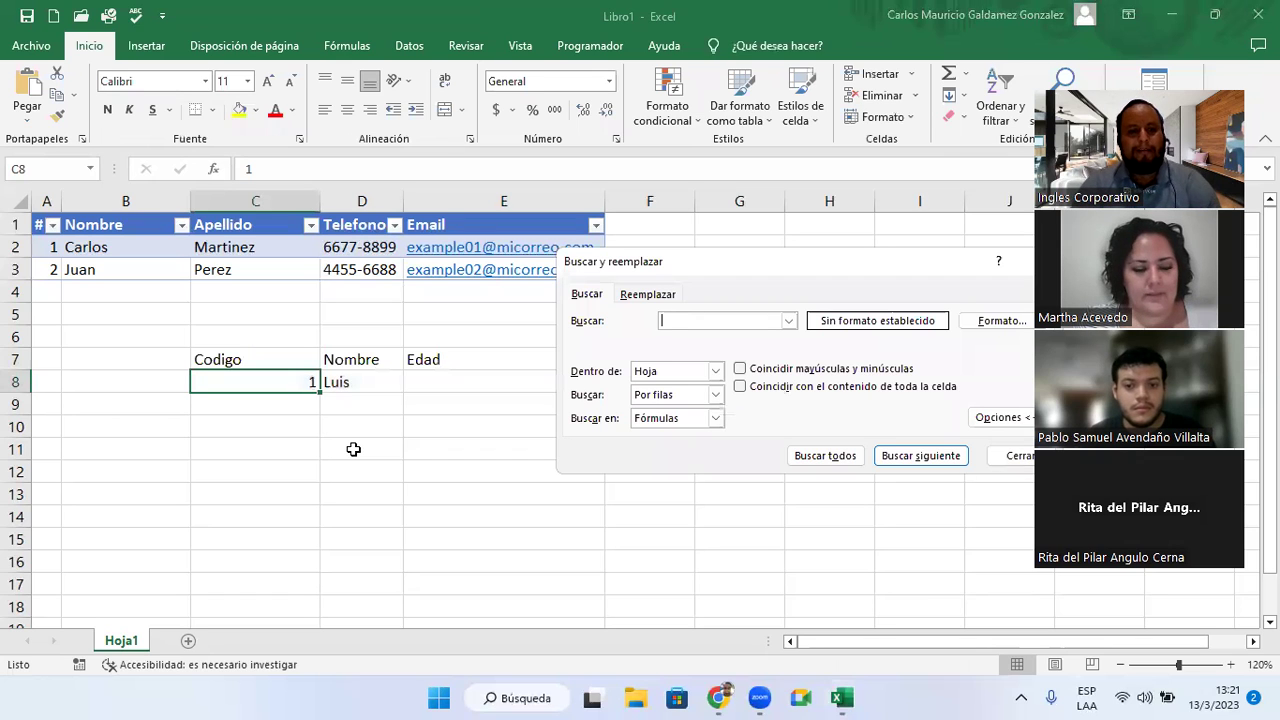
{"action": "key", "text": "Escape"}
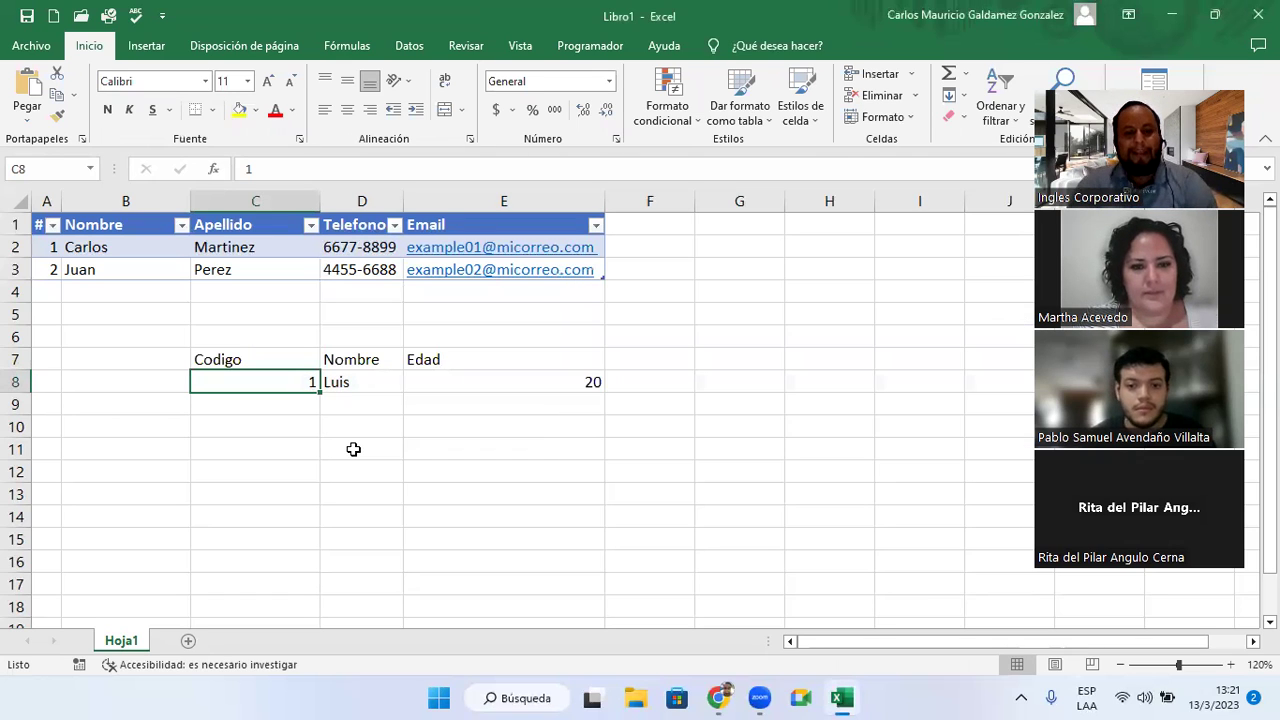
{"action": "key", "text": "alt"}
{"action": "key", "text": "b"}
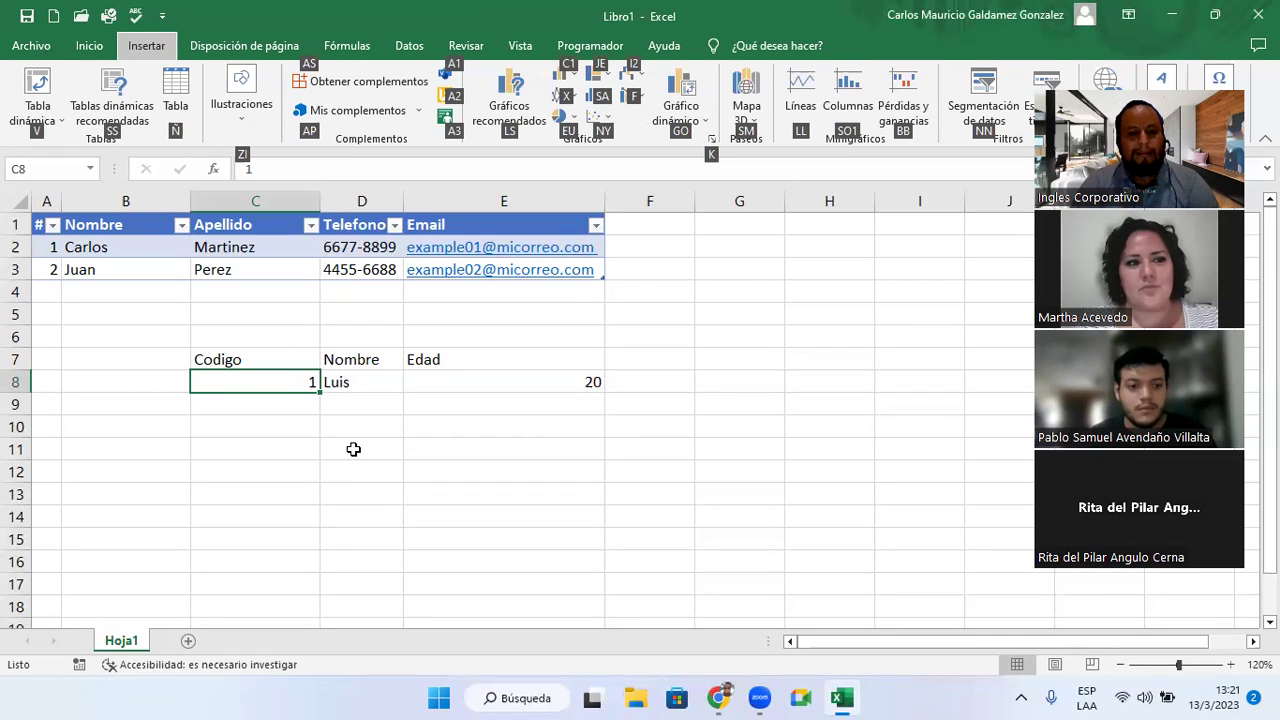
{"action": "key", "text": "Escape"}
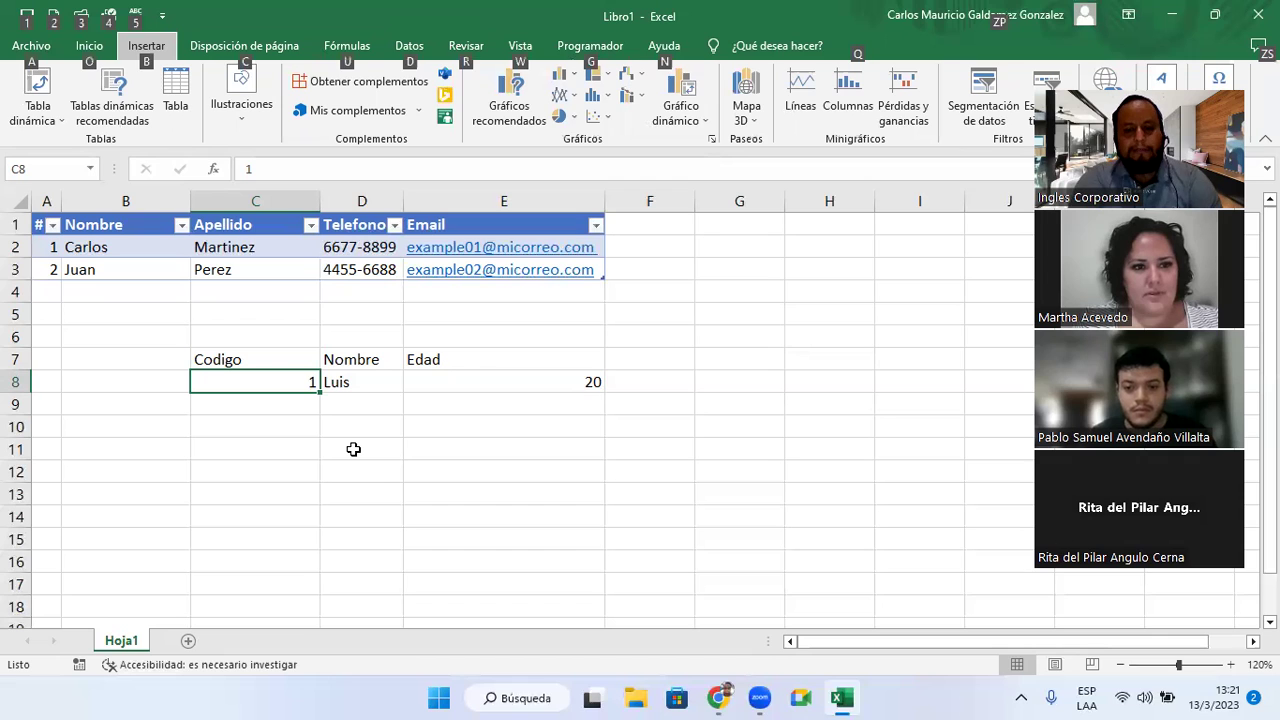
{"action": "key", "text": "b"}
{"action": "key", "text": "t"}
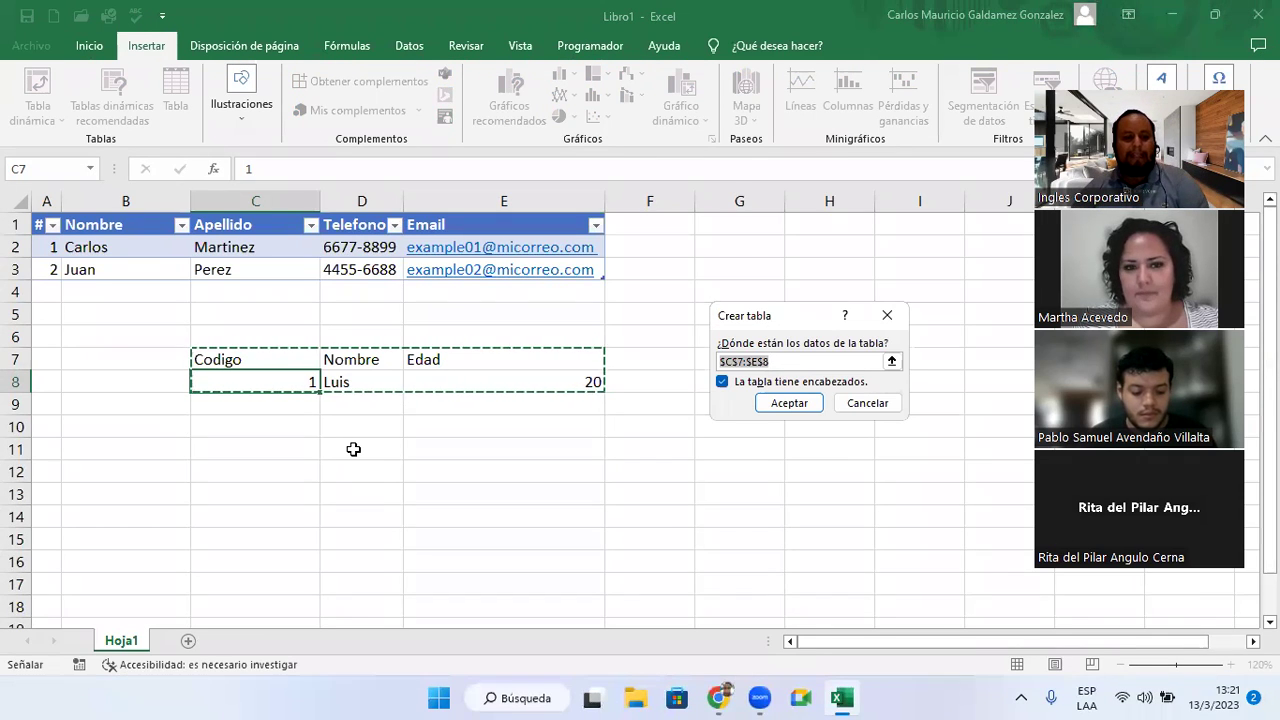
{"action": "key", "text": "super"}
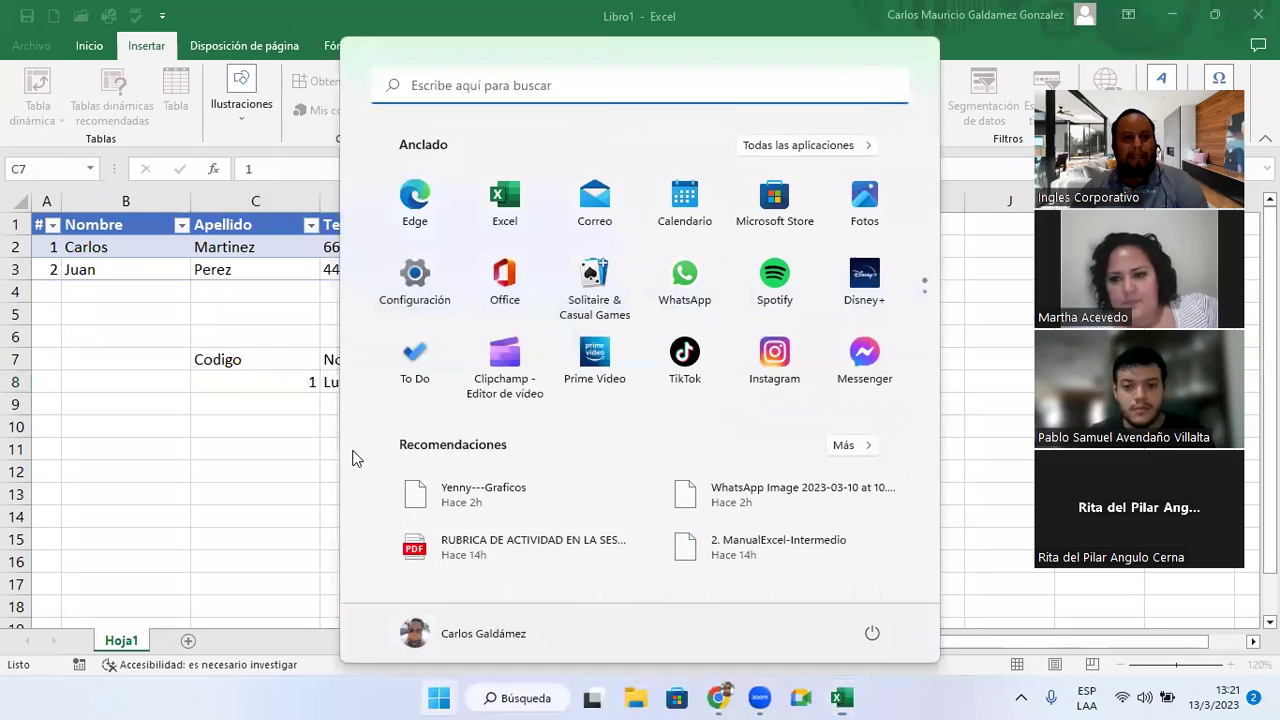
{"action": "key", "text": "super"}
{"action": "key", "text": "Escape"}
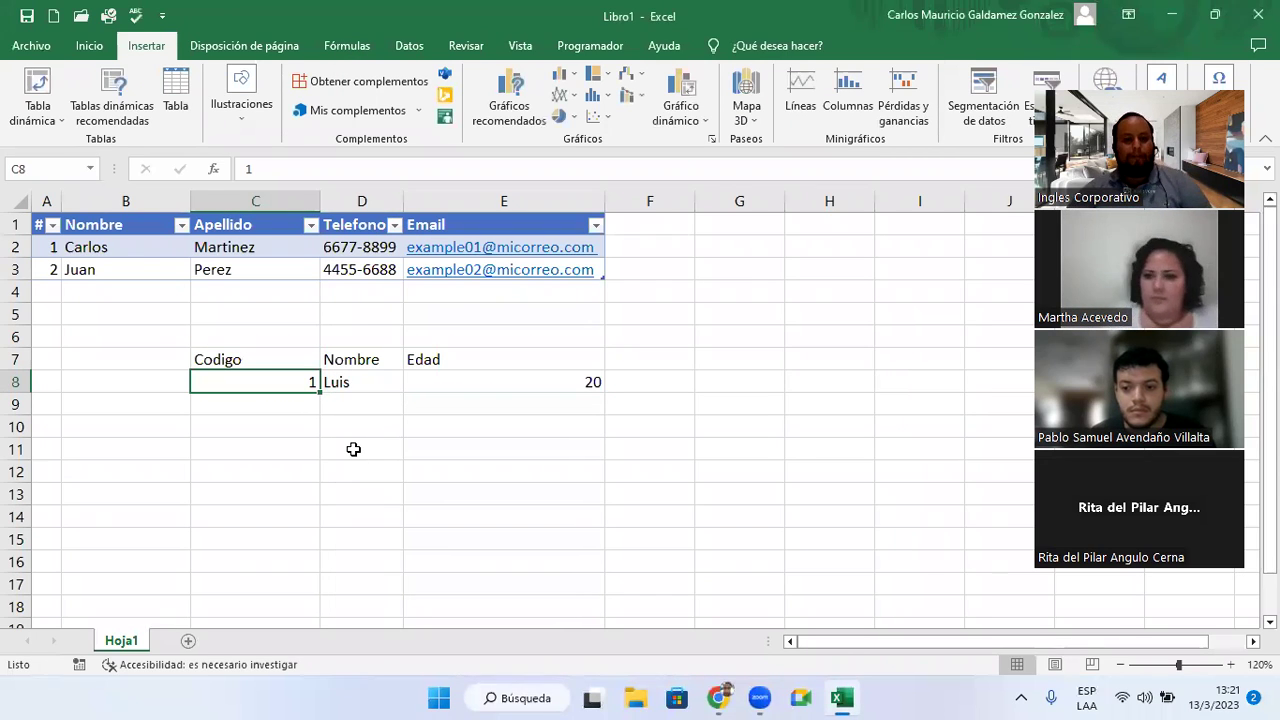
Format the Codigo, Nombre, Edad block as a table via the ribbon shortcut keys.
{"action": "key", "text": "alt"}
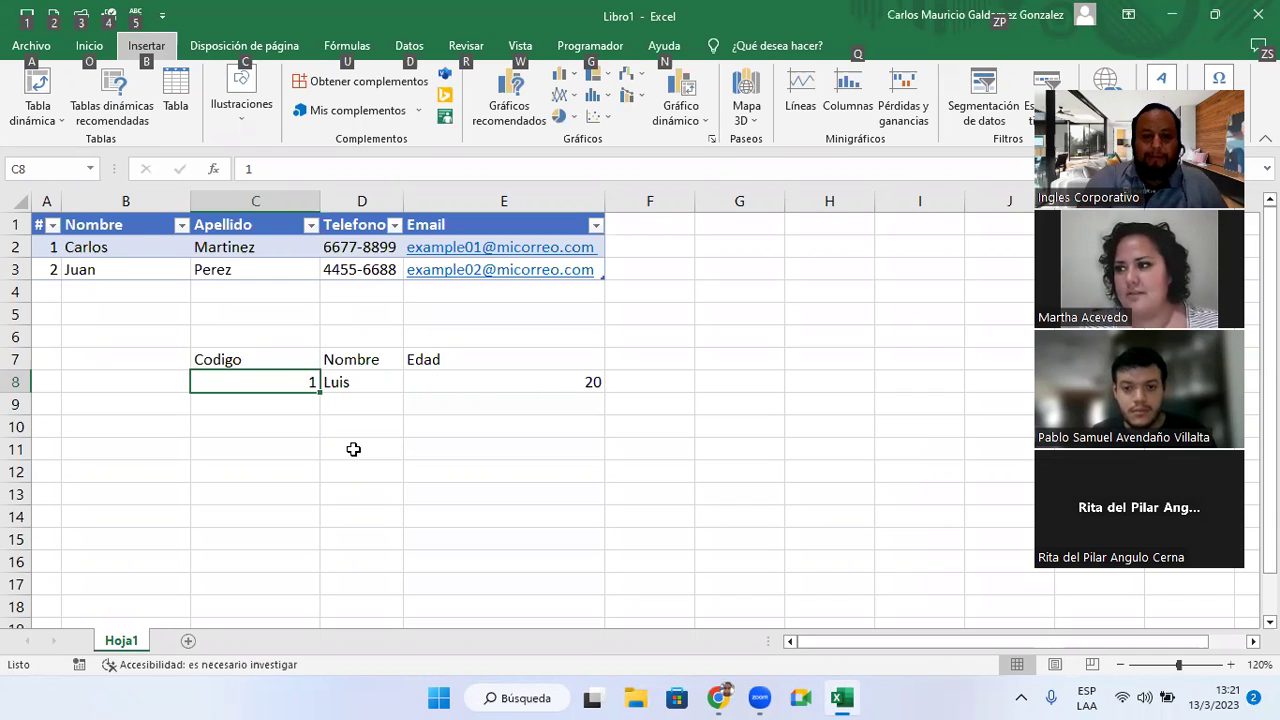
{"action": "key", "text": "b"}
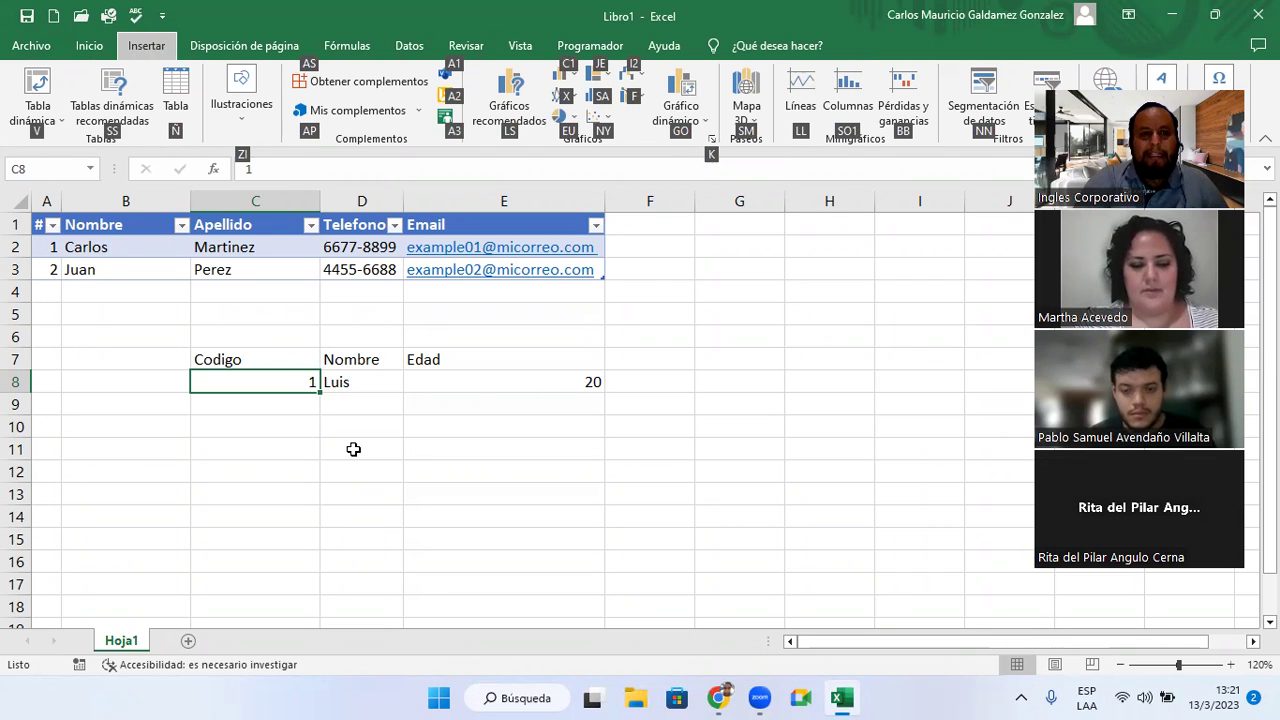
{"action": "key", "text": "ntilde"}
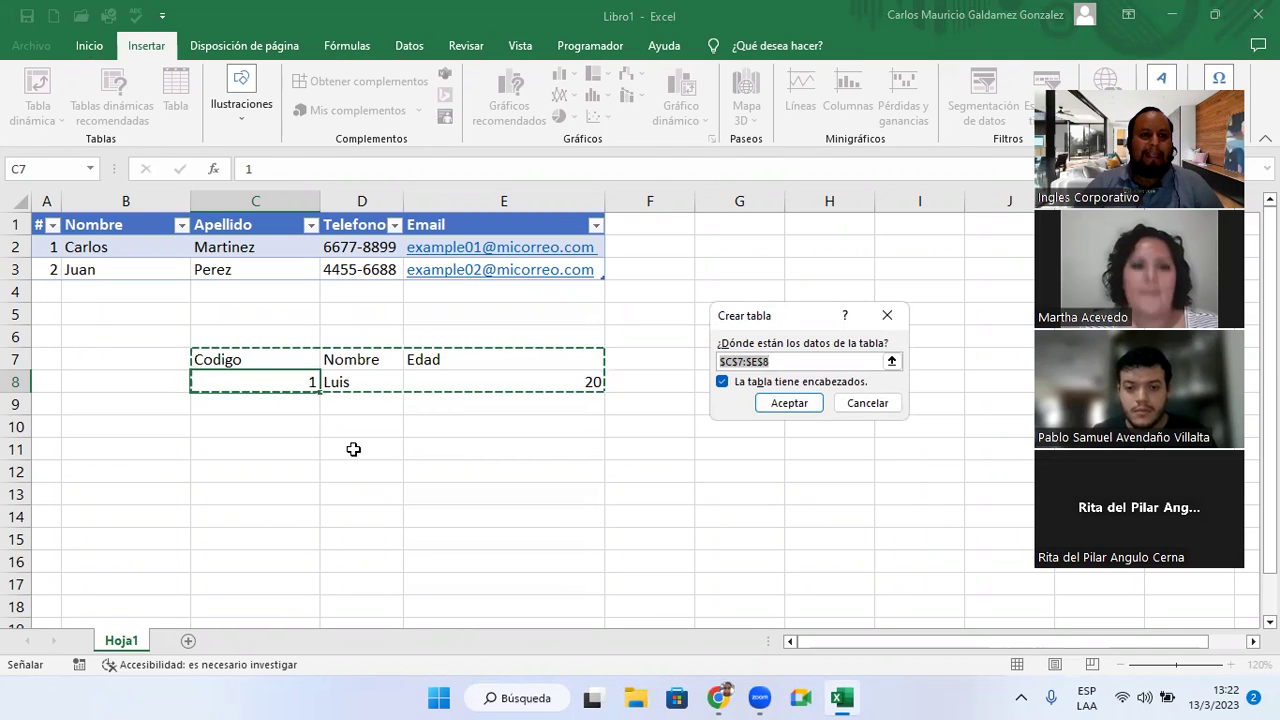
{"action": "key", "text": "Return"}
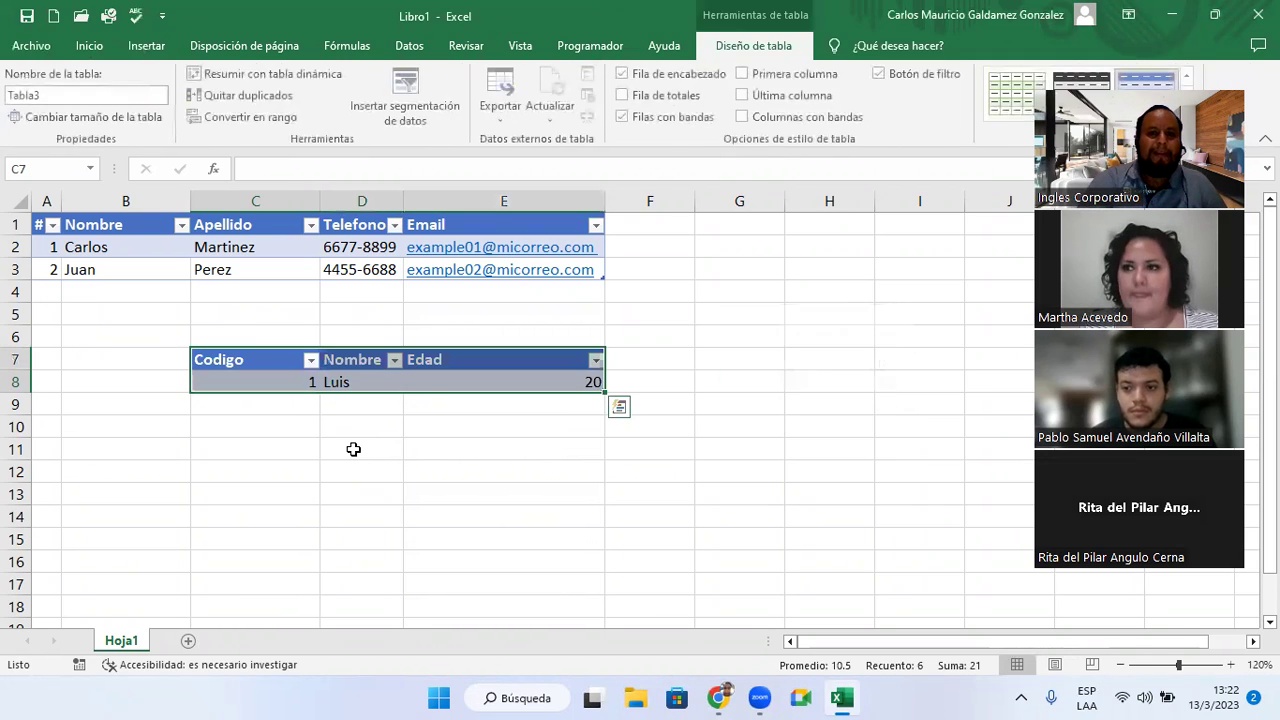
Undo the table and delete the contents of C7:E8.
{"action": "key", "text": "ctrl+z"}
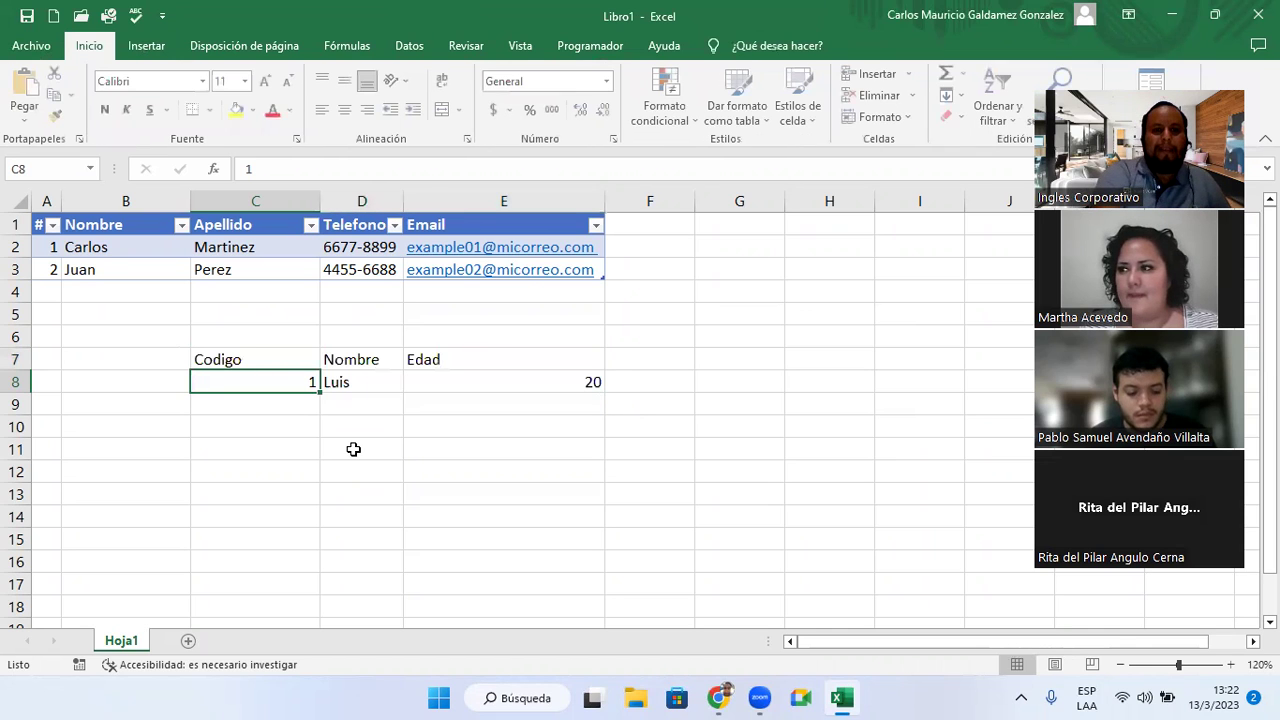
{"action": "key", "text": "Up"}
{"action": "key", "text": "shift+Down"}
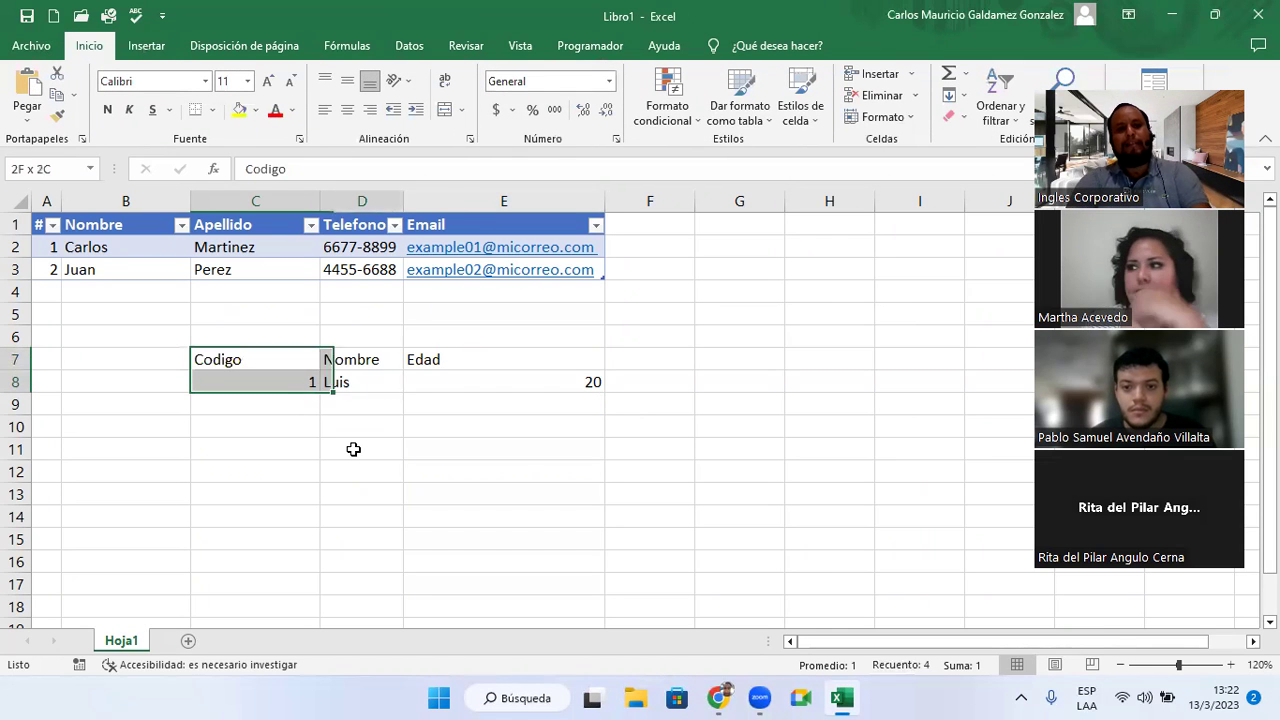
{"action": "key", "text": "shift+Right"}
{"action": "key", "text": "shift+Right"}
{"action": "key", "text": "Delete"}
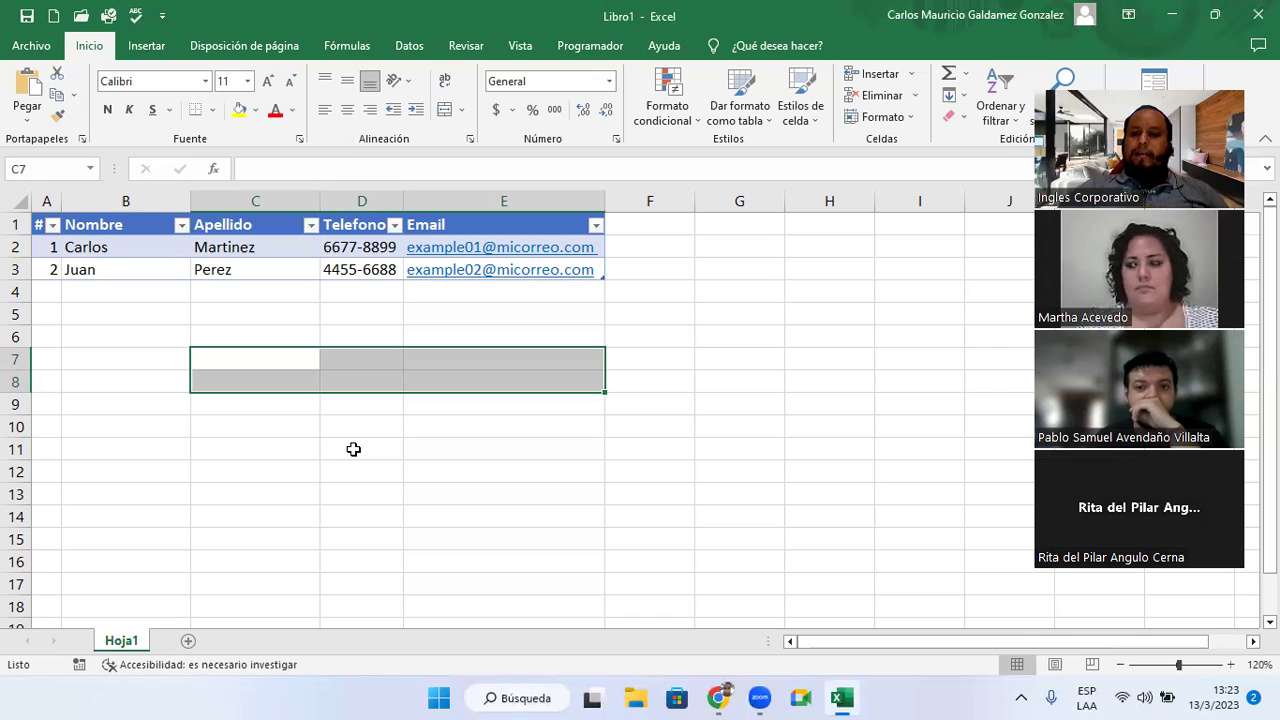
{"action": "left_click", "coordinate": [376, 362]}
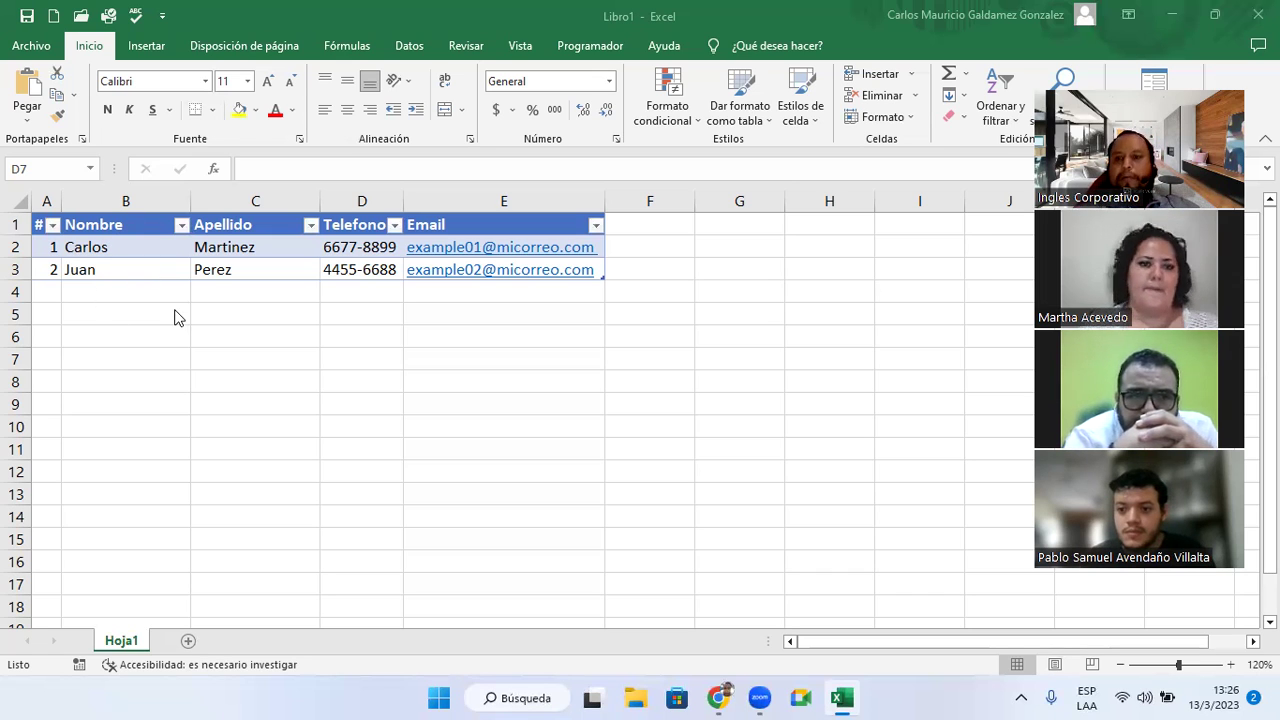
Enter the header Vendedor in cell B7.
{"action": "left_click", "coordinate": [51, 357]}
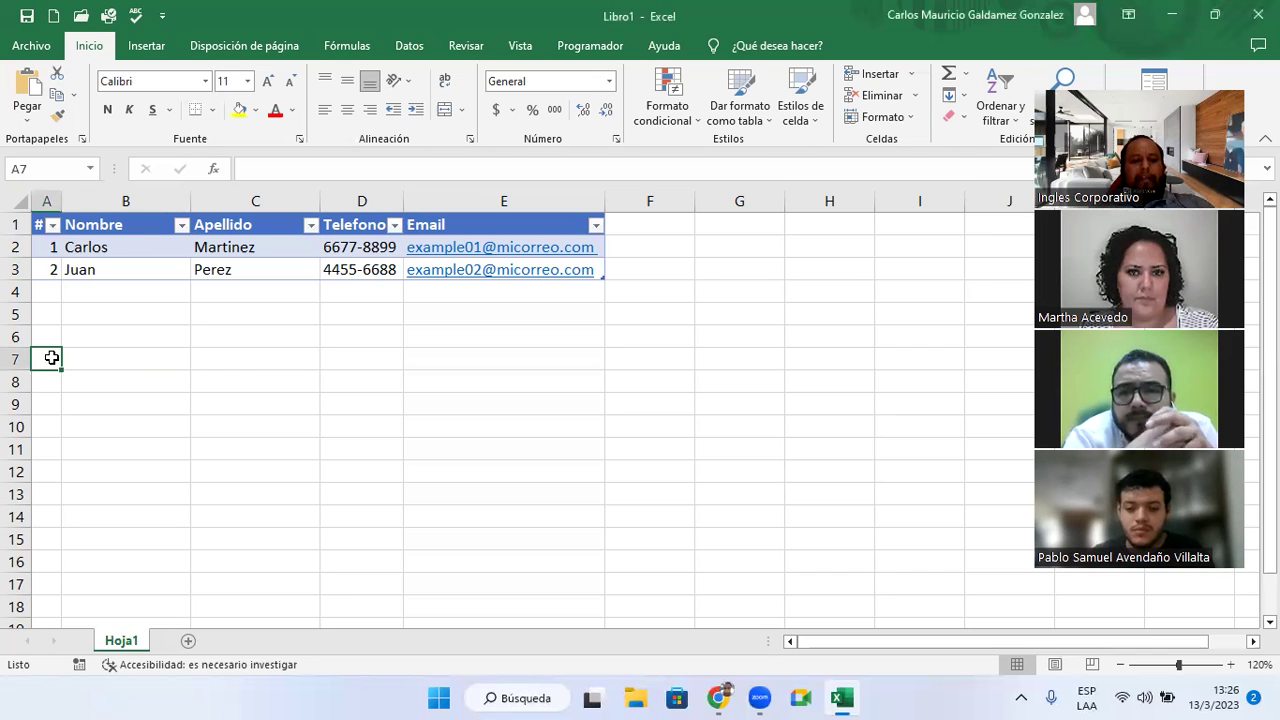
{"action": "type", "text": "V"}
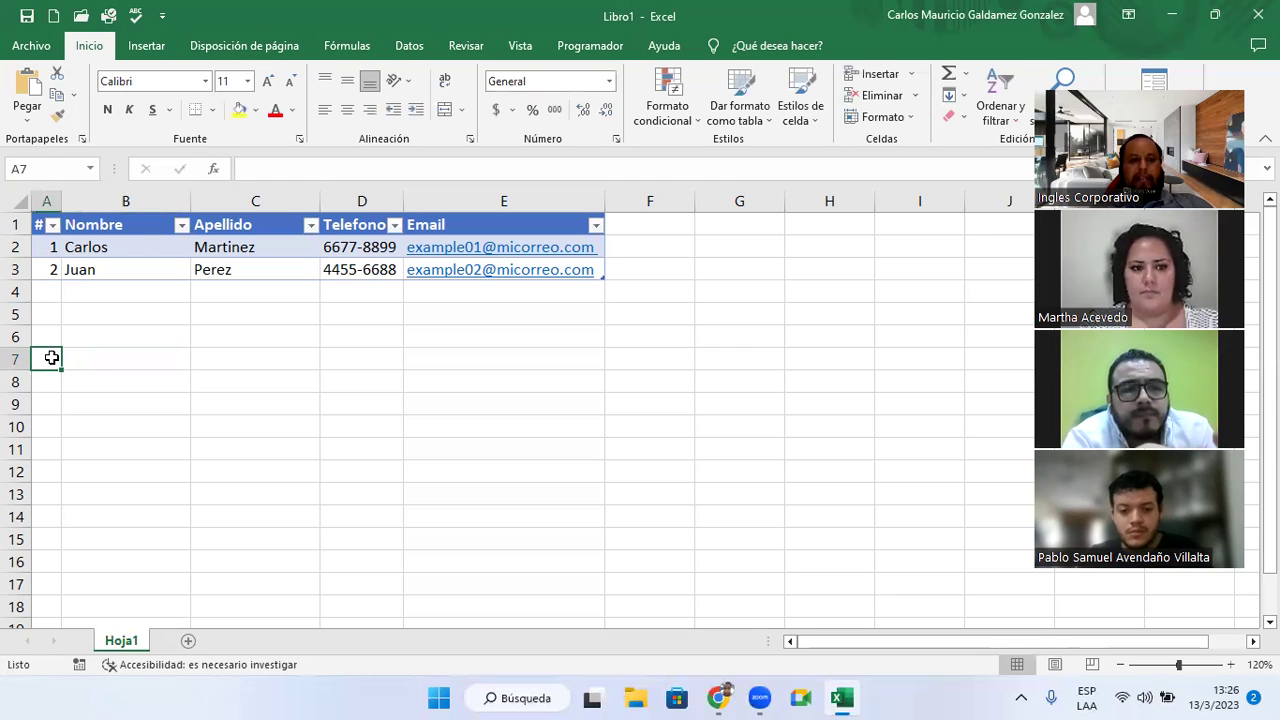
{"action": "key", "text": "Right"}
{"action": "type", "text": "Vended"}
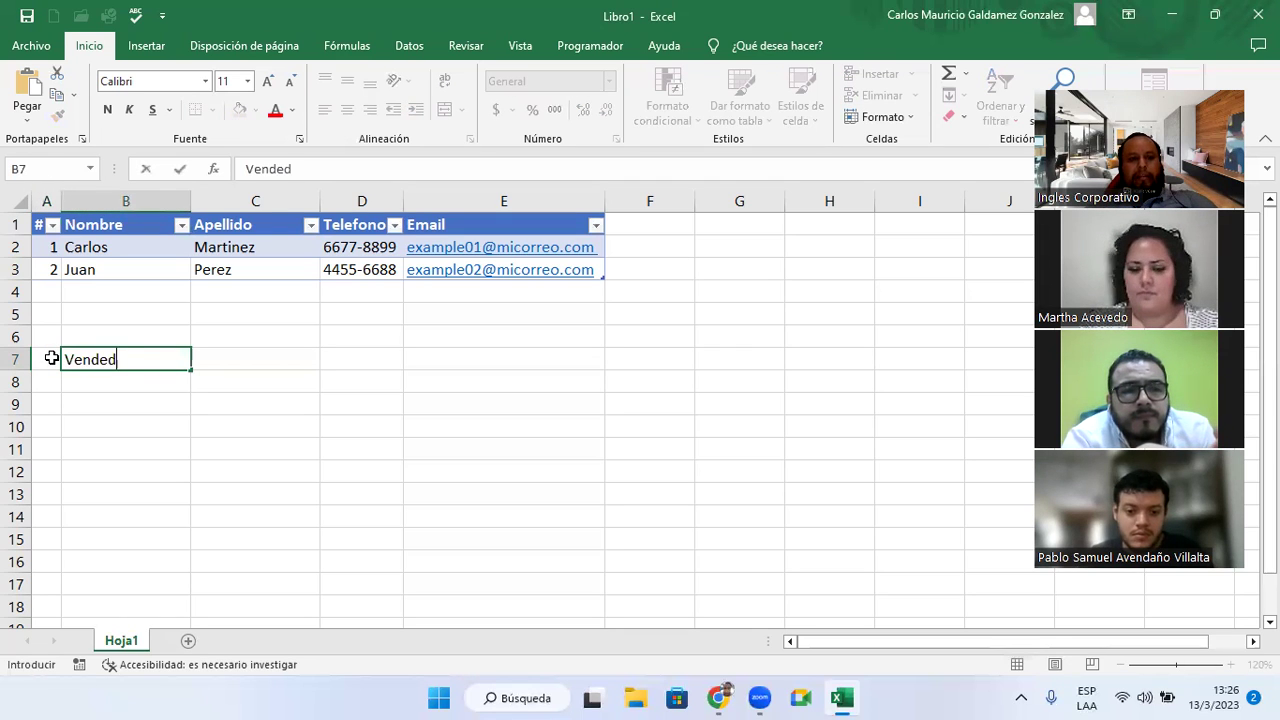
{"action": "key", "text": "Return"}
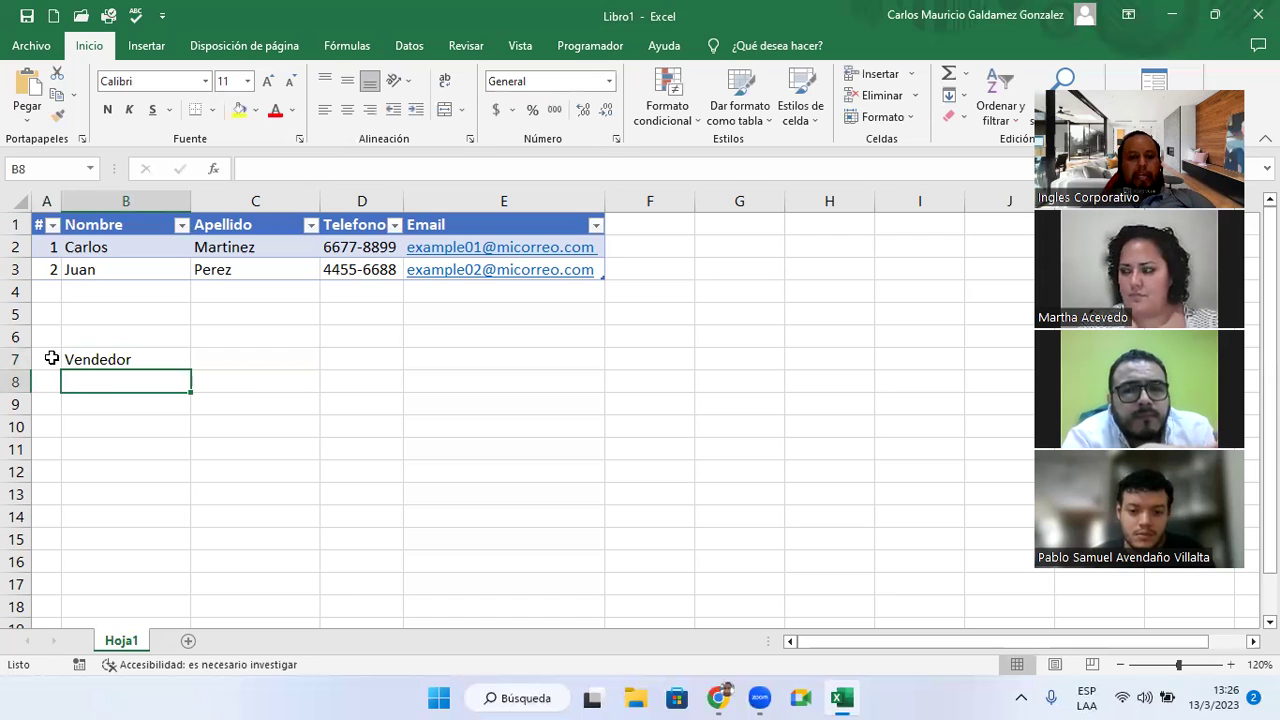
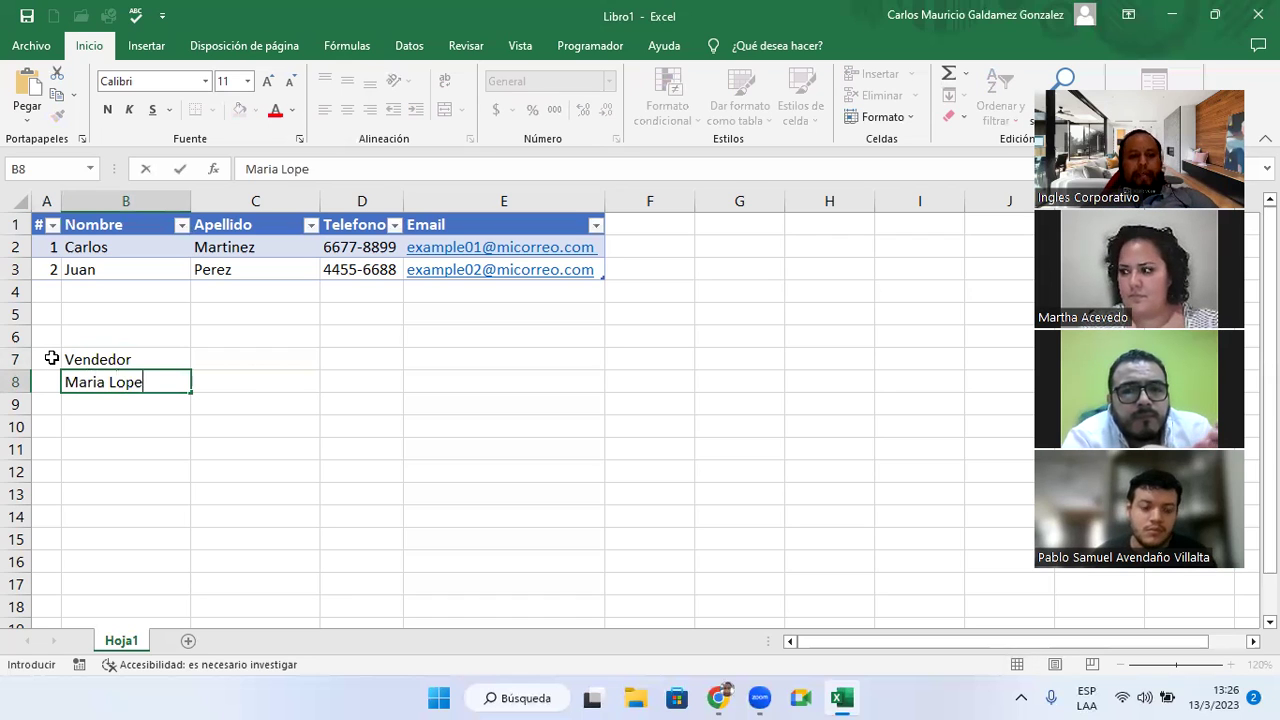
Type five salesperson names down B8:B12.
{"action": "key", "text": "Return"}
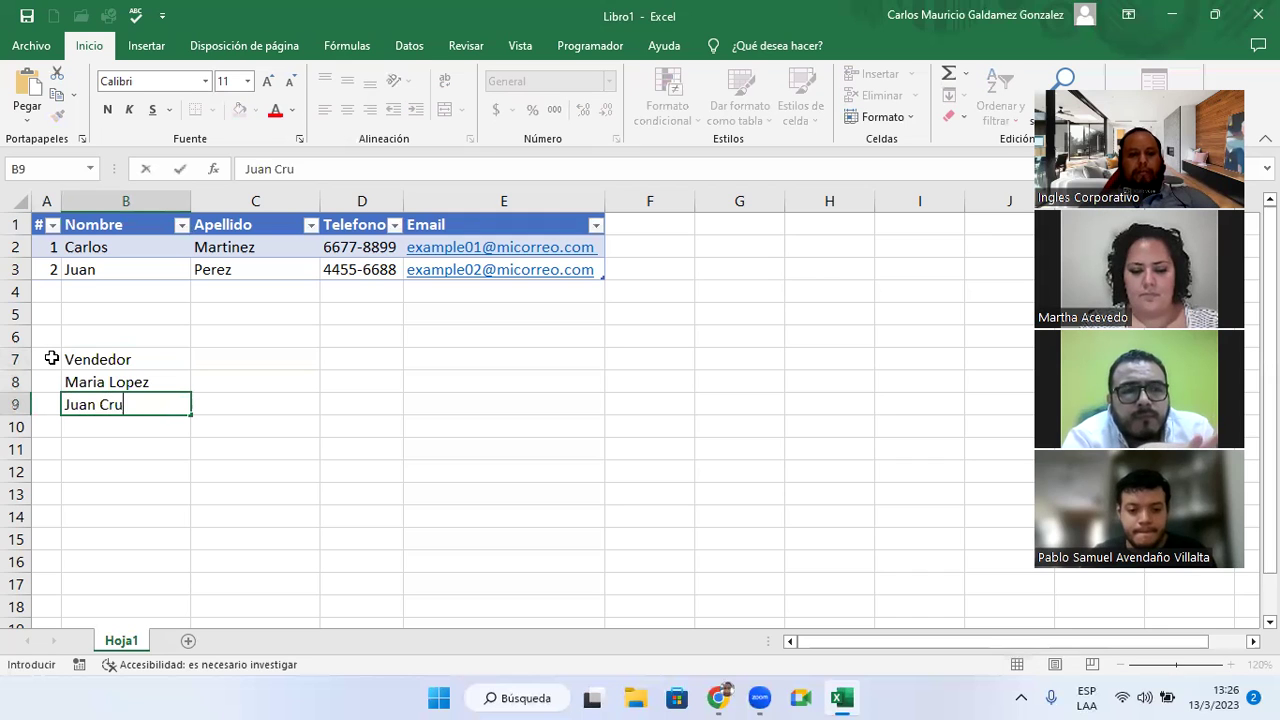
{"action": "key", "text": "Return"}
{"action": "key", "text": "Return"}
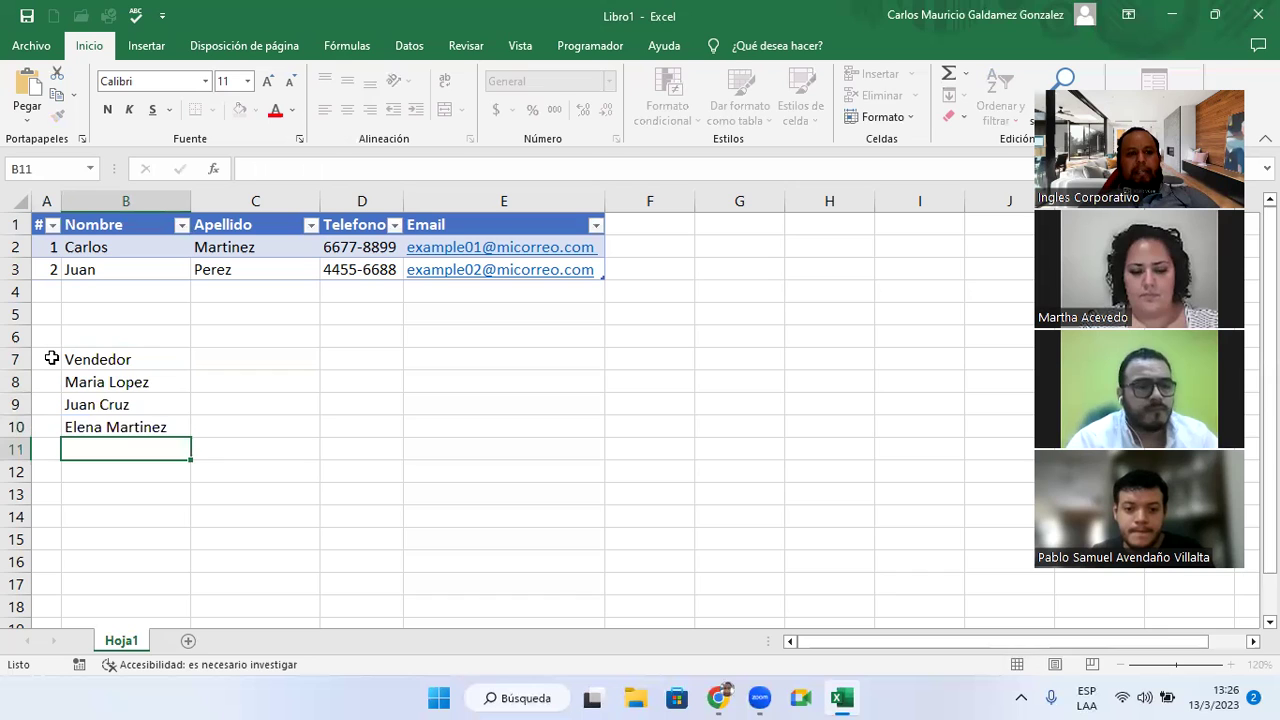
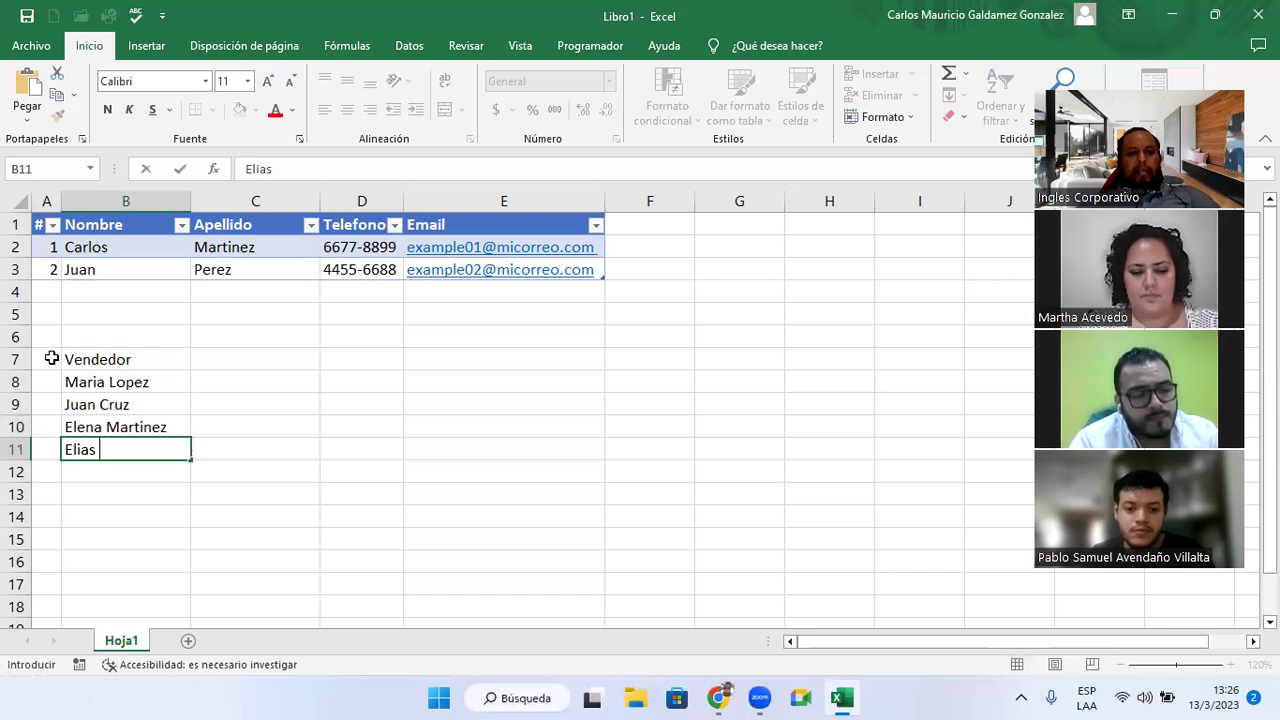
{"action": "key", "text": "Return"}
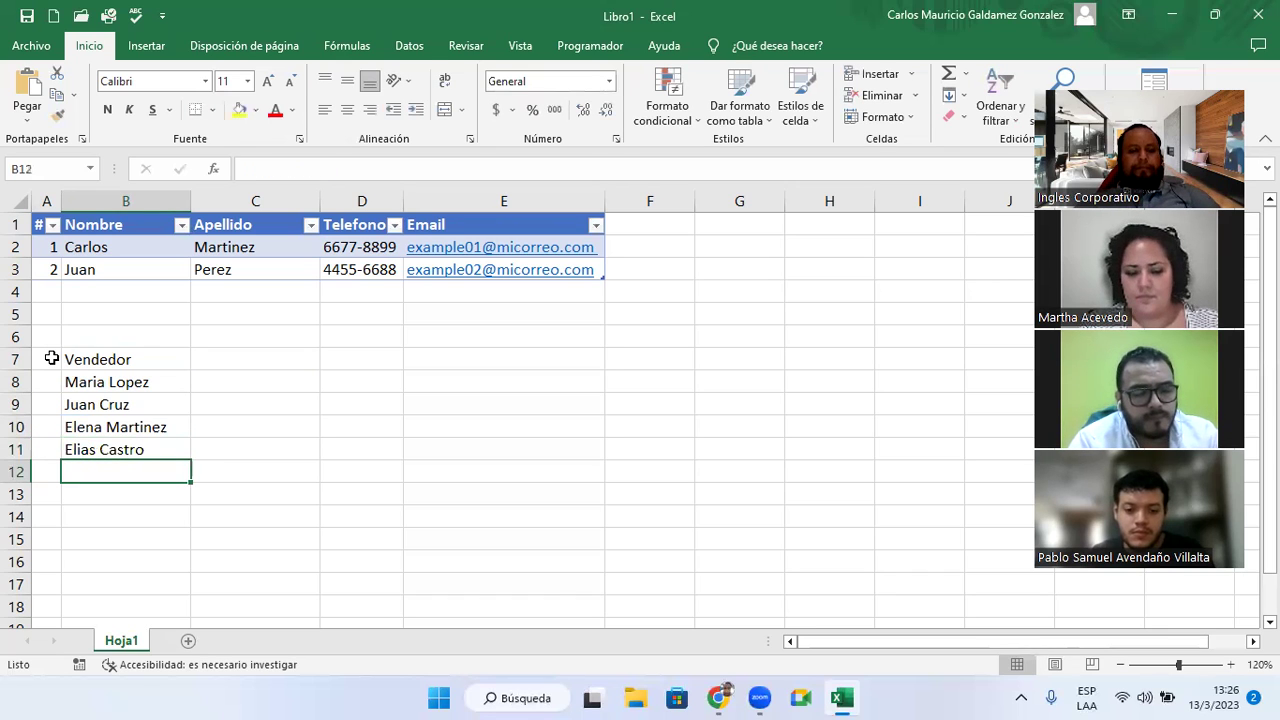
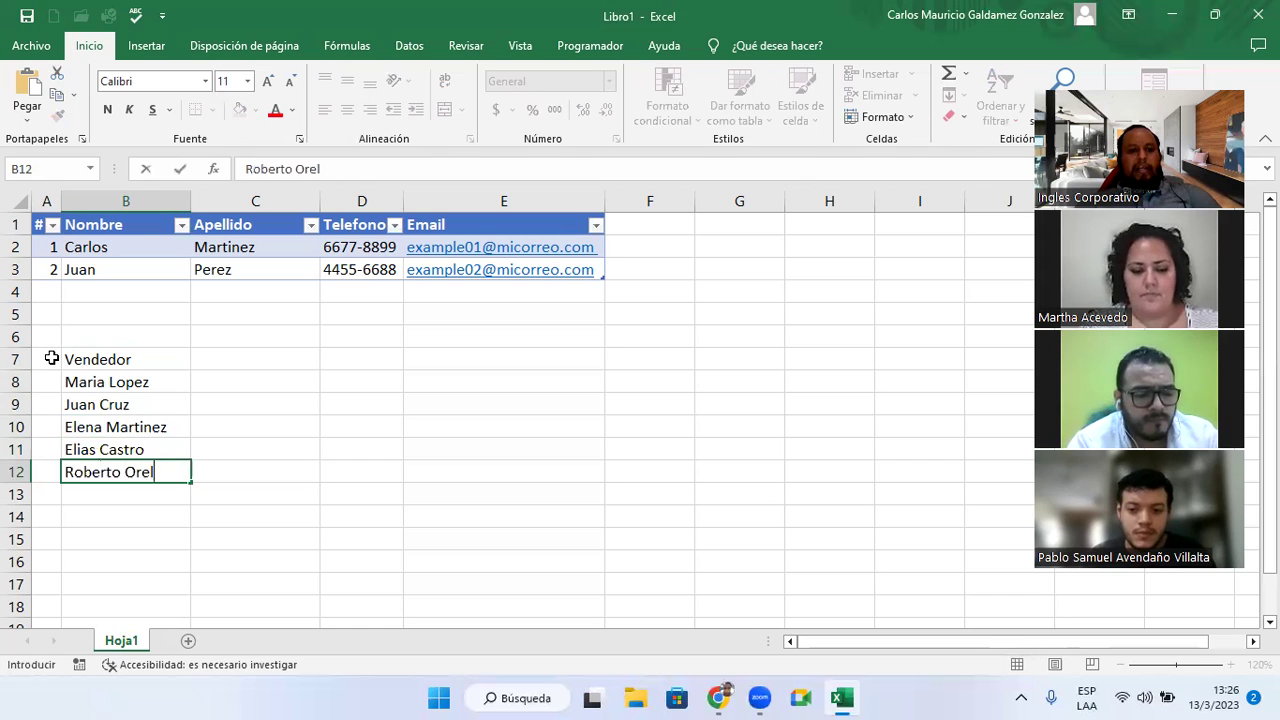
{"action": "key", "text": "Return"}
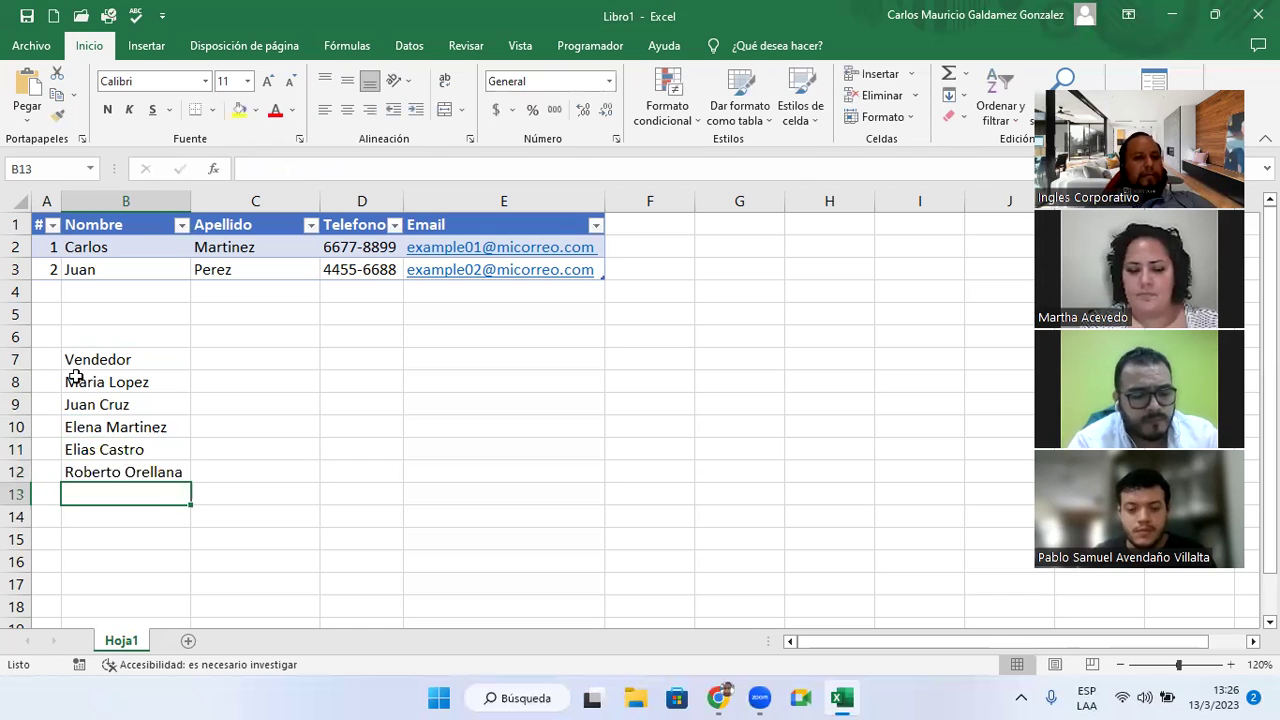
Add three more salesperson names in B13:B15.
{"action": "left_click_drag", "start_coordinate": [98, 389], "coordinate": [114, 474]}
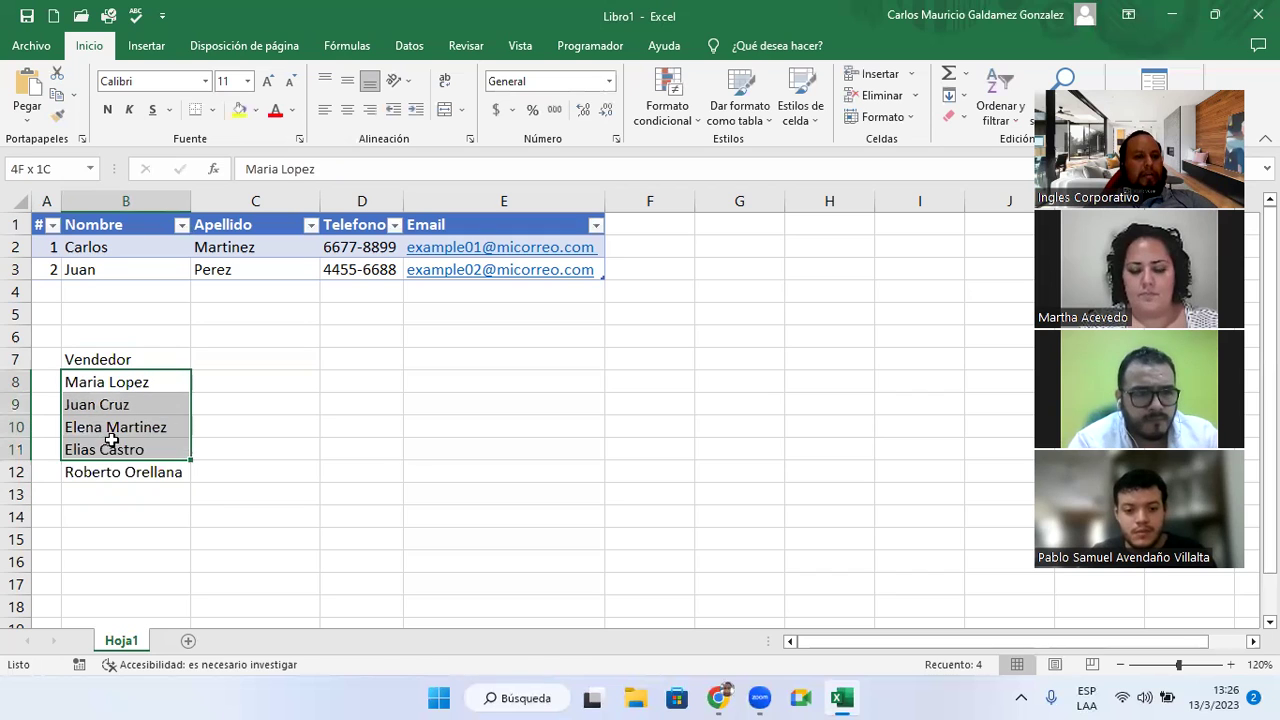
{"action": "left_click", "coordinate": [114, 497]}
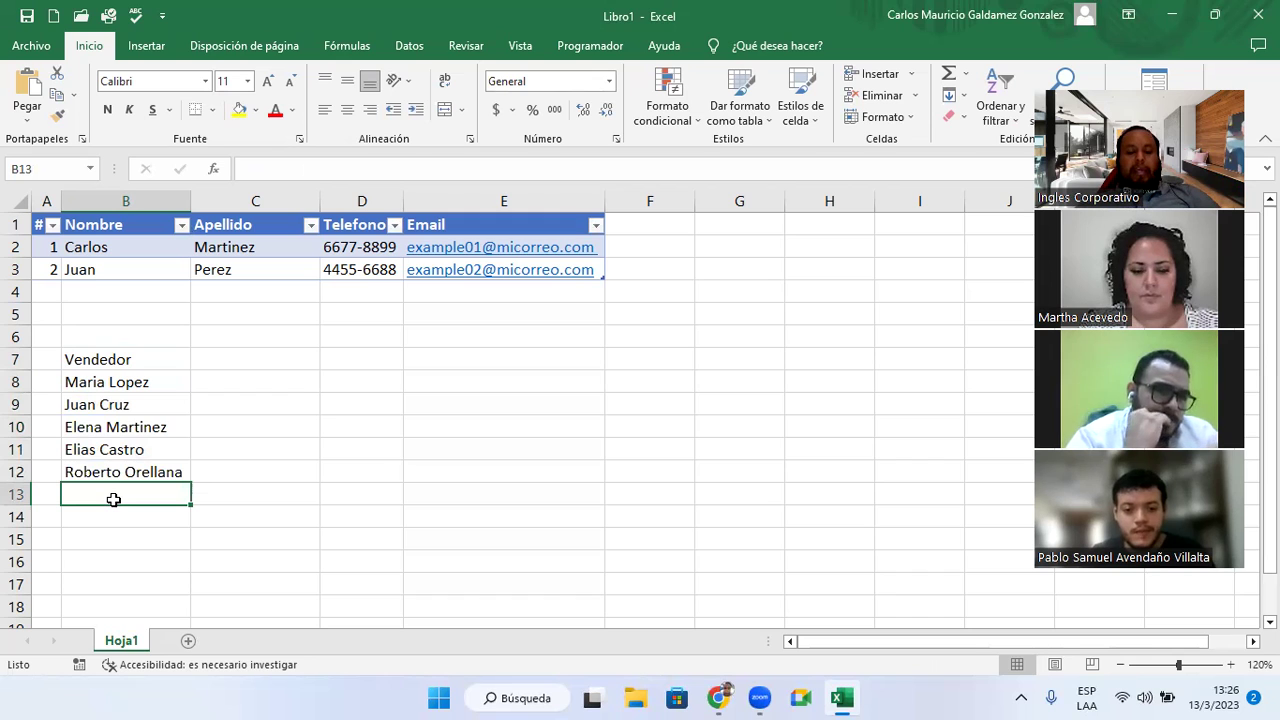
{"action": "key", "text": "Return"}
{"action": "key", "text": "Return"}
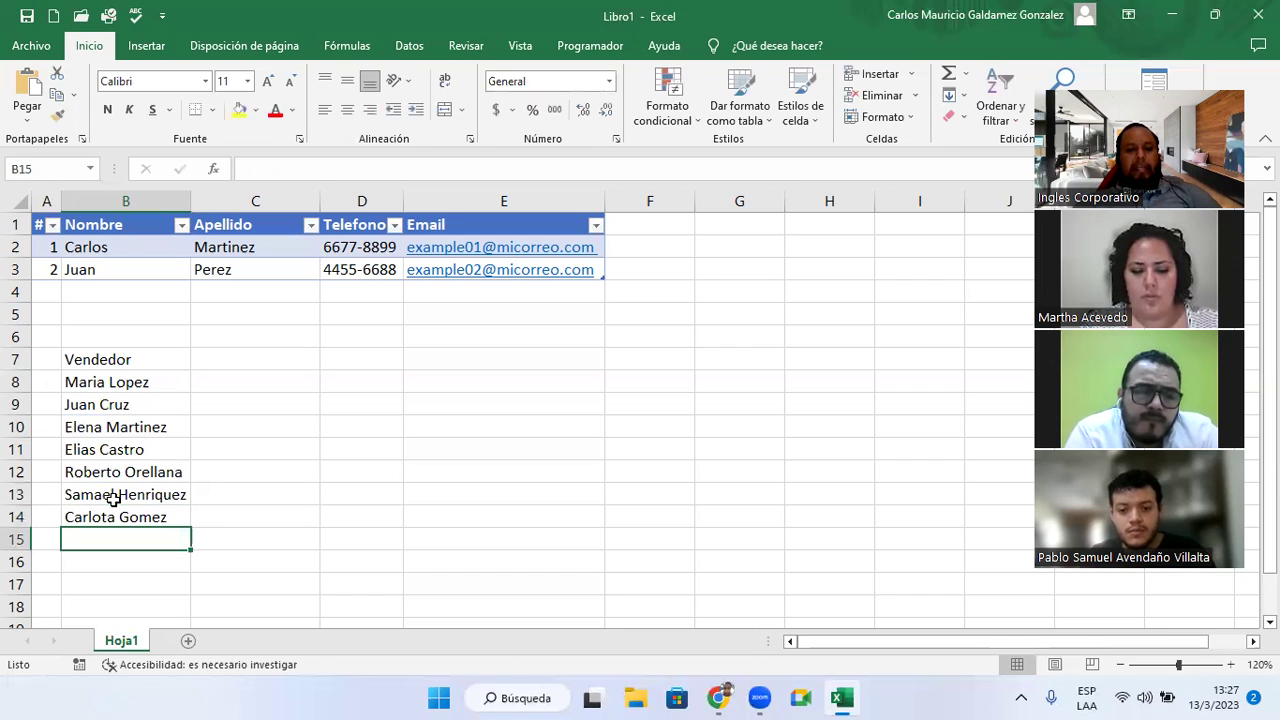
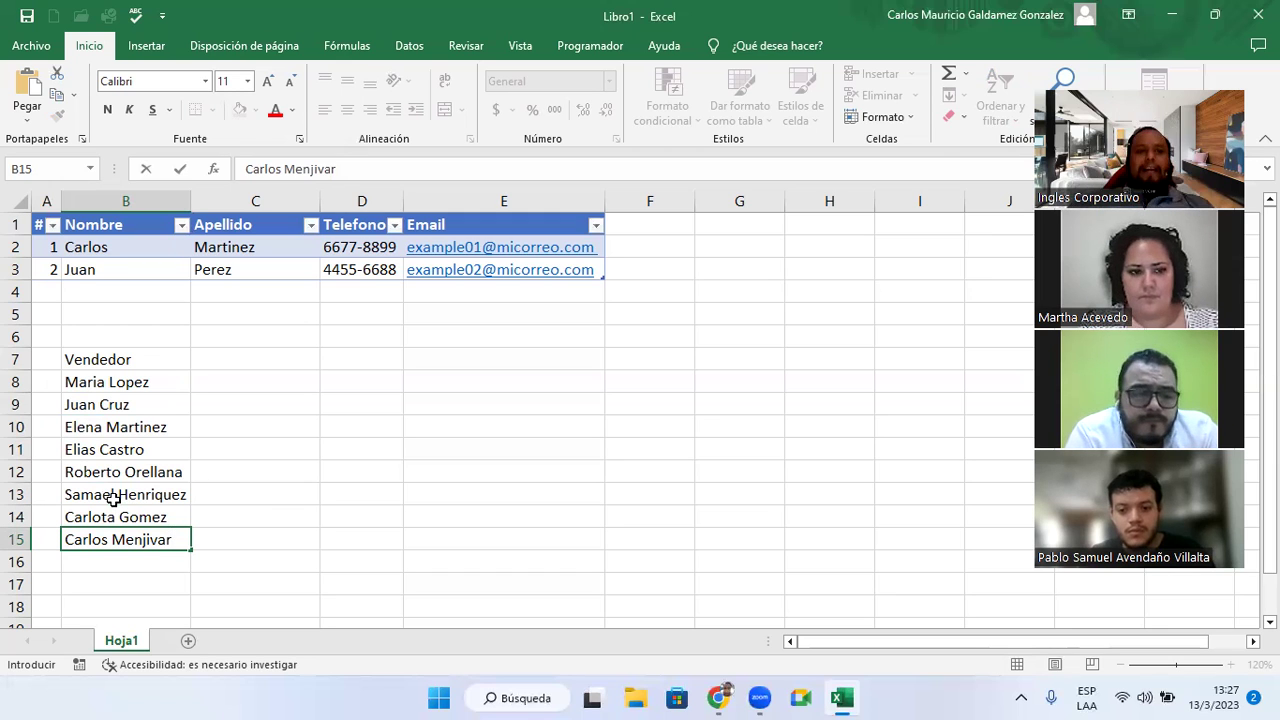
{"action": "left_click", "coordinate": [231, 359]}
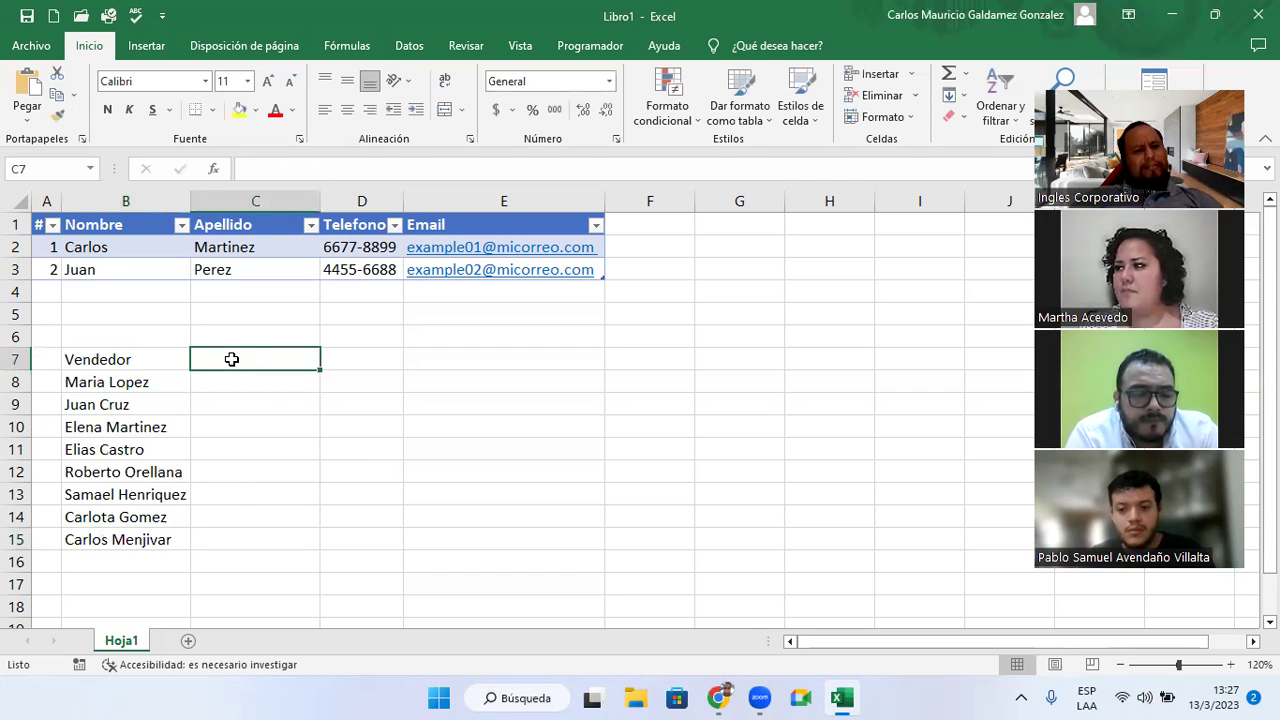
Enter the headers Semana 1, Semana 2, Semana 3 and Semana 4 across C7:F7.
{"action": "type", "text": "Enero"}
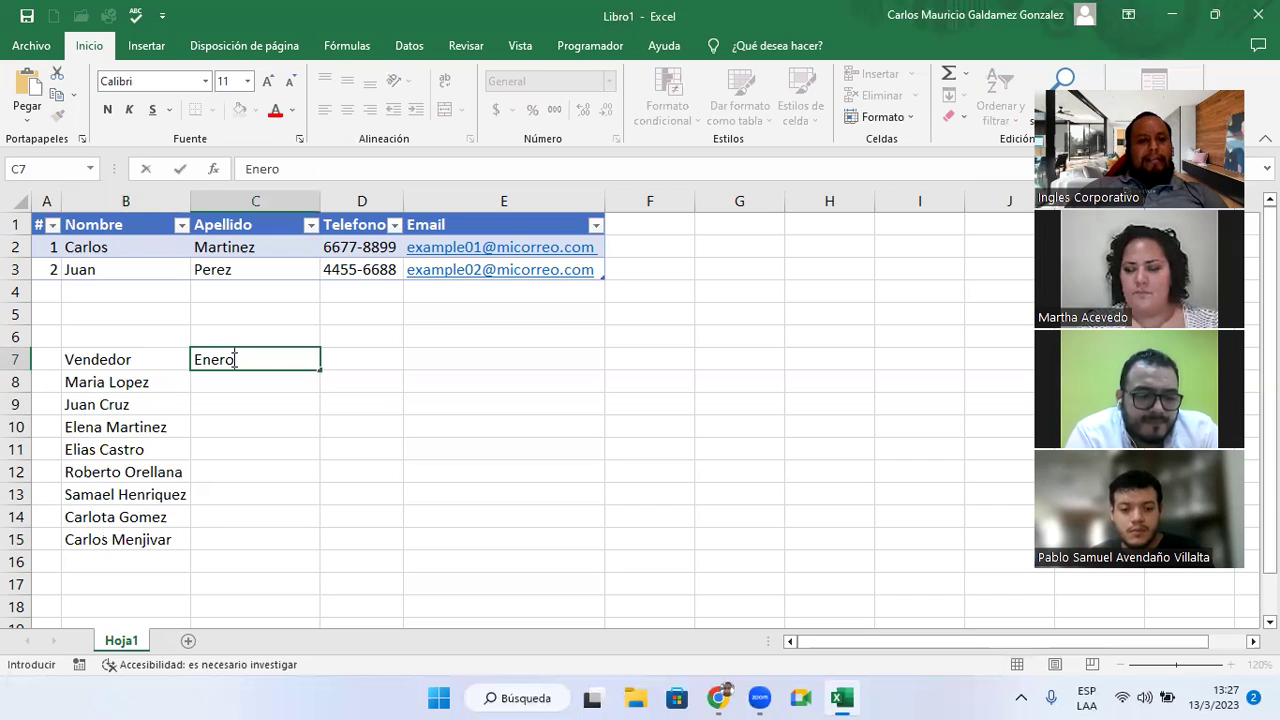
{"action": "key", "text": "BackSpace"}
{"action": "key", "text": "BackSpace"}
{"action": "key", "text": "BackSpace"}
{"action": "type", "text": "Semana 1"}
{"action": "key", "text": "Tab"}
{"action": "type", "text": "Se"}
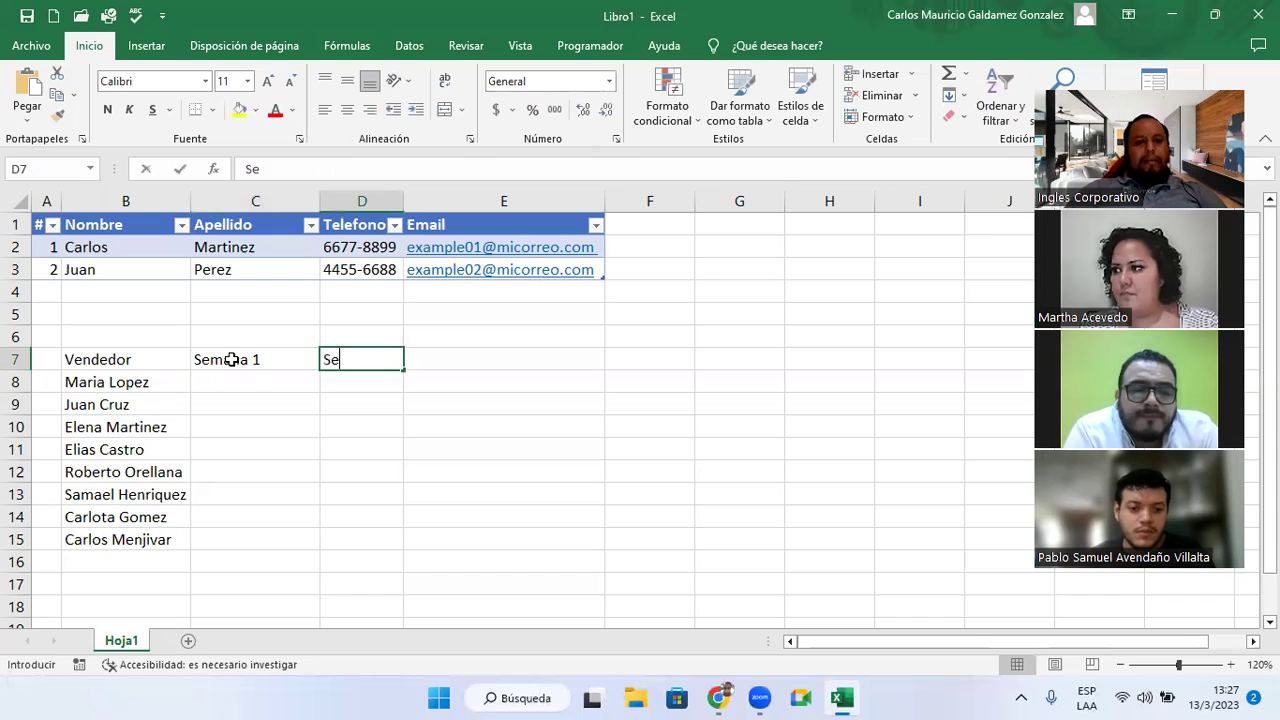
{"action": "type", "text": "mana 2"}
{"action": "key", "text": "Tab"}
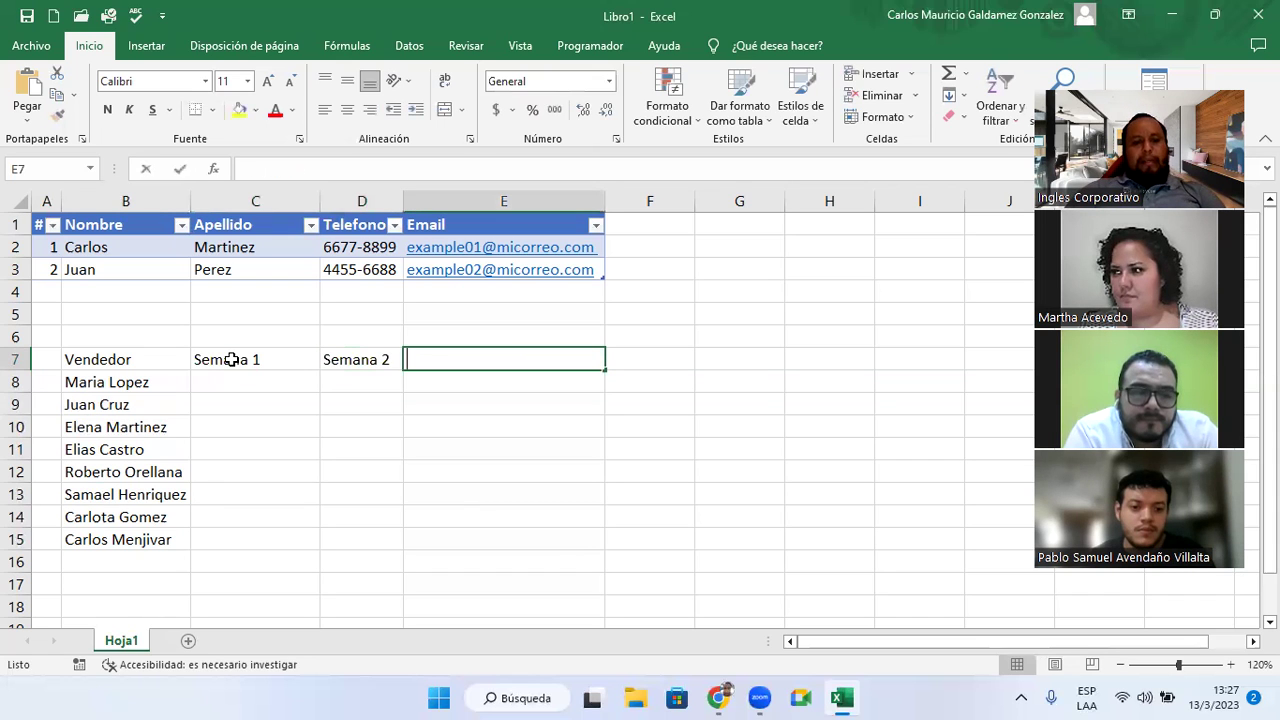
{"action": "type", "text": "Semana 3"}
{"action": "key", "text": "Tab"}
{"action": "type", "text": "Semana 4"}
{"action": "key", "text": "Return"}
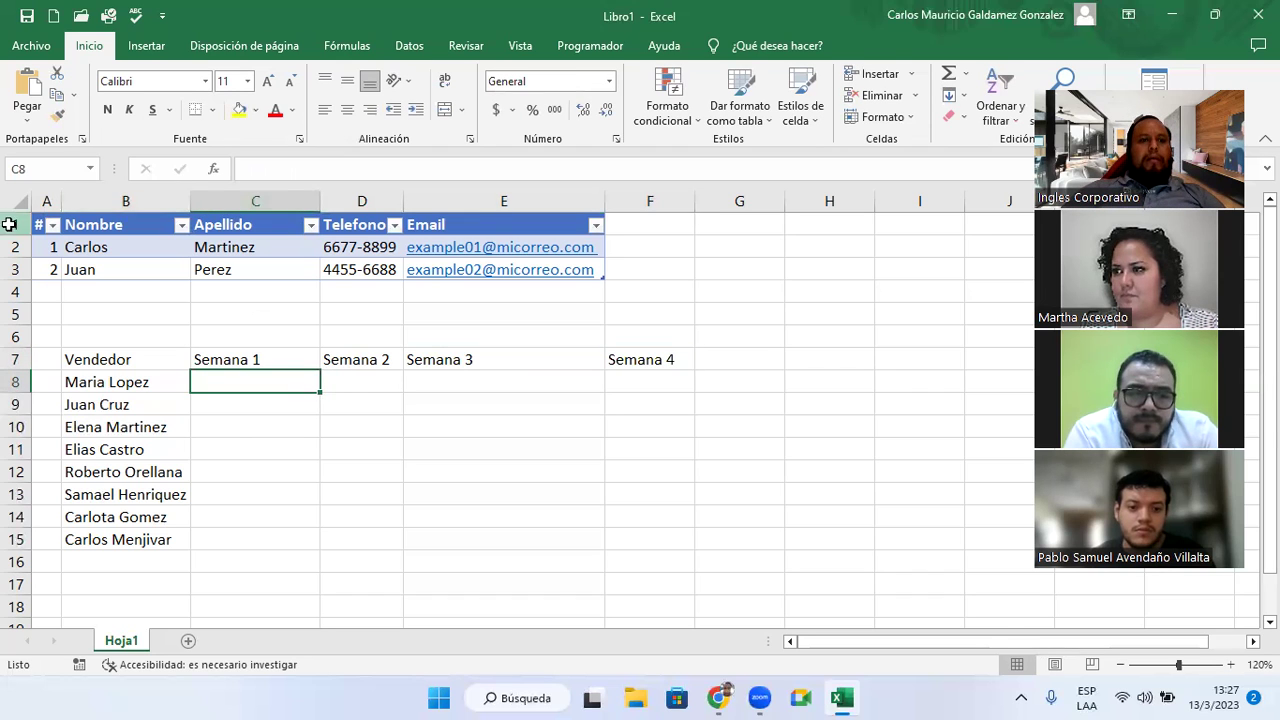
Delete rows 1–4 holding the old contact table.
{"action": "left_click_drag", "start_coordinate": [8, 224], "coordinate": [12, 292]}
{"action": "right_click", "coordinate": [12, 292]}
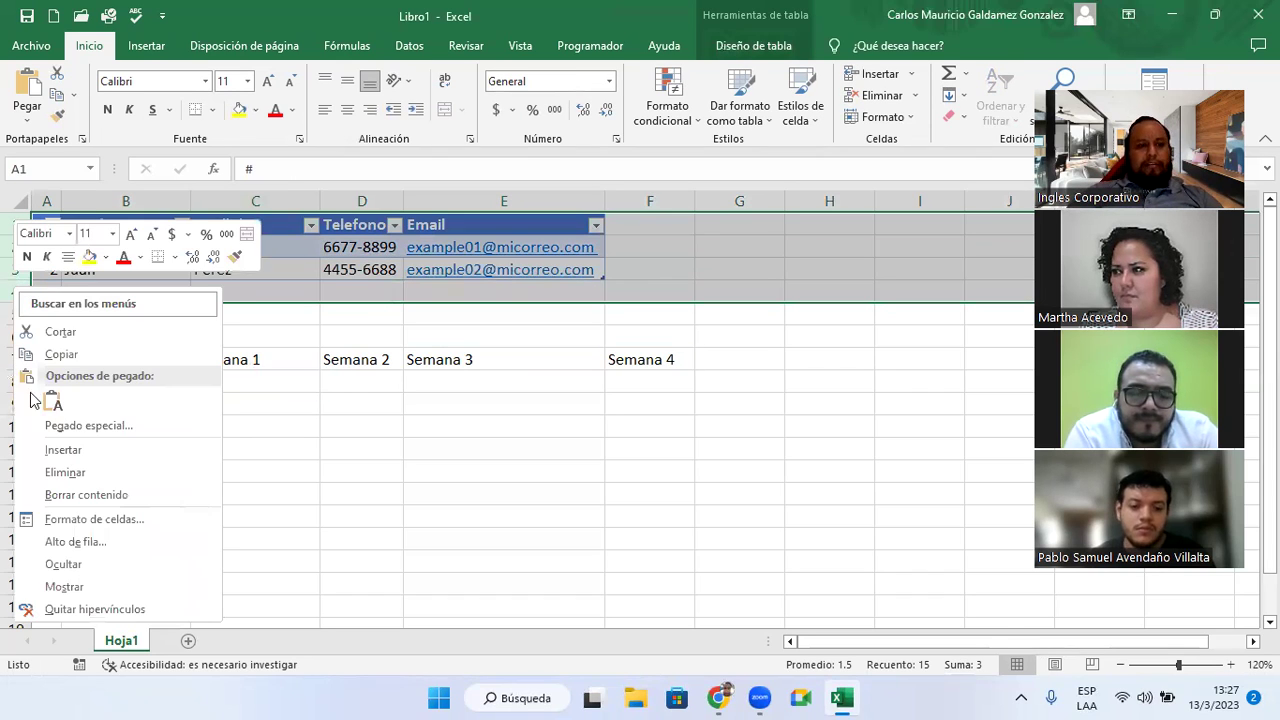
{"action": "left_click", "coordinate": [63, 471]}
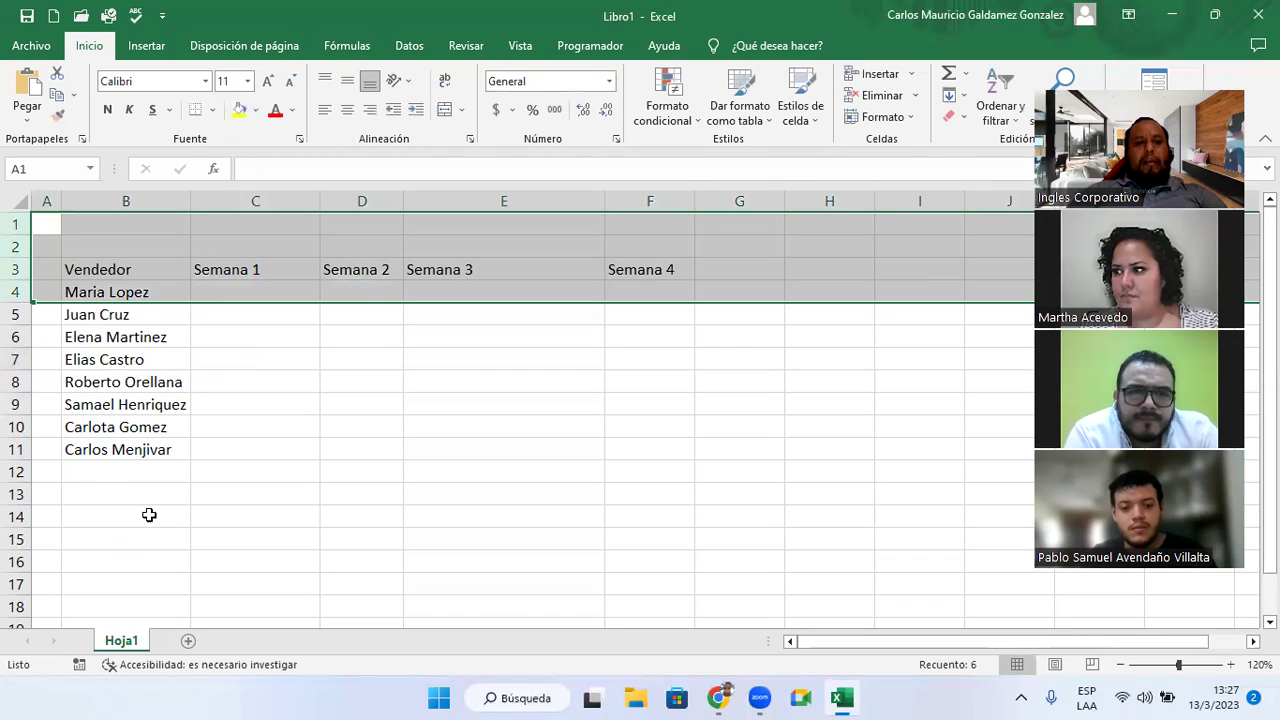
{"action": "left_click", "coordinate": [284, 287]}
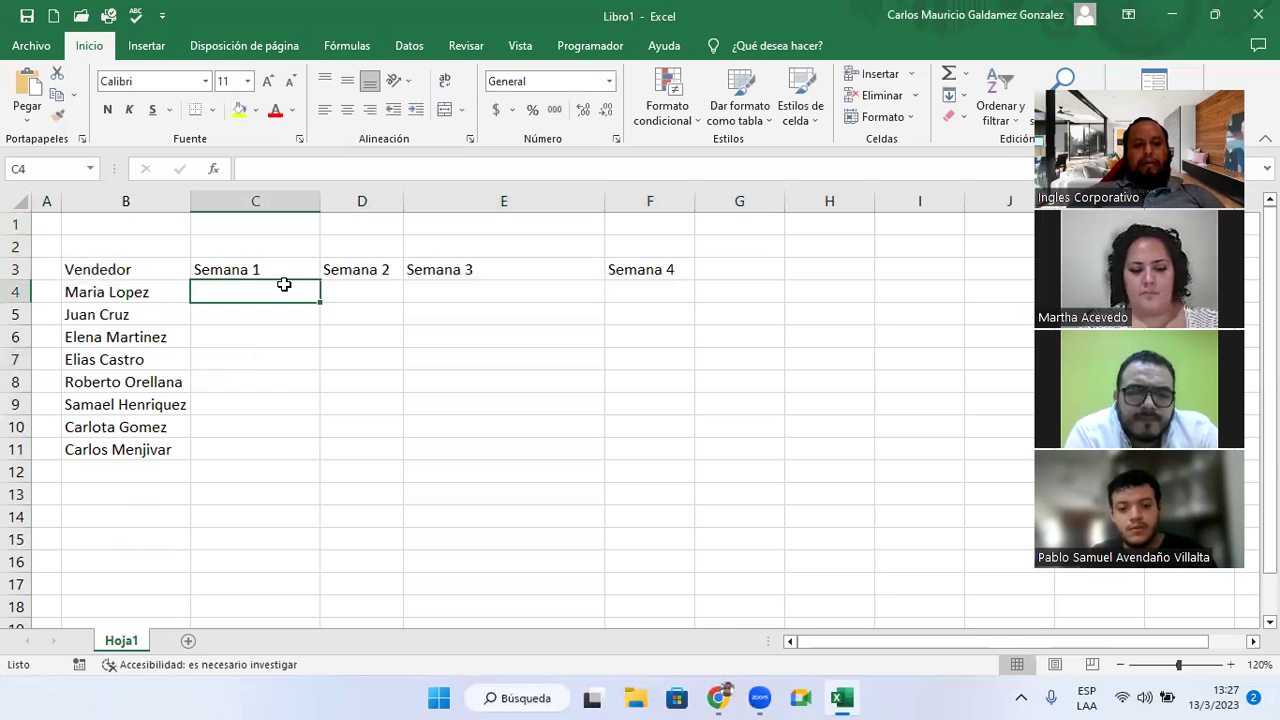
Enter =ALEATORIO.ENTRE(1400;4100) in cell C4.
{"action": "type", "text": "a"}
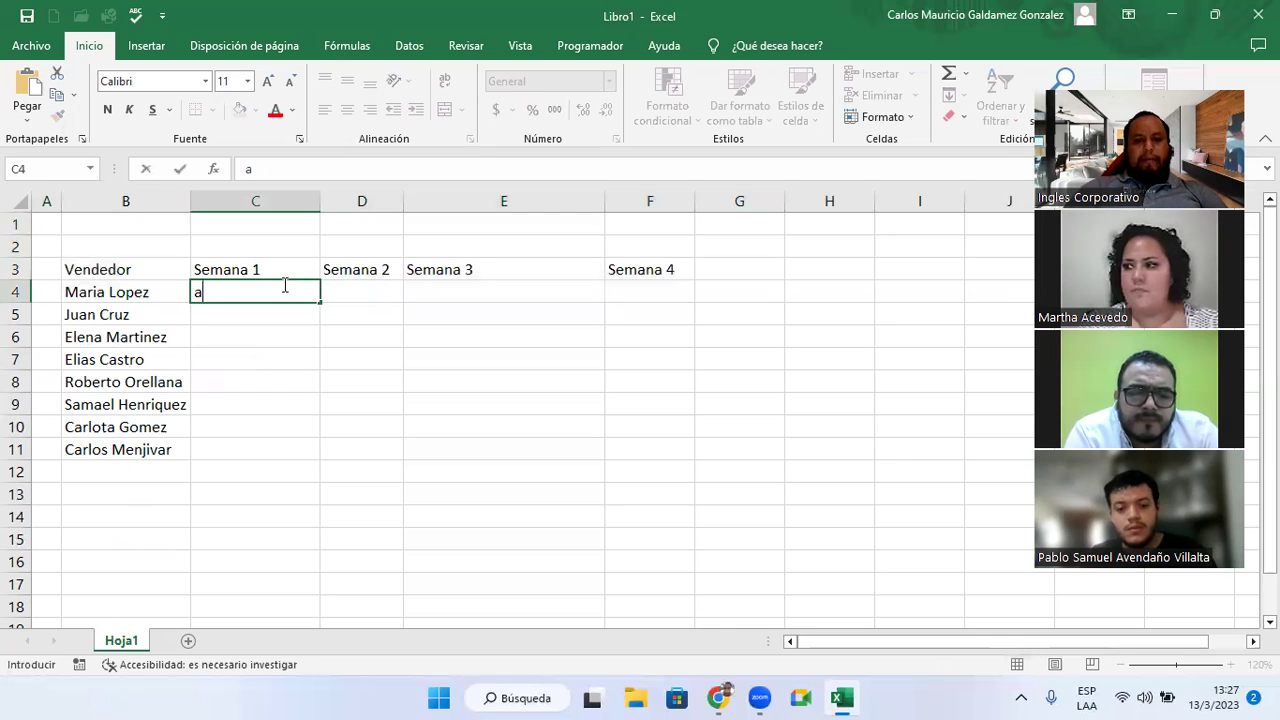
{"action": "type", "text": "=ale"}
{"action": "key", "text": "Down"}
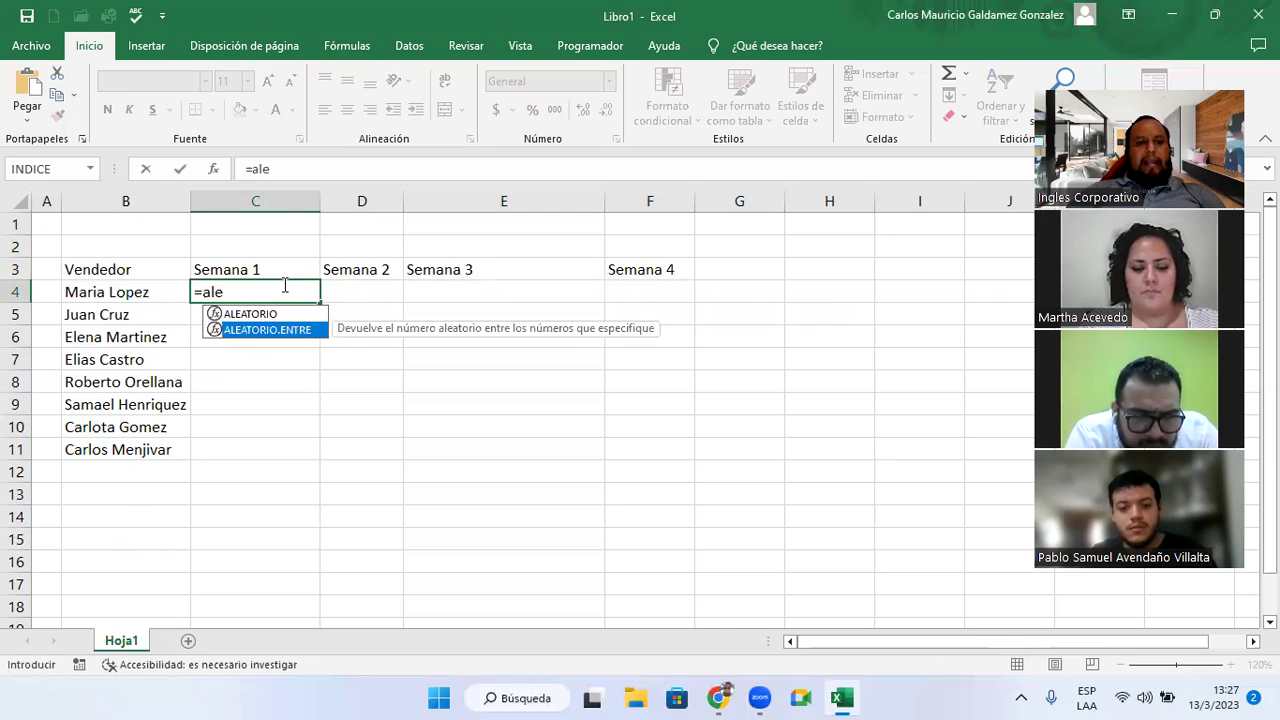
{"action": "key", "text": "Tab"}
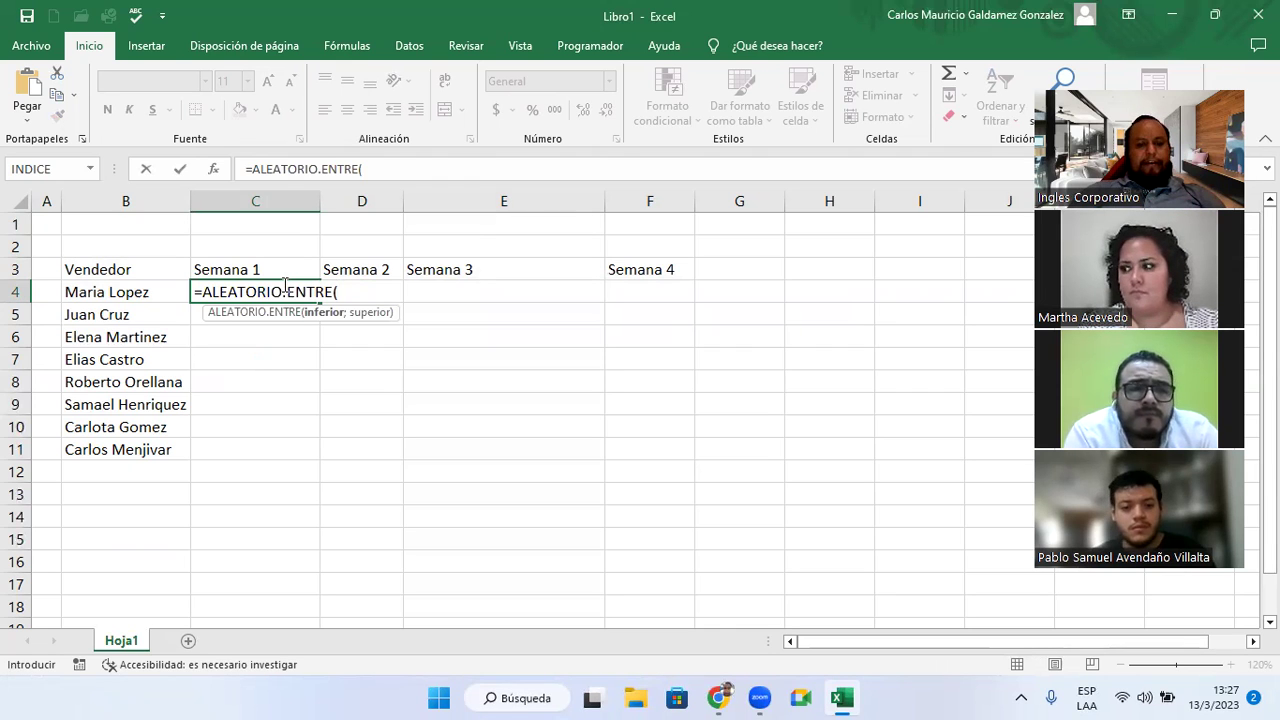
{"action": "type", "text": "1400;"}
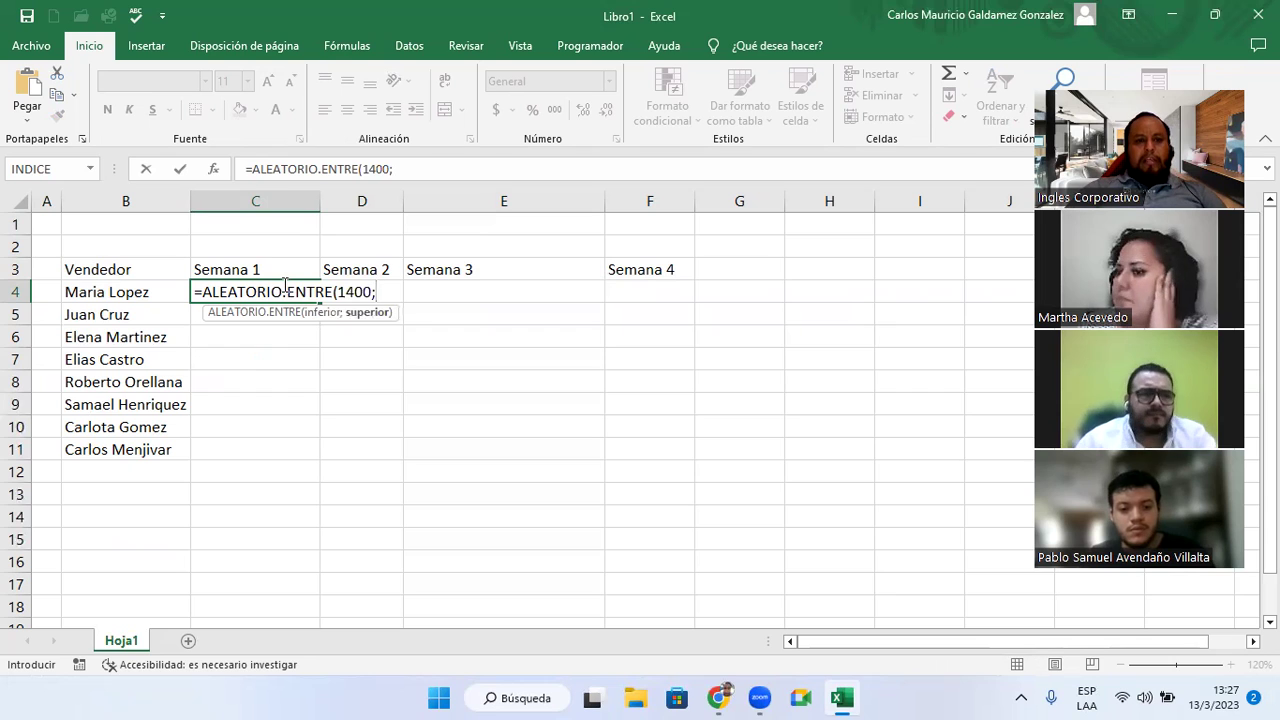
{"action": "type", "text": "2"}
{"action": "type", "text": "4"}
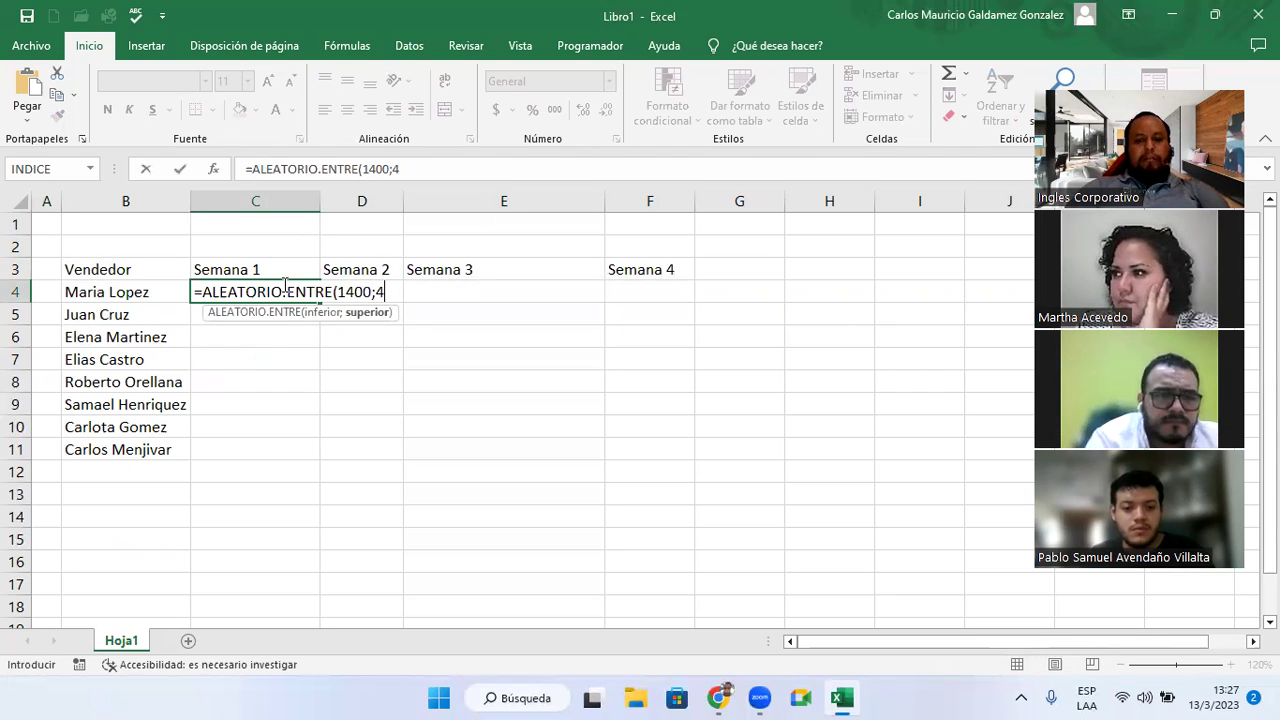
{"action": "type", "text": "0"}
{"action": "key", "text": "BackSpace"}
{"action": "type", "text": "100"}
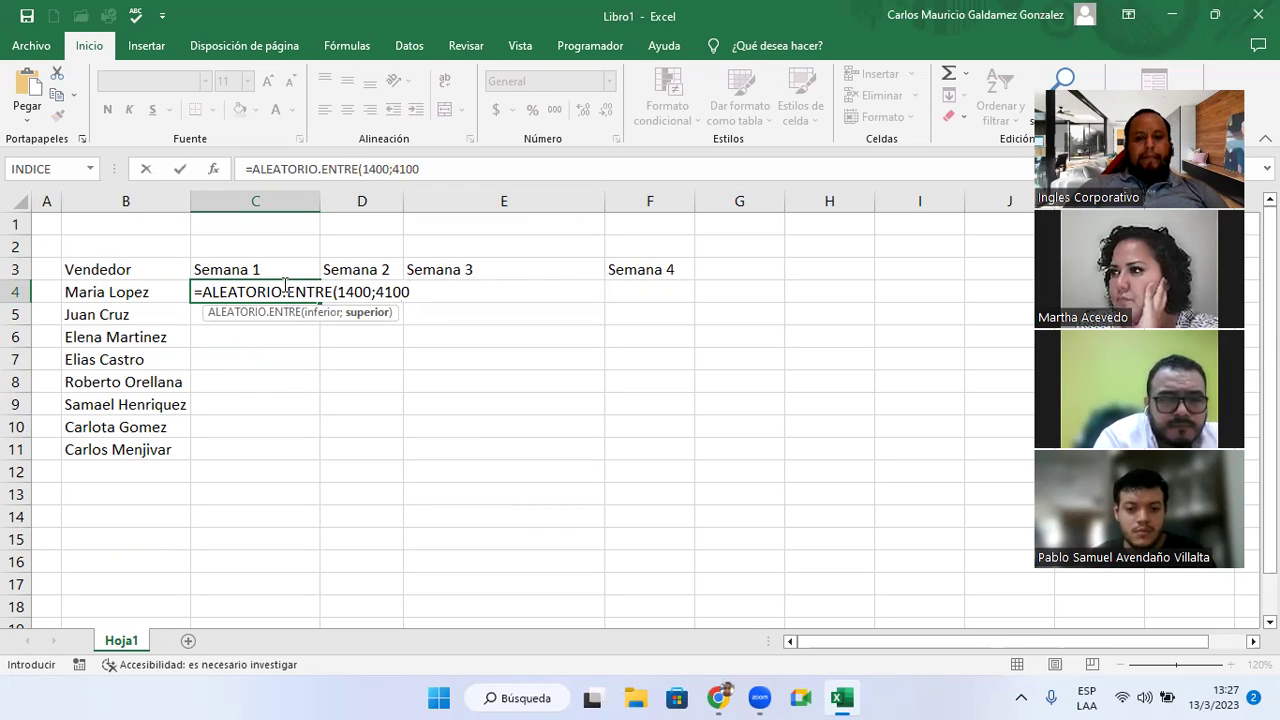
{"action": "type", "text": ")"}
{"action": "key", "text": "Return"}
Fill the random-number formula across C4:F11 for all weeks and sellers.
{"action": "left_click", "coordinate": [285, 287]}
{"action": "left_click_drag", "start_coordinate": [318, 299], "coordinate": [660, 481]}
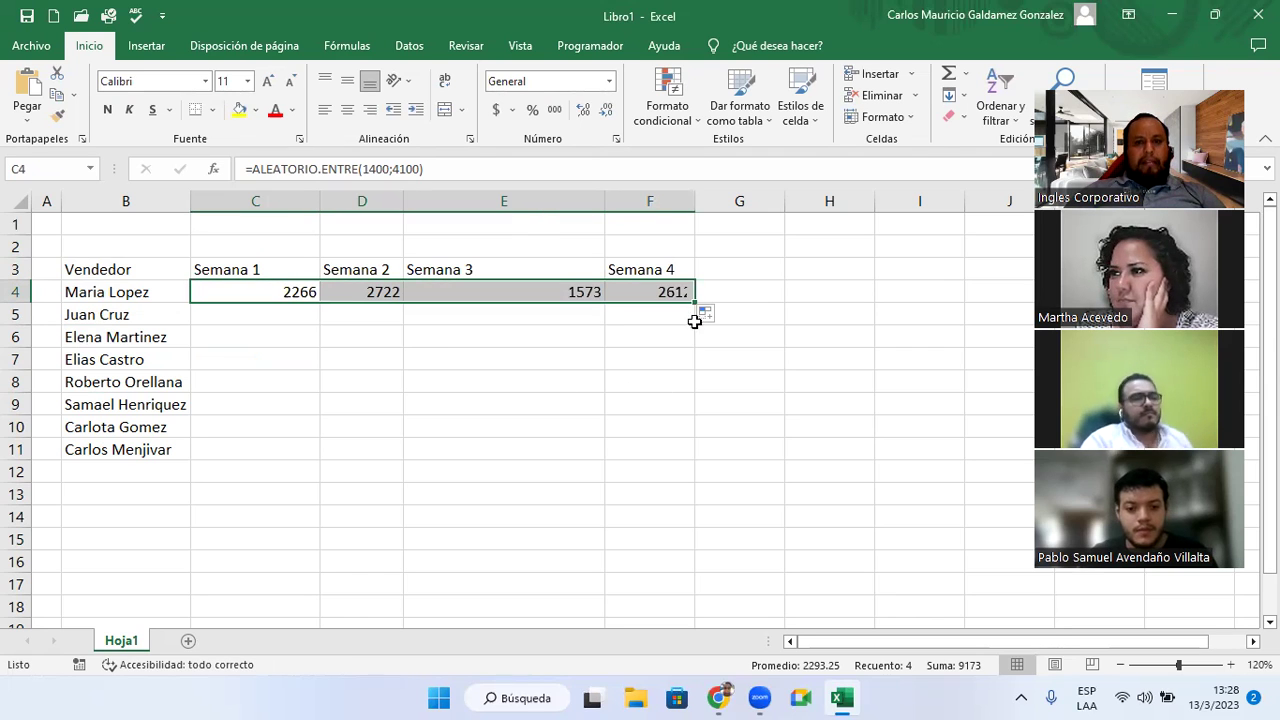
{"action": "left_click_drag", "start_coordinate": [694, 302], "coordinate": [680, 467]}
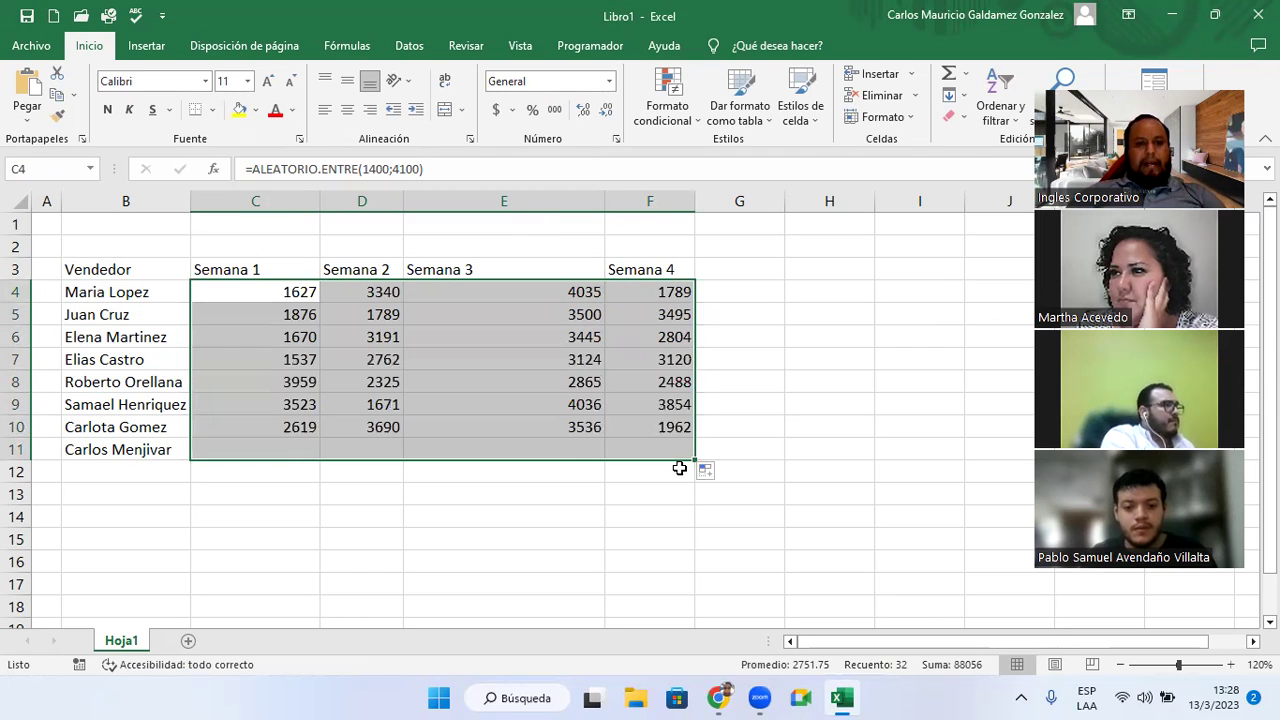
Copy the random sales in C4:F11 and paste them back as fixed values.
{"action": "right_click", "coordinate": [264, 289]}
{"action": "left_click", "coordinate": [295, 284]}
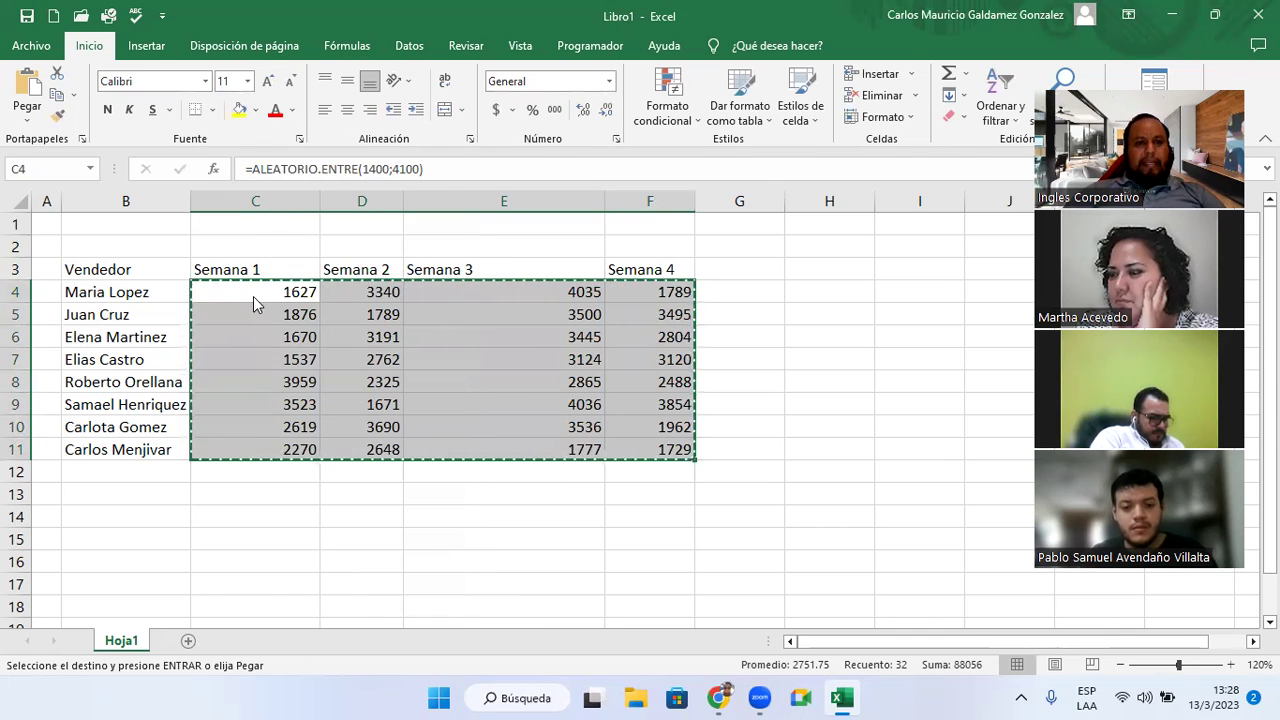
{"action": "right_click", "coordinate": [251, 298]}
{"action": "left_click", "coordinate": [341, 340]}
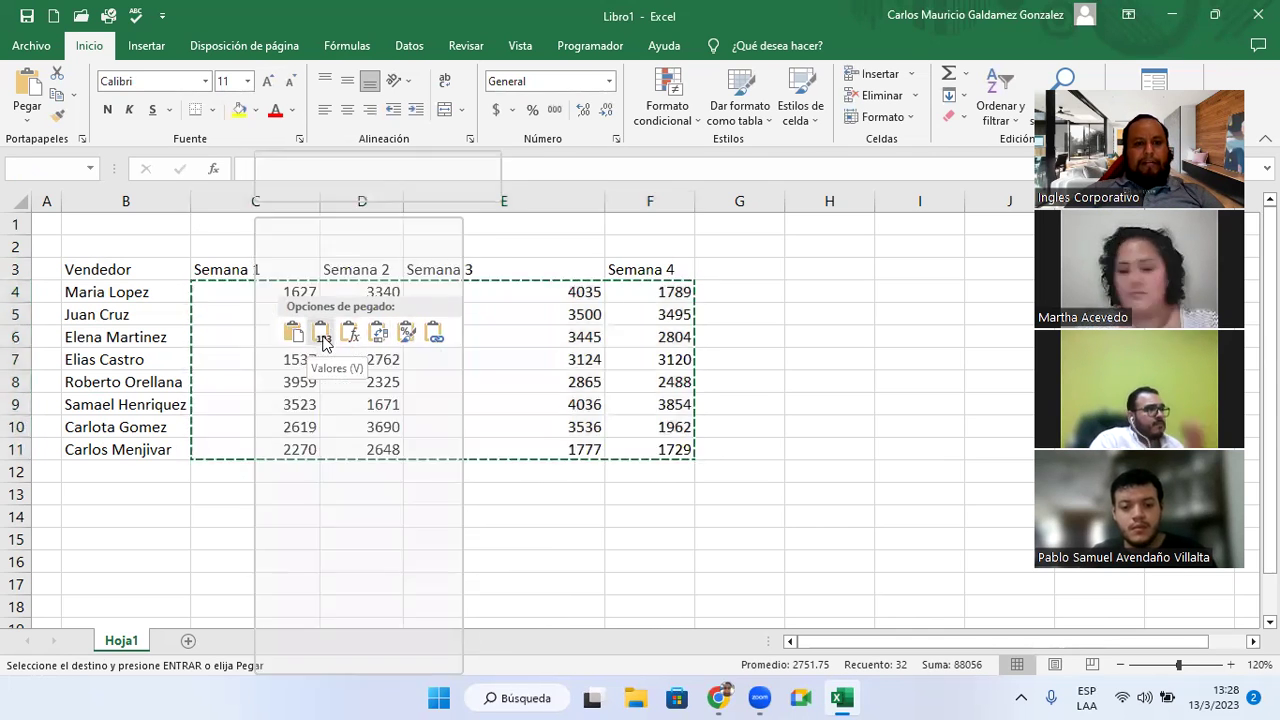
{"action": "left_click", "coordinate": [265, 289]}
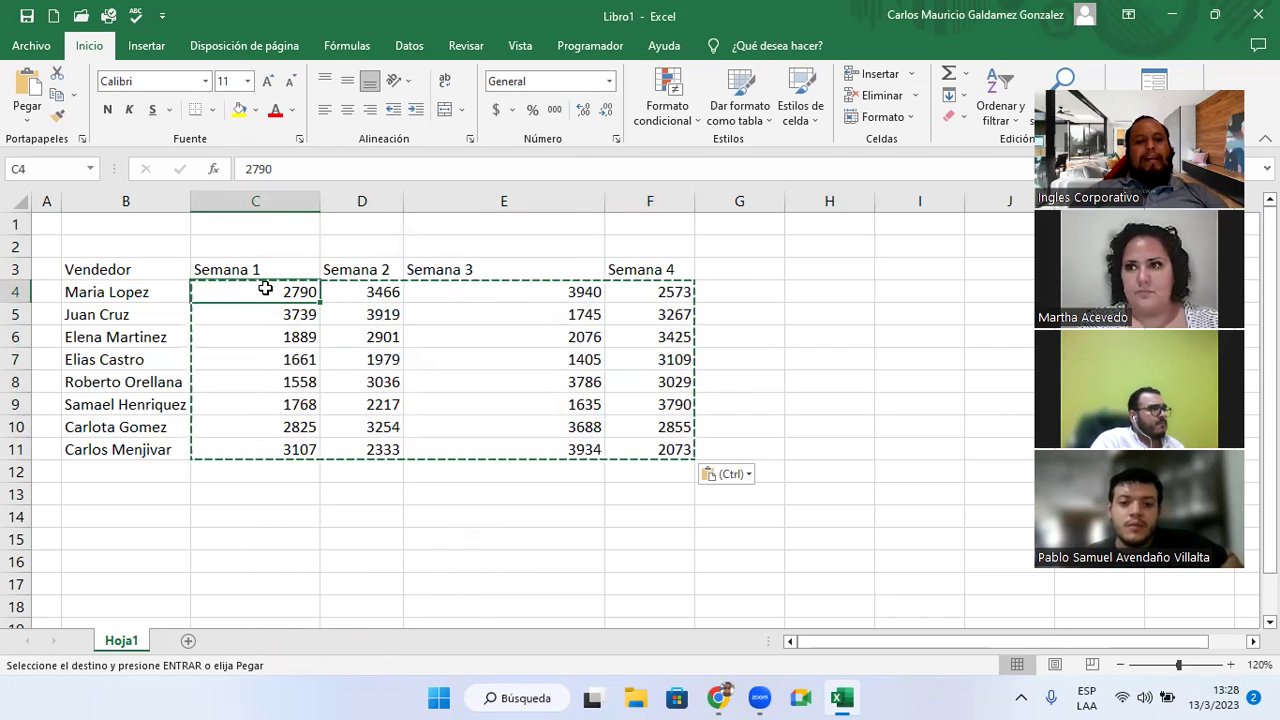
{"action": "key", "text": "Escape"}
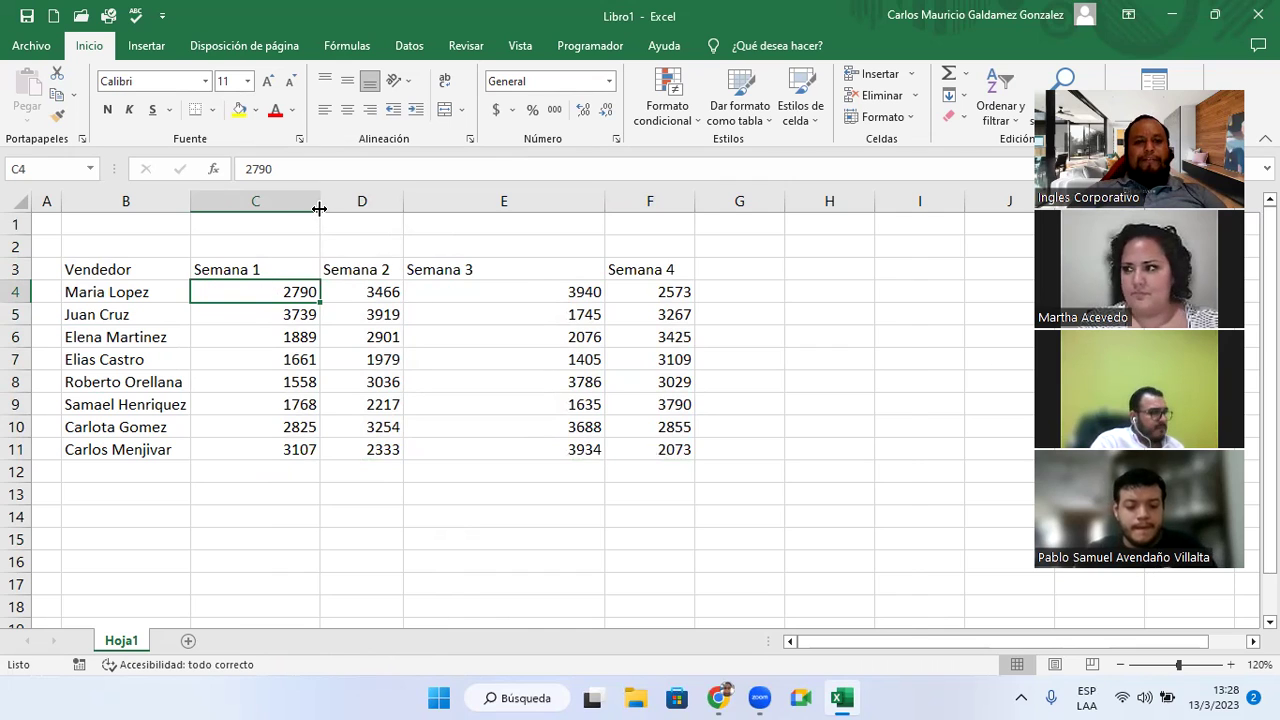
Autofit the widths of columns C through F.
{"action": "double_click", "coordinate": [320, 201]}
{"action": "left_click", "coordinate": [314, 201]}
{"action": "double_click", "coordinate": [352, 201]}
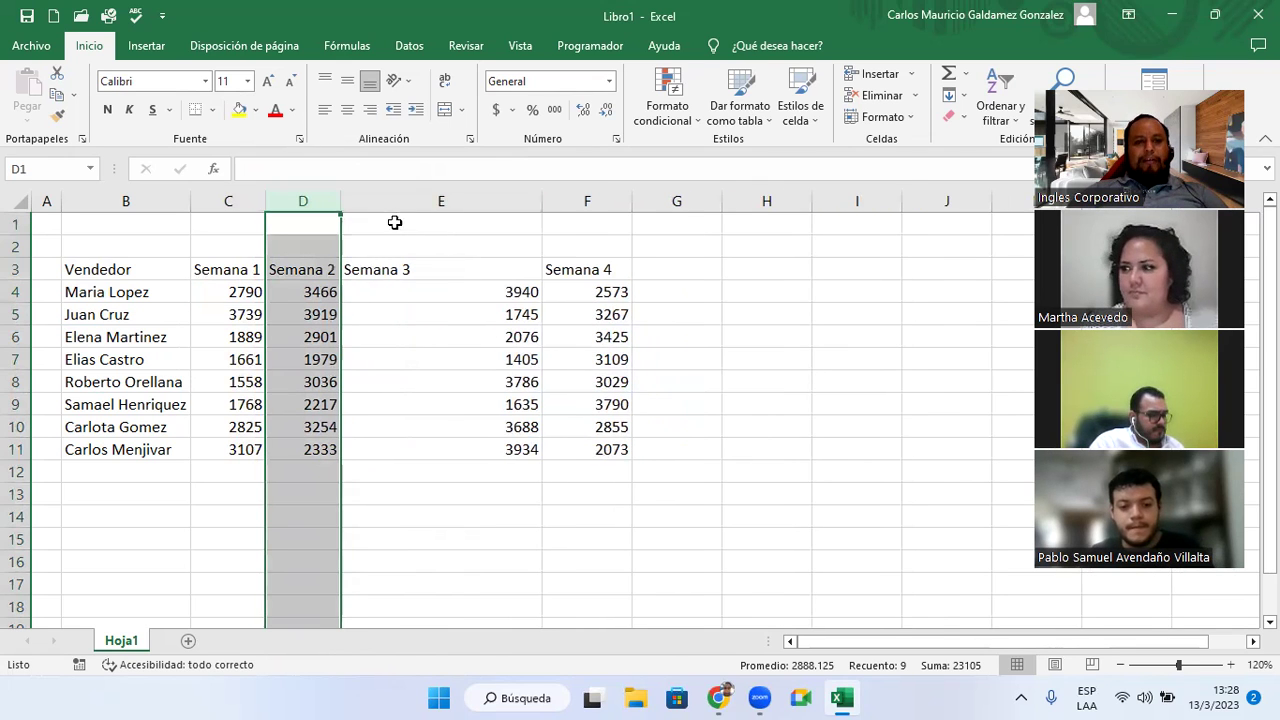
{"action": "double_click", "coordinate": [540, 200]}
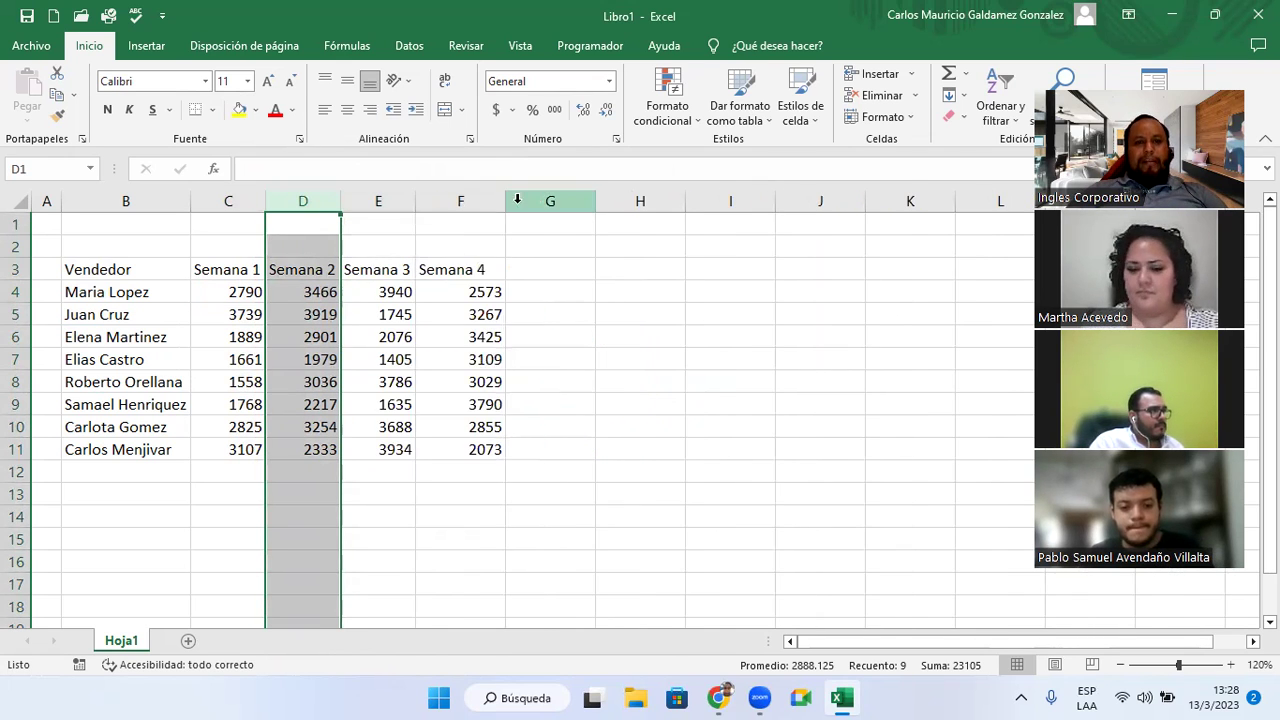
{"action": "double_click", "coordinate": [506, 201]}
Apply the Contabilidad accounting format to the sales figures C4:F11.
{"action": "left_click_drag", "start_coordinate": [222, 293], "coordinate": [477, 447]}
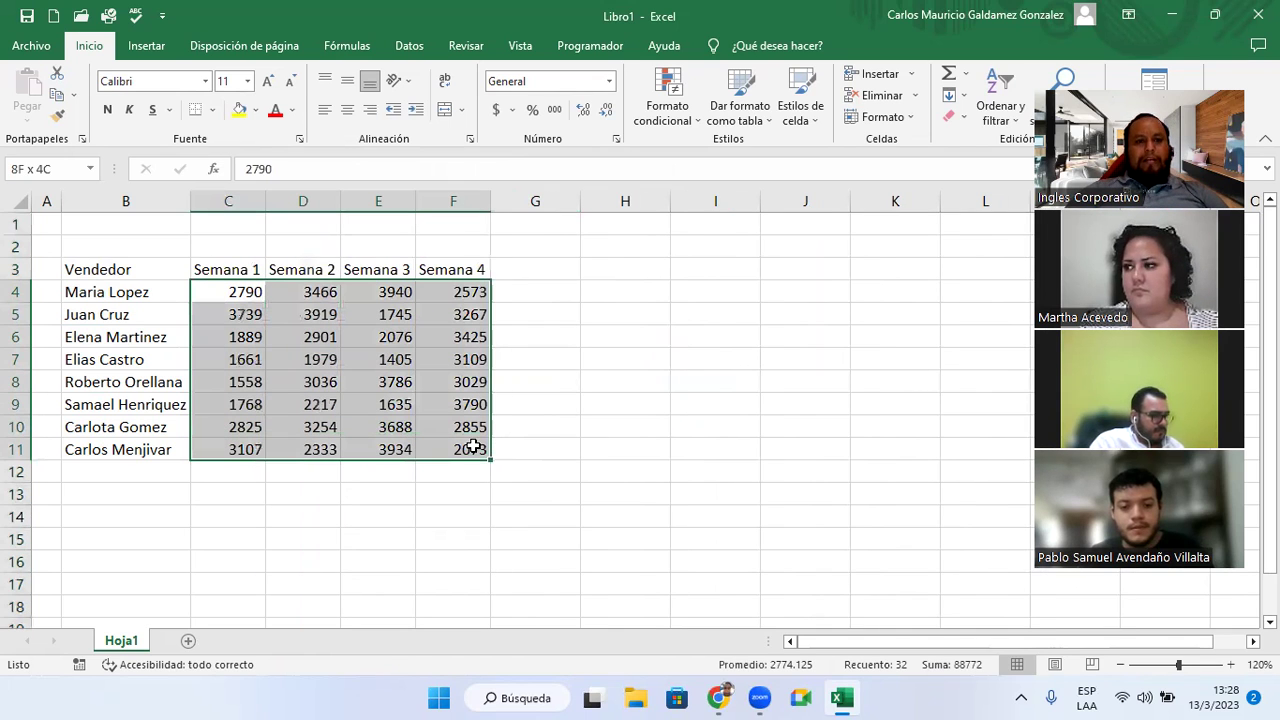
{"action": "left_click", "coordinate": [608, 81]}
{"action": "left_click", "coordinate": [566, 240]}
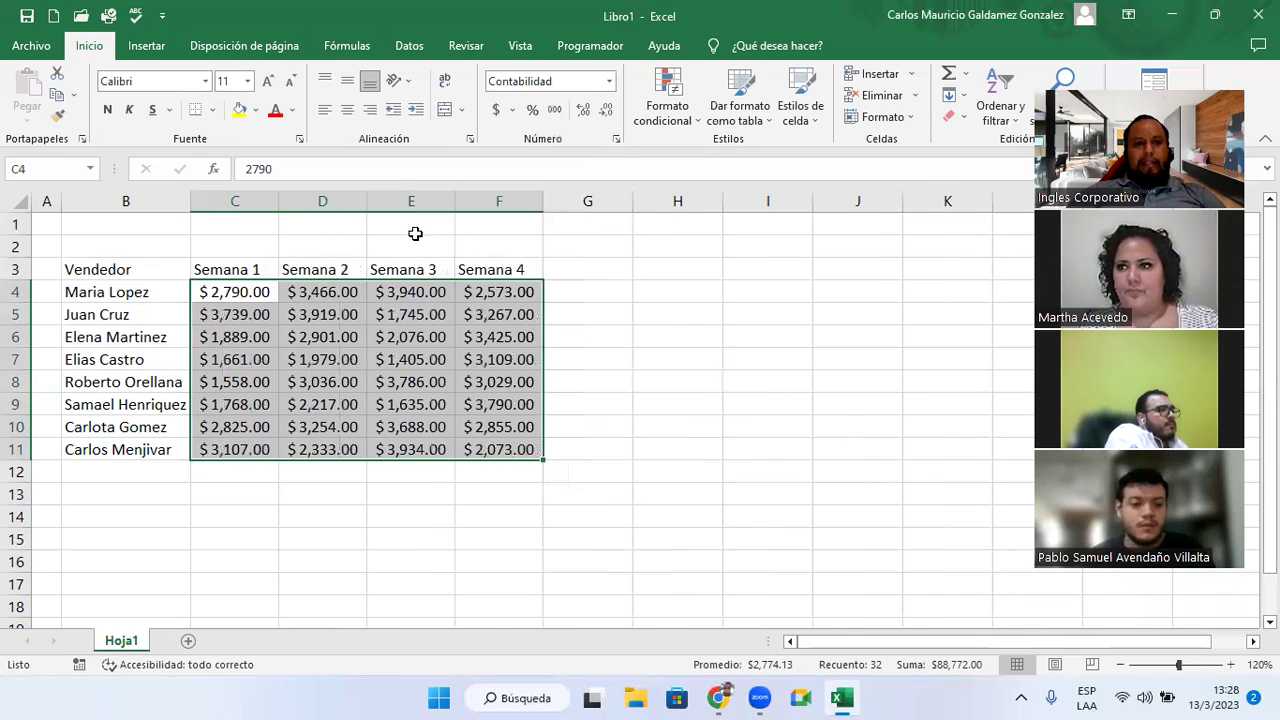
{"action": "mouse_move", "coordinate": [166, 270]}
{"action": "left_mouse_down"}
{"action": "mouse_move", "coordinate": [416, 359]}
{"action": "mouse_move", "coordinate": [482, 451]}
{"action": "left_mouse_up"}
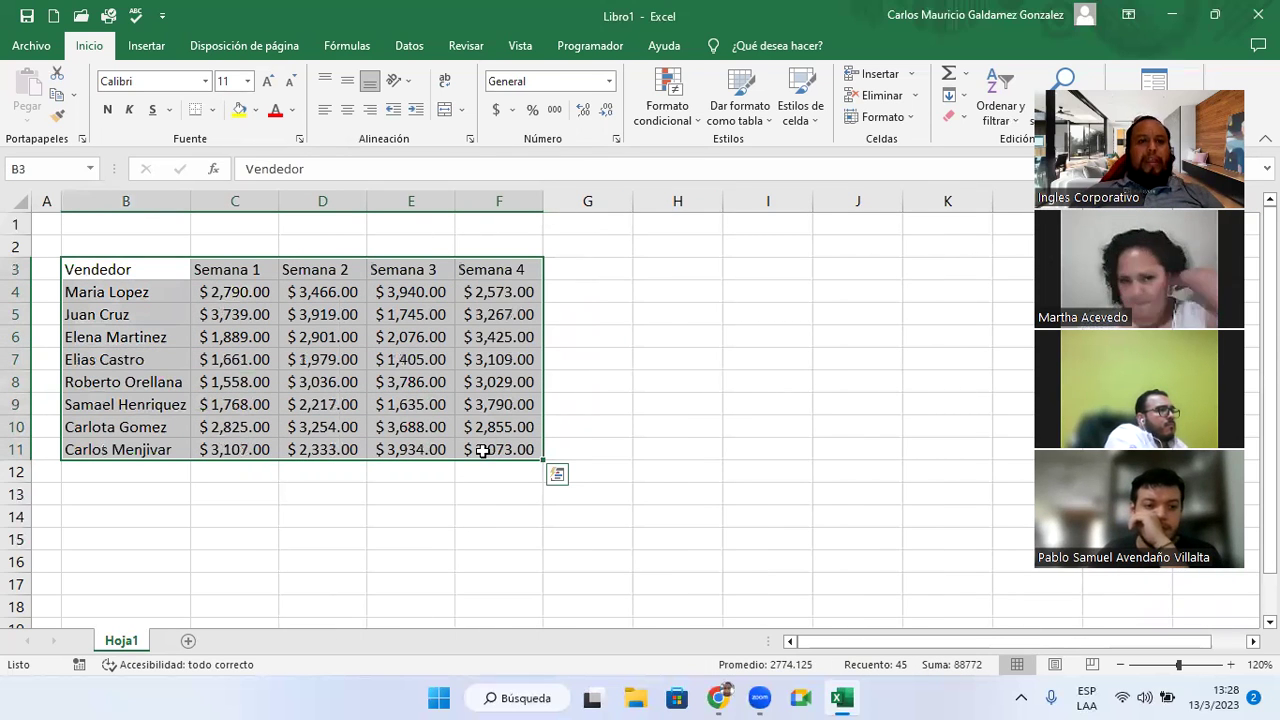
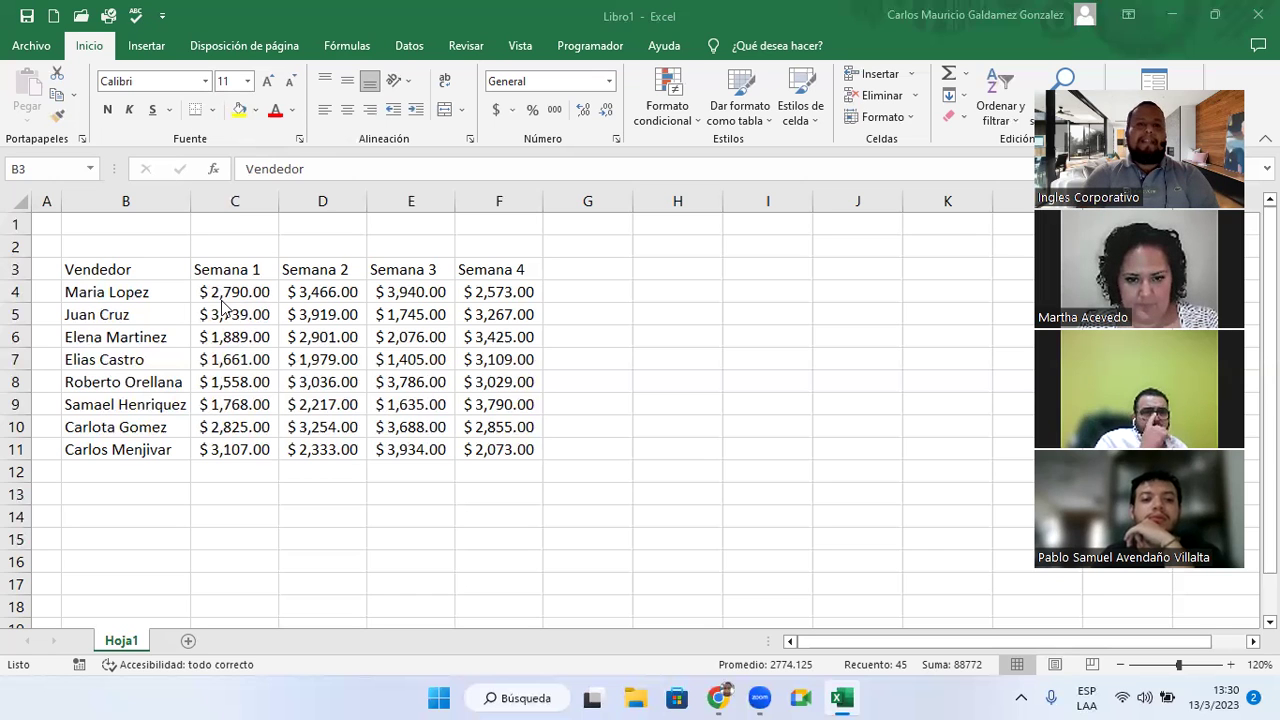
Convert the seller range B3:F11 into a banded table with headers, named Tabla4.
{"action": "left_click", "coordinate": [228, 358]}
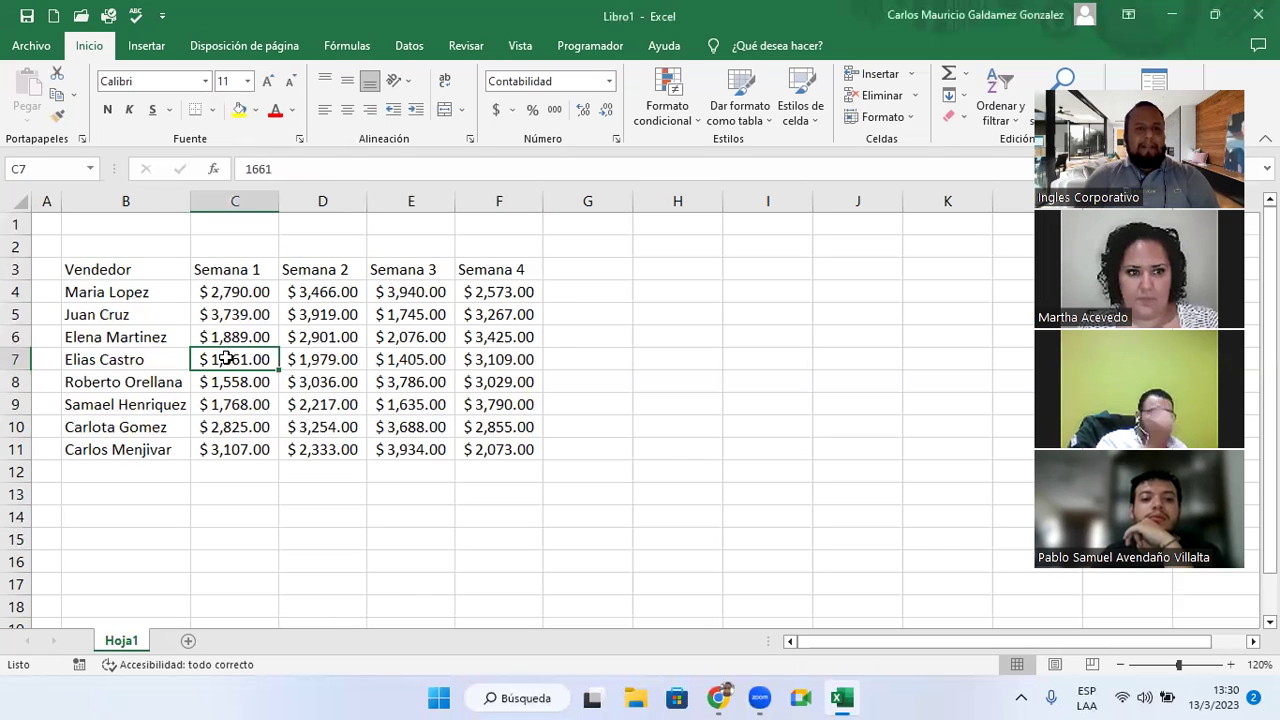
{"action": "key", "text": "ctrl+t"}
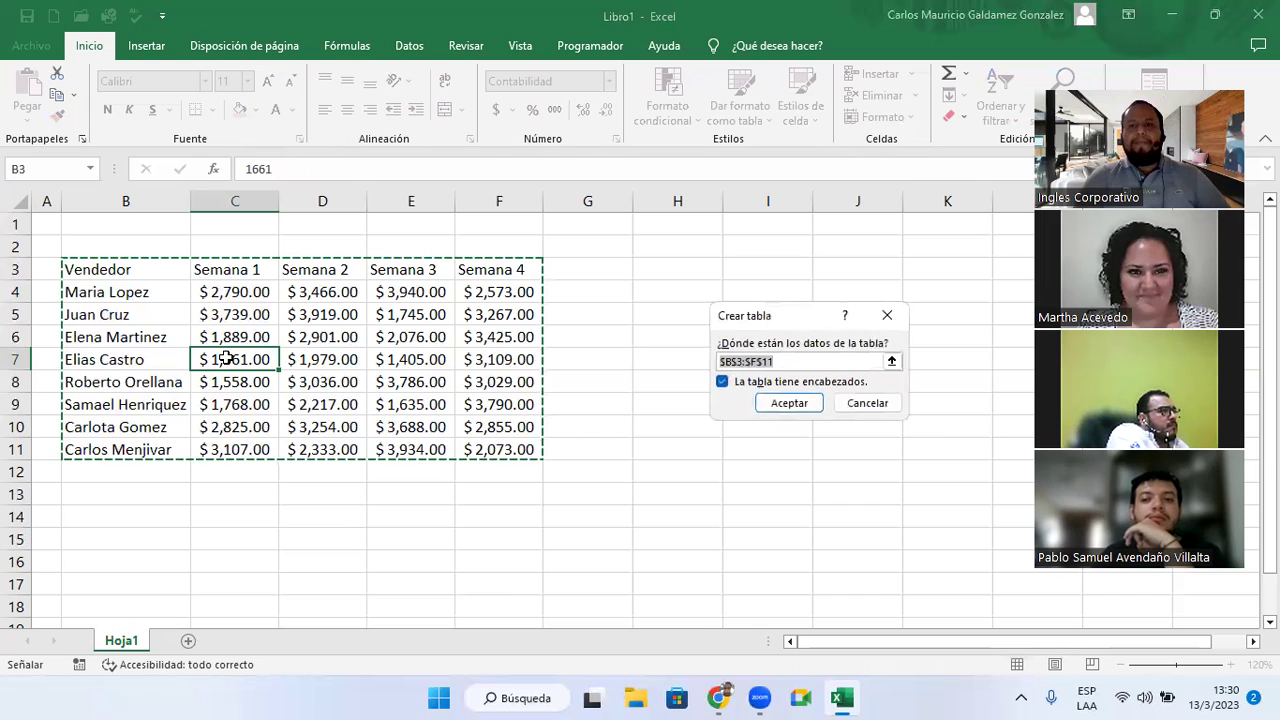
{"action": "left_click", "coordinate": [789, 405]}
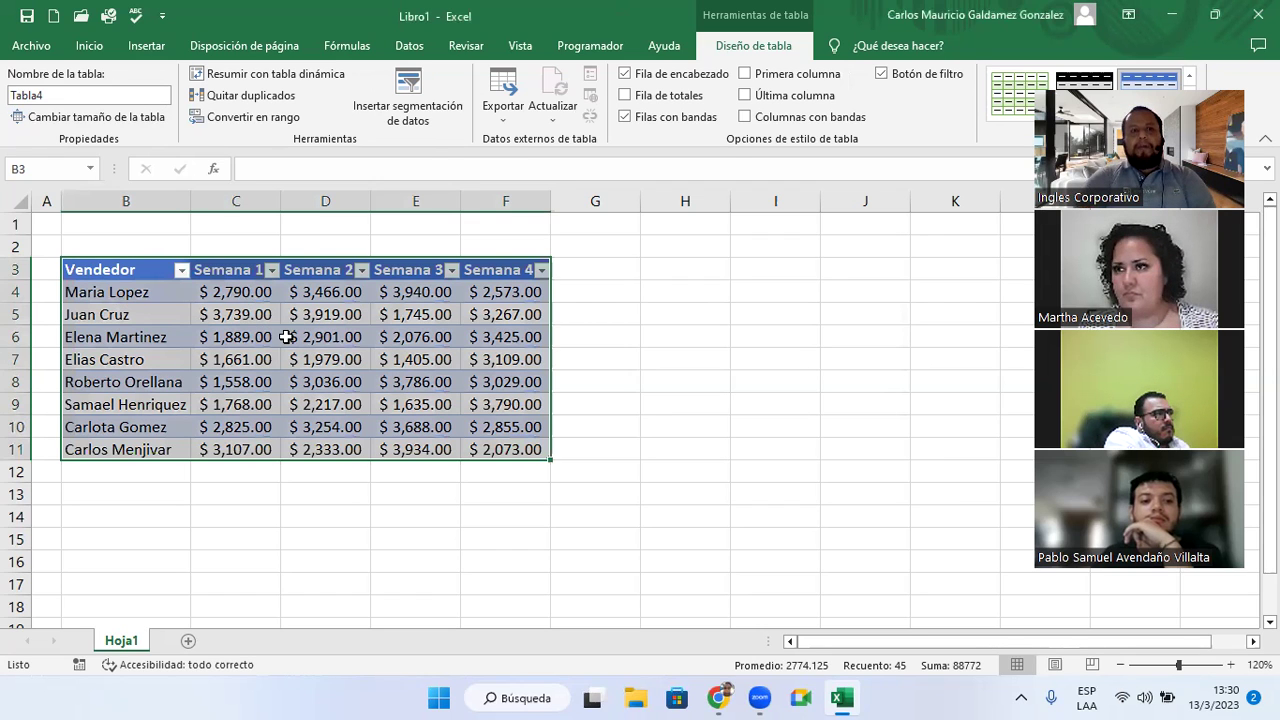
Change the table name from Tabla4 to TablaVendedores in the Diseño de tabla name box.
{"action": "left_click", "coordinate": [125, 99]}
{"action": "left_click", "coordinate": [125, 99]}
{"action": "key", "text": "BackSpace"}
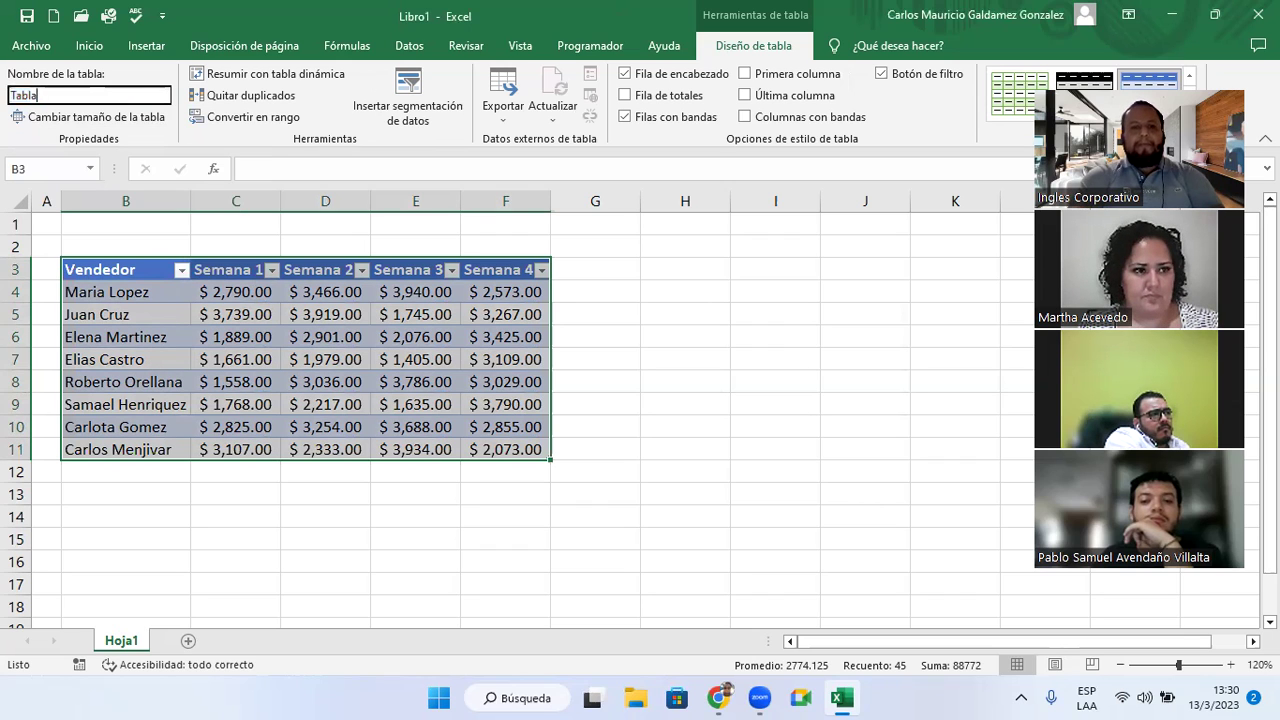
{"action": "type", "text": "endedores"}
{"action": "key", "text": "Return"}
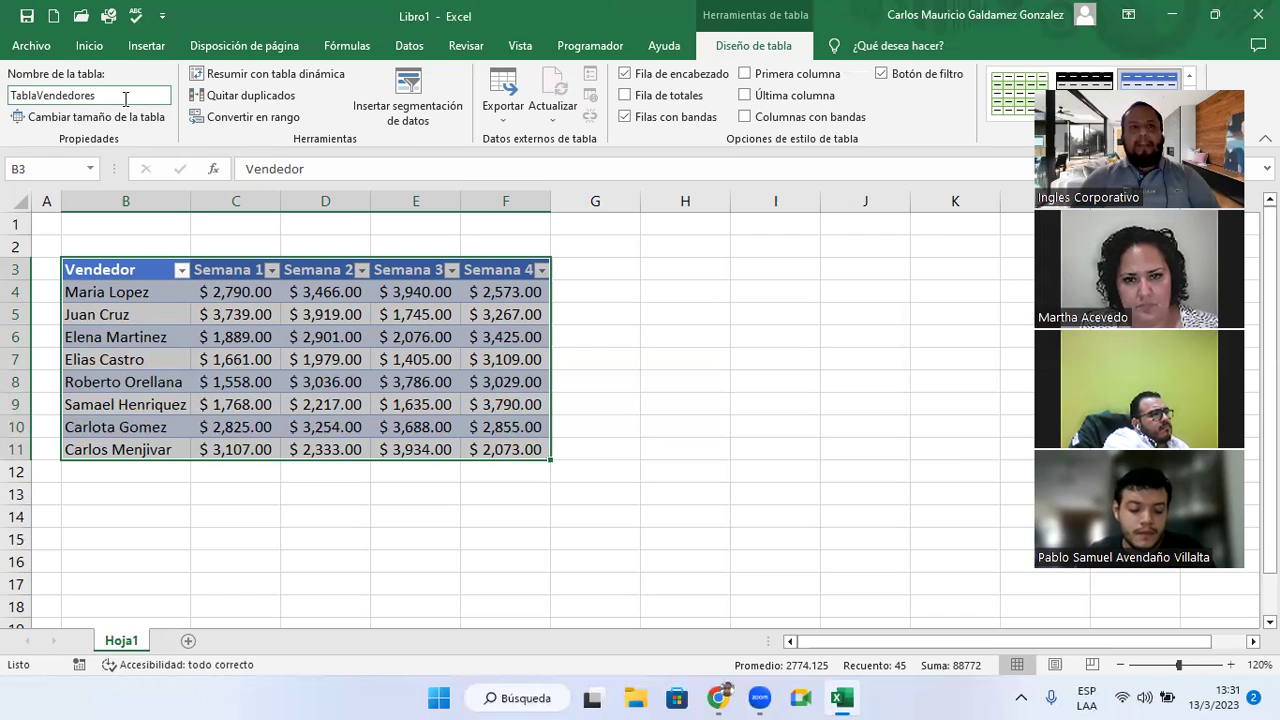
{"action": "left_click", "coordinate": [289, 374]}
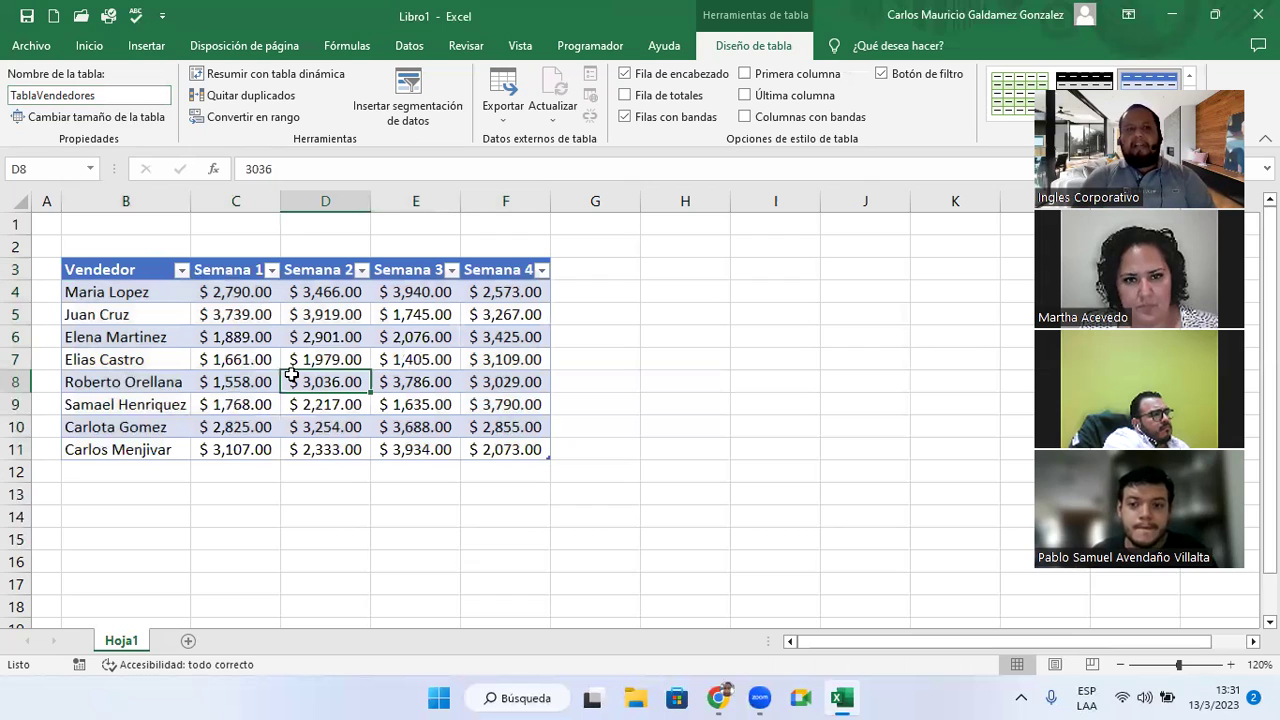
Insert a pivot table from TablaVendedores onto a new worksheet.
{"action": "left_click", "coordinate": [143, 46]}
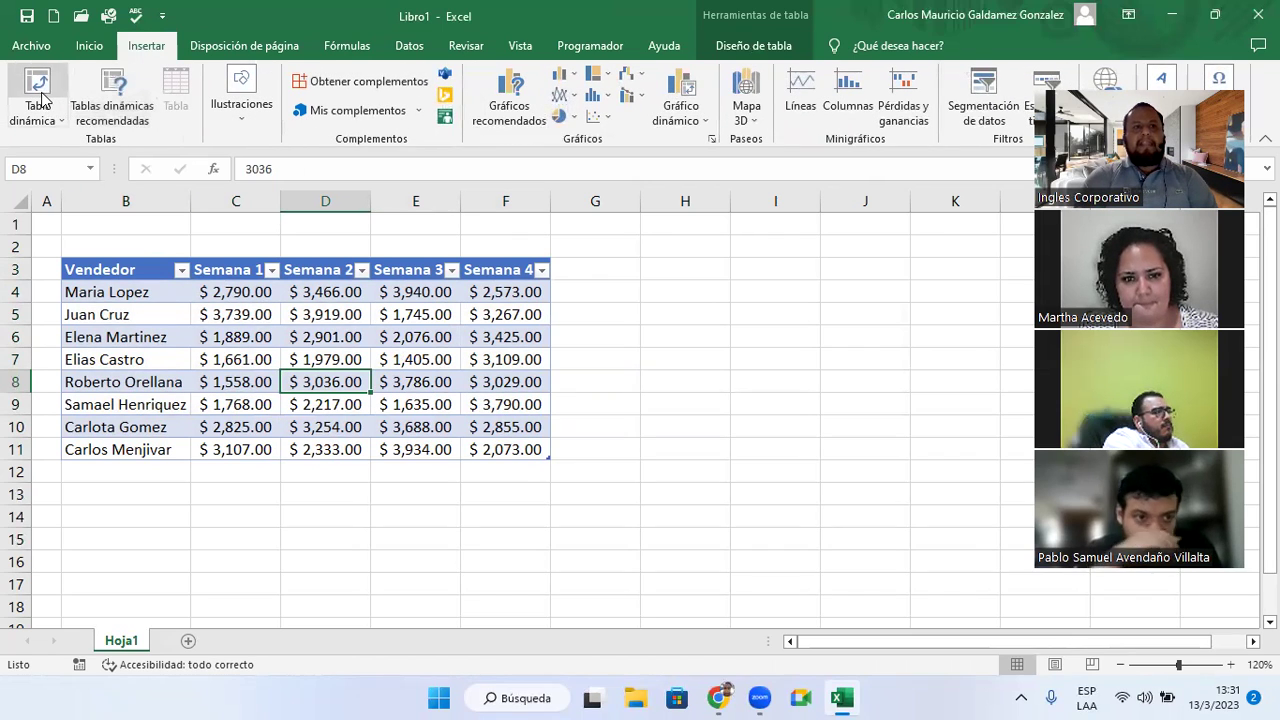
{"action": "left_click", "coordinate": [38, 88]}
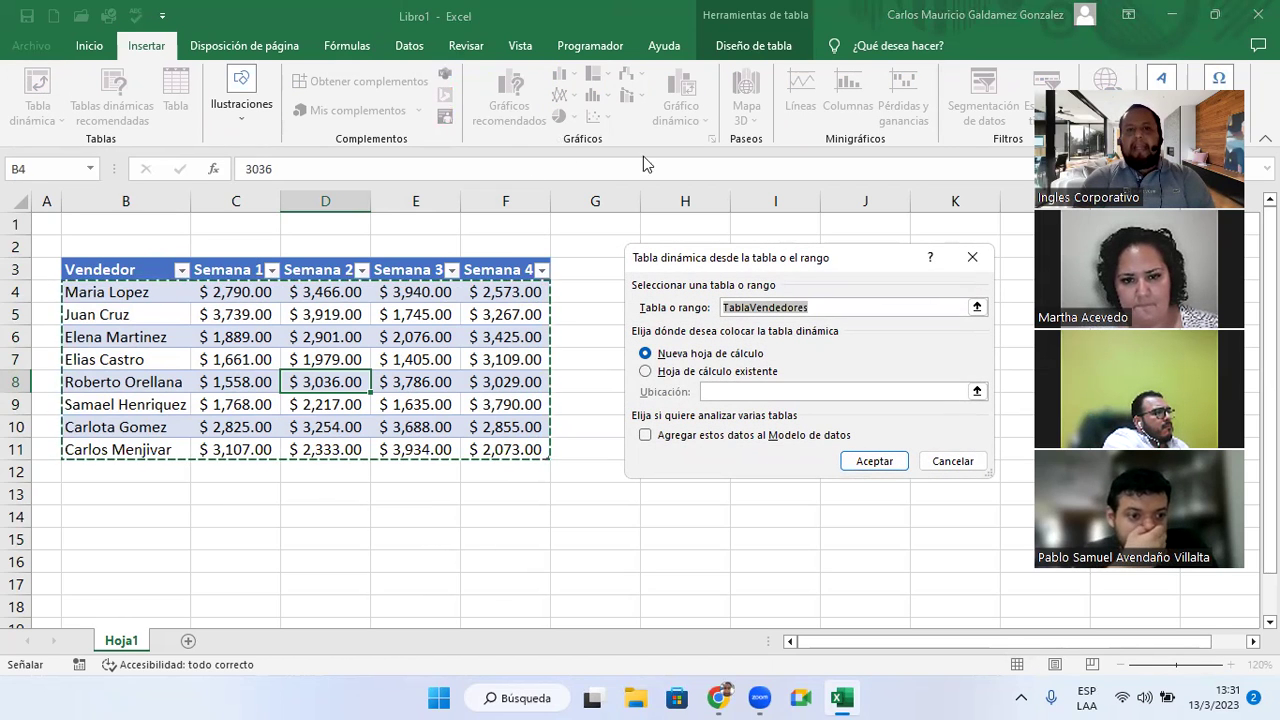
{"action": "left_click", "coordinate": [874, 462]}
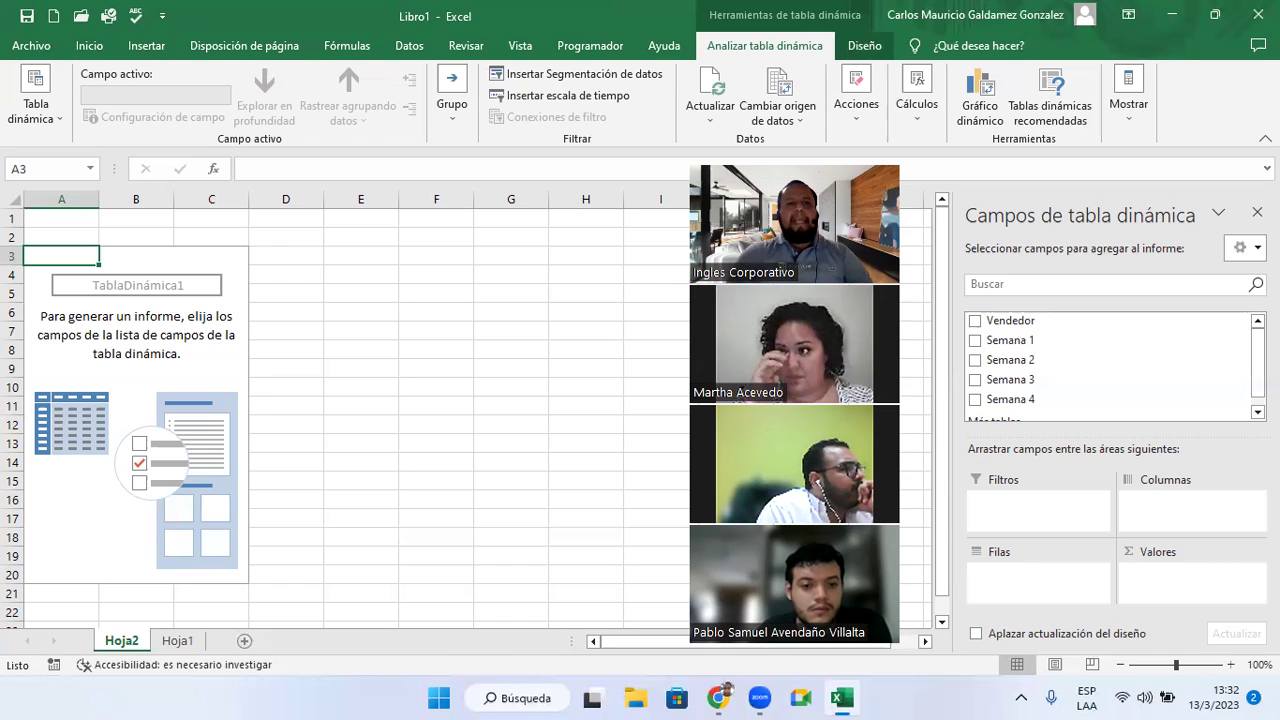
Drag the Hoja2 tab after Hoja1, then return to the empty pivot on Hoja2.
{"action": "left_click", "coordinate": [170, 353]}
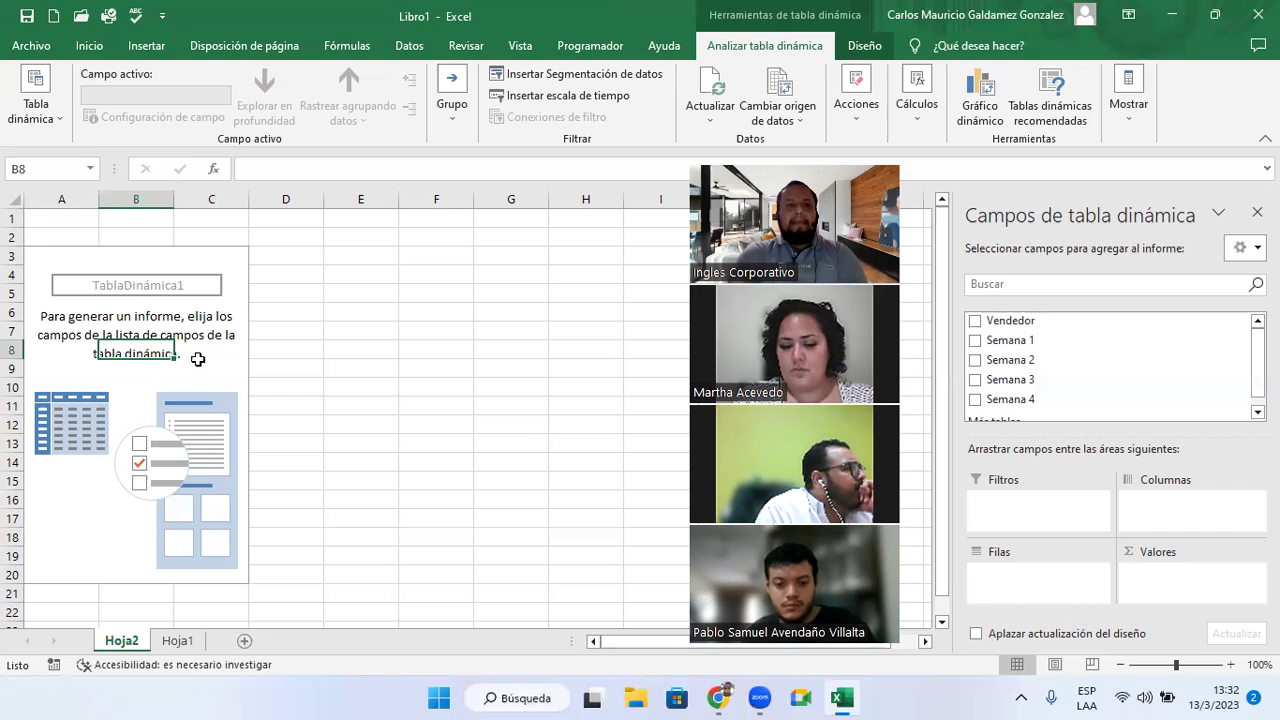
{"action": "left_click", "coordinate": [181, 643]}
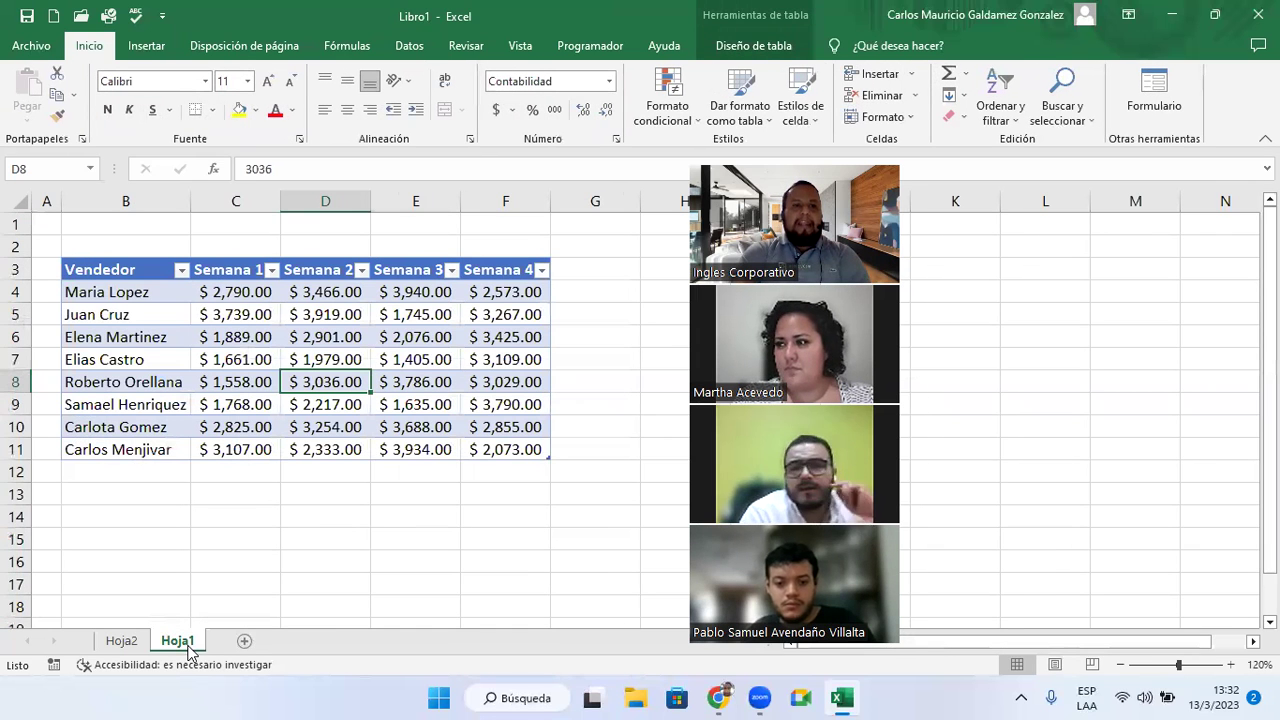
{"action": "left_click_drag", "start_coordinate": [118, 648], "coordinate": [180, 645]}
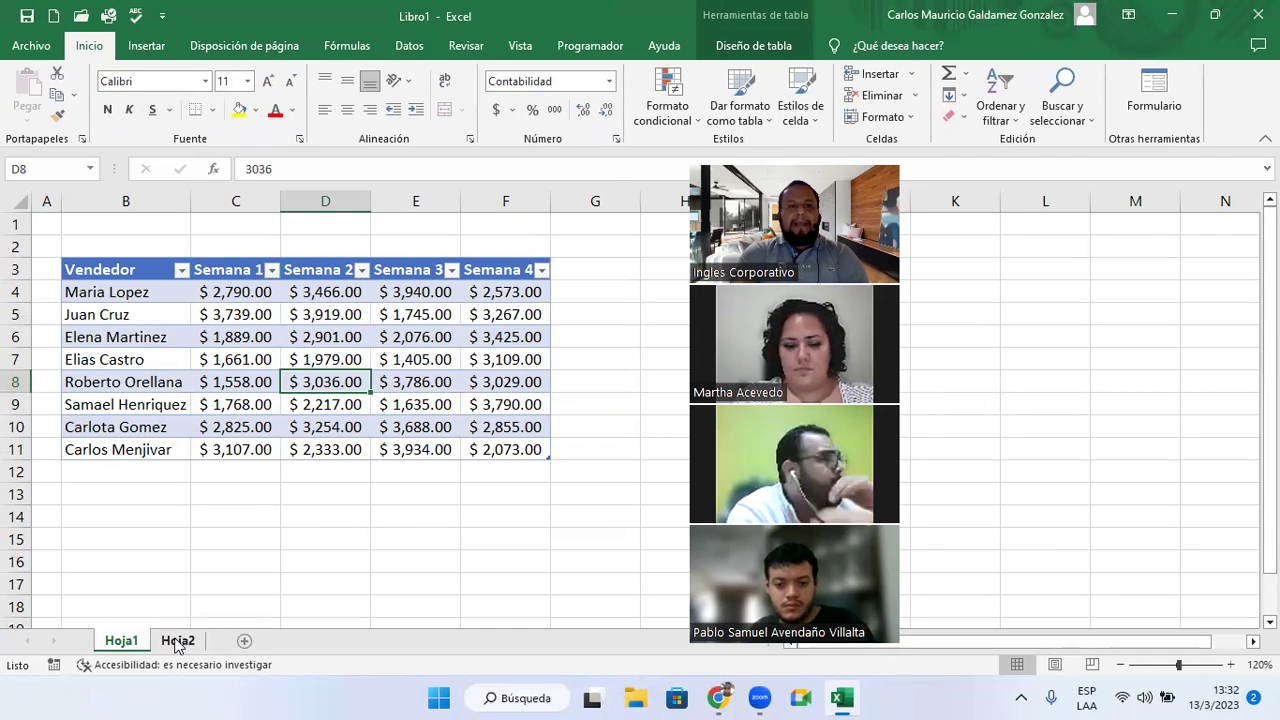
{"action": "left_click", "coordinate": [177, 645]}
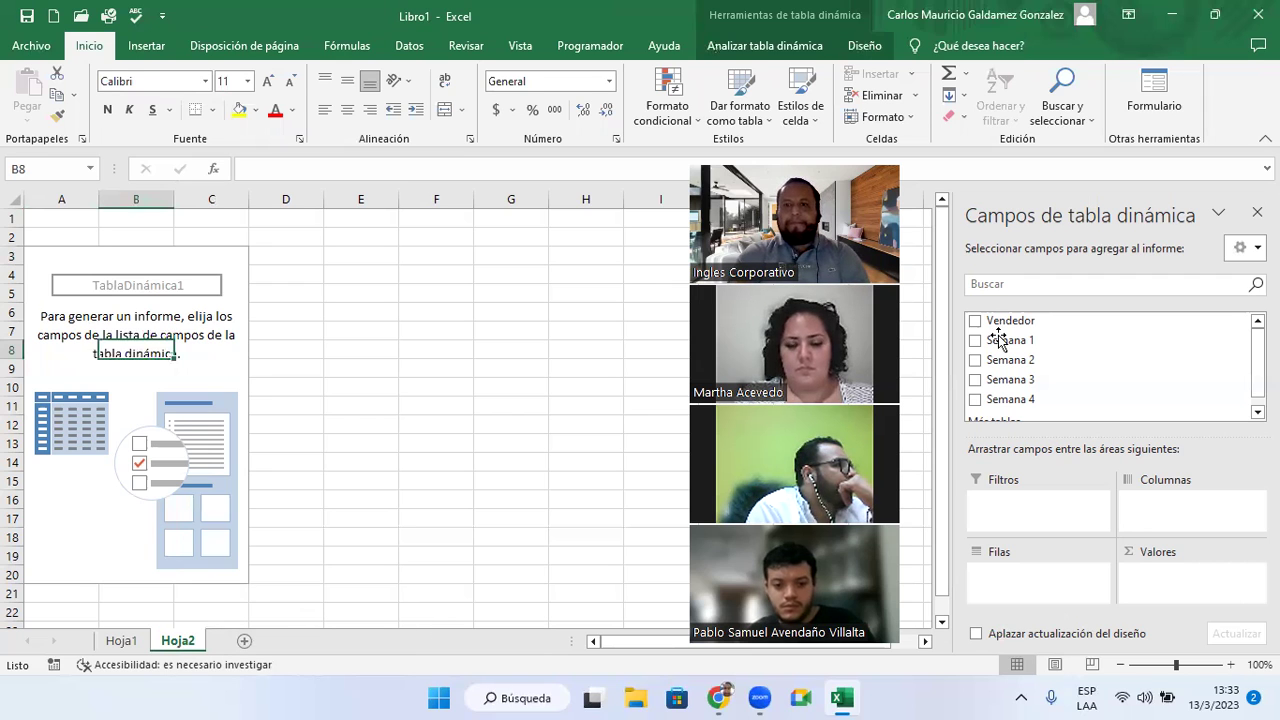
Place Vendedor in Filas and Suma de Semana 1 in Valores, removing Semana 1 from Columnas.
{"action": "left_click_drag", "start_coordinate": [1000, 321], "coordinate": [995, 583]}
{"action": "left_click_drag", "start_coordinate": [1006, 329], "coordinate": [1130, 503]}
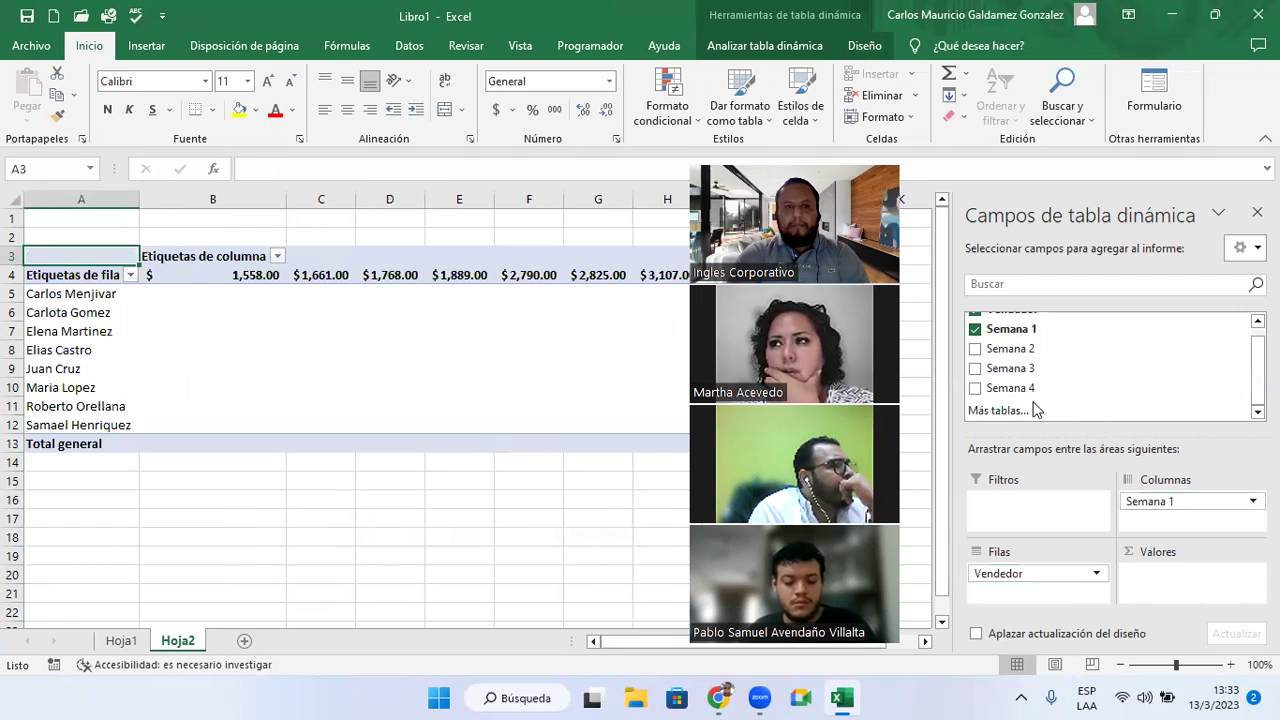
{"action": "mouse_move", "coordinate": [990, 329]}
{"action": "left_mouse_down"}
{"action": "mouse_move", "coordinate": [1160, 534]}
{"action": "mouse_move", "coordinate": [1164, 585]}
{"action": "left_mouse_up"}
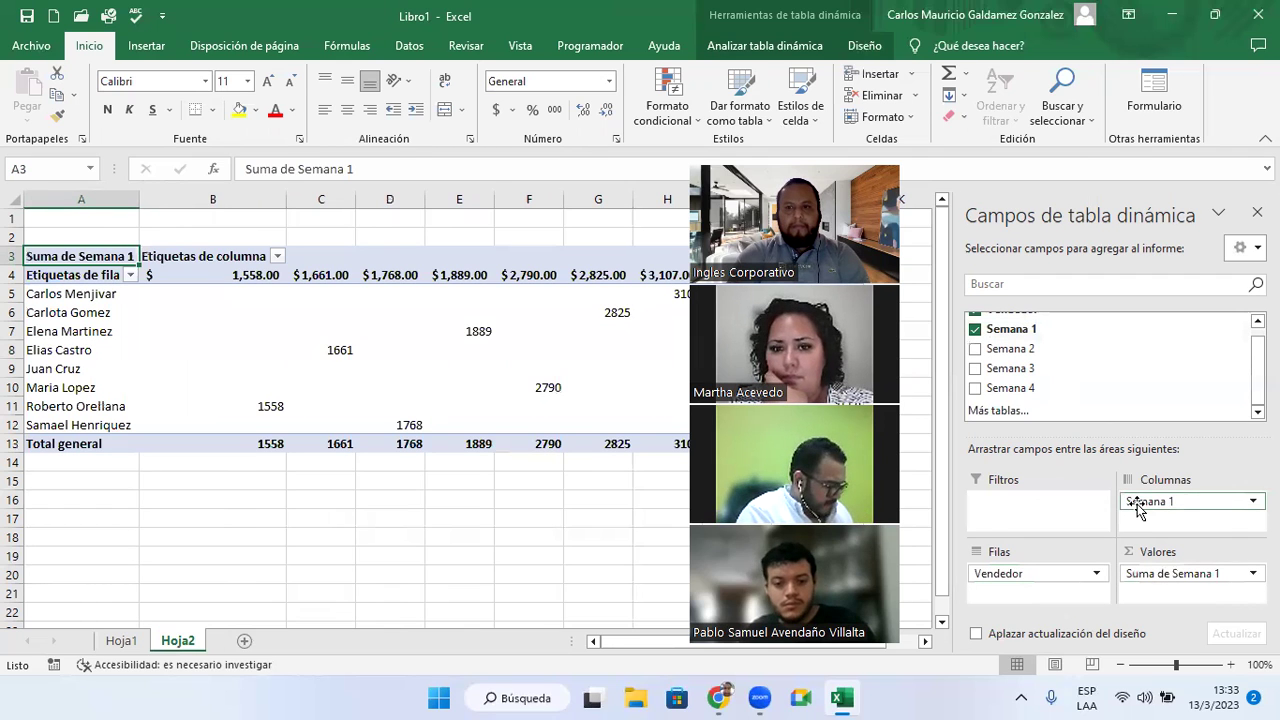
{"action": "left_click", "coordinate": [1245, 501]}
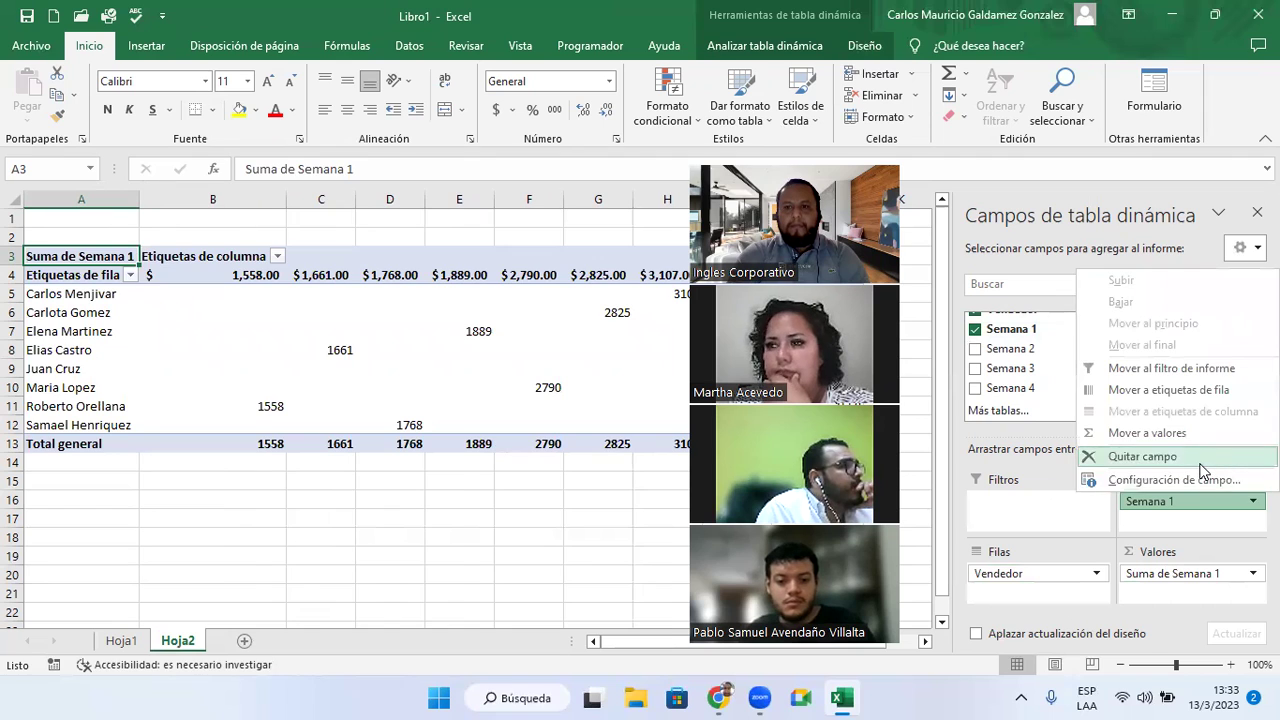
{"action": "left_click", "coordinate": [1203, 462]}
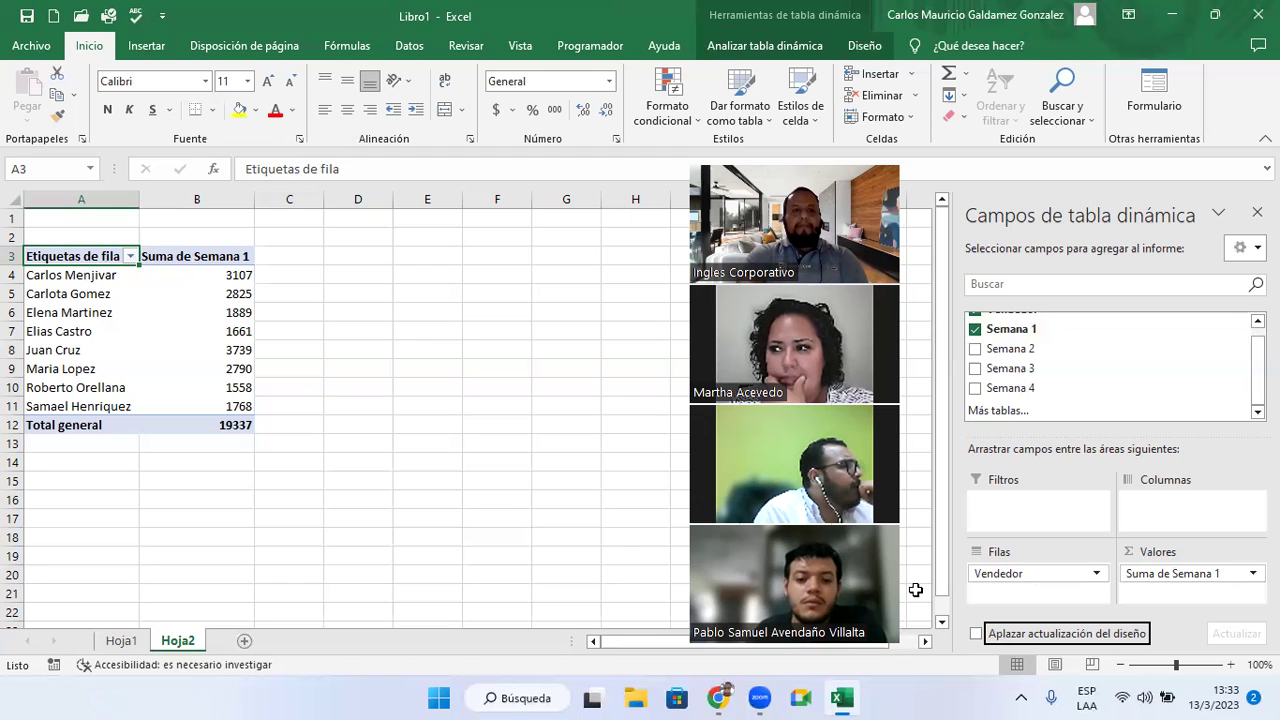
Check the Semana 1 total on Hoja1, then swap Semana 1 for Semana 2 as the pivot values.
{"action": "left_click", "coordinate": [128, 642]}
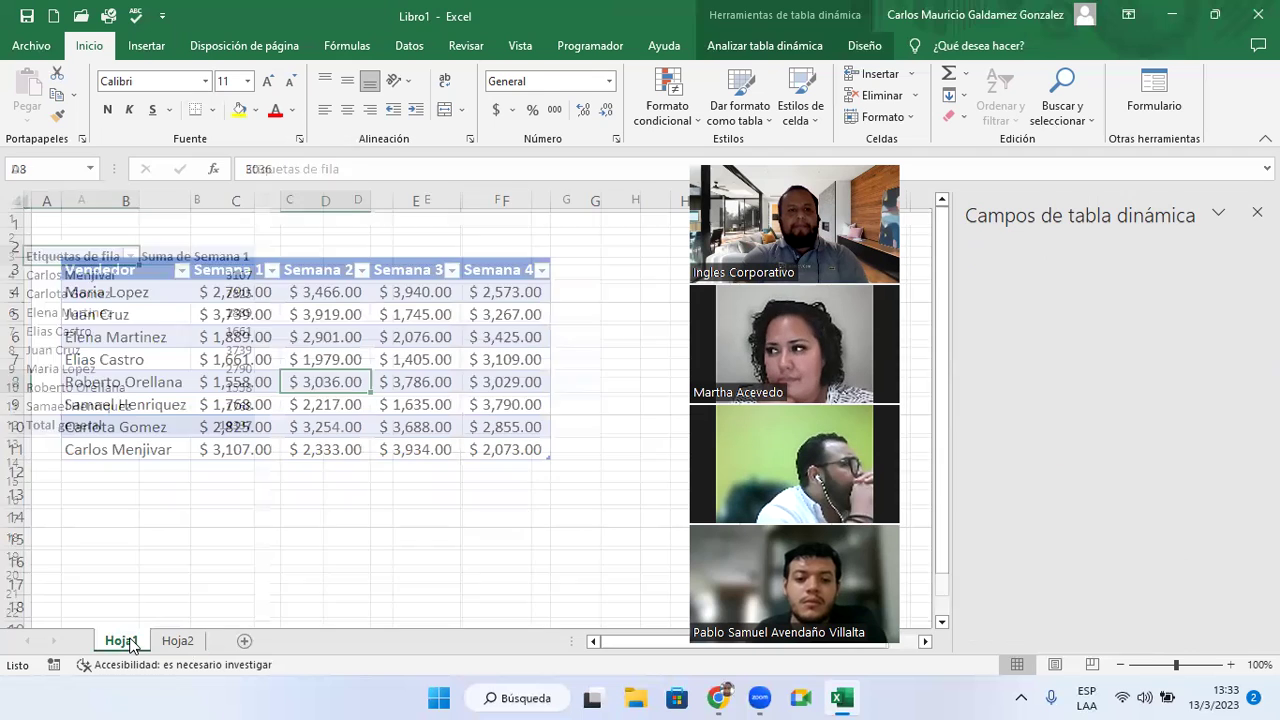
{"action": "mouse_move", "coordinate": [125, 268]}
{"action": "left_mouse_down"}
{"action": "mouse_move", "coordinate": [210, 407]}
{"action": "mouse_move", "coordinate": [213, 450]}
{"action": "left_mouse_up"}
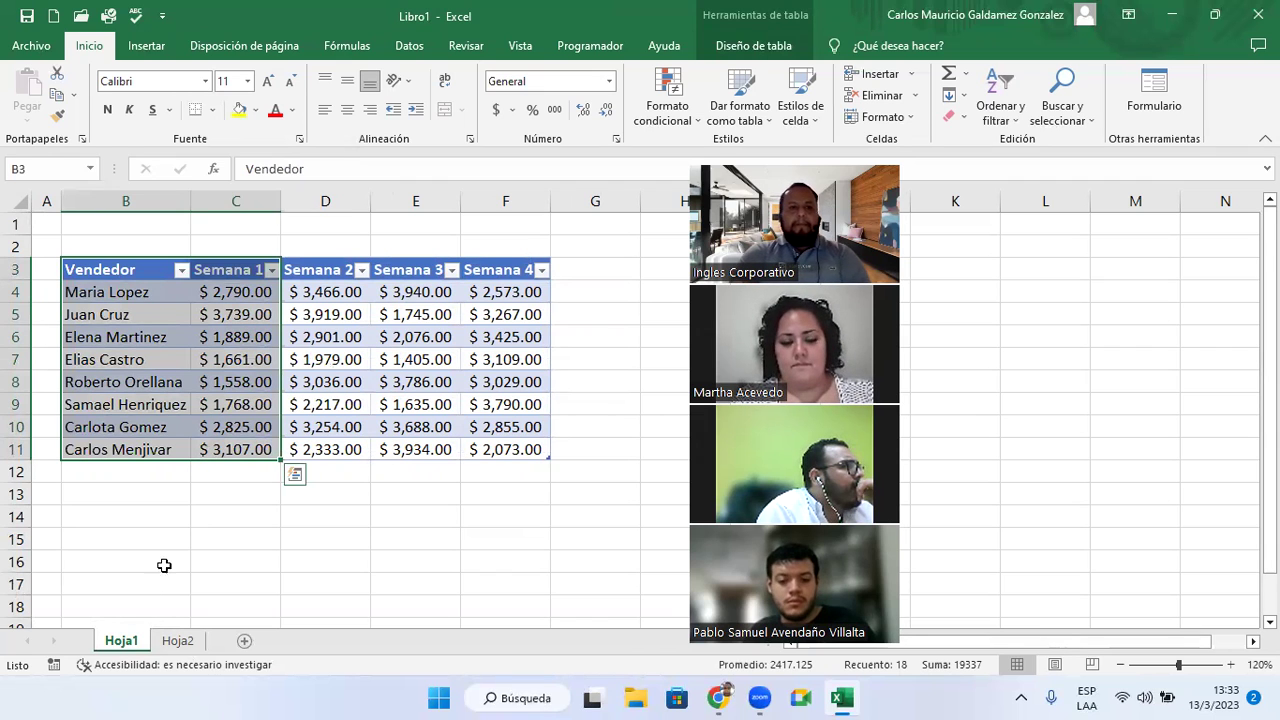
{"action": "left_click", "coordinate": [175, 641]}
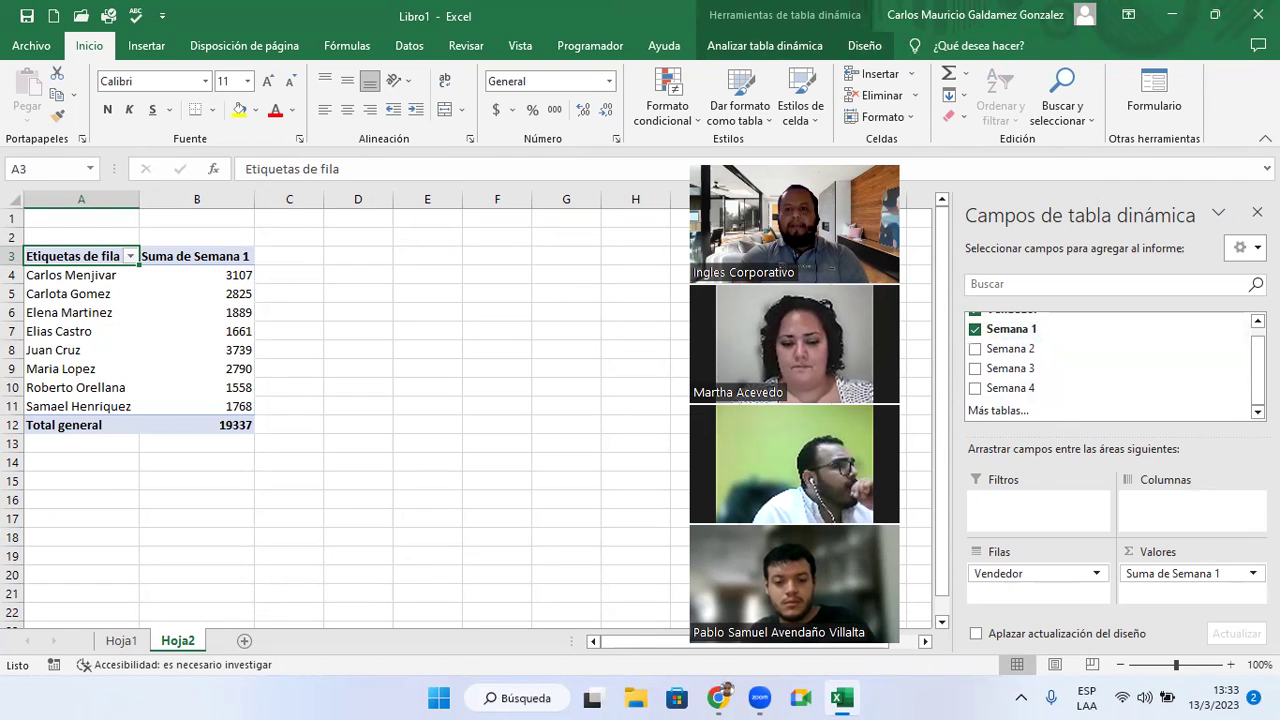
{"action": "left_click", "coordinate": [1252, 573]}
{"action": "left_click", "coordinate": [1095, 526]}
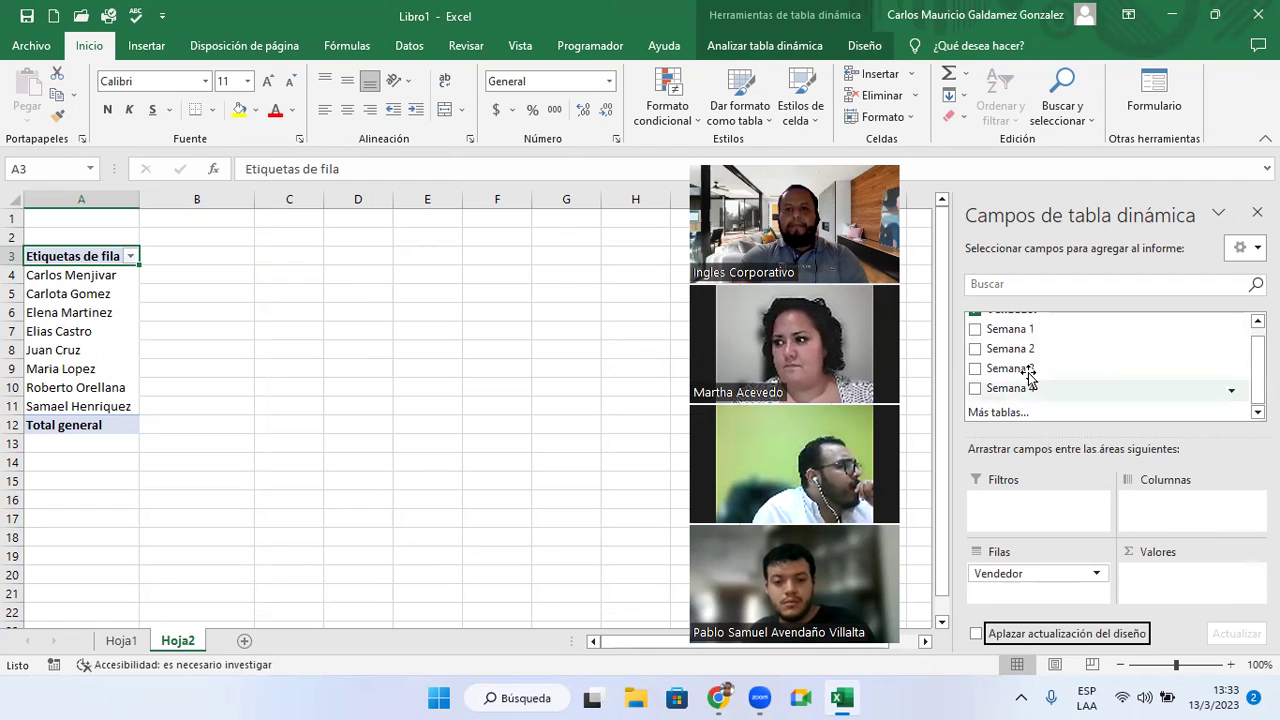
{"action": "left_click_drag", "start_coordinate": [1034, 348], "coordinate": [1170, 580]}
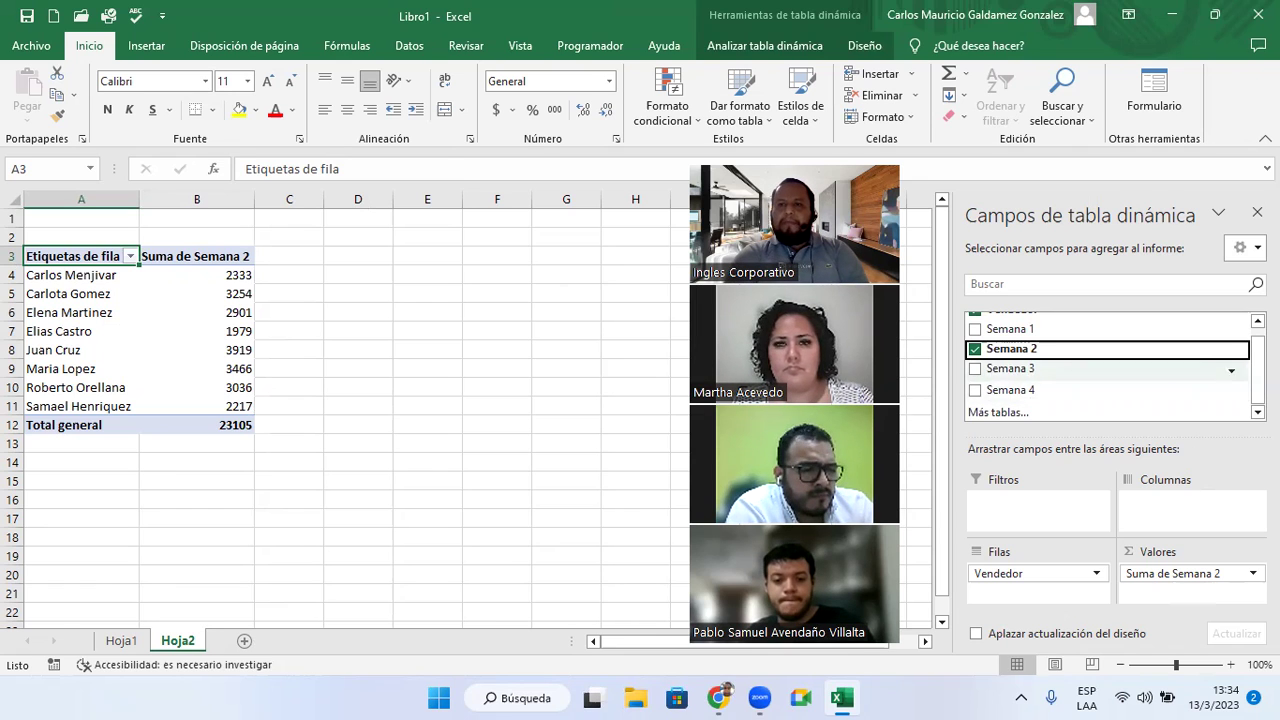
Move Vendedor to Columnas and nest Semana 3, Semana 2, Semana 1 and Semana 4 in Filas.
{"action": "scroll", "coordinate": [1200, 368], "scroll_direction": "up", "scroll_amount": 1}
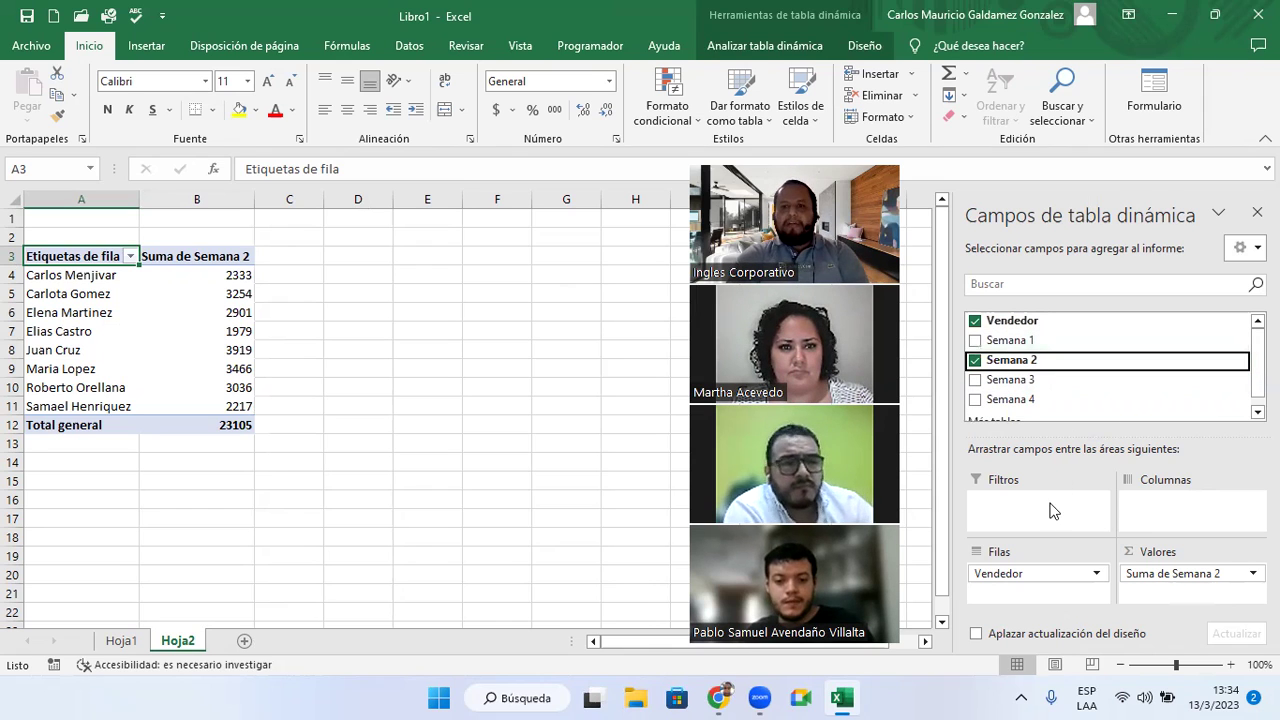
{"action": "left_click_drag", "start_coordinate": [1030, 580], "coordinate": [1150, 510]}
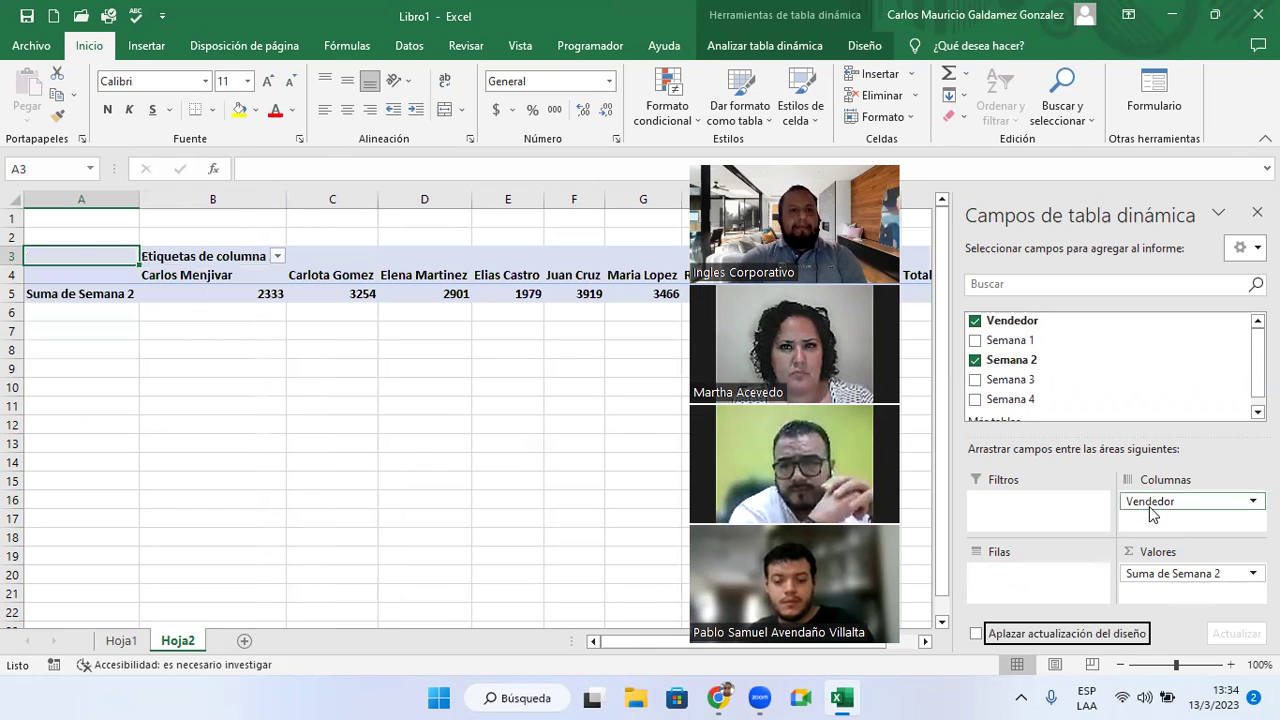
{"action": "left_click_drag", "start_coordinate": [1020, 390], "coordinate": [1047, 596]}
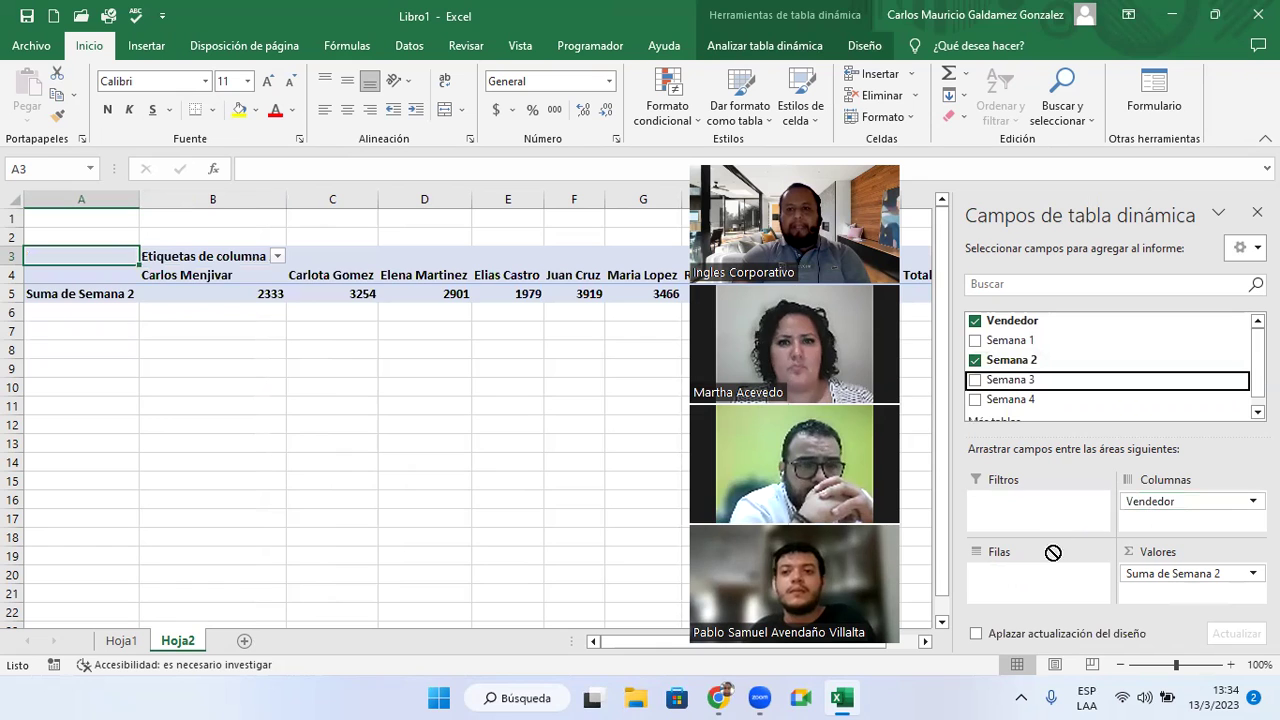
{"action": "left_click_drag", "start_coordinate": [1143, 572], "coordinate": [1010, 568]}
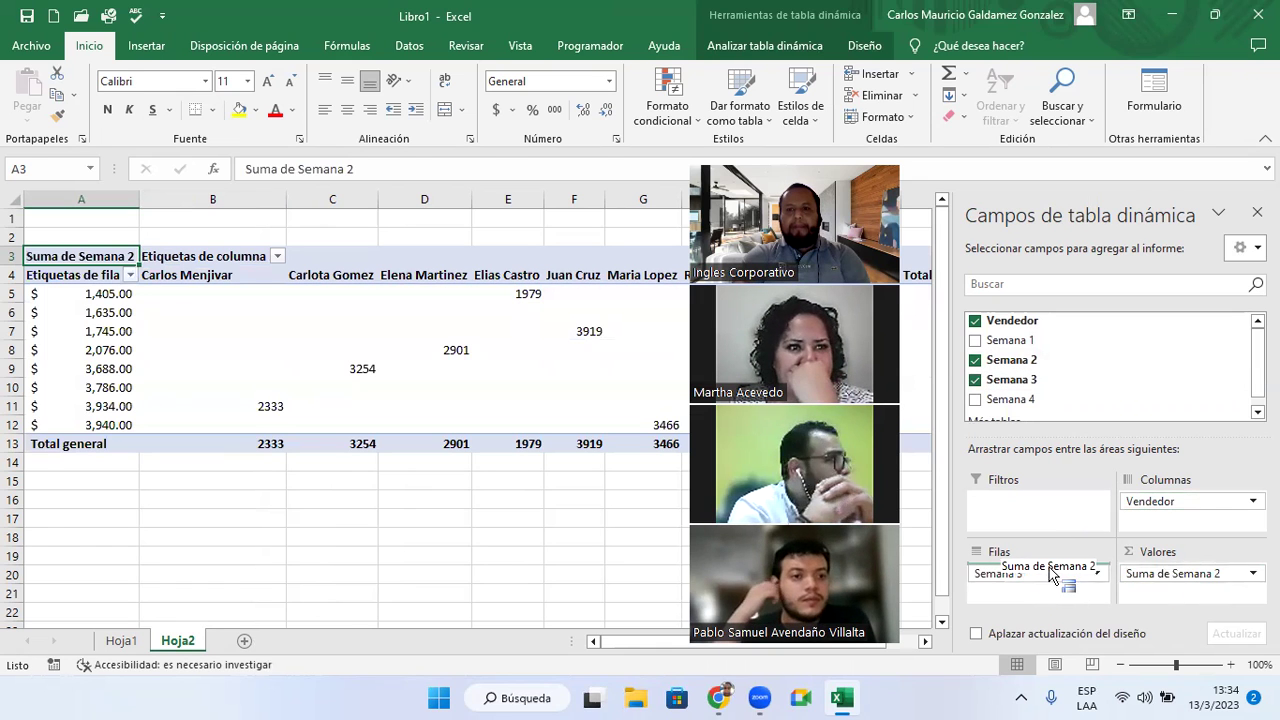
{"action": "mouse_move", "coordinate": [1010, 340]}
{"action": "left_mouse_down"}
{"action": "mouse_move", "coordinate": [1025, 558]}
{"action": "mouse_move", "coordinate": [1010, 570]}
{"action": "left_mouse_up"}
{"action": "left_click_drag", "start_coordinate": [1010, 399], "coordinate": [1025, 605]}
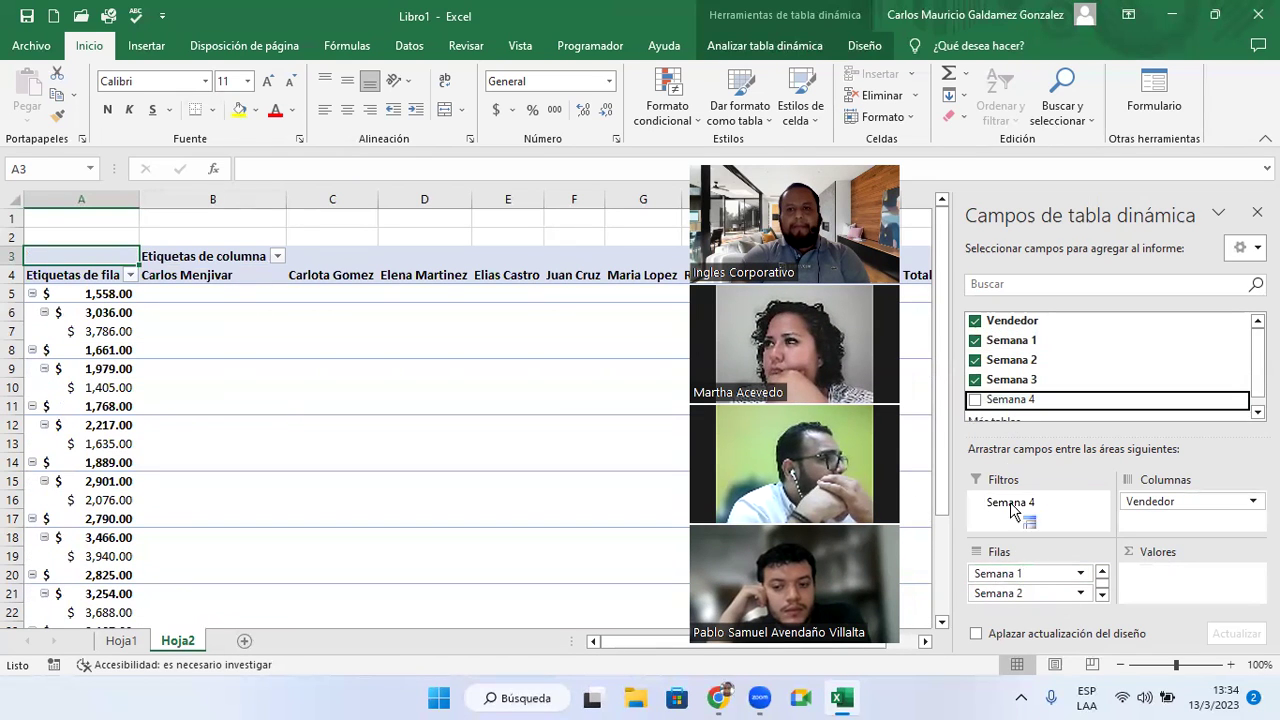
{"action": "left_click", "coordinate": [1101, 594]}
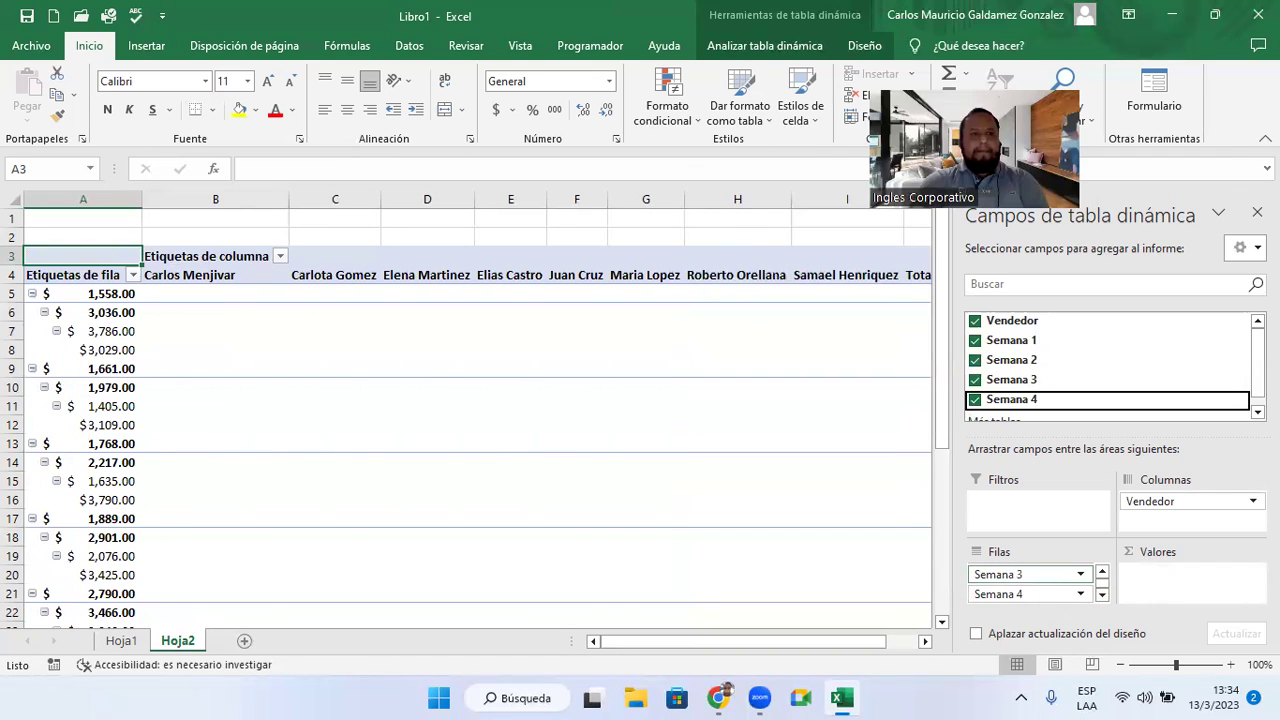
{"action": "left_click", "coordinate": [31, 293]}
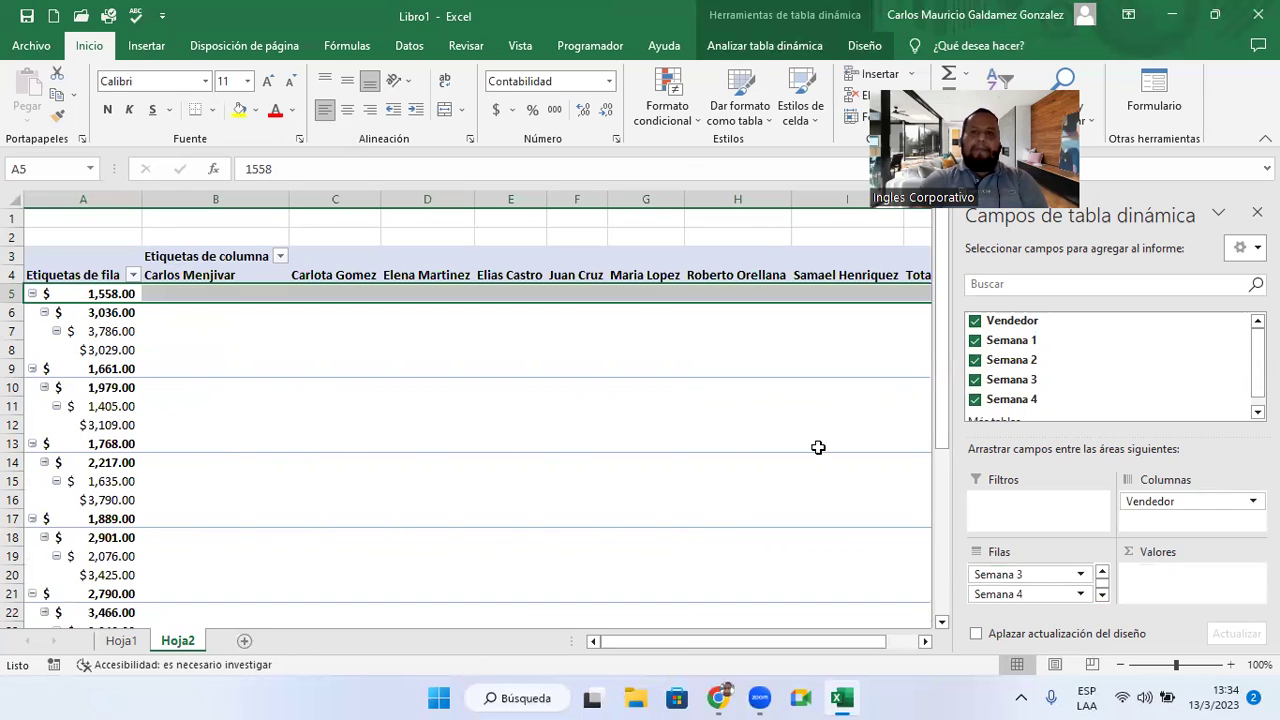
{"action": "mouse_move", "coordinate": [945, 400]}
{"action": "left_mouse_down"}
{"action": "mouse_move", "coordinate": [943, 623]}
{"action": "mouse_move", "coordinate": [949, 360]}
{"action": "left_mouse_up"}
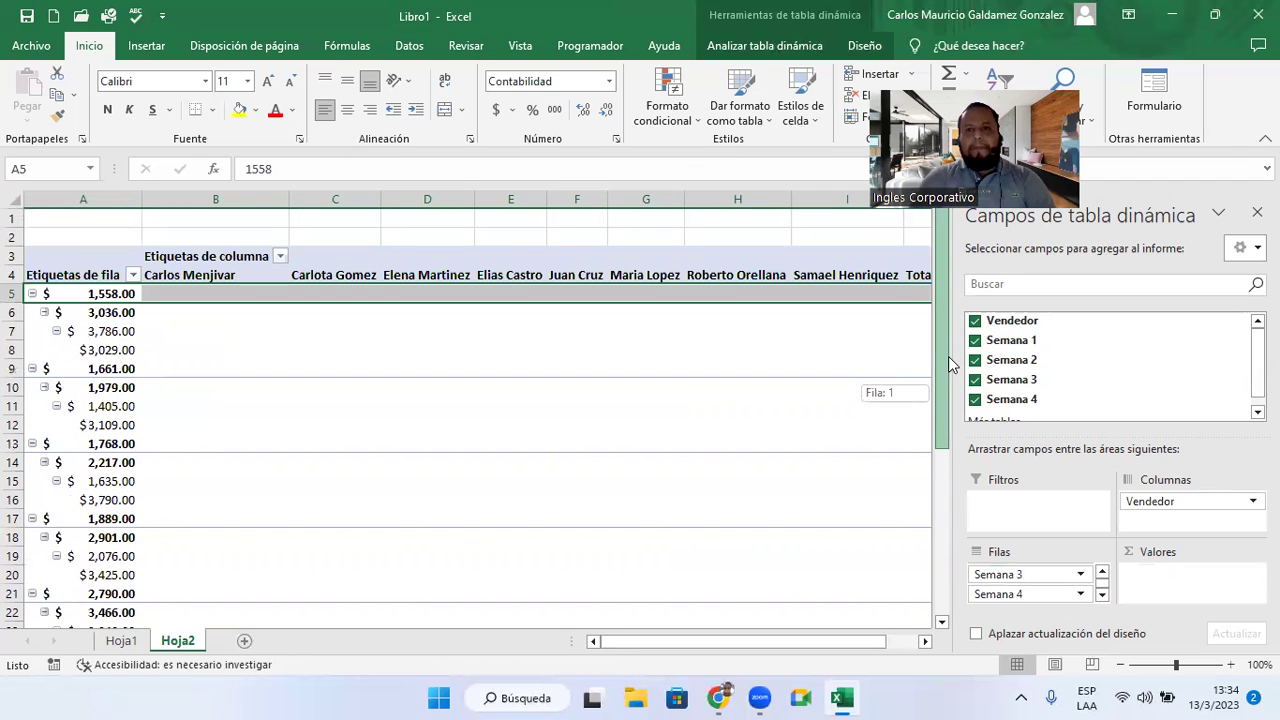
{"action": "left_click_drag", "start_coordinate": [948, 356], "coordinate": [948, 356]}
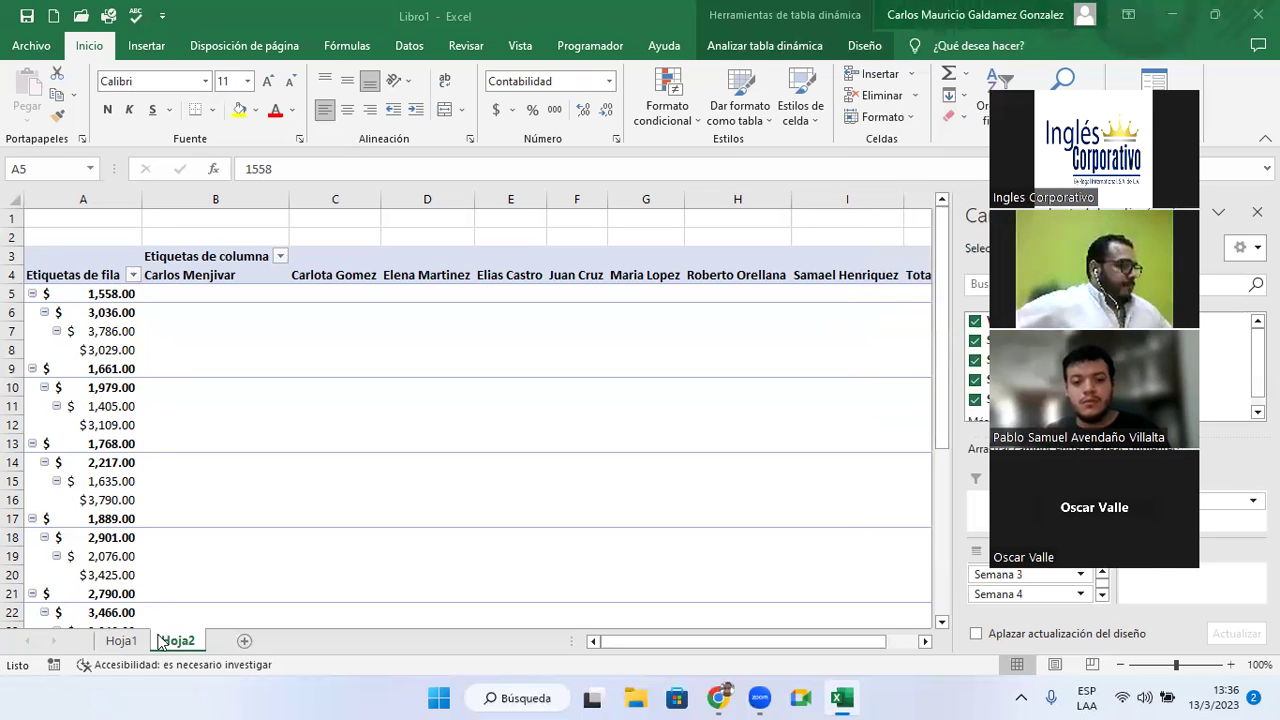
Add blank sheet Hoja3, then delete Hoja1 and the Hoja2 pivot sheet.
{"action": "left_click", "coordinate": [244, 641]}
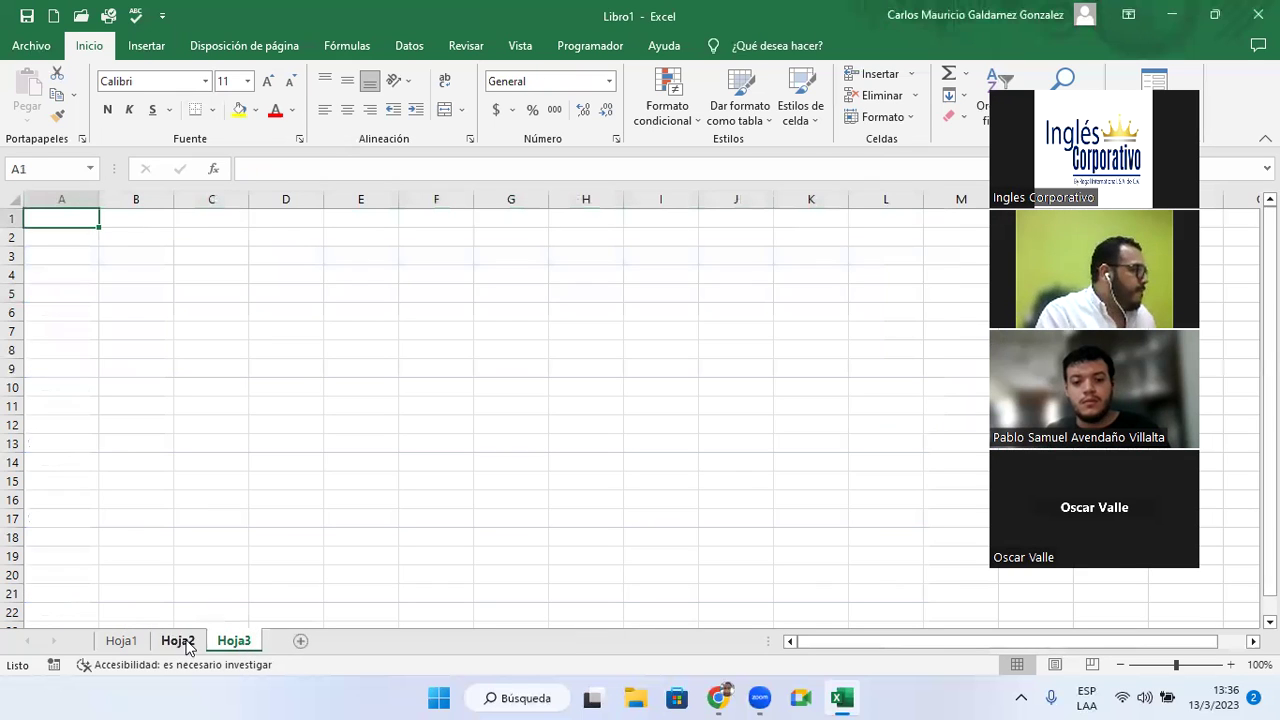
{"action": "right_click", "coordinate": [122, 641]}
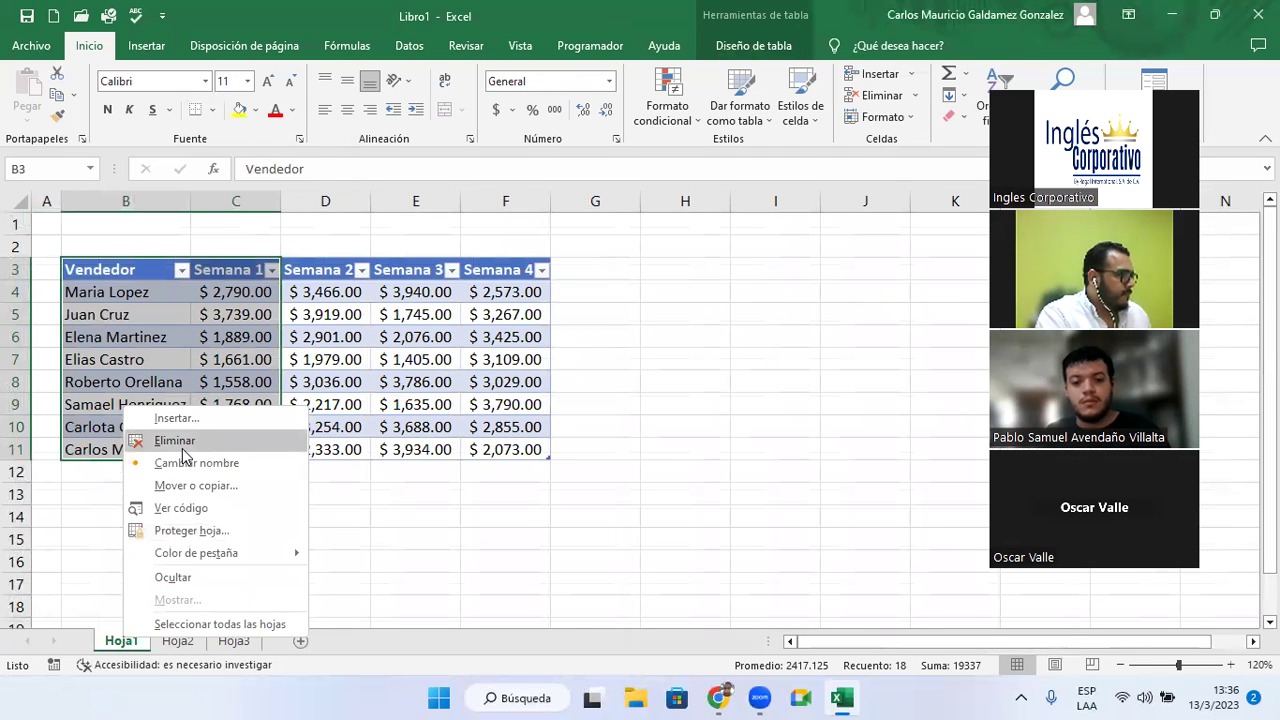
{"action": "key", "text": "Escape"}
{"action": "left_click", "coordinate": [597, 398]}
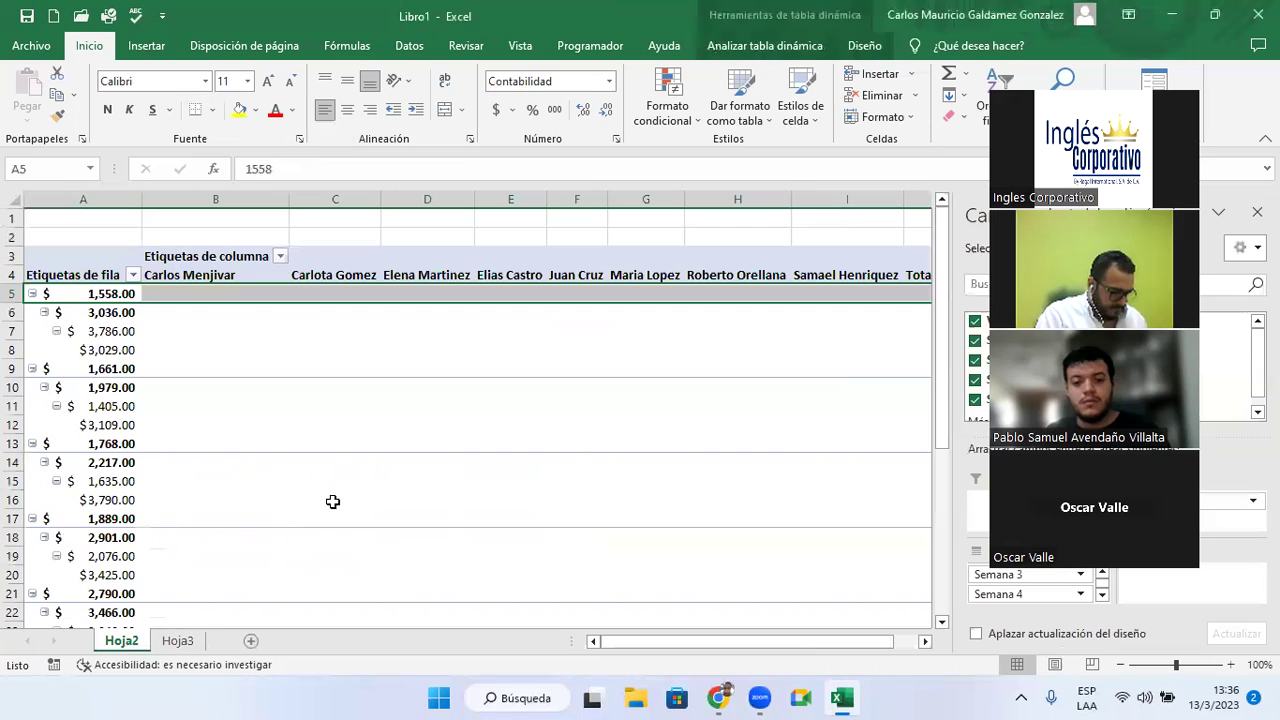
{"action": "right_click", "coordinate": [124, 641]}
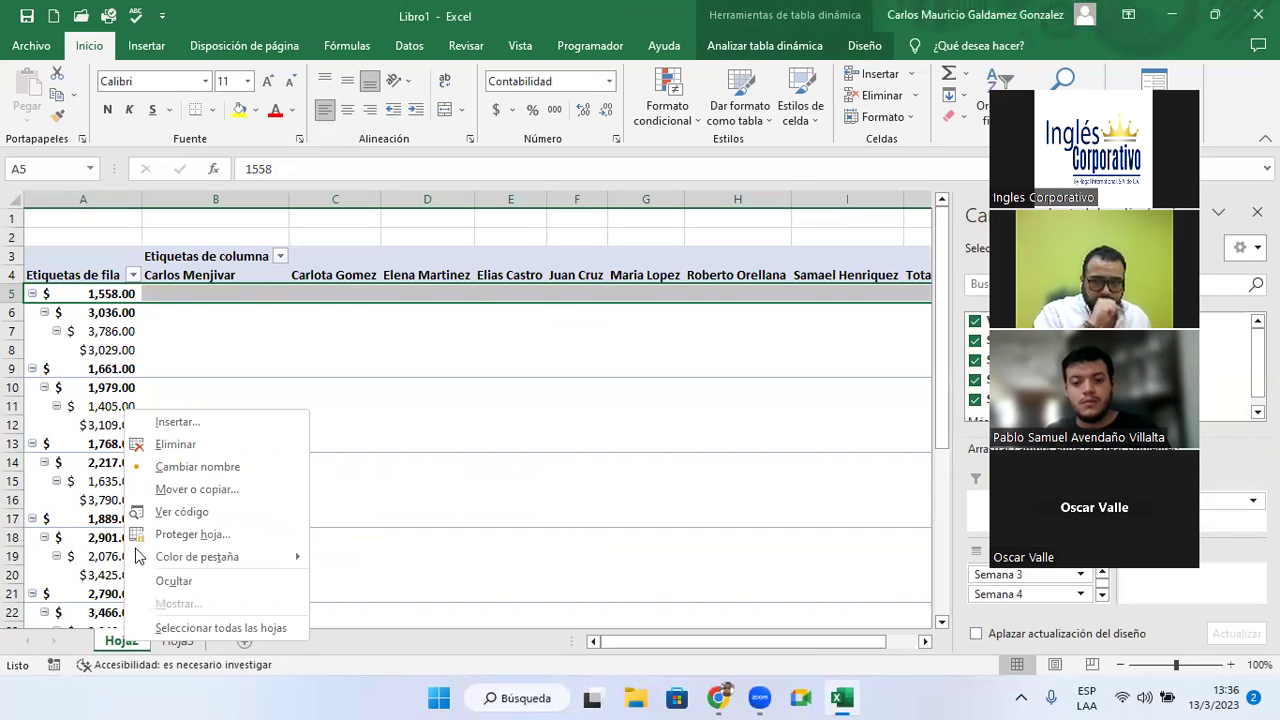
{"action": "left_click", "coordinate": [176, 444]}
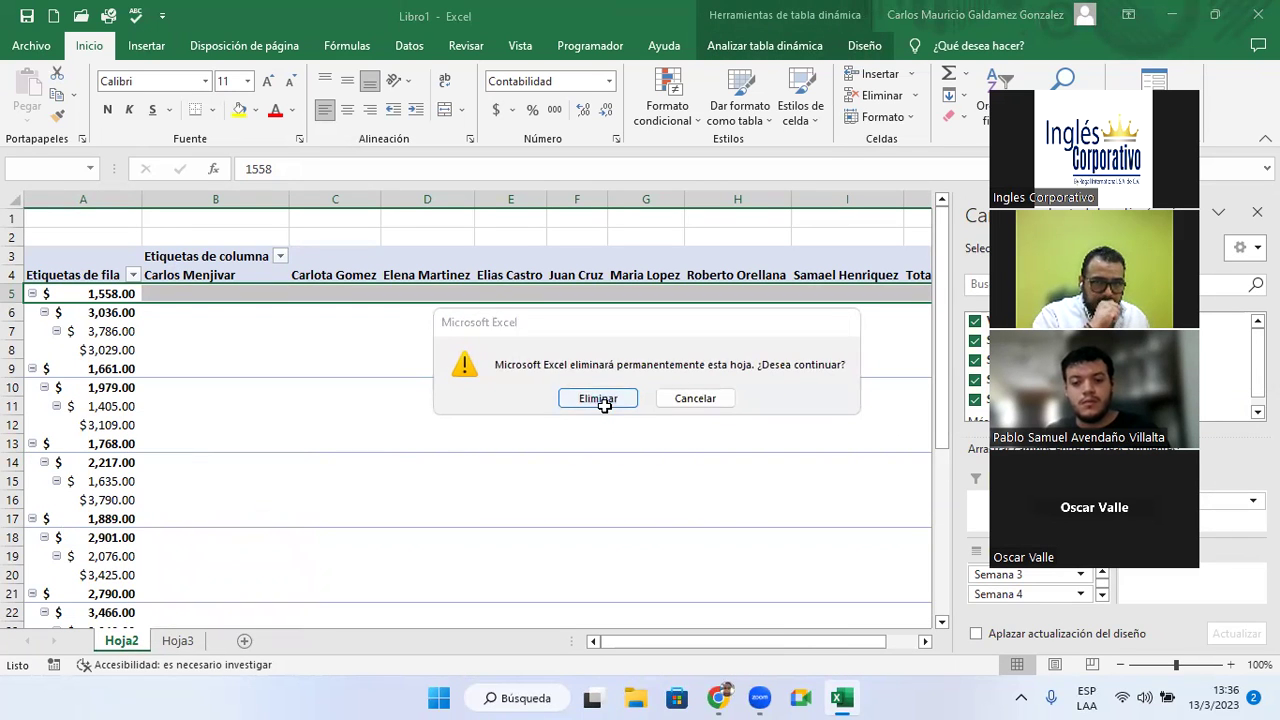
{"action": "left_click", "coordinate": [598, 400]}
{"action": "left_click", "coordinate": [148, 270]}
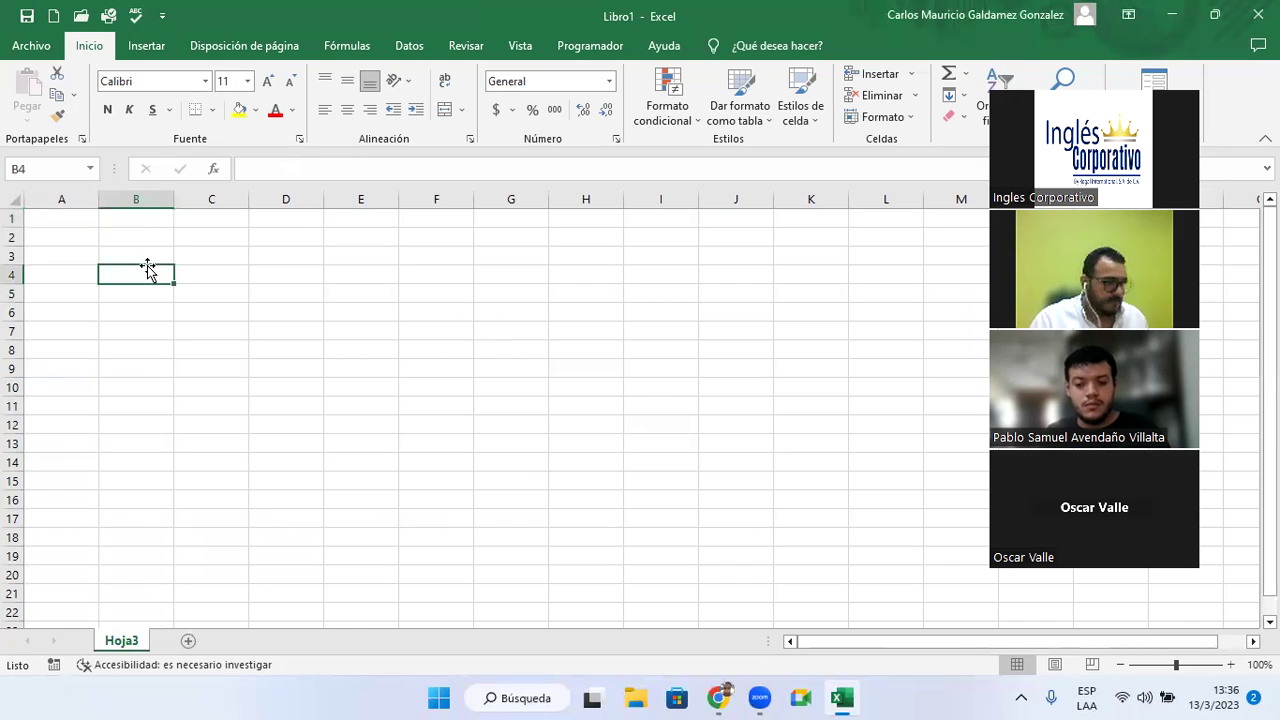
Enter headers Nombre, Movil and Sexo in A1:C1.
{"action": "key", "text": "Left"}
{"action": "key", "text": "Up"}
{"action": "key", "text": "Up"}
{"action": "key", "text": "Up"}
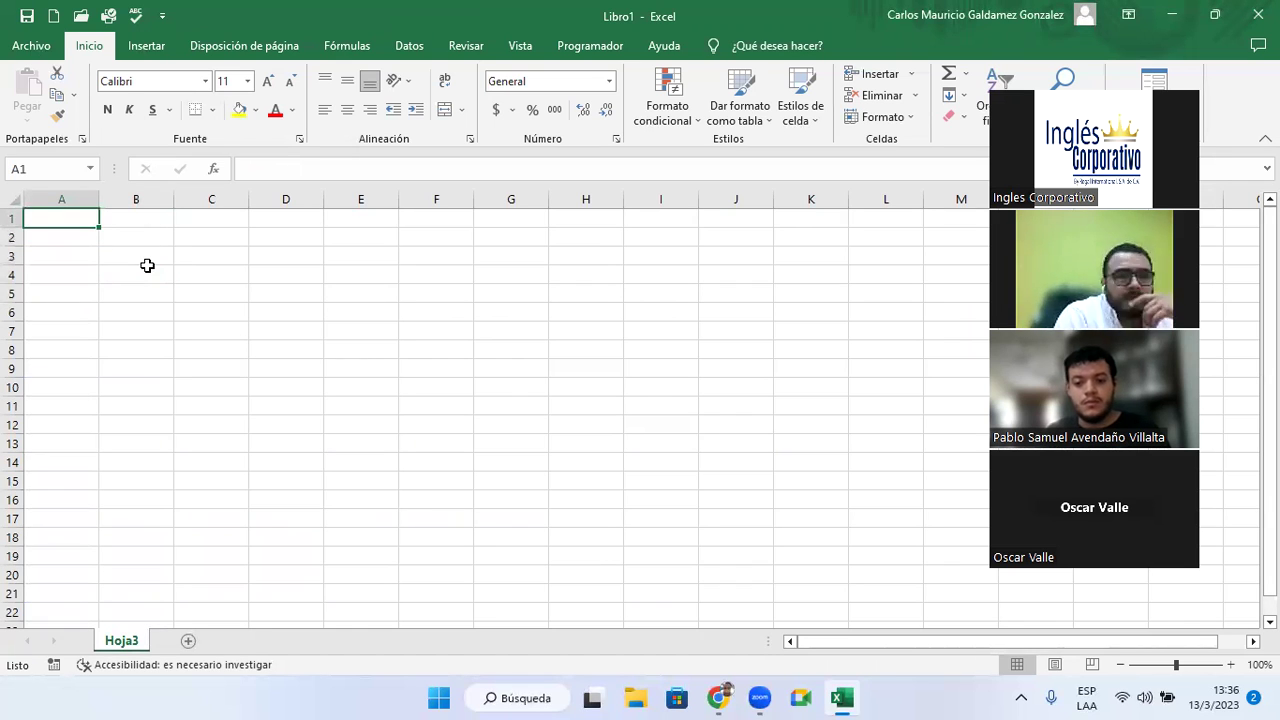
{"action": "type", "text": "Nombre"}
{"action": "key", "text": "Tab"}
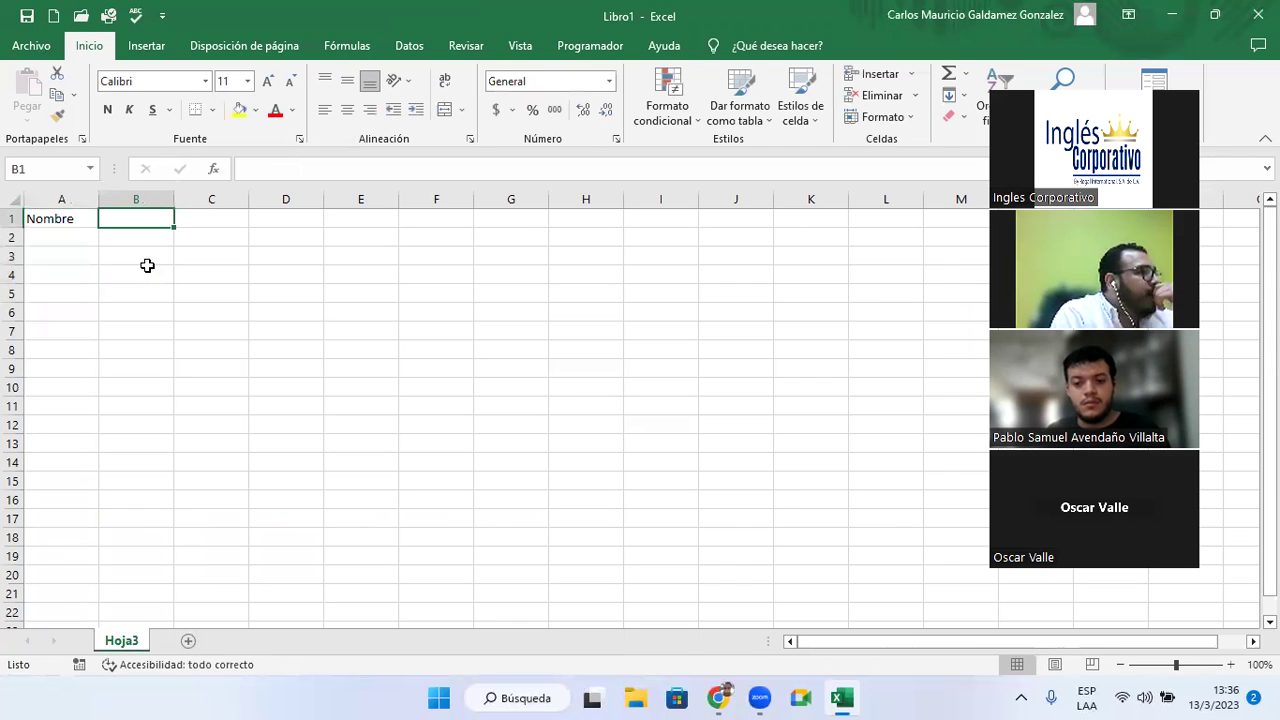
{"action": "type", "text": "Movi"}
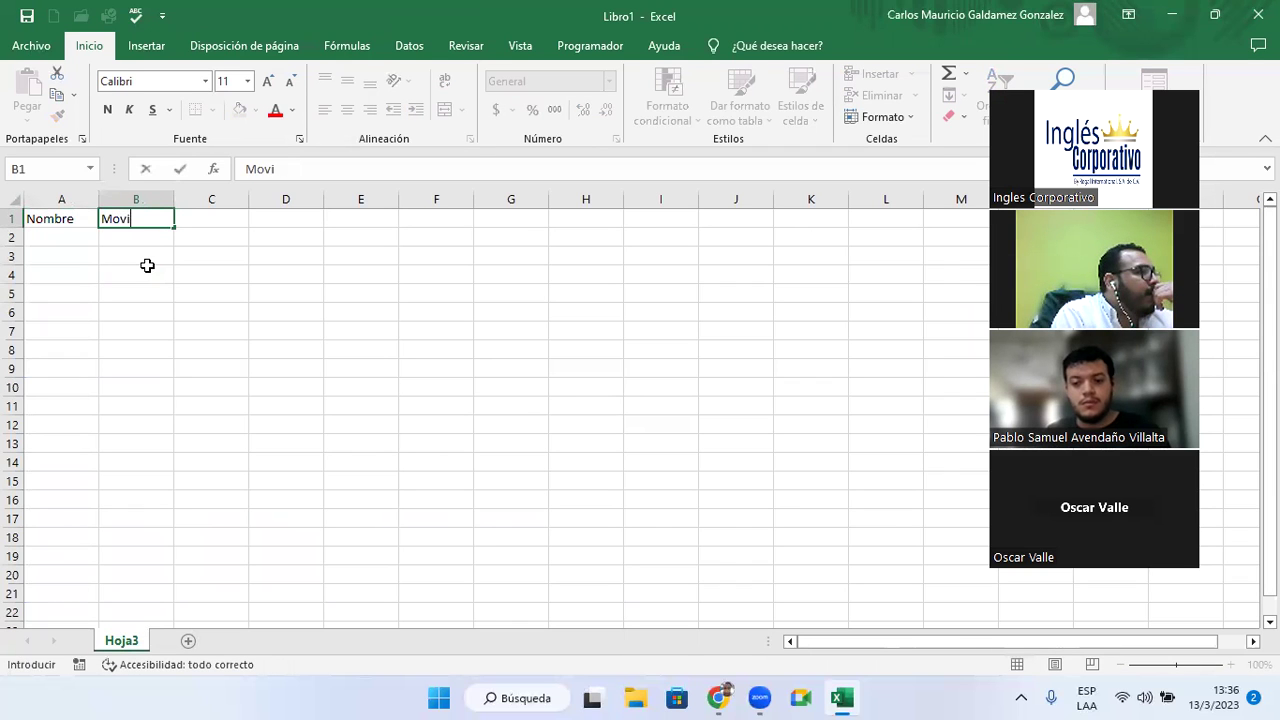
{"action": "type", "text": "l"}
{"action": "key", "text": "Tab"}
{"action": "type", "text": "Se"}
{"action": "key", "text": "Tab"}
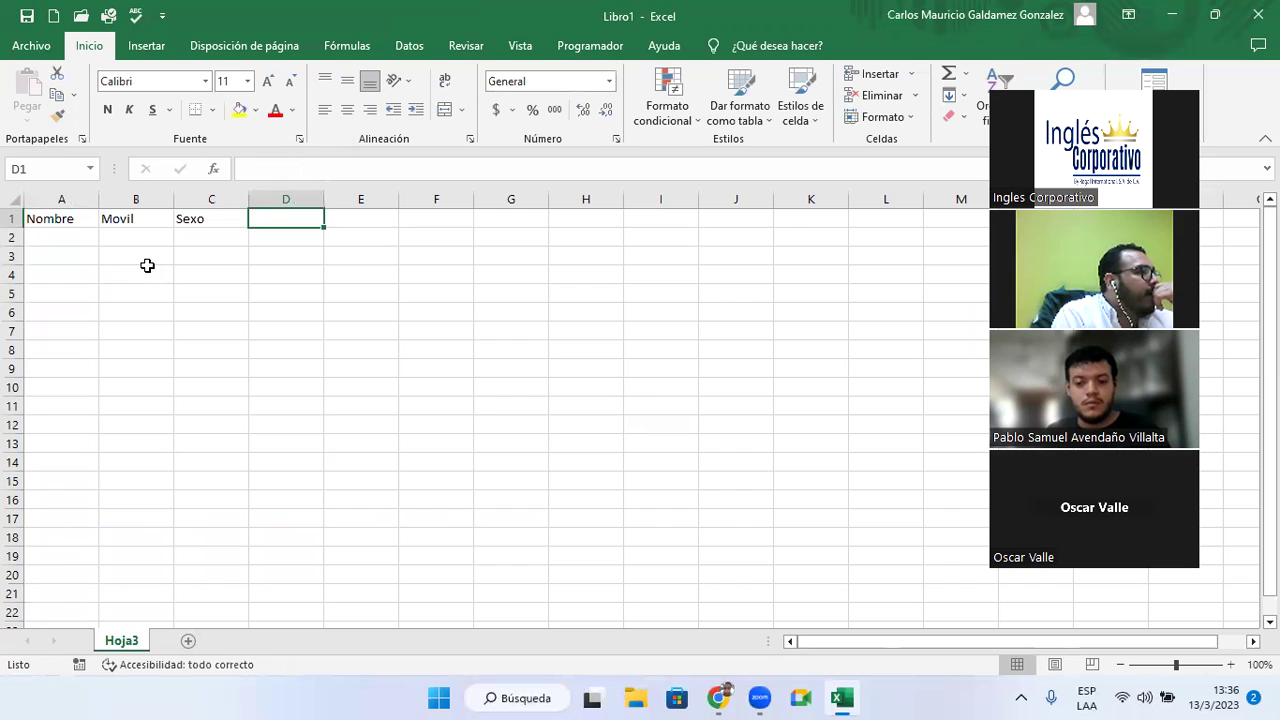
Enter headers Fecha de Nacimiento, Localidad, Fecha Factura and Importe Factura in D1:G1.
{"action": "type", "text": "Fecha de"}
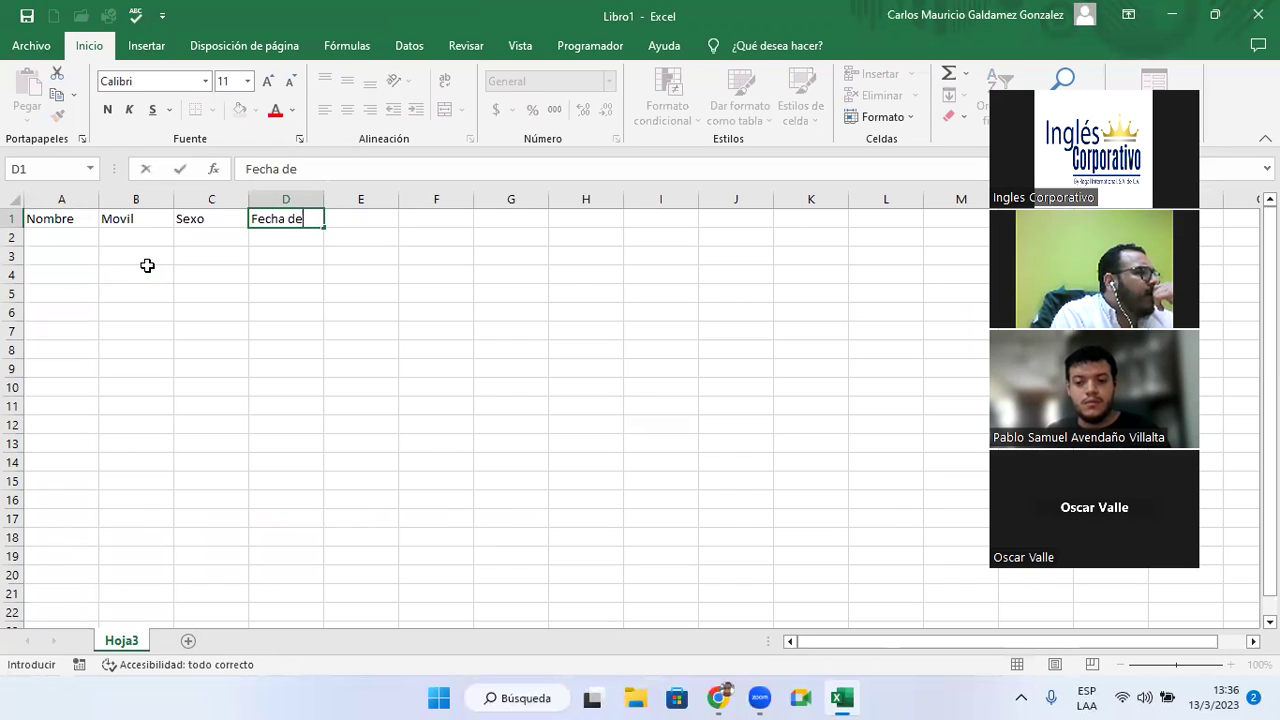
{"action": "type", "text": "Nacimiento"}
{"action": "key", "text": "Tab"}
{"action": "type", "text": "Localidad"}
{"action": "key", "text": "Tab"}
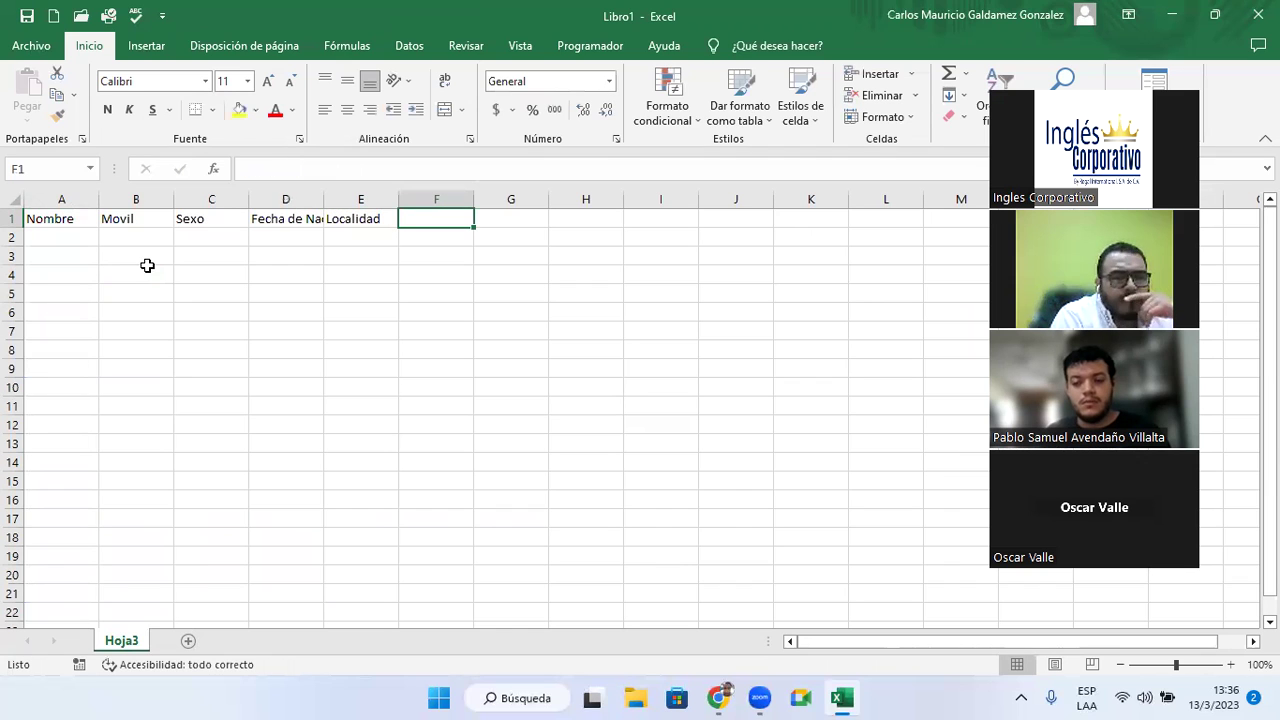
{"action": "type", "text": "Fecha Factura"}
{"action": "key", "text": "Tab"}
{"action": "type", "text": "Importe Factura"}
{"action": "key", "text": "Return"}
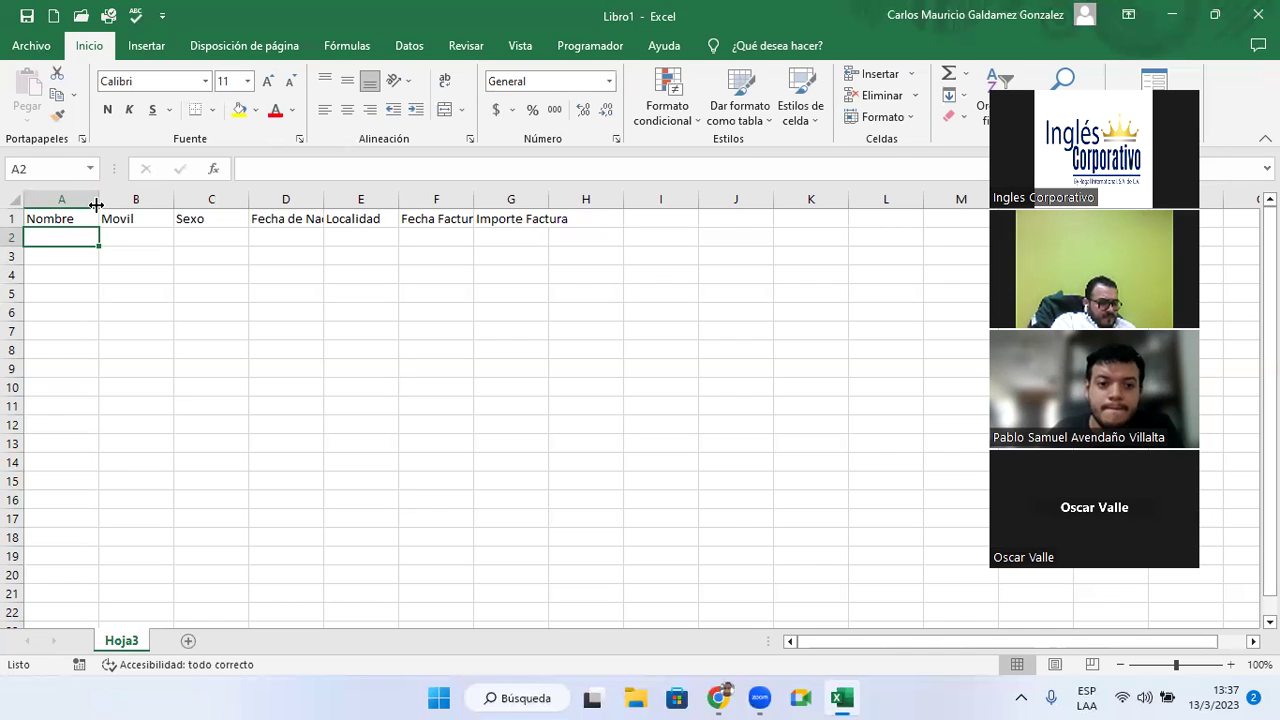
Type the first customer names into A2:A4 under Nombre.
{"action": "key", "text": "Return"}
{"action": "key", "text": "Return"}
{"action": "type", "text": "Castro"}
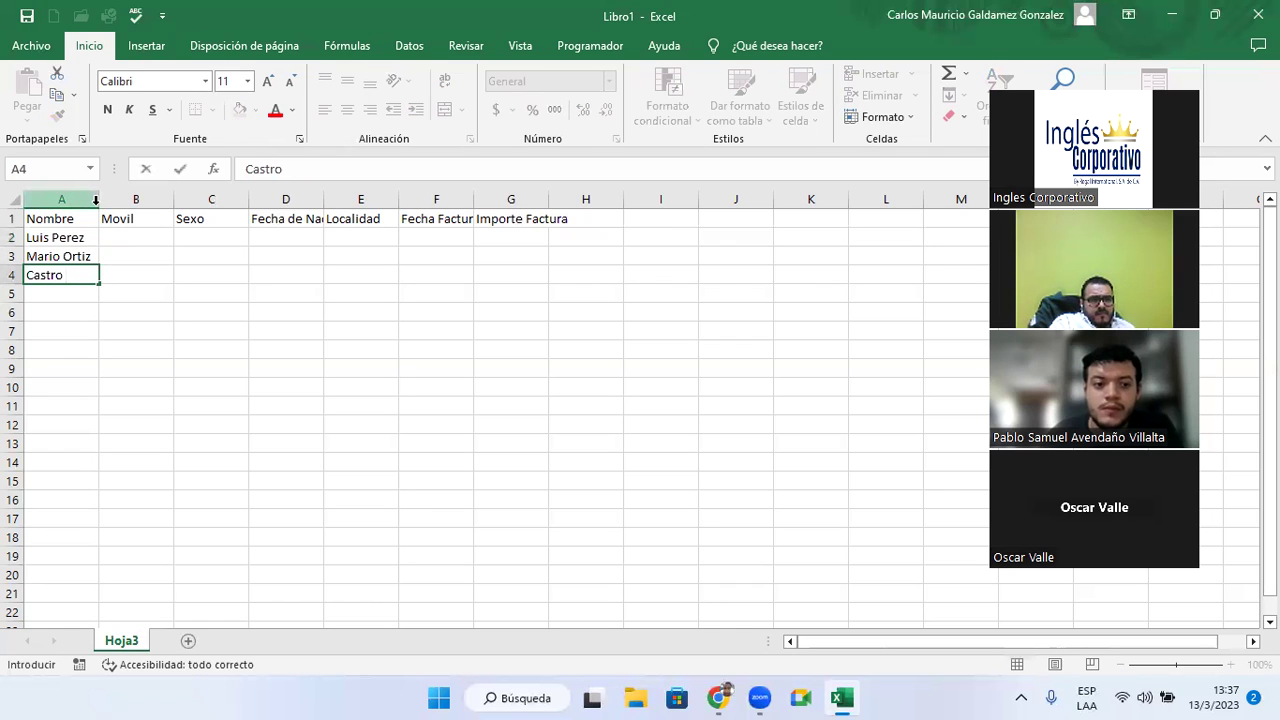
Rename the B1 header from Movil to Servicios.
{"action": "key", "text": "Up"}
{"action": "key", "text": "Up"}
{"action": "key", "text": "Up"}
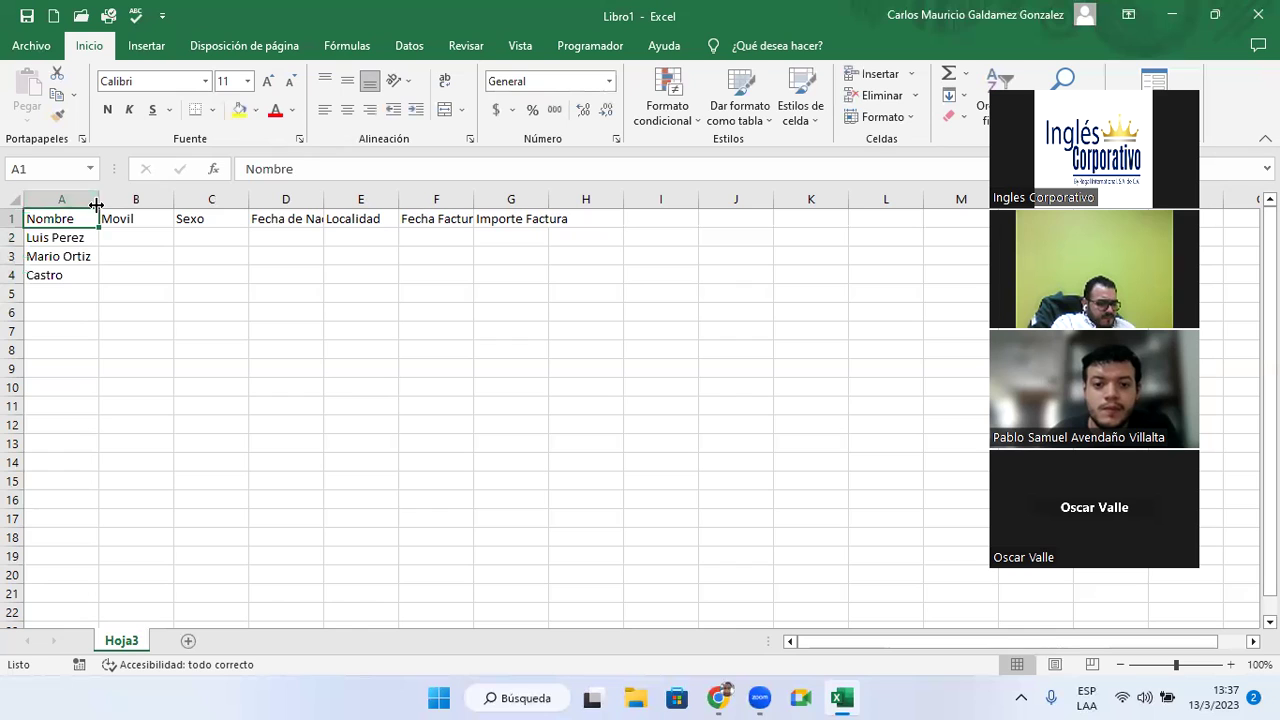
{"action": "key", "text": "Right"}
{"action": "type", "text": "Serv"}
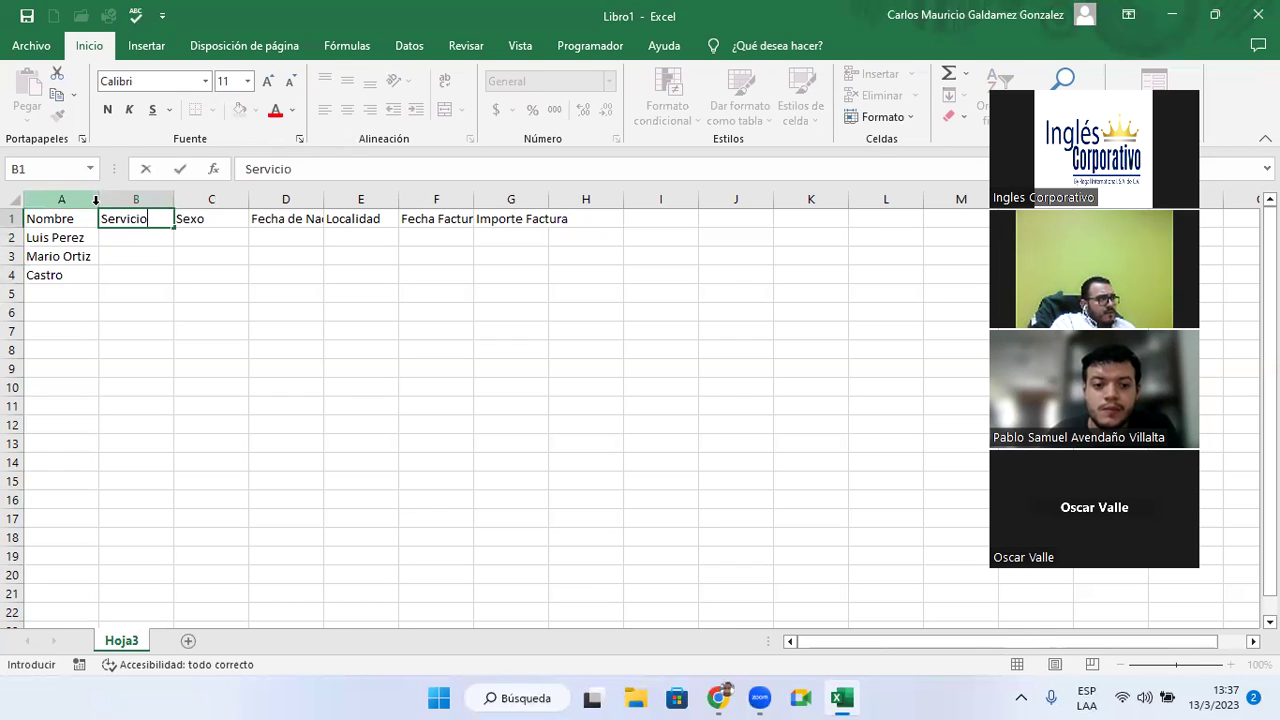
{"action": "key", "text": "Return"}
Correct the full name in A4 and add the remaining customer names in A5:A7.
{"action": "key", "text": "Down"}
{"action": "key", "text": "Down"}
{"action": "key", "text": "Down"}
{"action": "key", "text": "Left"}
{"action": "key", "text": "Up"}
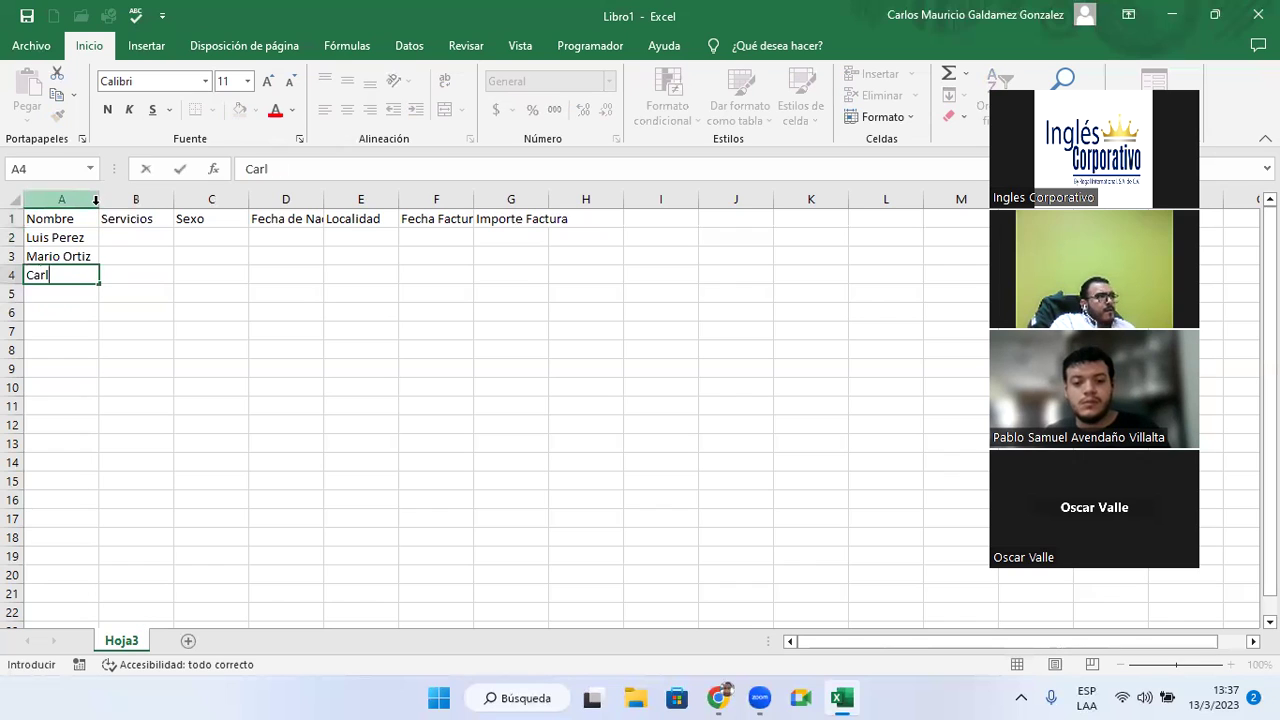
{"action": "key", "text": "Return"}
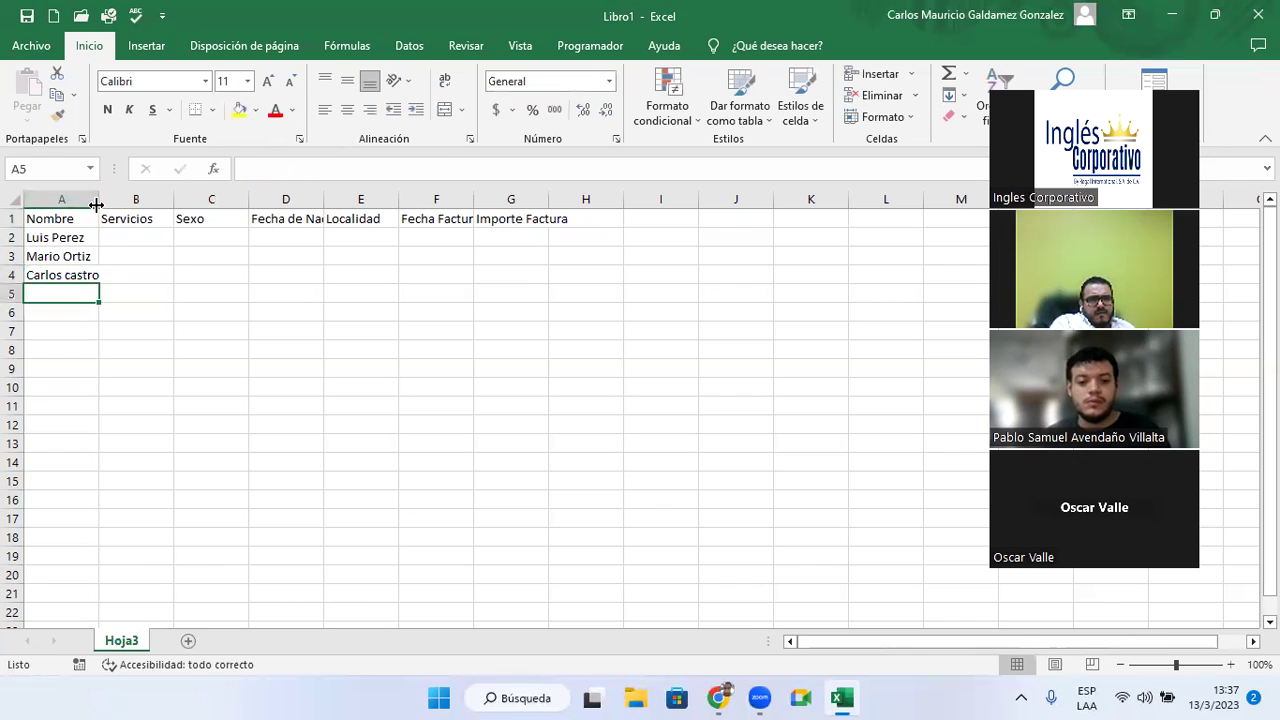
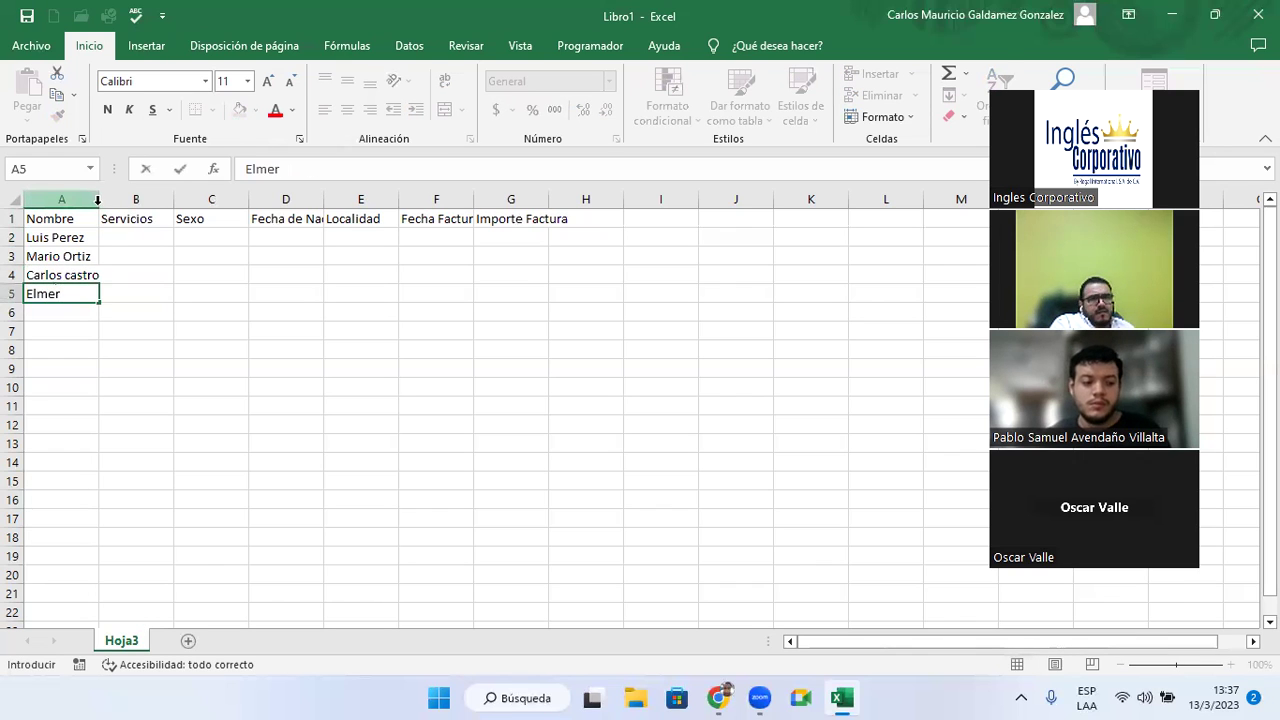
{"action": "key", "text": "Return"}
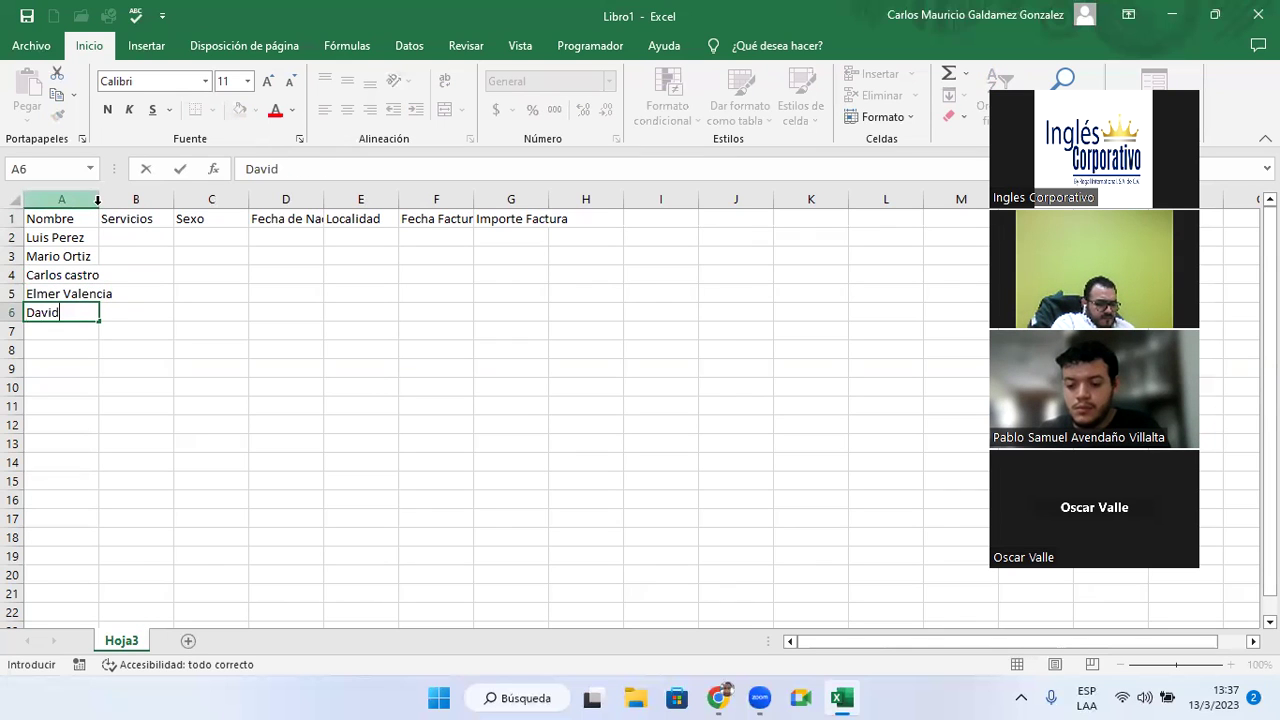
{"action": "key", "text": "Return"}
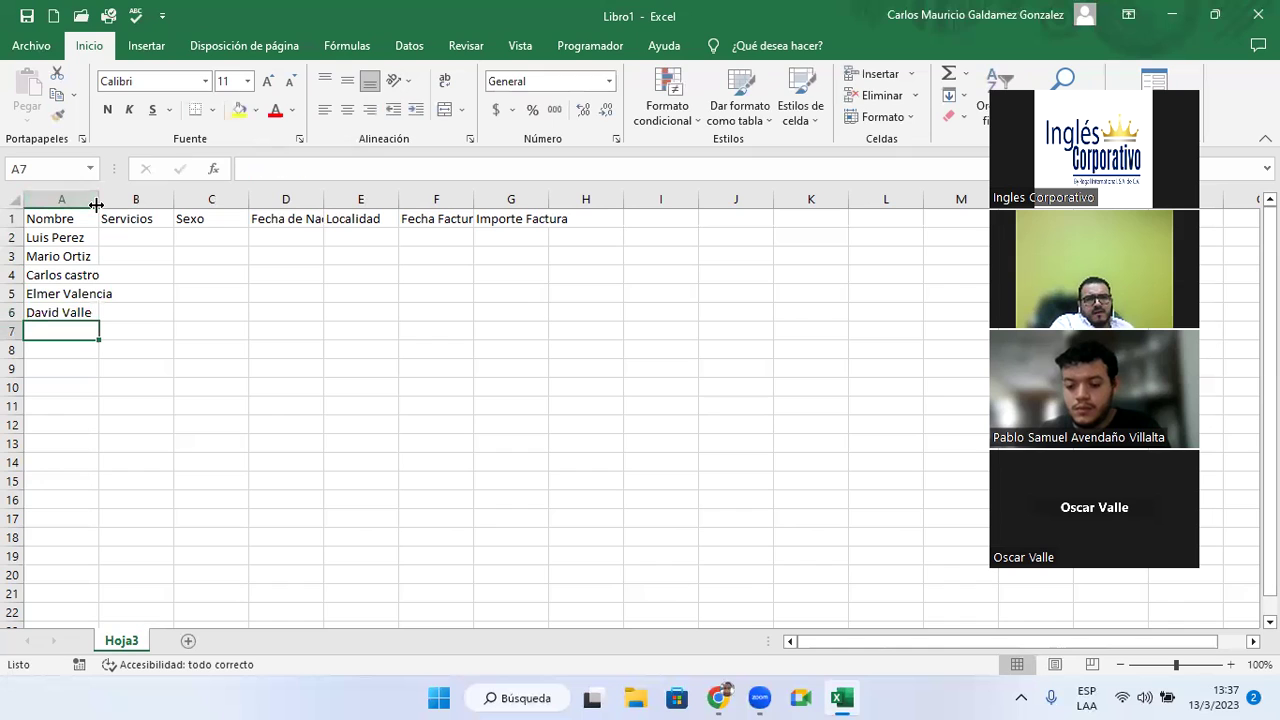
{"action": "key", "text": "Return"}
Select the six names in A2:A7, then move to B2.
{"action": "key", "text": "Up"}
{"action": "key", "text": "Up"}
{"action": "key", "text": "Up"}
{"action": "key", "text": "Up"}
{"action": "key", "text": "Up"}
{"action": "key", "text": "Up"}
{"action": "key", "text": "shift+Down"}
{"action": "key", "text": "shift+Down"}
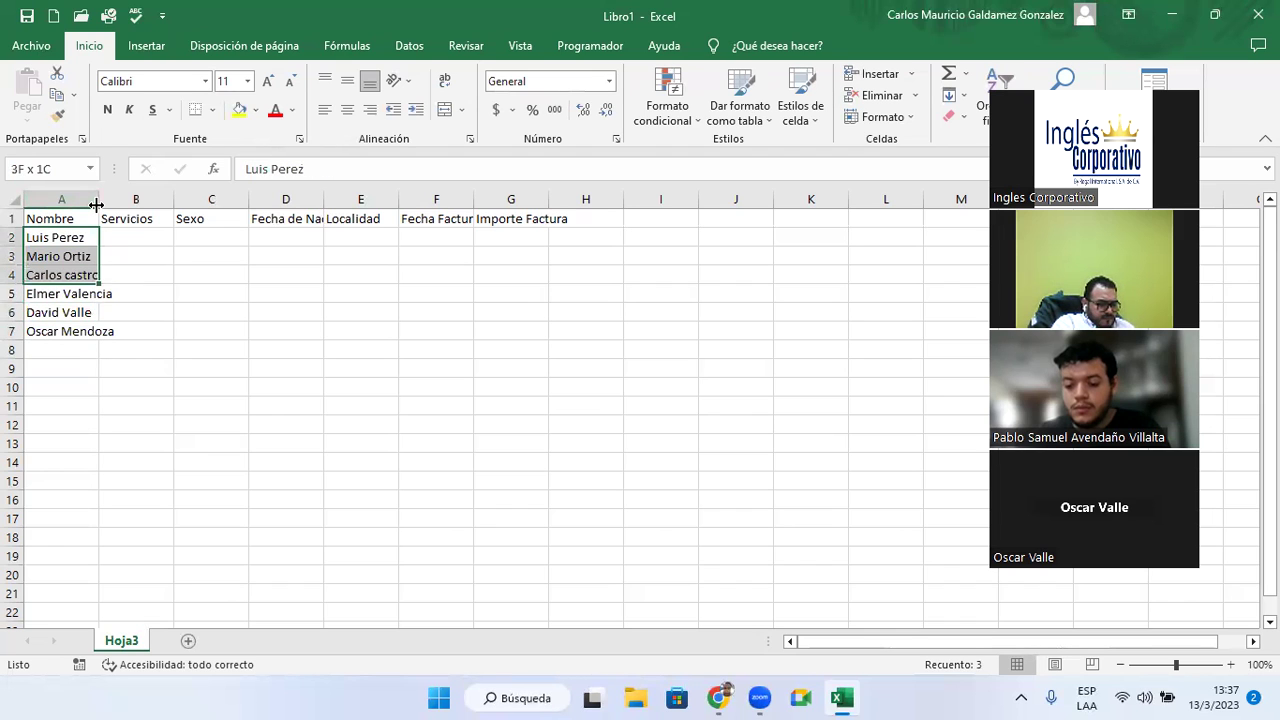
{"action": "key", "text": "shift+Down"}
{"action": "key", "text": "shift+Down"}
{"action": "key", "text": "shift+Down"}
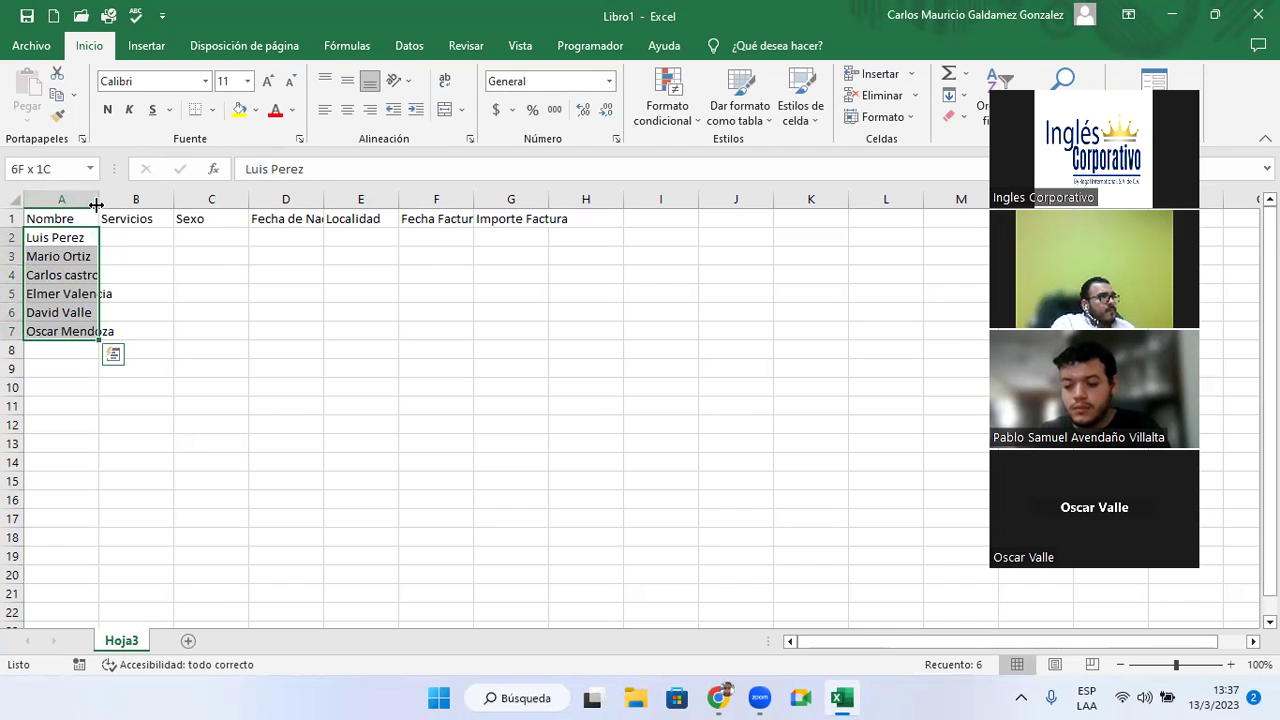
{"action": "key", "text": "Right"}
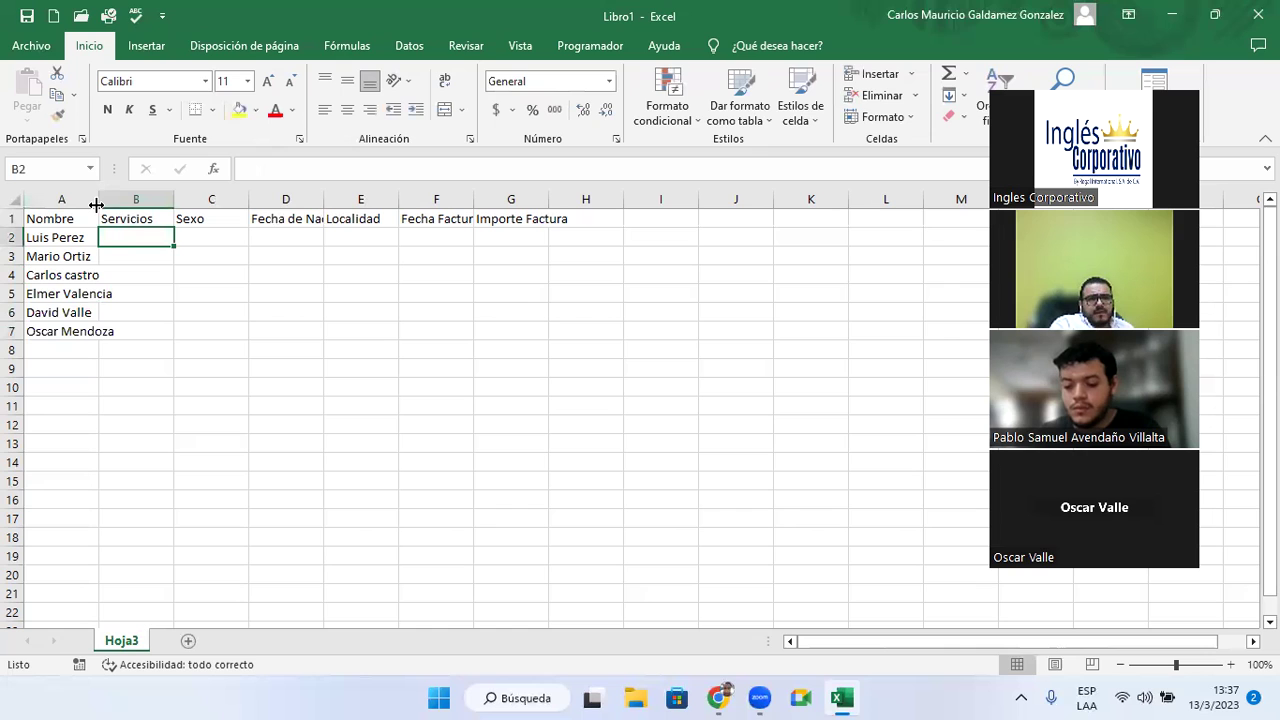
Fill Servicios in B2:B7 with Movil or Movil + Fijo for the six customers.
{"action": "type", "text": "Movil"}
{"action": "key", "text": "Return"}
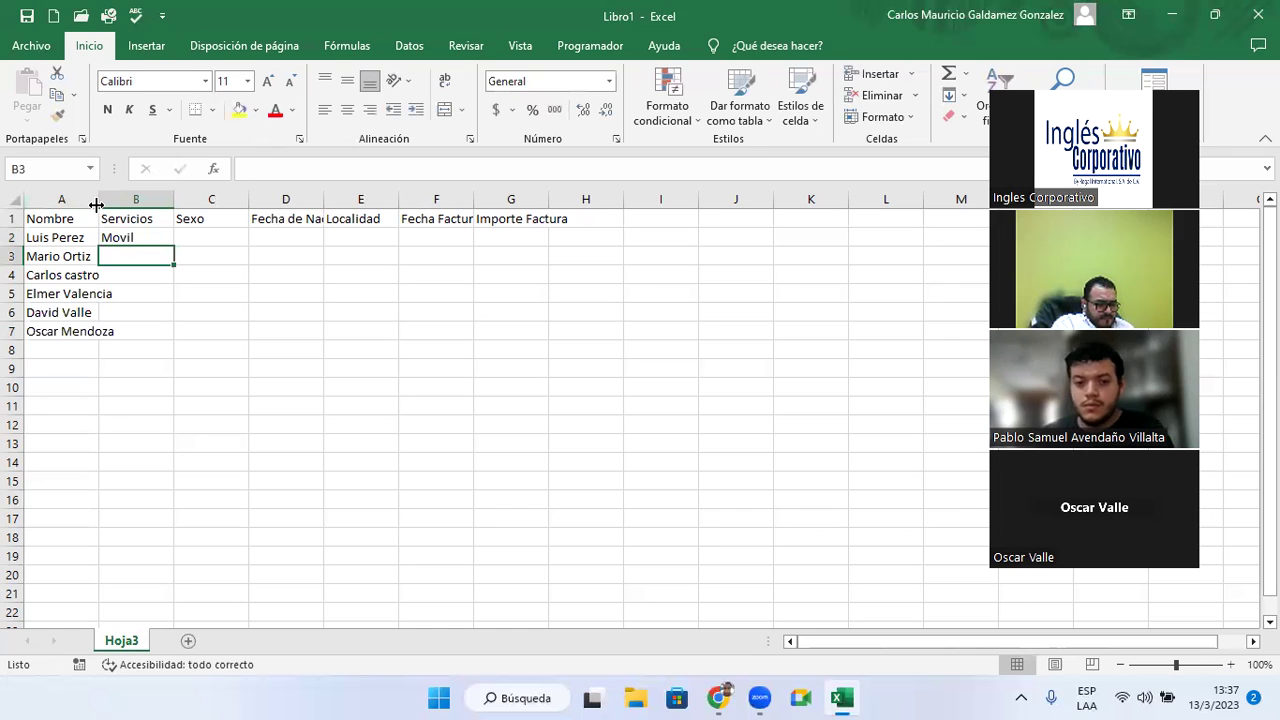
{"action": "type", "text": "M"}
{"action": "key", "text": "Return"}
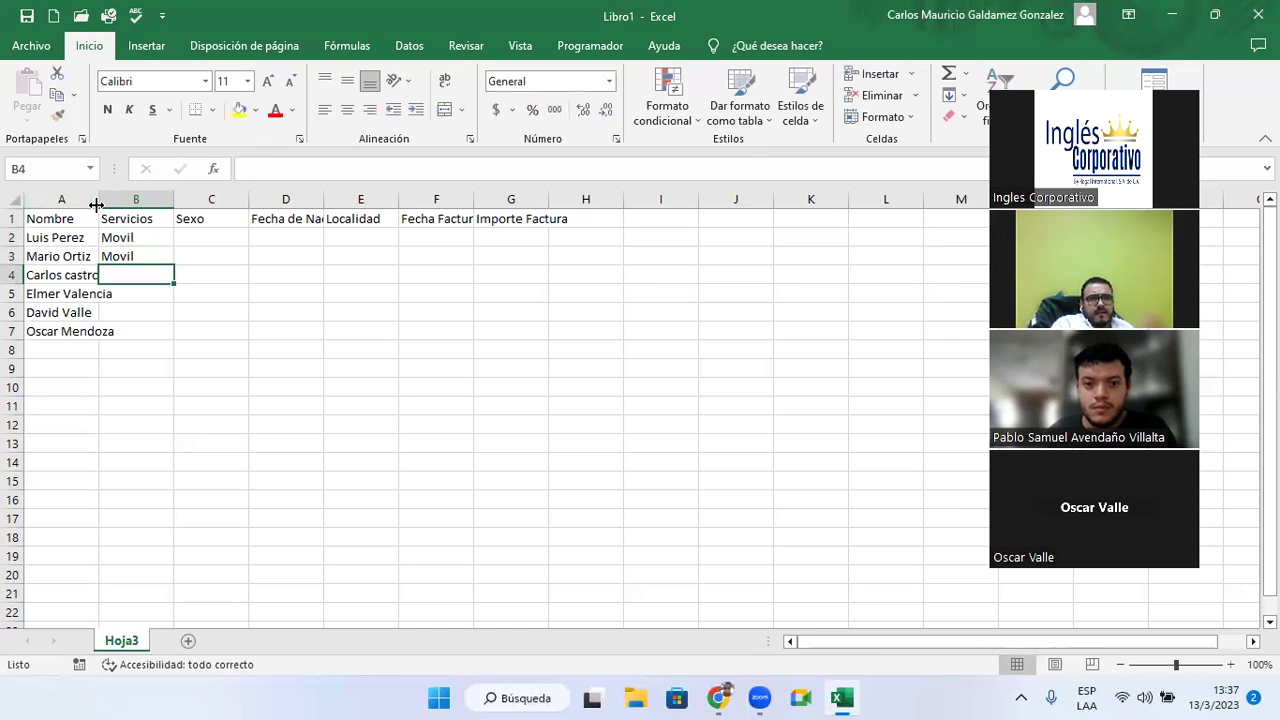
{"action": "type", "text": "Movil + Fijo"}
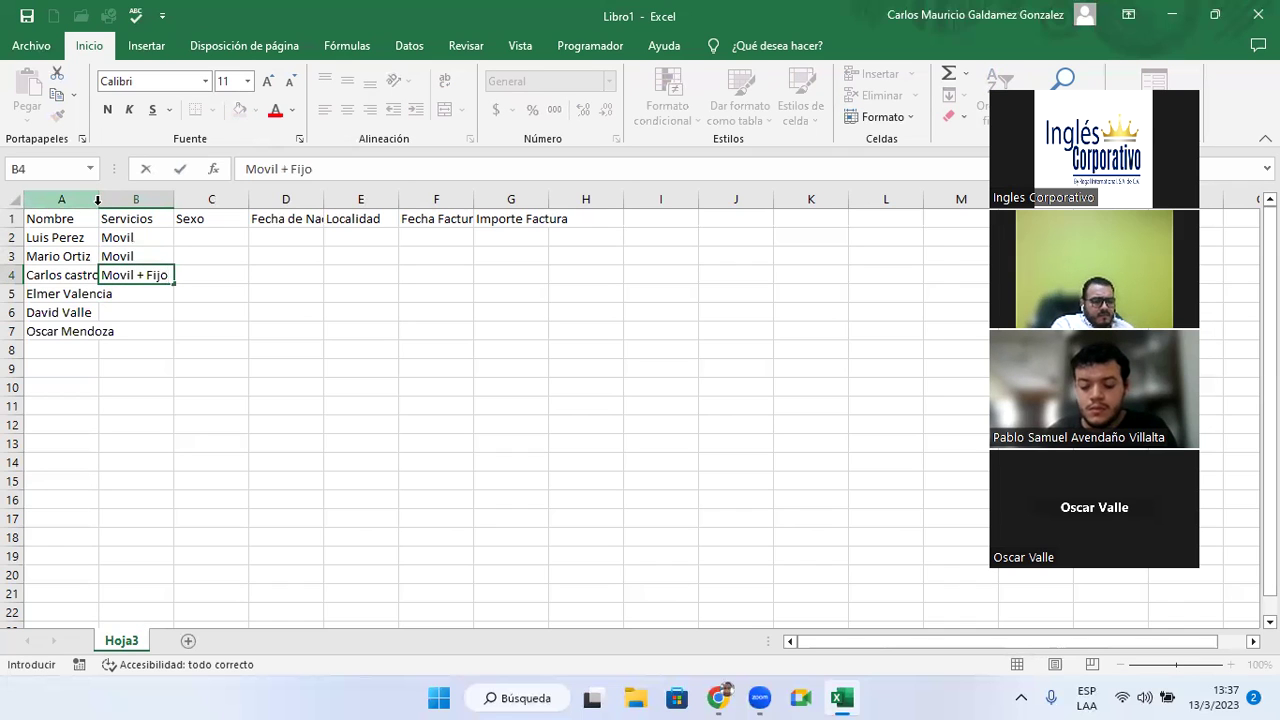
{"action": "key", "text": "Return"}
{"action": "type", "text": "M"}
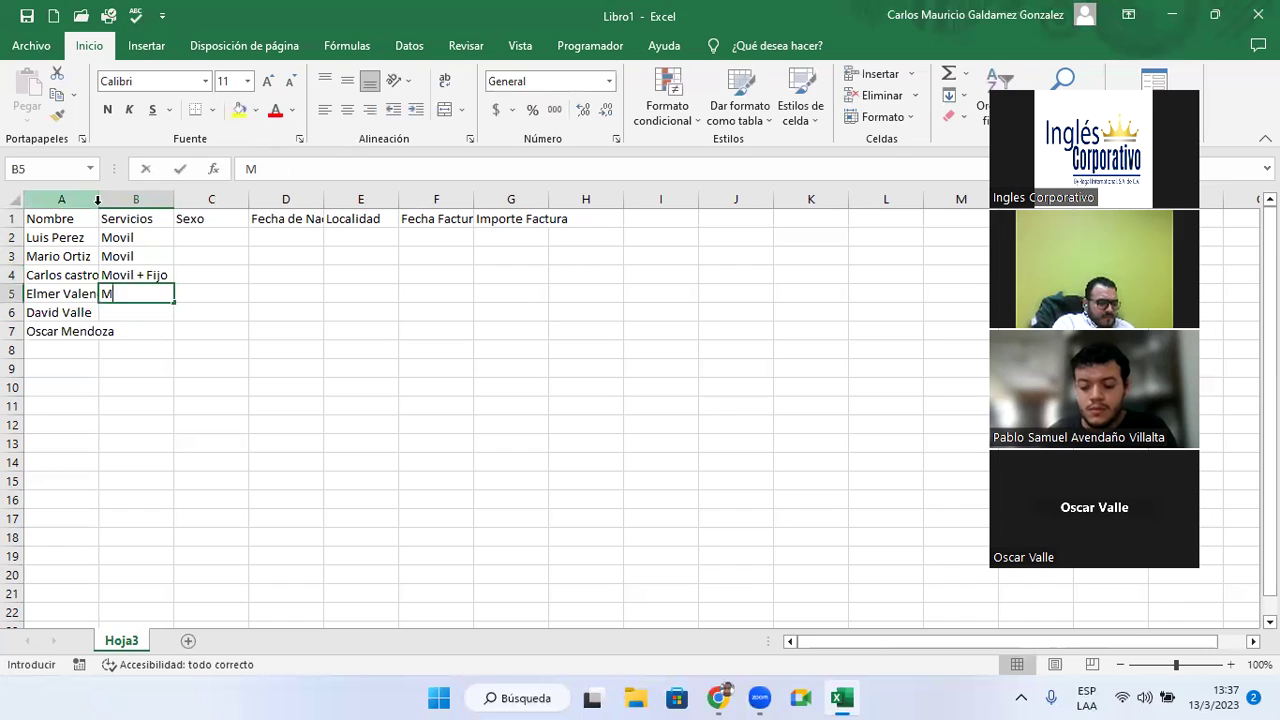
{"action": "type", "text": "ovil"}
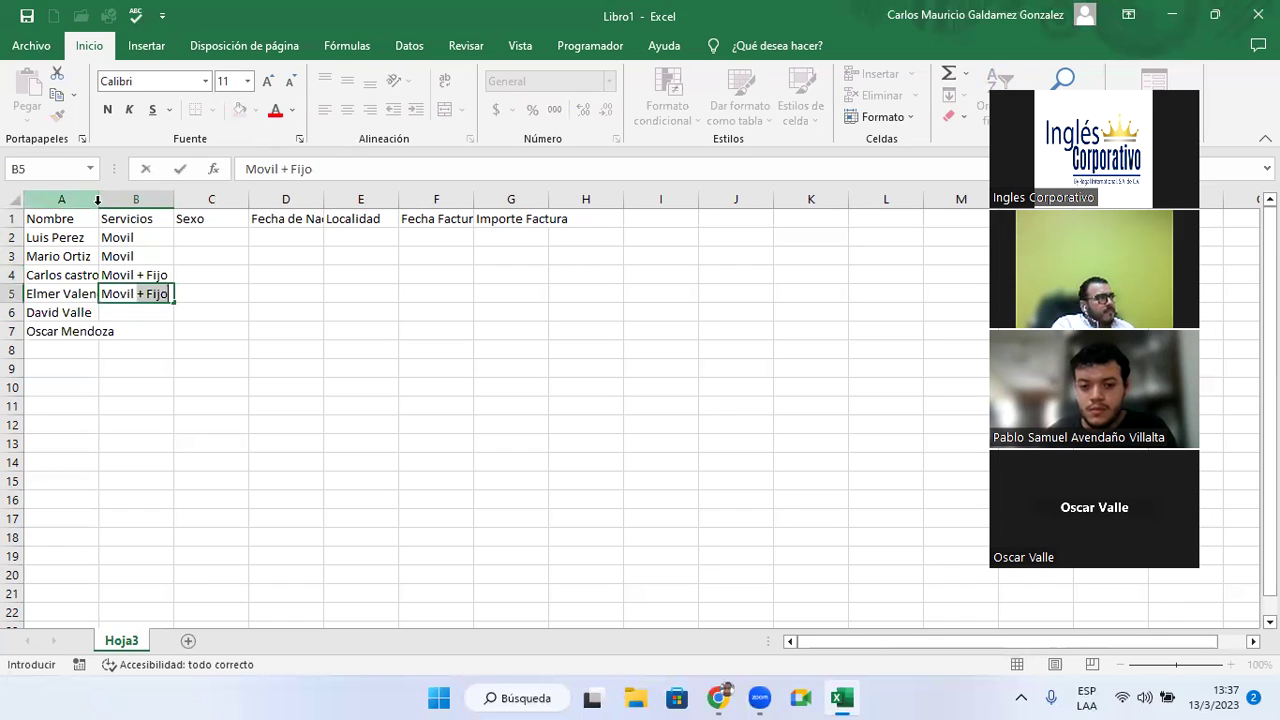
{"action": "key", "text": "Return"}
{"action": "type", "text": "Mo"}
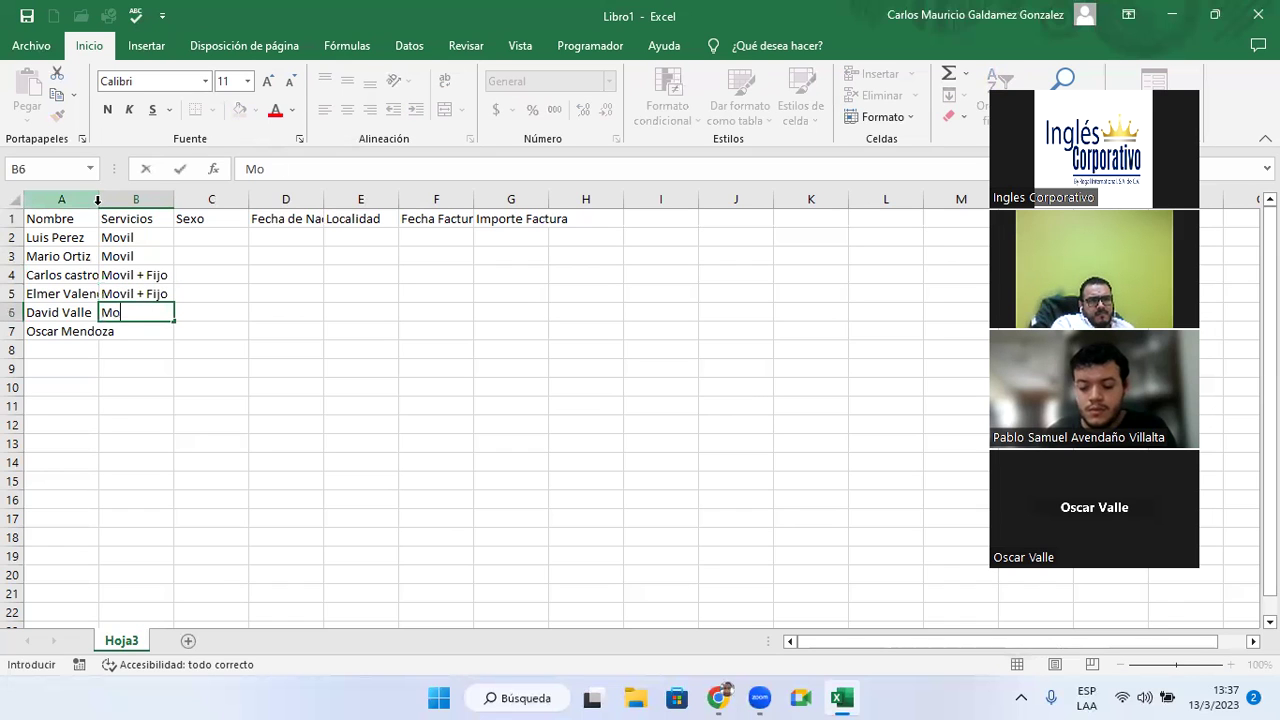
{"action": "key", "text": "Tab"}
{"action": "key", "text": "Left"}
{"action": "key", "text": "Up"}
{"action": "key", "text": "Down"}
{"action": "key", "text": "Down"}
{"action": "type", "text": "Movil"}
{"action": "key", "text": "Tab"}
{"action": "key", "text": "Up"}
{"action": "key", "text": "Up"}
{"action": "key", "text": "Up"}
{"action": "key", "text": "Up"}
{"action": "key", "text": "Up"}
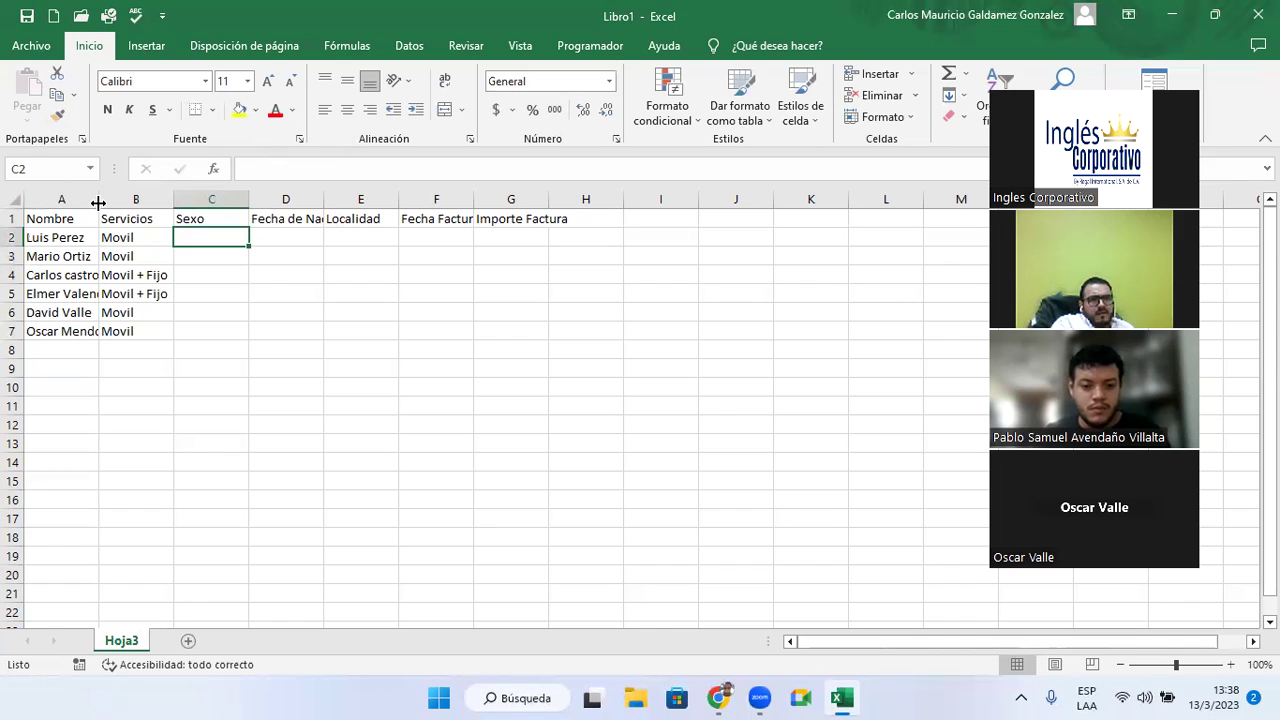
Enter M as the Sexo for rows 2 through 5.
{"action": "type", "text": "M"}
{"action": "key", "text": "Return"}
{"action": "type", "text": "M"}
{"action": "key", "text": "Return"}
{"action": "type", "text": "M"}
{"action": "key", "text": "Return"}
{"action": "type", "text": "M"}
{"action": "key", "text": "Return"}
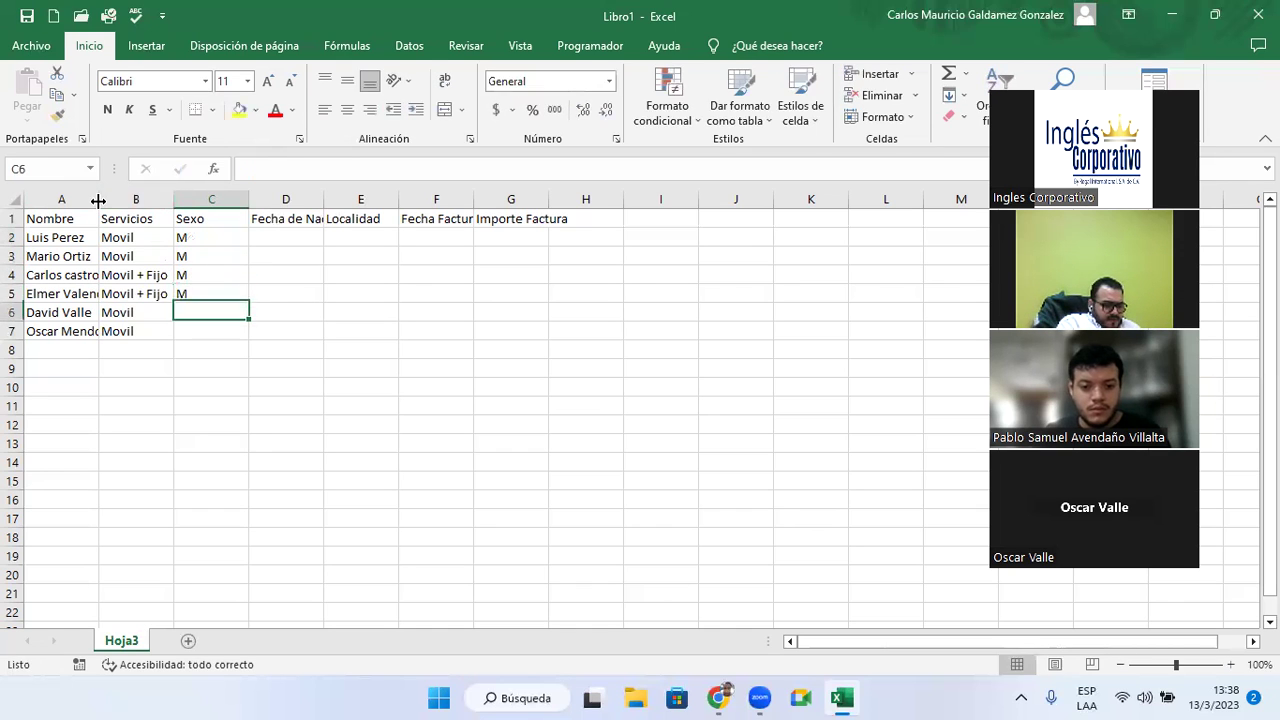
Overwrite the customer names in A6 and A7, with Sexo F for row 6 and M for row 7.
{"action": "key", "text": "Left"}
{"action": "key", "text": "Left"}
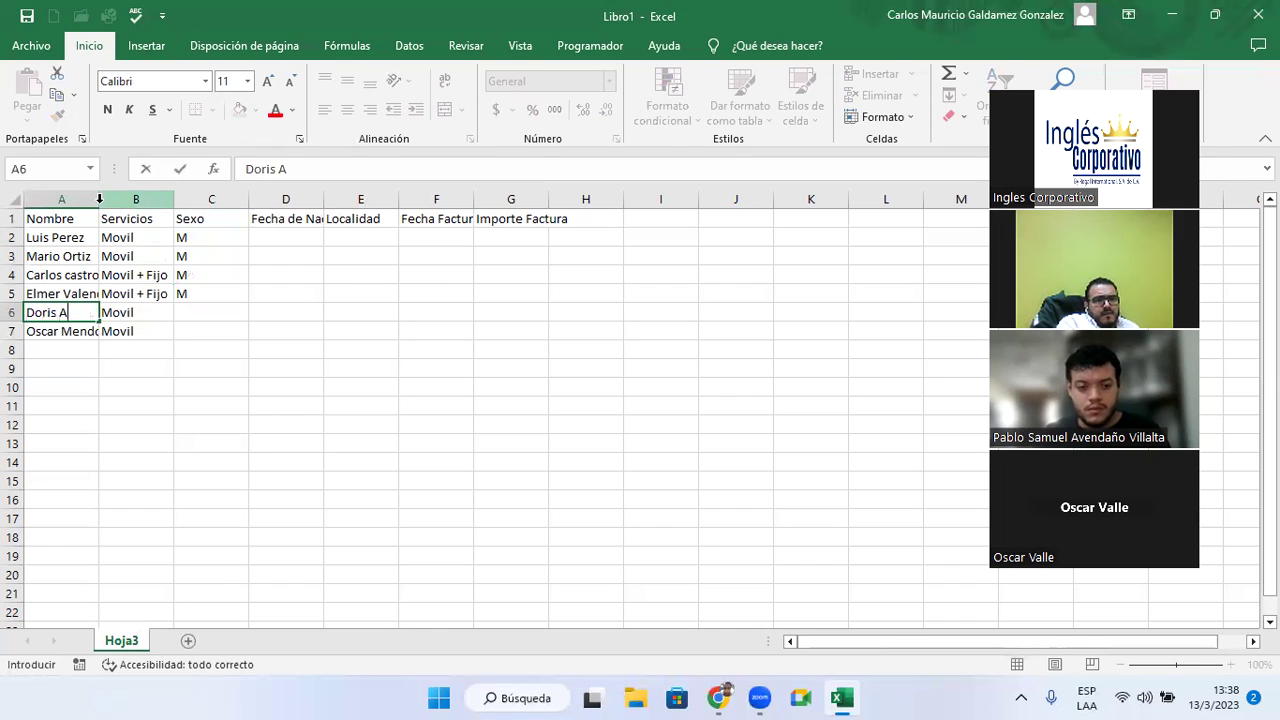
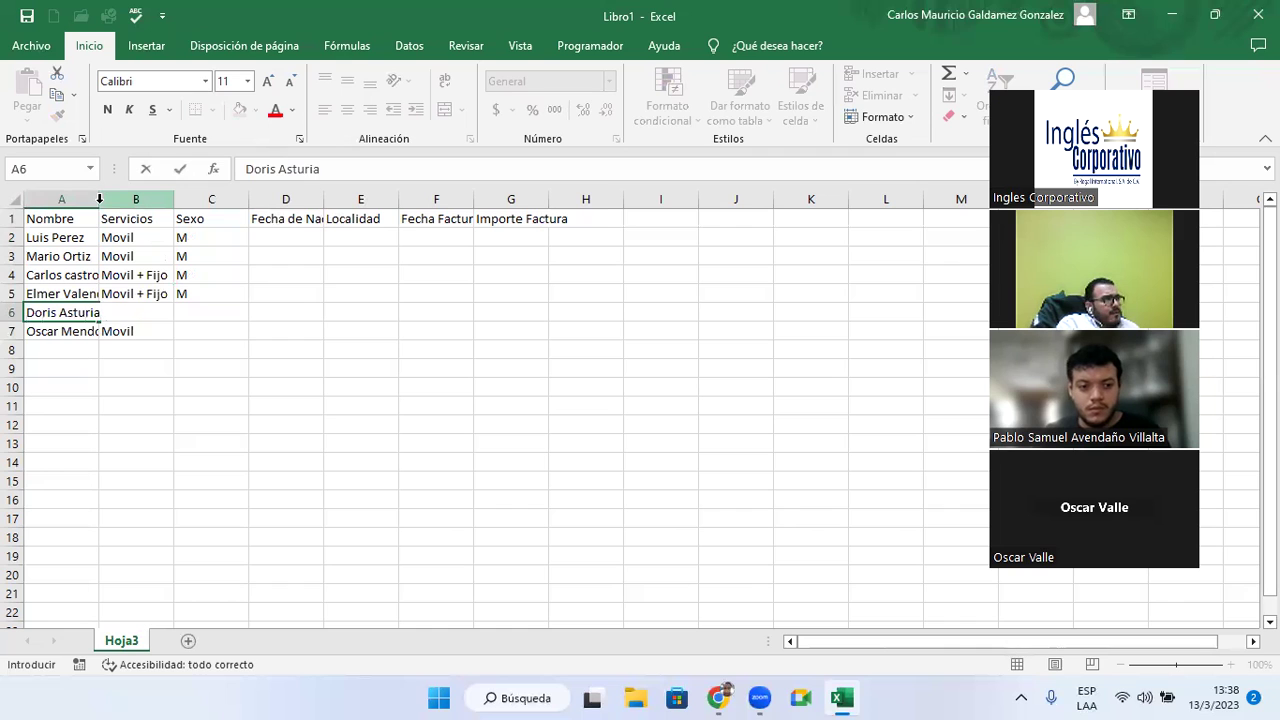
{"action": "key", "text": "Tab"}
{"action": "key", "text": "Tab"}
{"action": "type", "text": "F"}
{"action": "key", "text": "Return"}
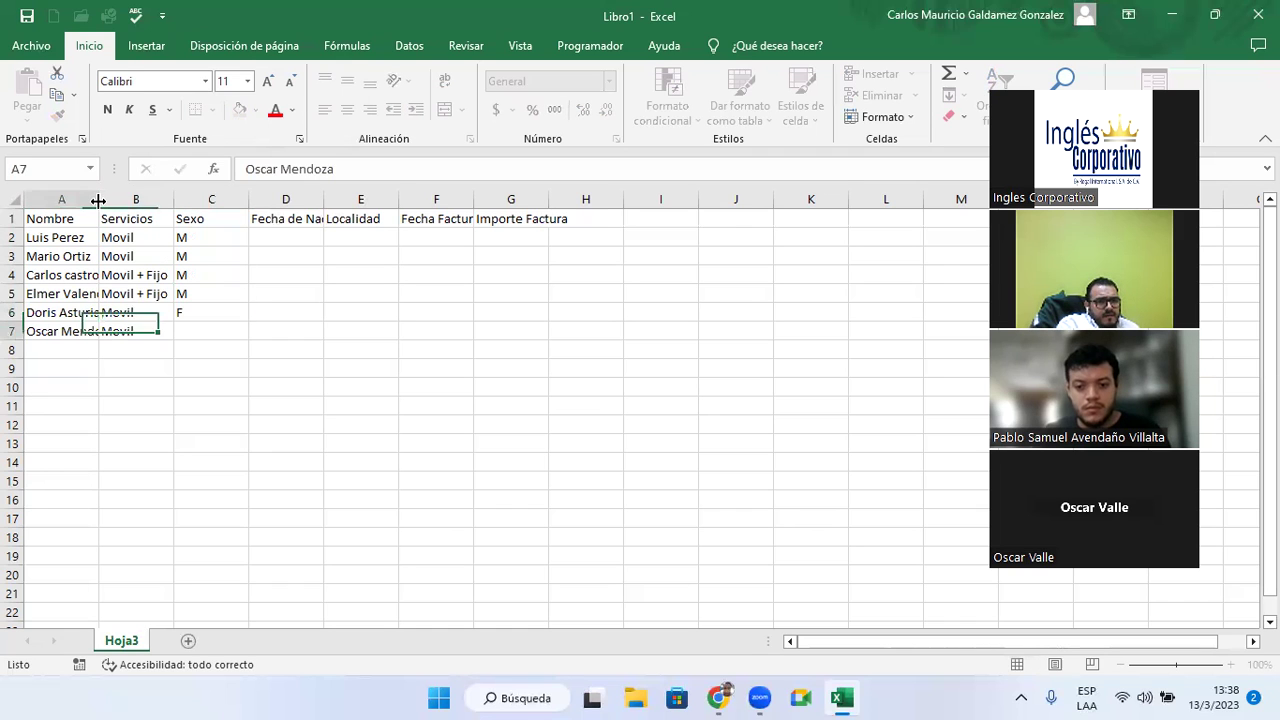
{"action": "type", "text": "M"}
{"action": "key", "text": "Tab"}
{"action": "type", "text": "M"}
{"action": "key", "text": "Tab"}
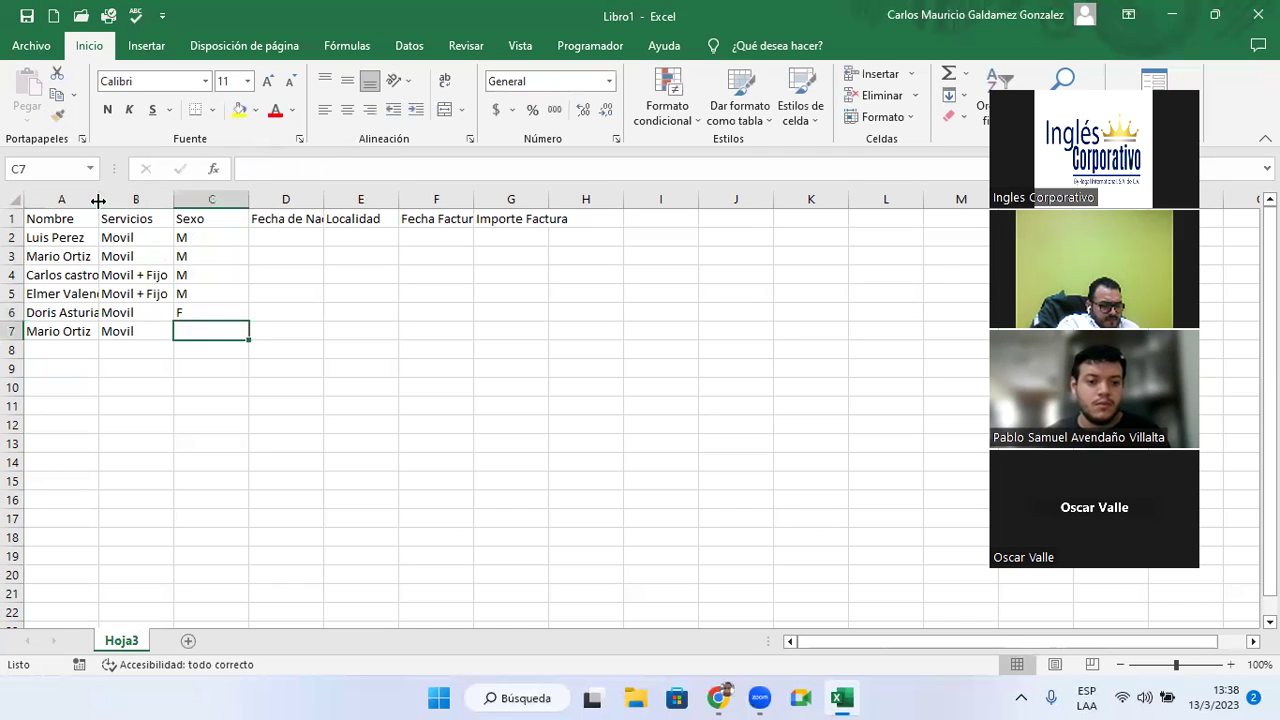
{"action": "key", "text": "Right"}
{"action": "key", "text": "Up"}
{"action": "key", "text": "Down"}
{"action": "key", "text": "Left"}
{"action": "type", "text": "M"}
{"action": "key", "text": "Tab"}
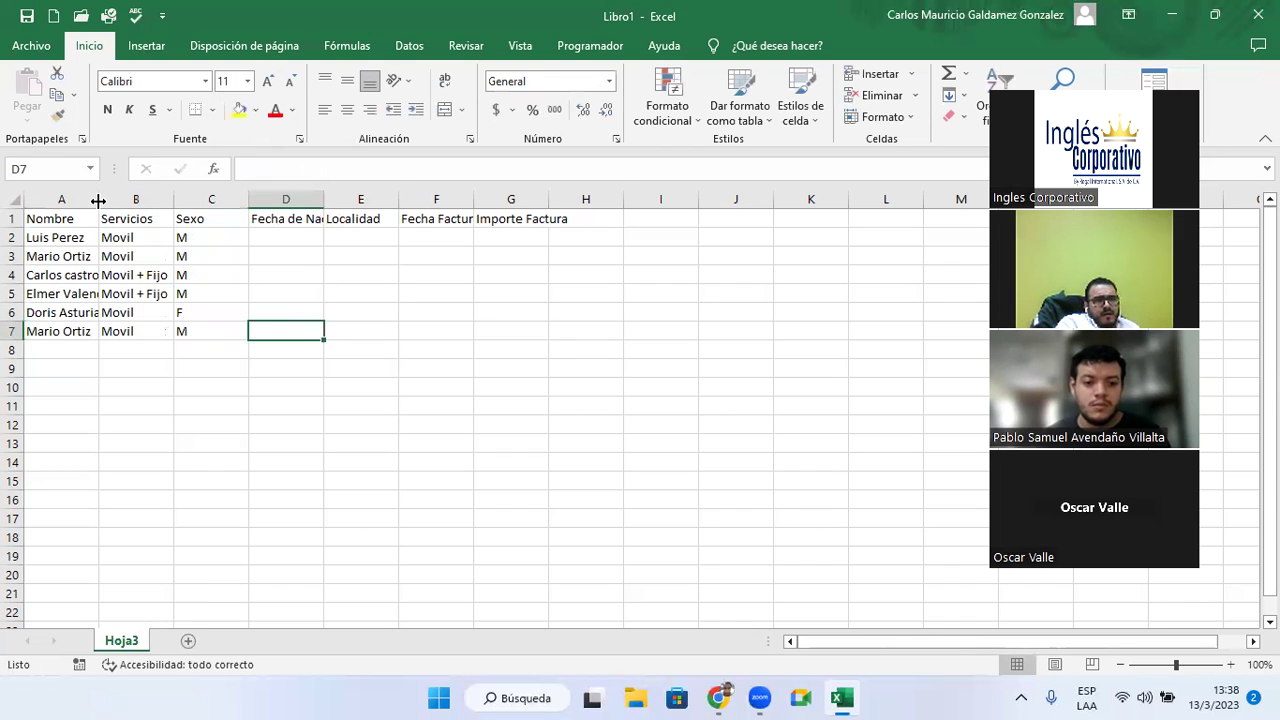
{"action": "key", "text": "Right"}
{"action": "key", "text": "Up"}
{"action": "key", "text": "Up"}
{"action": "key", "text": "Up"}
{"action": "key", "text": "Up"}
Replace the birth date header in D1 with 24.
{"action": "key", "text": "Left"}
{"action": "key", "text": "Up"}
{"action": "key", "text": "Up"}
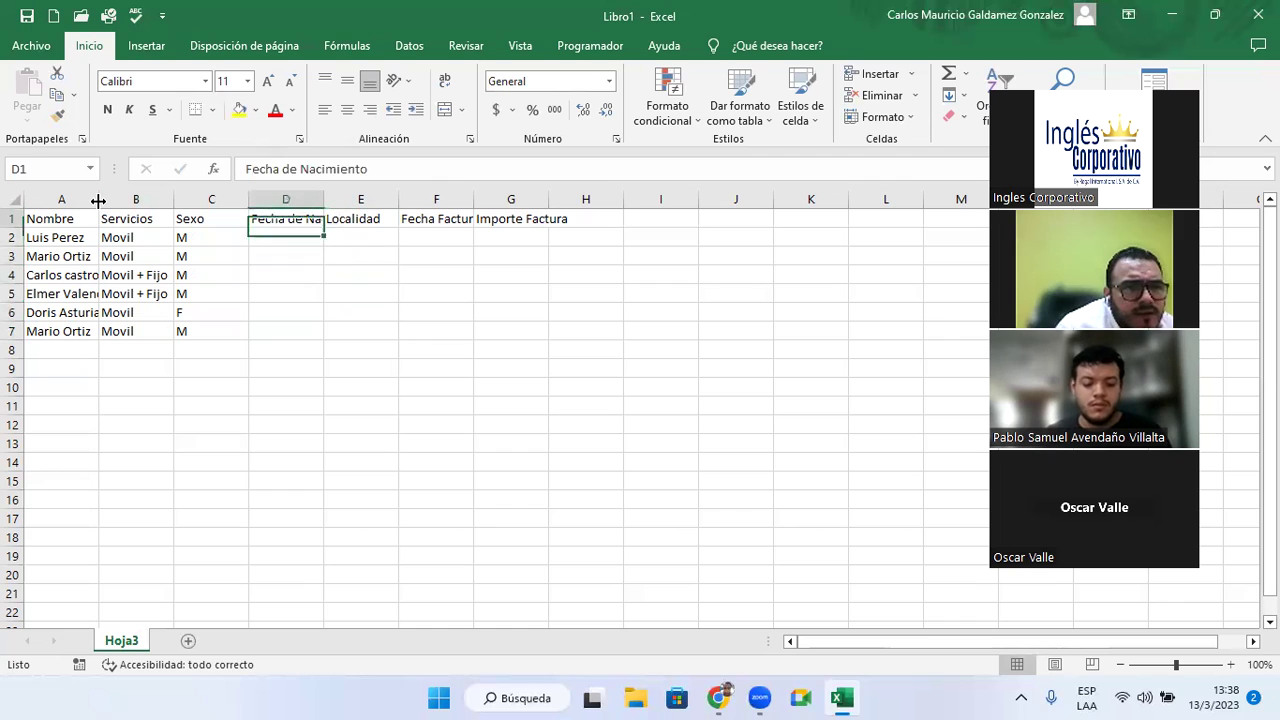
{"action": "type", "text": "24"}
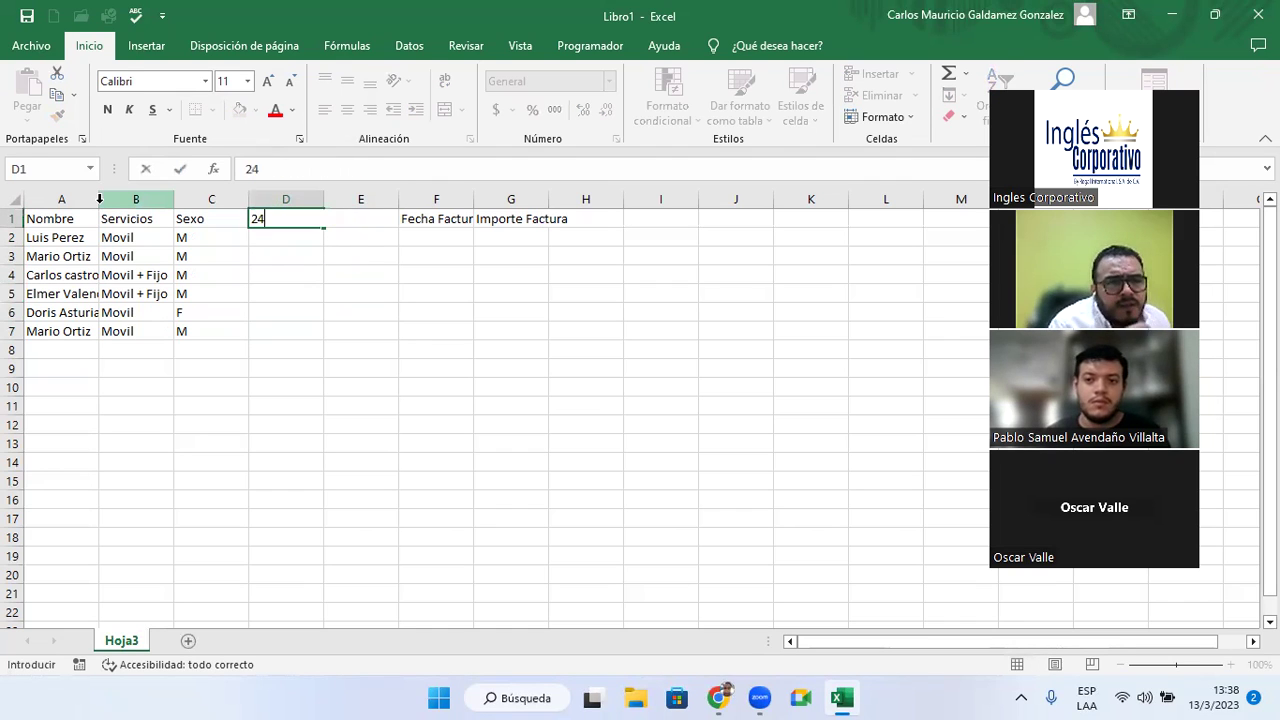
{"action": "type", "text": "/"}
{"action": "key", "text": "BackSpace"}
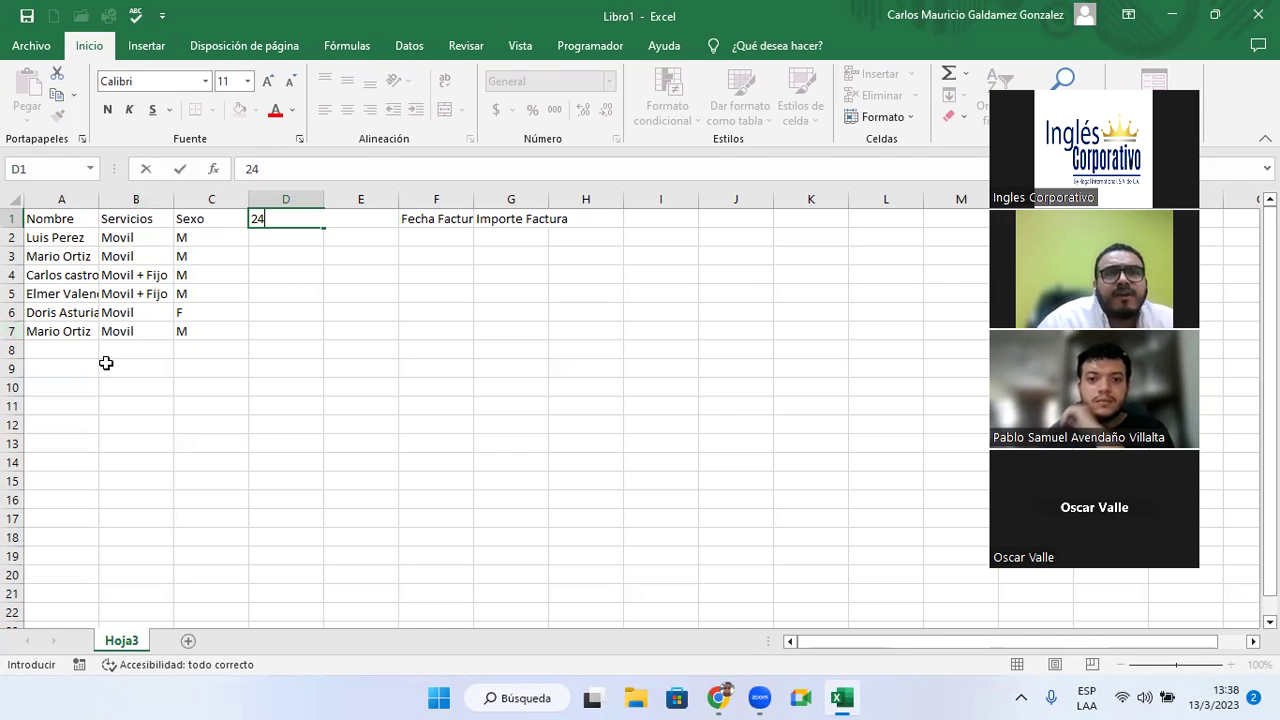
Autofit column A and edit the first name of the row 7 customer.
{"action": "double_click", "coordinate": [99, 199]}
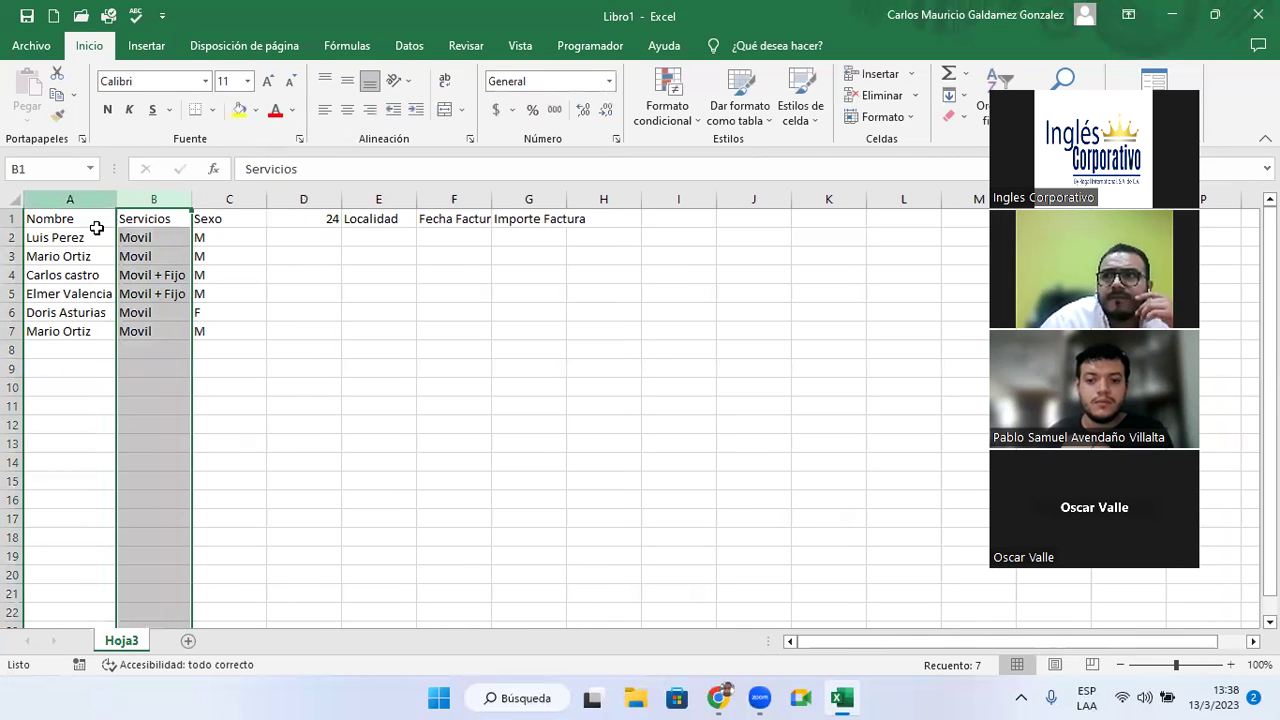
{"action": "left_click", "coordinate": [55, 328]}
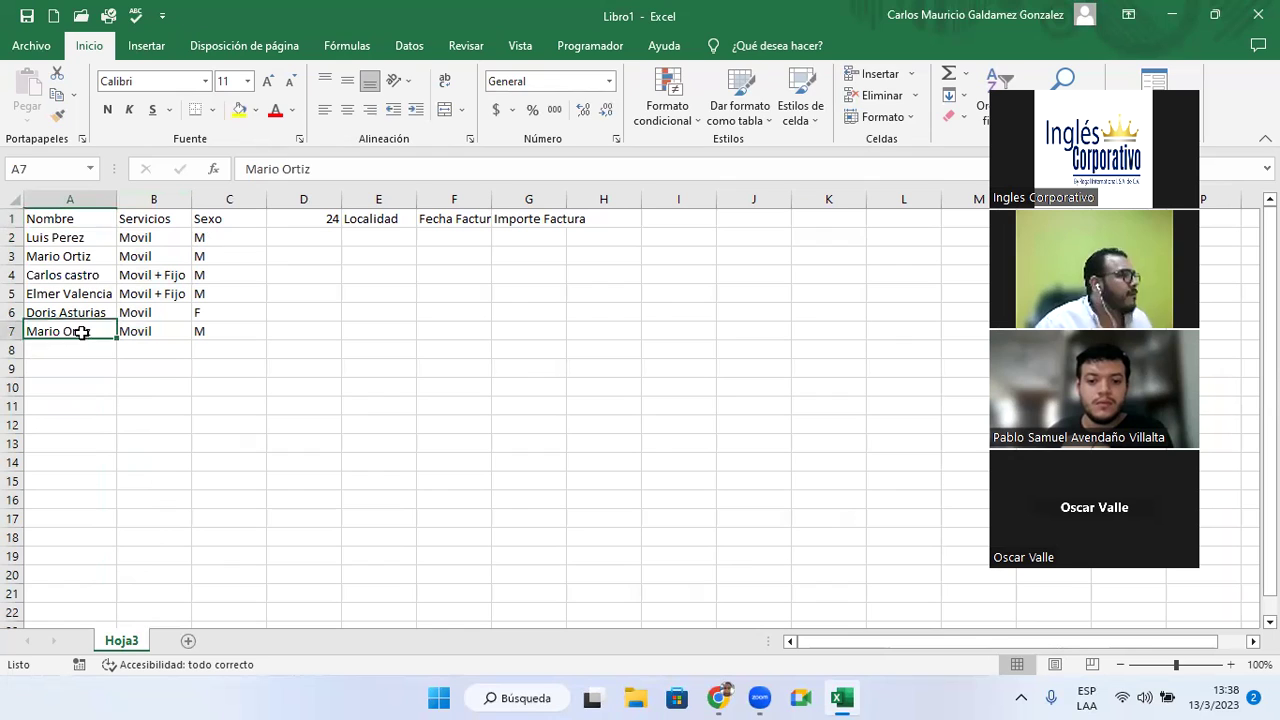
{"action": "double_click", "coordinate": [60, 331]}
{"action": "key", "text": "BackSpace"}
{"action": "key", "text": "BackSpace"}
{"action": "key", "text": "BackSpace"}
{"action": "key", "text": "BackSpace"}
{"action": "type", "text": "elvi"}
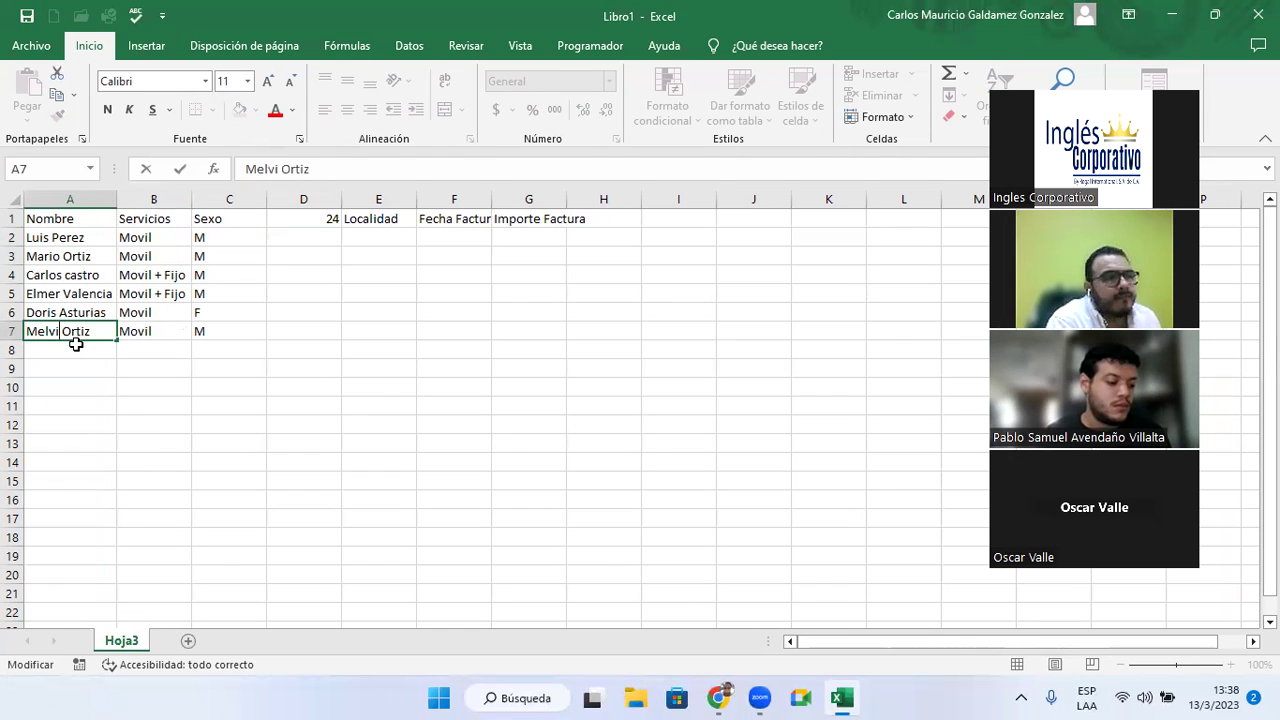
{"action": "type", "text": "n"}
{"action": "key", "text": "Tab"}
{"action": "key", "text": "Tab"}
{"action": "key", "text": "Tab"}
{"action": "key", "text": "Up"}
{"action": "key", "text": "Left"}
{"action": "key", "text": "Up"}
{"action": "key", "text": "Up"}
{"action": "key", "text": "Up"}
{"action": "key", "text": "Up"}
{"action": "key", "text": "Right"}
{"action": "key", "text": "Up"}
{"action": "key", "text": "ctrl+z"}
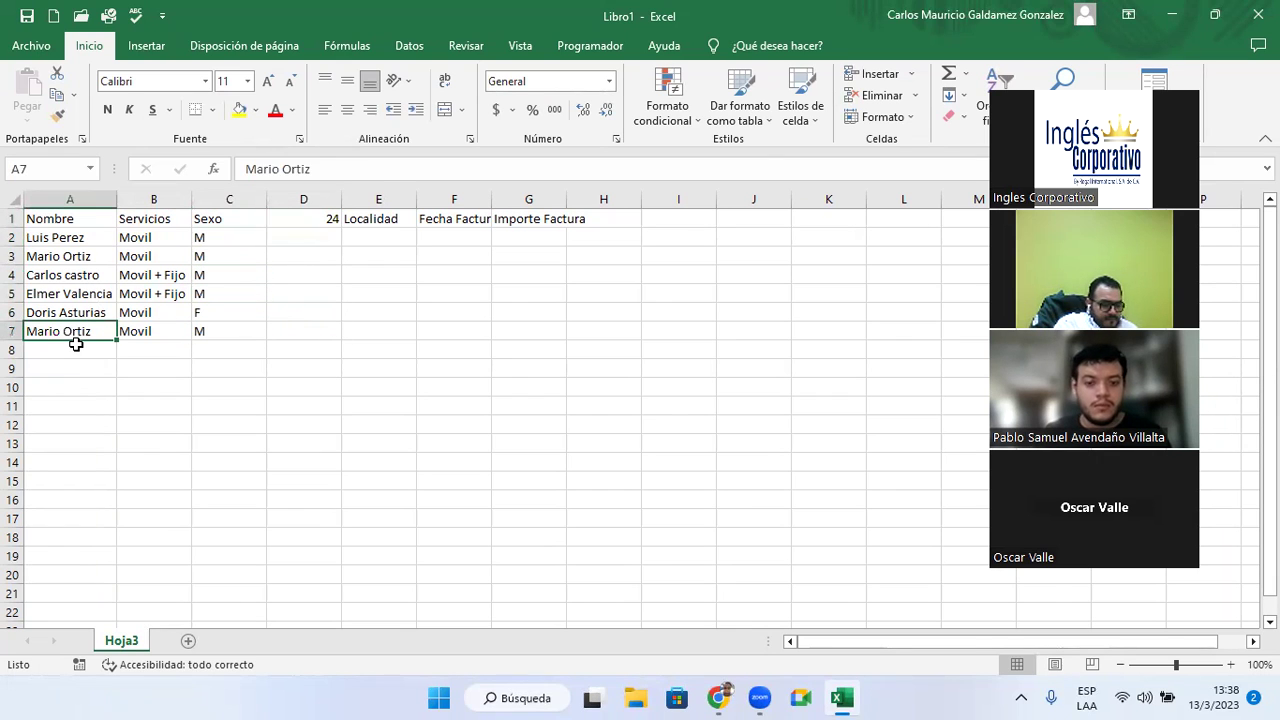
{"action": "key", "text": "ctrl+y"}
Delete column D, which holds 24, so Localidad shifts into column D.
{"action": "key", "text": "Right"}
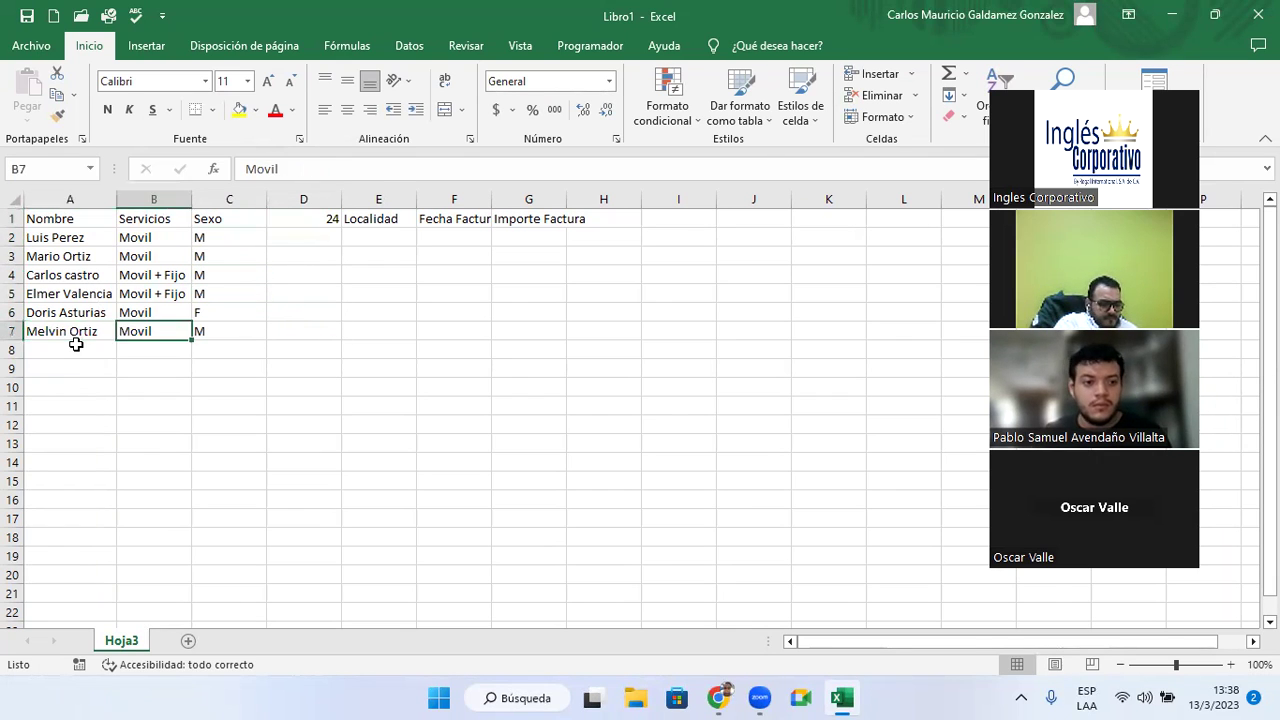
{"action": "key", "text": "Right"}
{"action": "key", "text": "Up"}
{"action": "key", "text": "Up"}
{"action": "key", "text": "Up"}
{"action": "key", "text": "Up"}
{"action": "key", "text": "Up"}
{"action": "key", "text": "Up"}
{"action": "key", "text": "Right"}
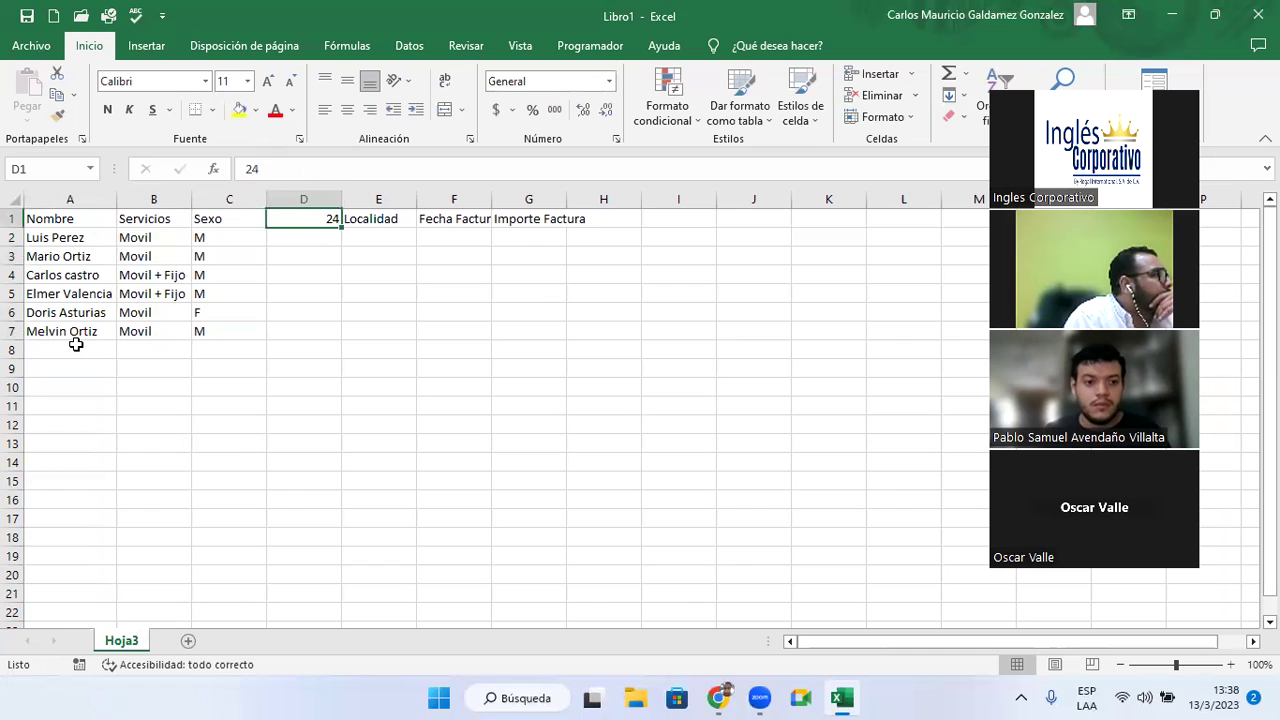
{"action": "right_click", "coordinate": [288, 200]}
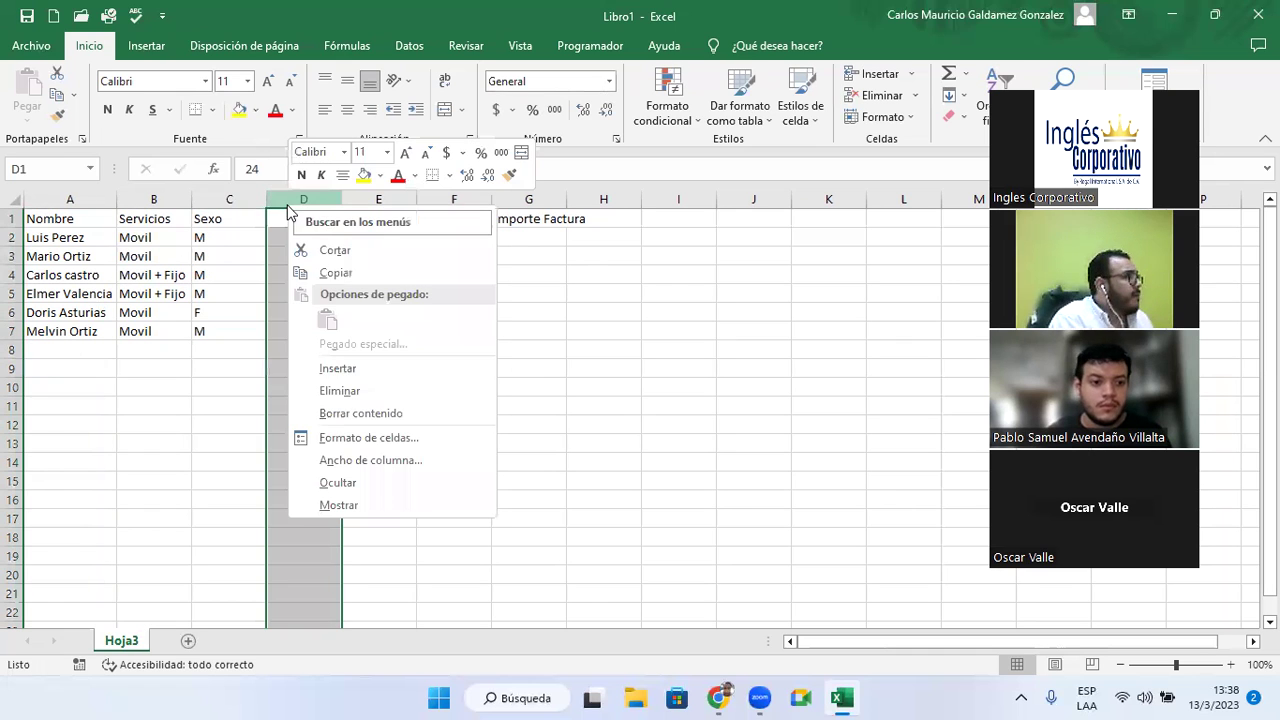
{"action": "left_click", "coordinate": [337, 390]}
Enter localities San Salvador, San Salvador, Sonsonate, San Vicente, San Salvador, Sonsonate in D2:D7.
{"action": "left_click", "coordinate": [295, 240]}
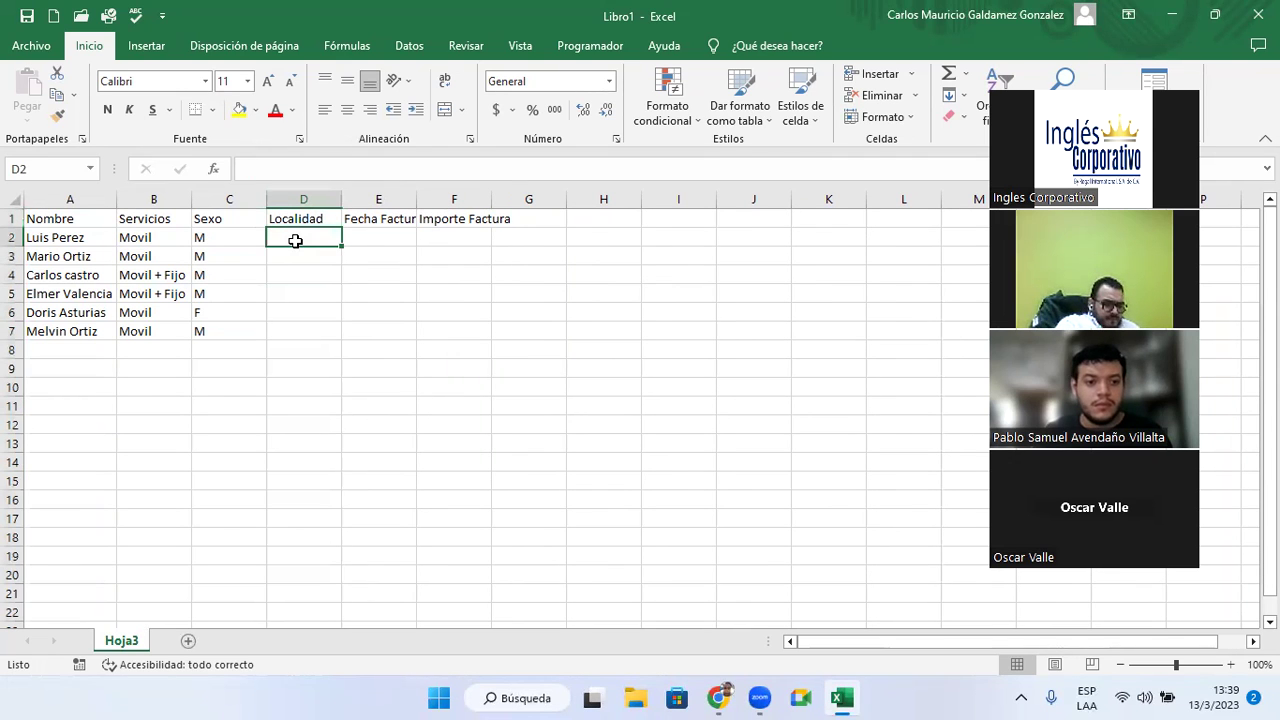
{"action": "type", "text": "San Salva"}
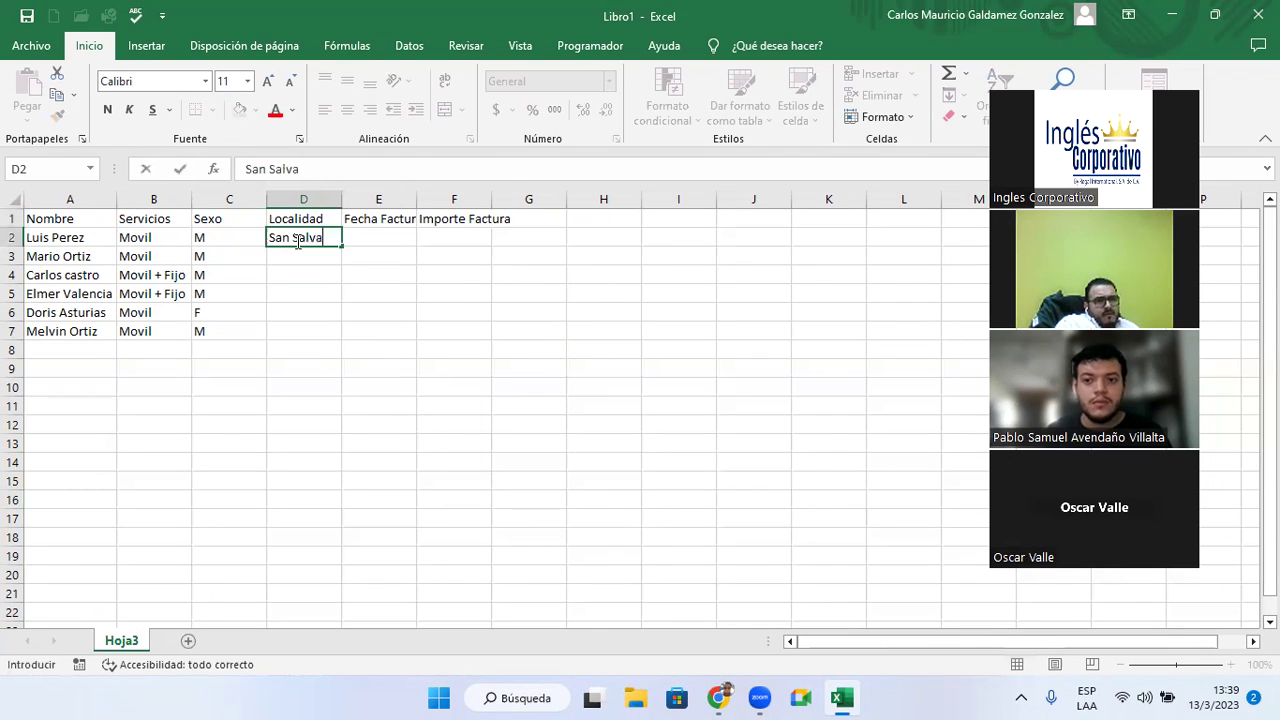
{"action": "type", "text": "dor"}
{"action": "key", "text": "Return"}
{"action": "type", "text": "S"}
{"action": "key", "text": "Return"}
{"action": "type", "text": "Sons"}
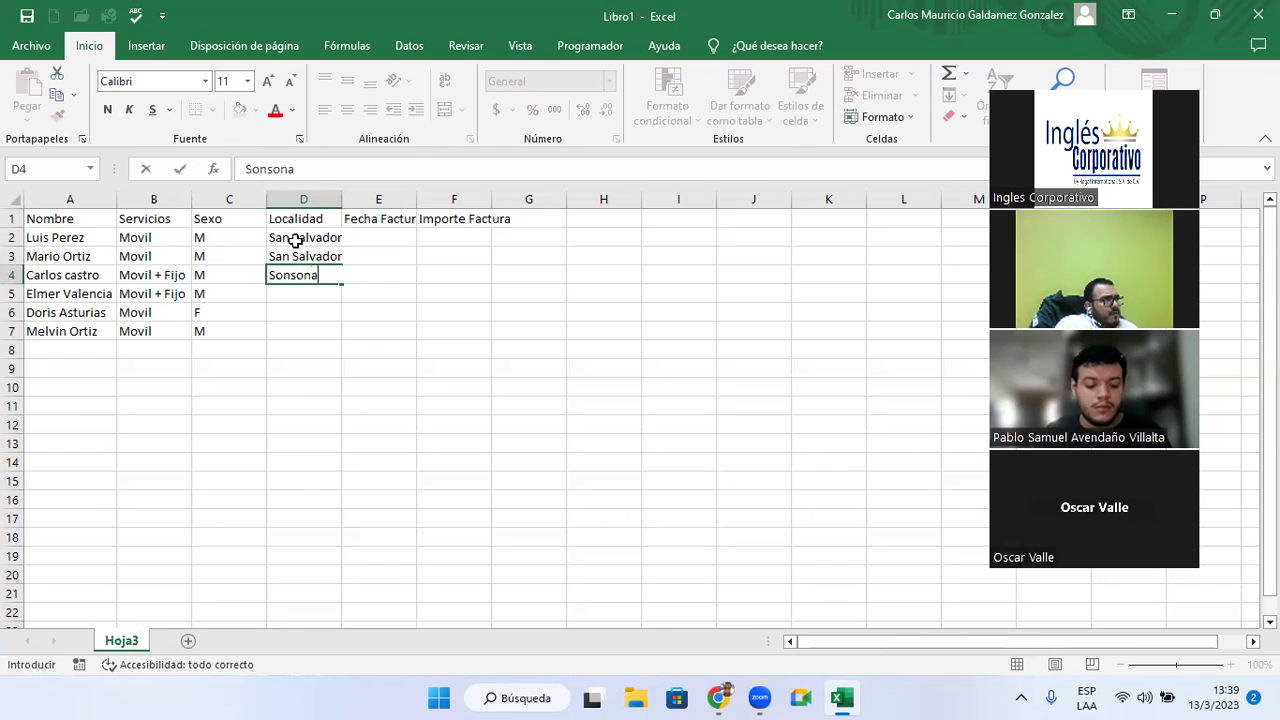
{"action": "key", "text": "Return"}
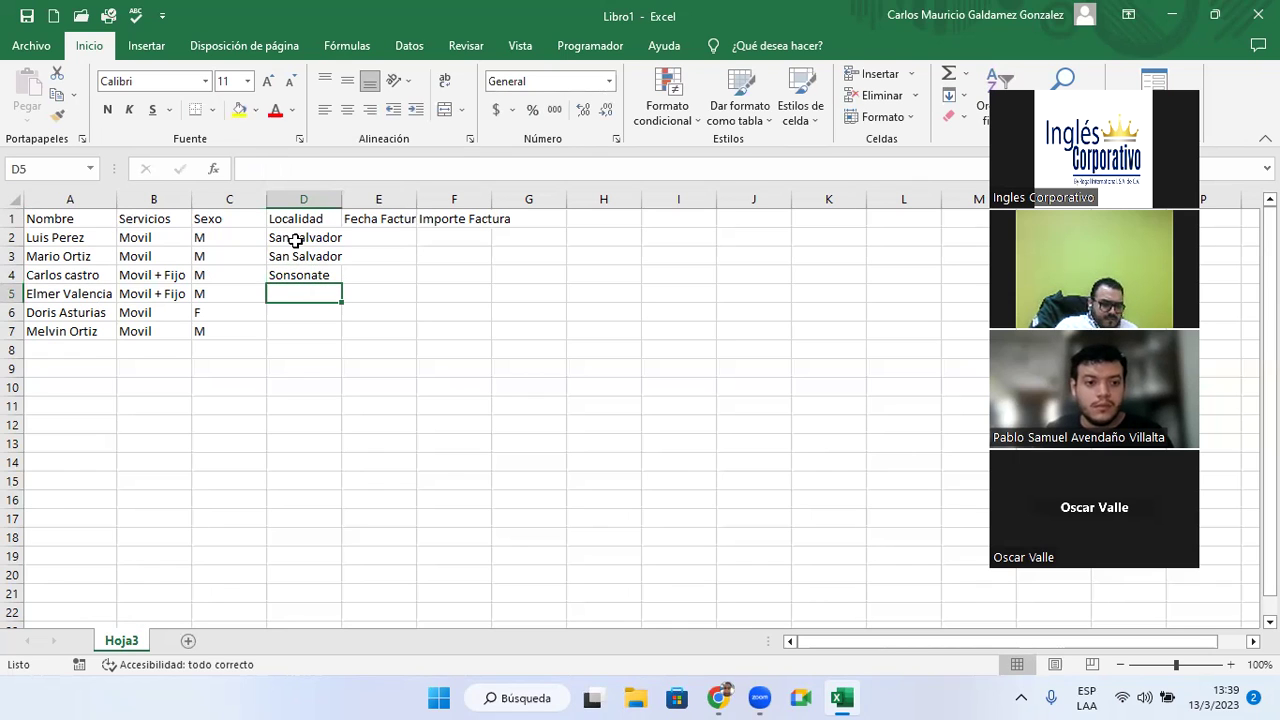
{"action": "type", "text": "San Vicente"}
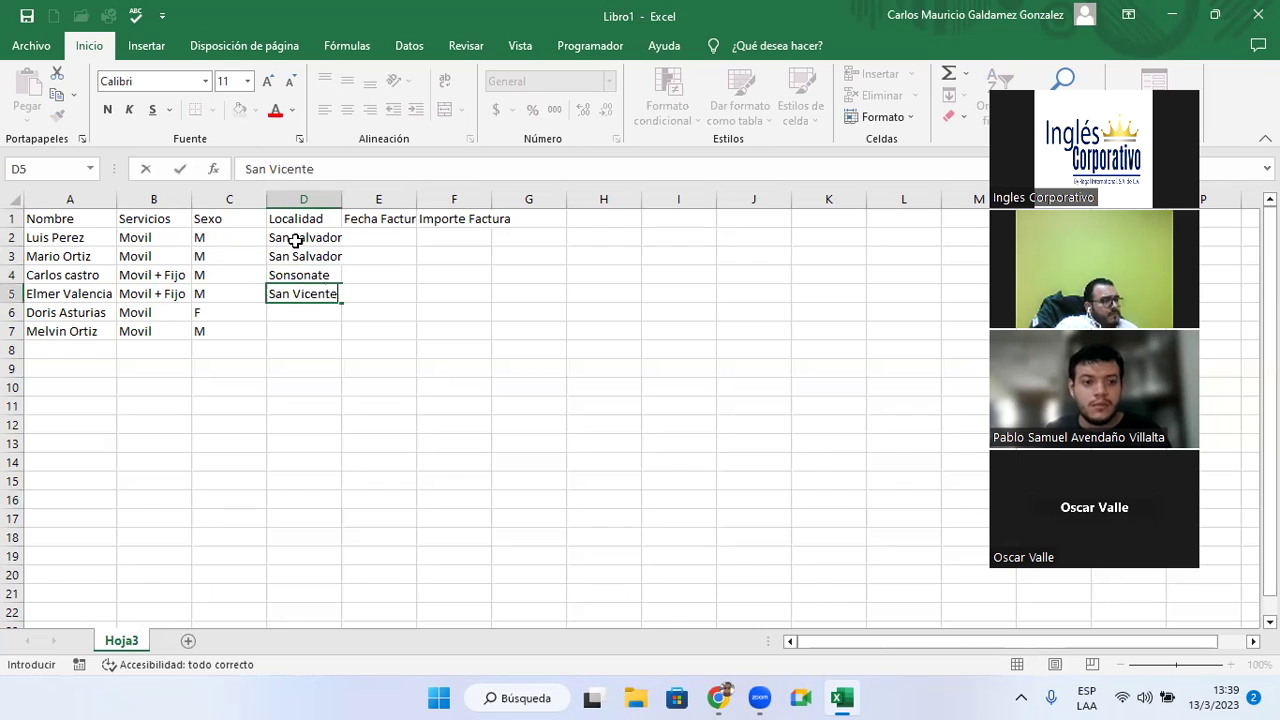
{"action": "key", "text": "Return"}
{"action": "type", "text": "San "}
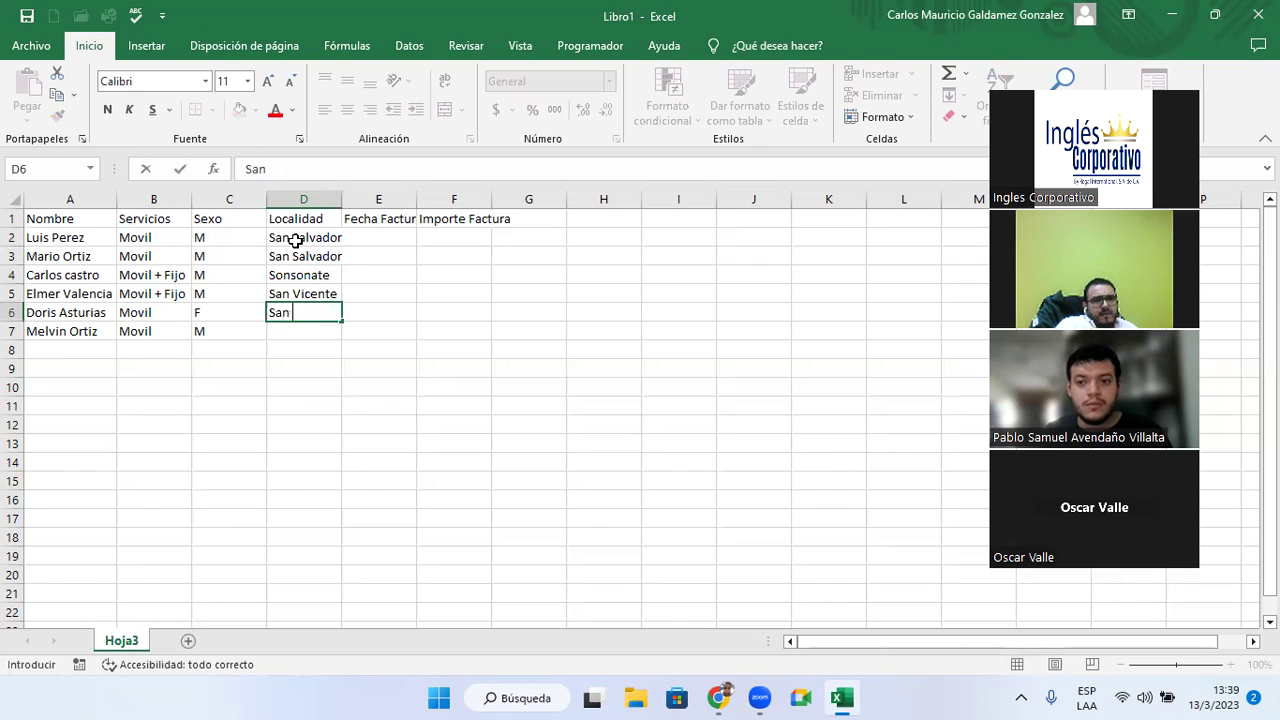
{"action": "type", "text": "Salvador"}
{"action": "key", "text": "Return"}
{"action": "type", "text": "Sonsonate"}
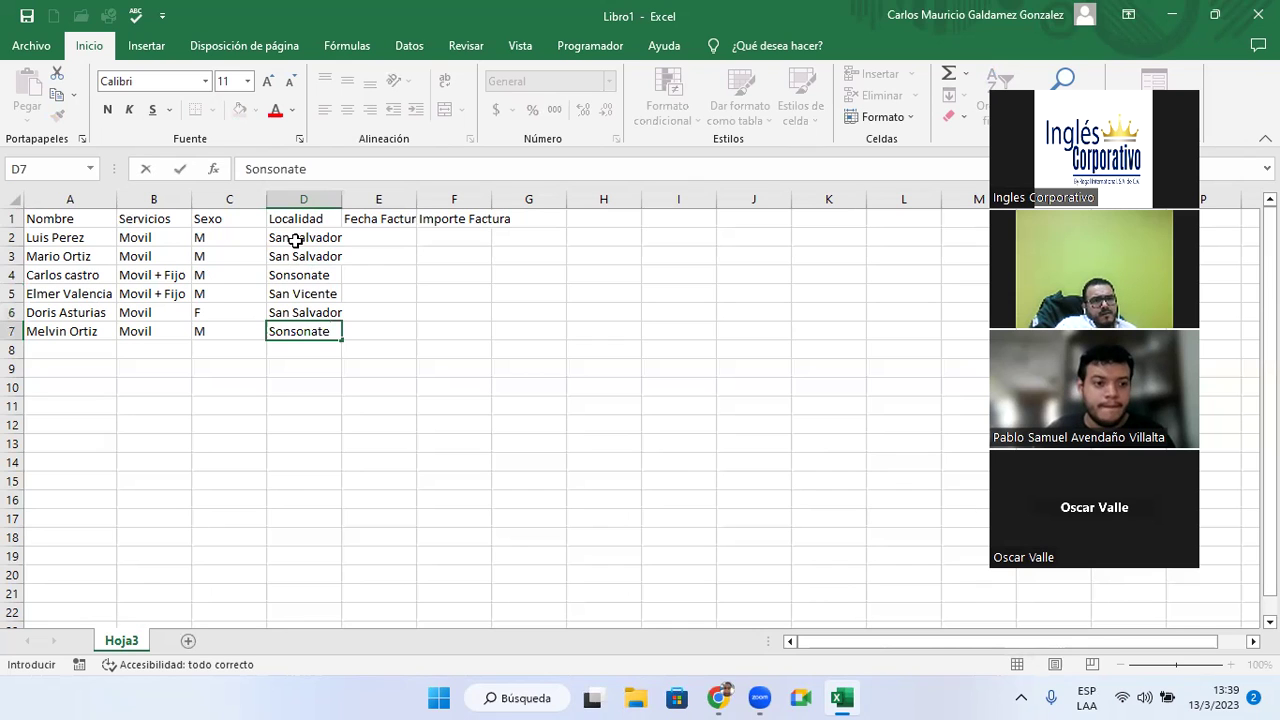
{"action": "key", "text": "Tab"}
{"action": "key", "text": "Up"}
{"action": "key", "text": "Up"}
{"action": "key", "text": "Up"}
{"action": "key", "text": "Up"}
{"action": "key", "text": "Up"}
Enter ene-13 as the invoice date in E2 and copy it down to E3:E7.
{"action": "type", "text": "ene-13"}
{"action": "key", "text": "Return"}
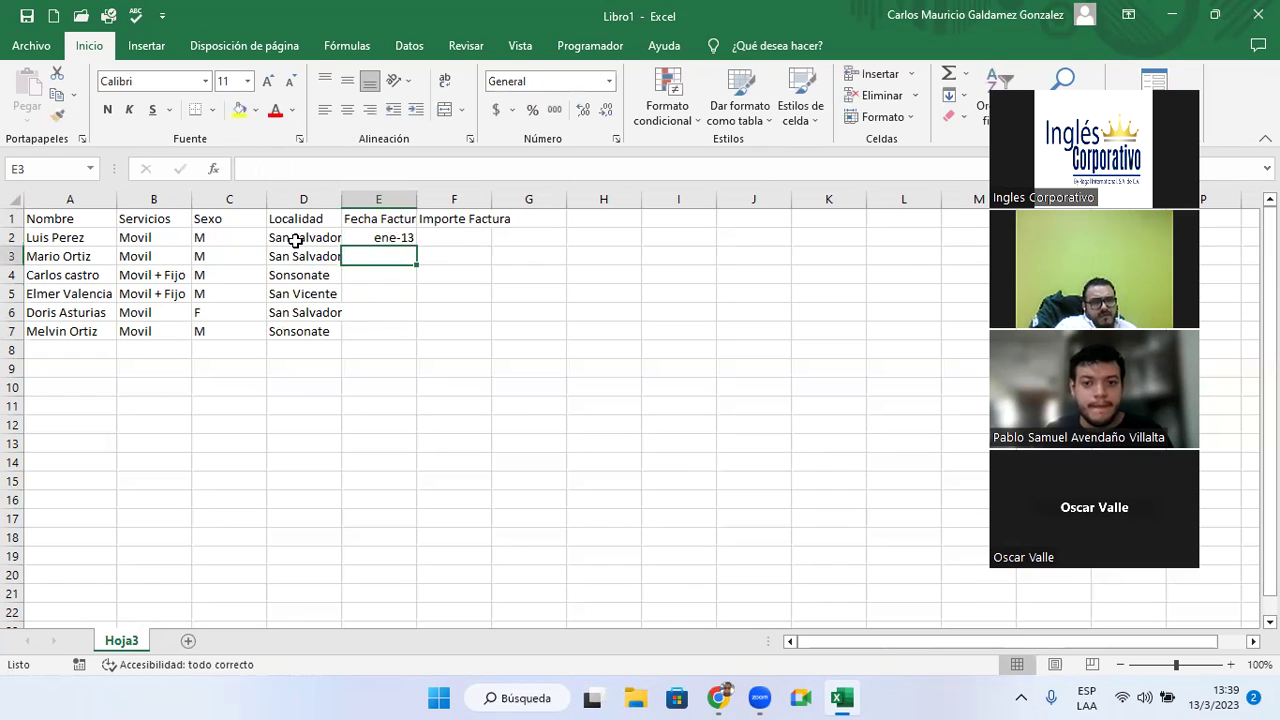
{"action": "key", "text": "Up"}
{"action": "key", "text": "ctrl+c"}
{"action": "key", "text": "Down"}
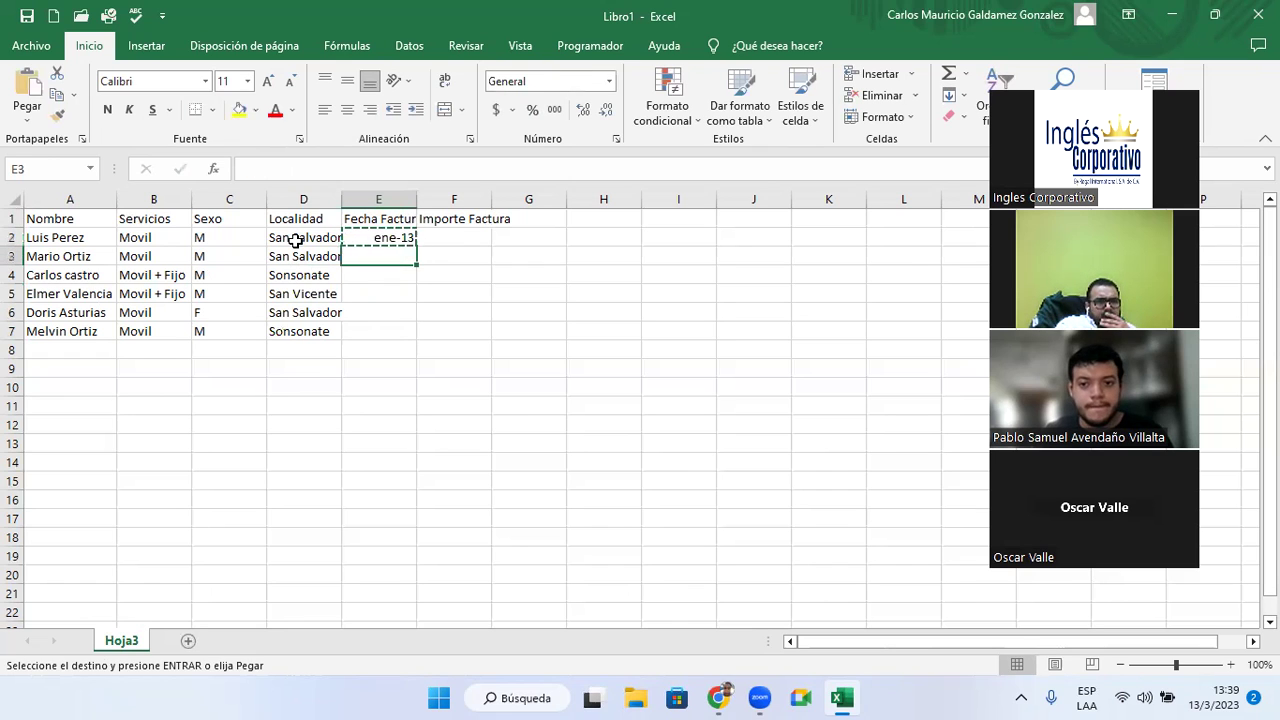
{"action": "key", "text": "shift+Down"}
{"action": "key", "text": "shift+Down"}
{"action": "key", "text": "shift+Down"}
{"action": "key", "text": "shift+Down"}
{"action": "key", "text": "ctrl+v"}
Autofit column E so the Fecha Factura header fits.
{"action": "key", "text": "Right"}
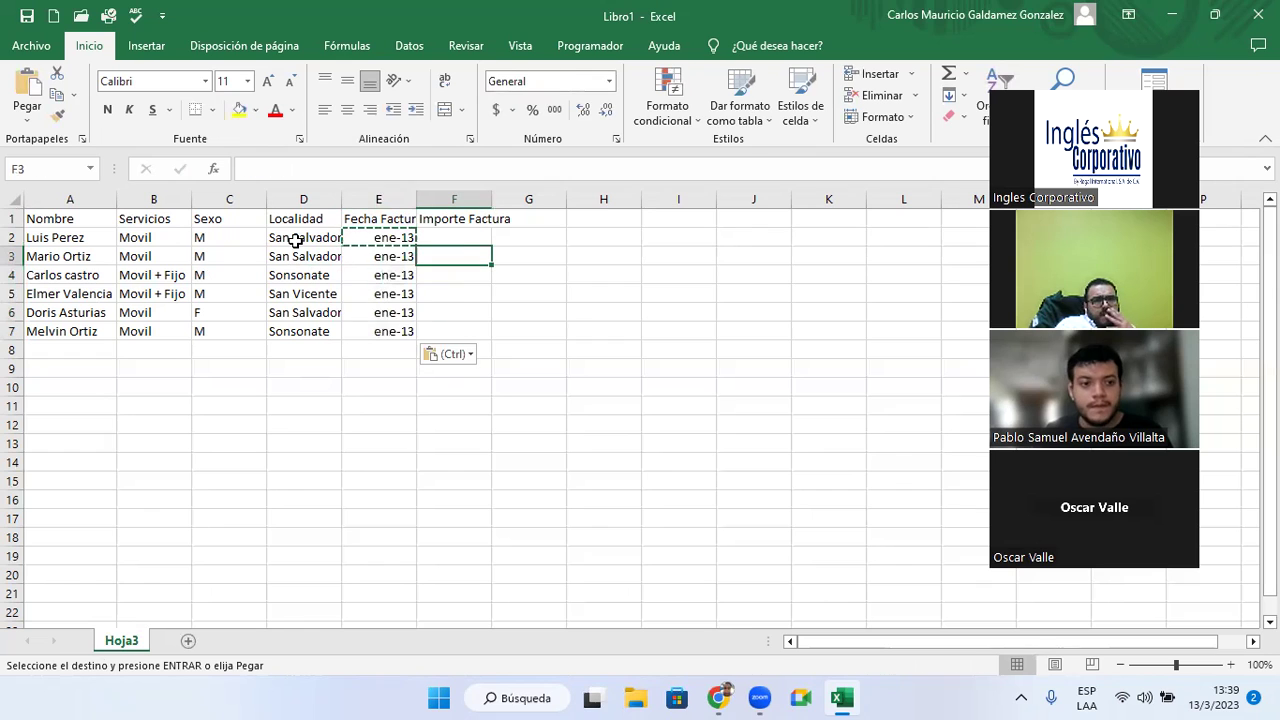
{"action": "double_click", "coordinate": [417, 199]}
{"action": "left_click", "coordinate": [462, 232]}
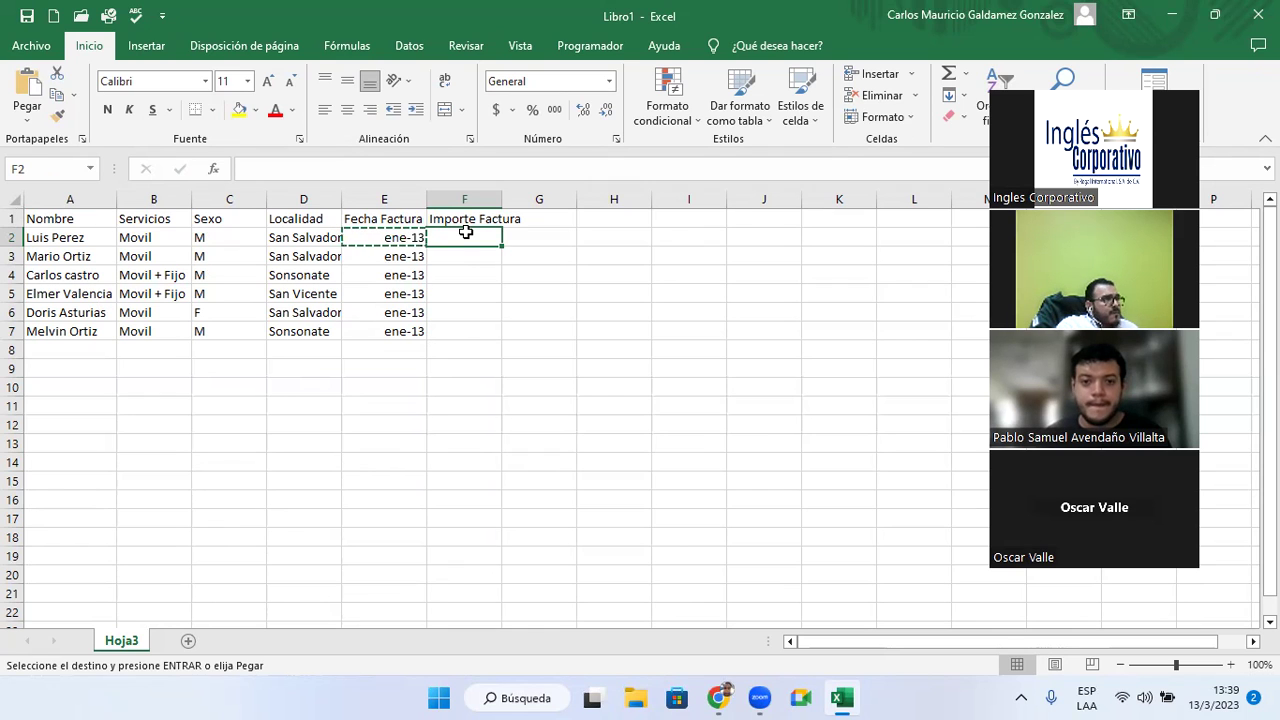
Enter invoice amounts 4743, 45, 47, 43, 47 and 45 in F2:F7.
{"action": "type", "text": "47"}
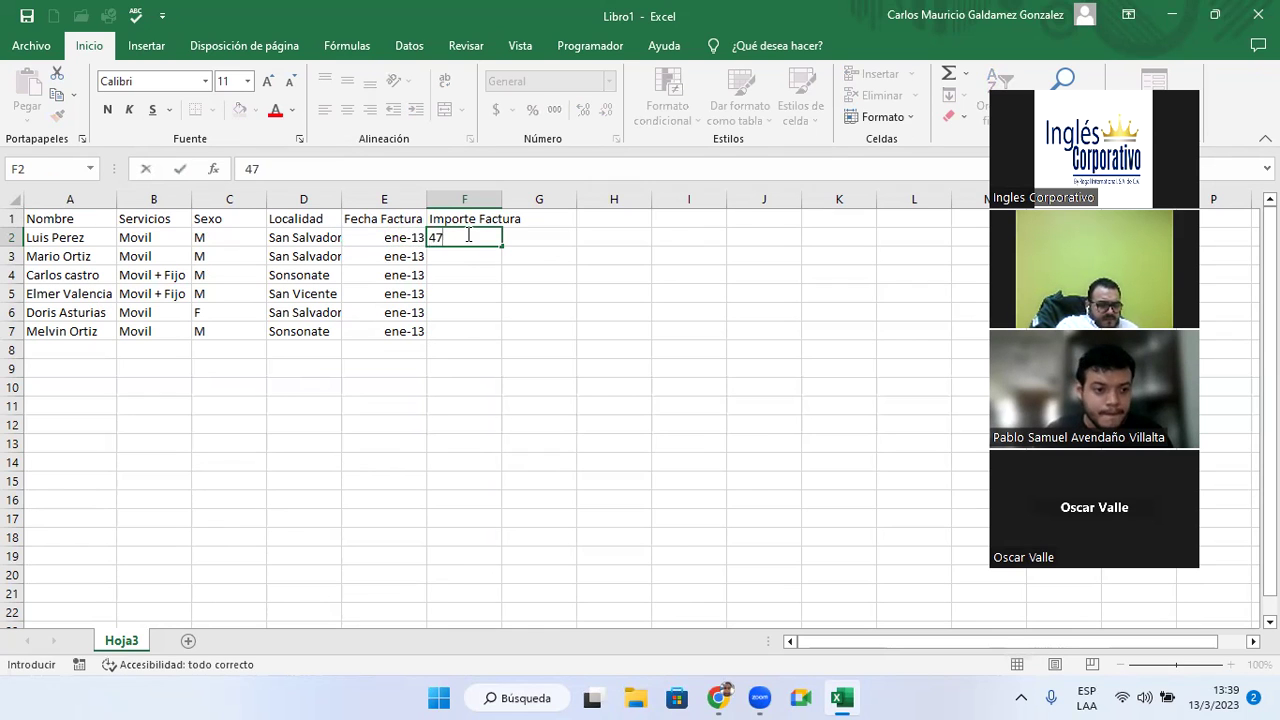
{"action": "type", "text": "43"}
{"action": "key", "text": "Return"}
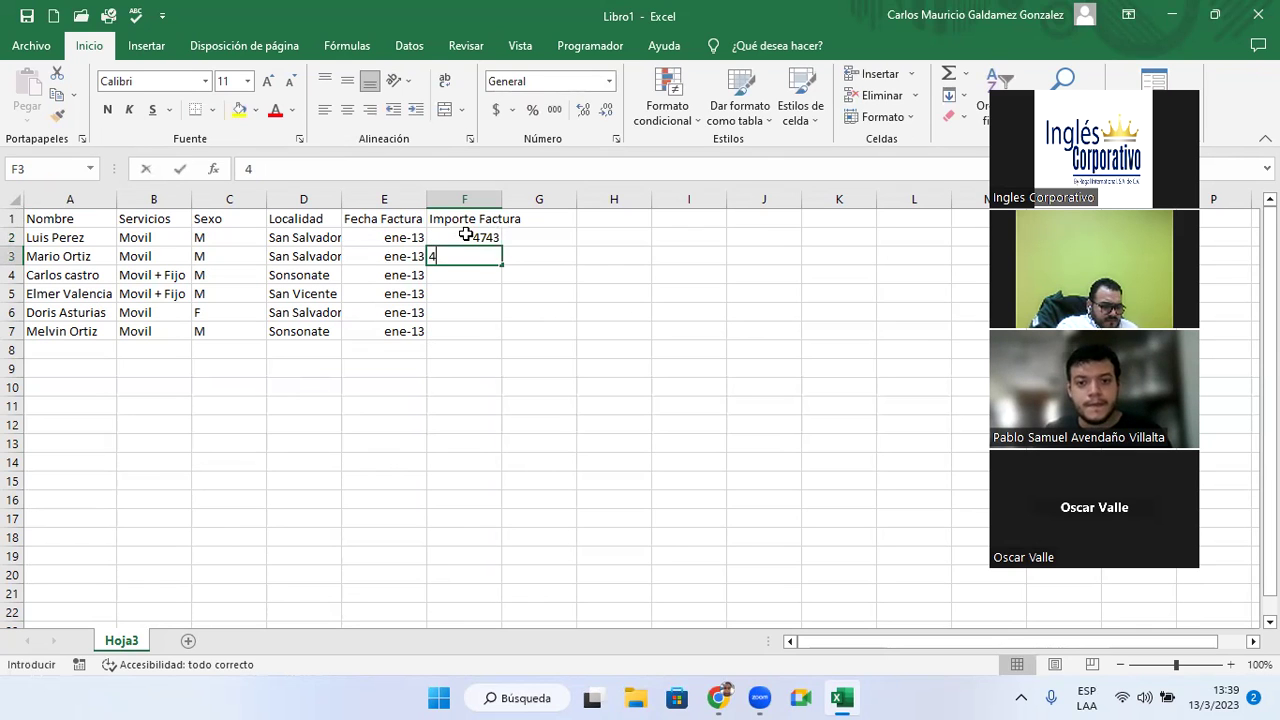
{"action": "type", "text": "45"}
{"action": "key", "text": "Return"}
{"action": "type", "text": "47"}
{"action": "key", "text": "Return"}
{"action": "type", "text": "43"}
{"action": "key", "text": "Return"}
{"action": "type", "text": "47"}
{"action": "key", "text": "Return"}
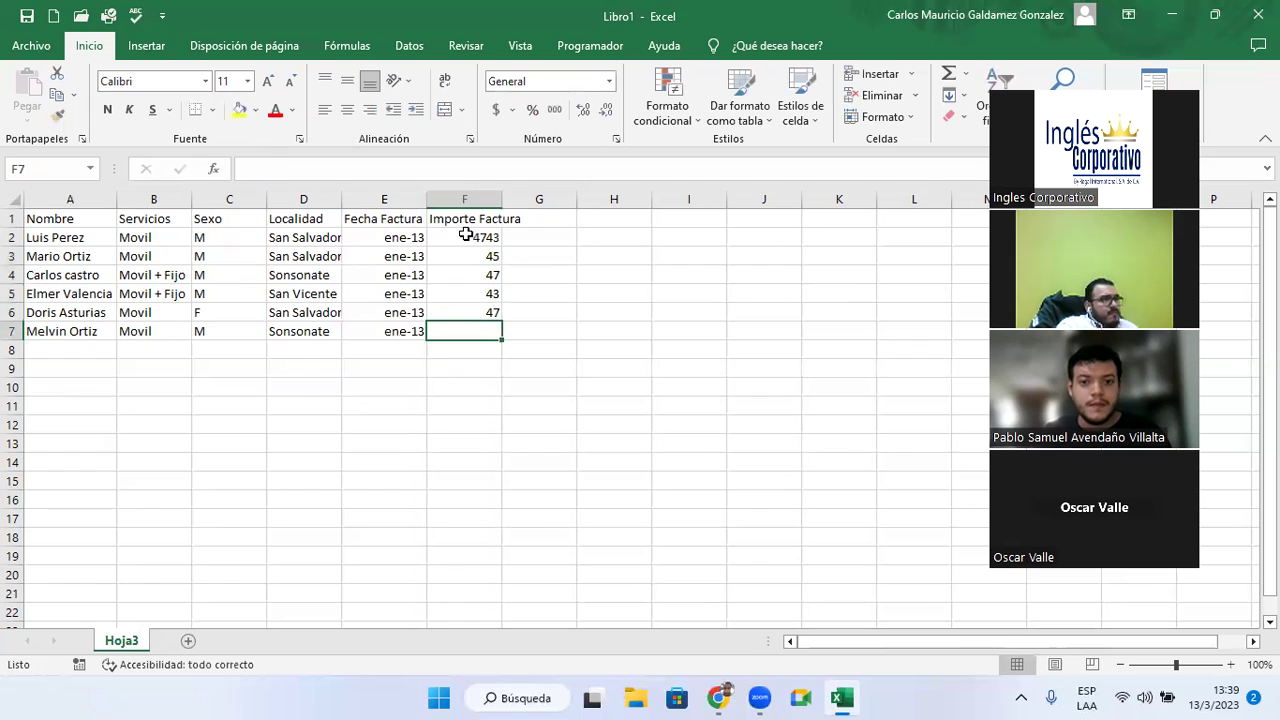
{"action": "type", "text": "45"}
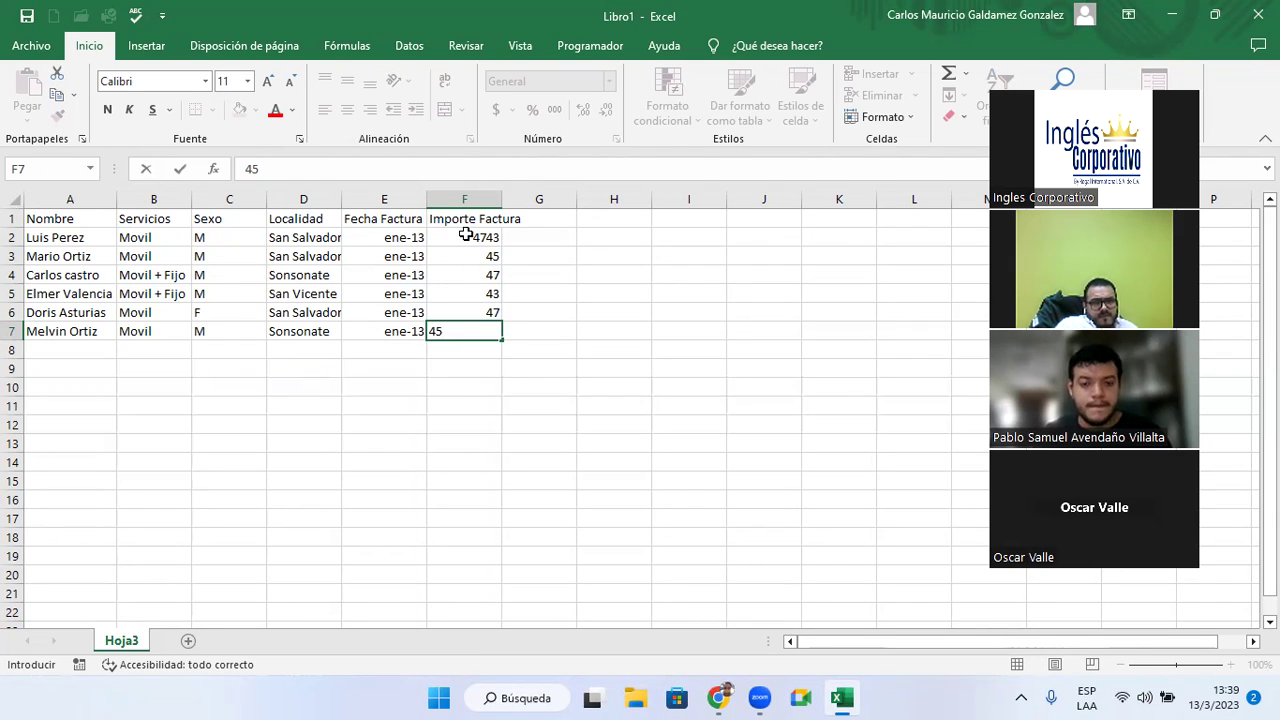
{"action": "key", "text": "Return"}
{"action": "key", "text": "Up"}
{"action": "key", "text": "Up"}
{"action": "key", "text": "Left"}
{"action": "key", "text": "Left"}
{"action": "key", "text": "Left"}
{"action": "key", "text": "Down"}
{"action": "key", "text": "Left"}
{"action": "key", "text": "Left"}
{"action": "key", "text": "Right"}
{"action": "key", "text": "Down"}
{"action": "key", "text": "Left"}
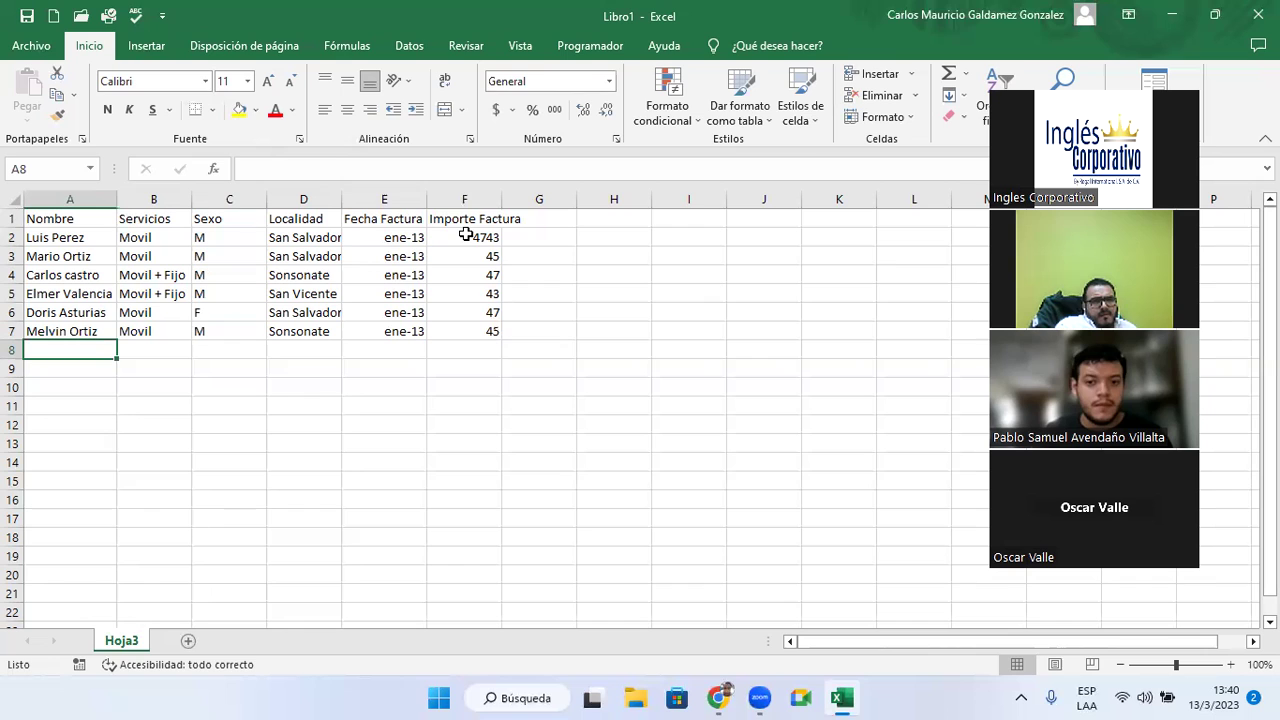
Type five new customers' full names into A8:A12 under Nombre.
{"action": "key", "text": "Return"}
{"action": "key", "text": "Return"}
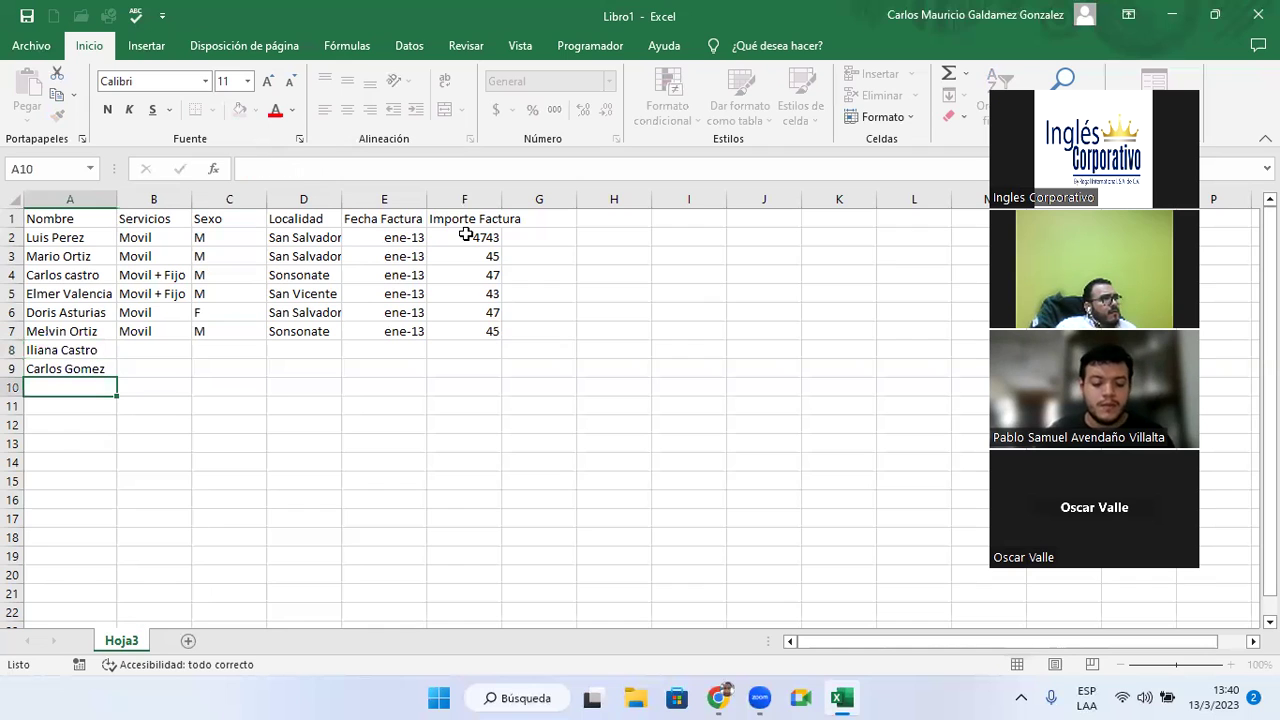
{"action": "key", "text": "Return"}
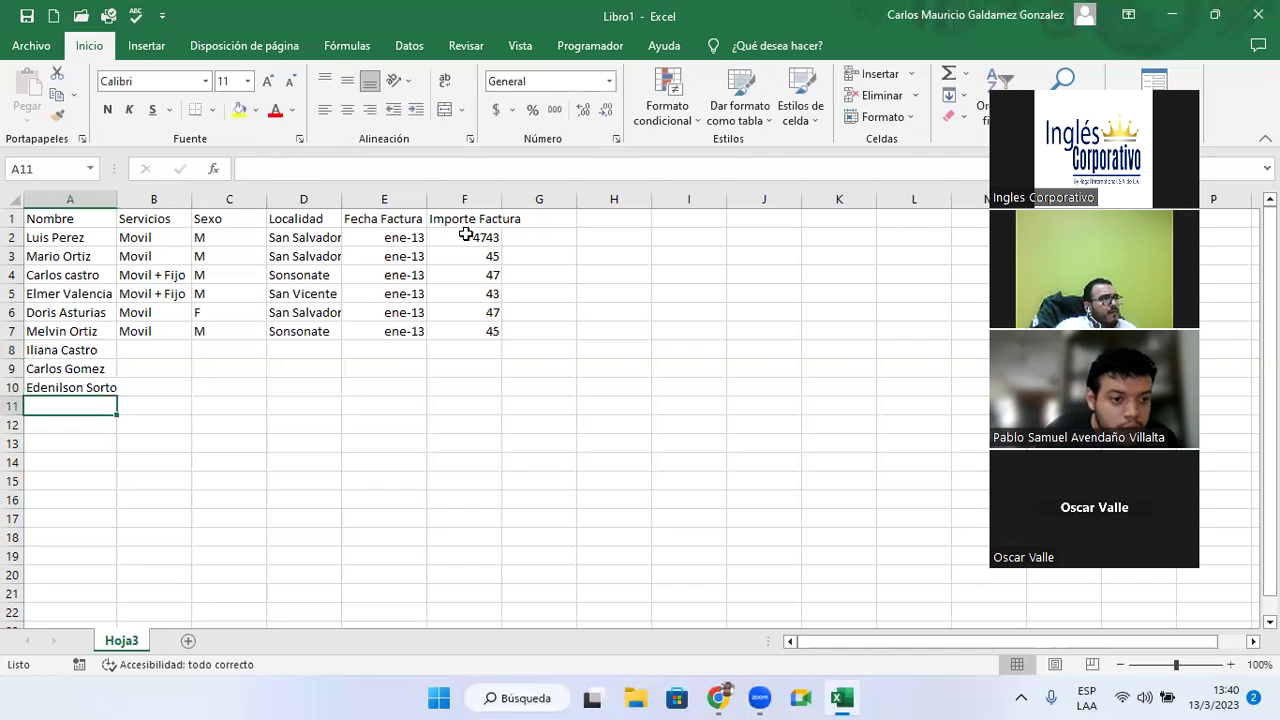
{"action": "key", "text": "Return"}
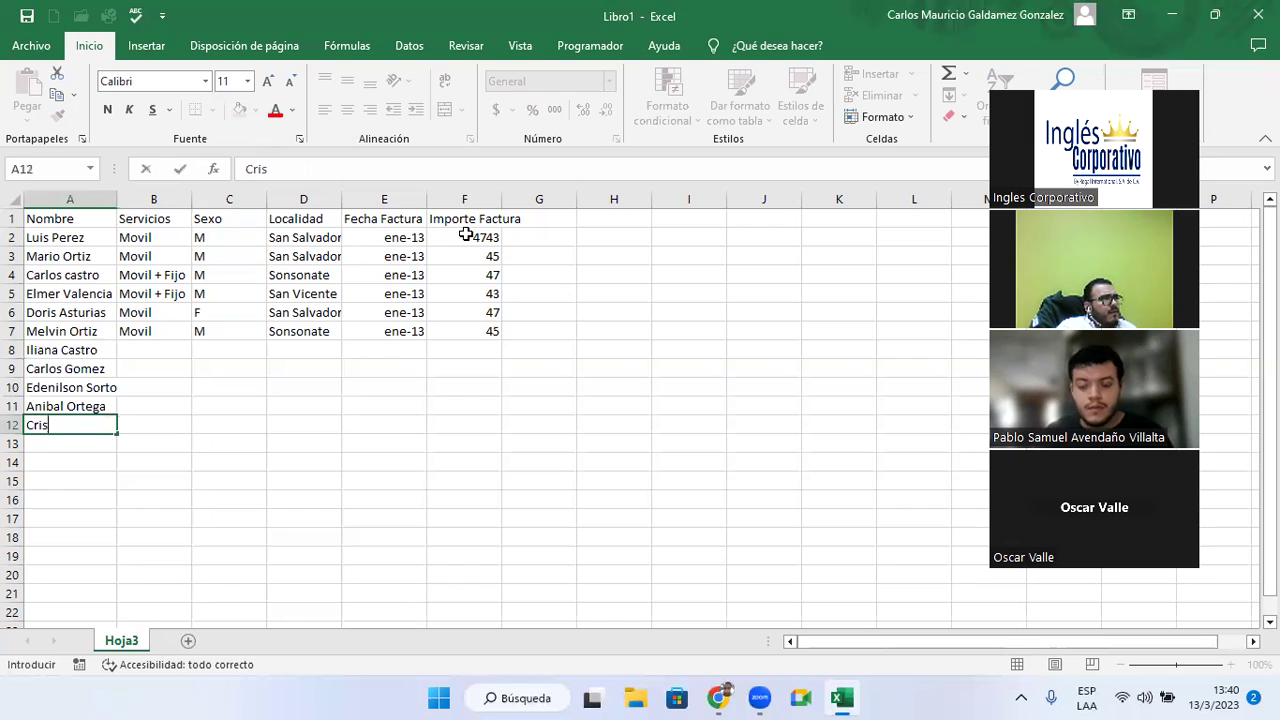
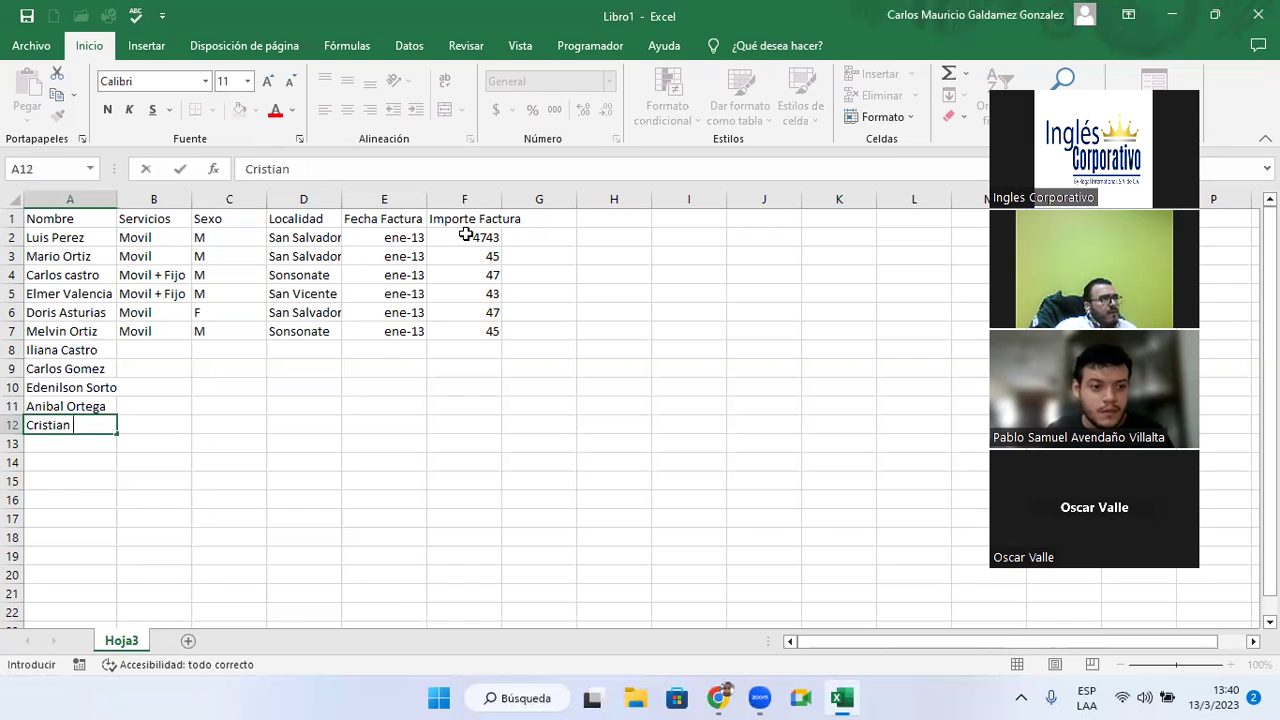
{"action": "key", "text": "Return"}
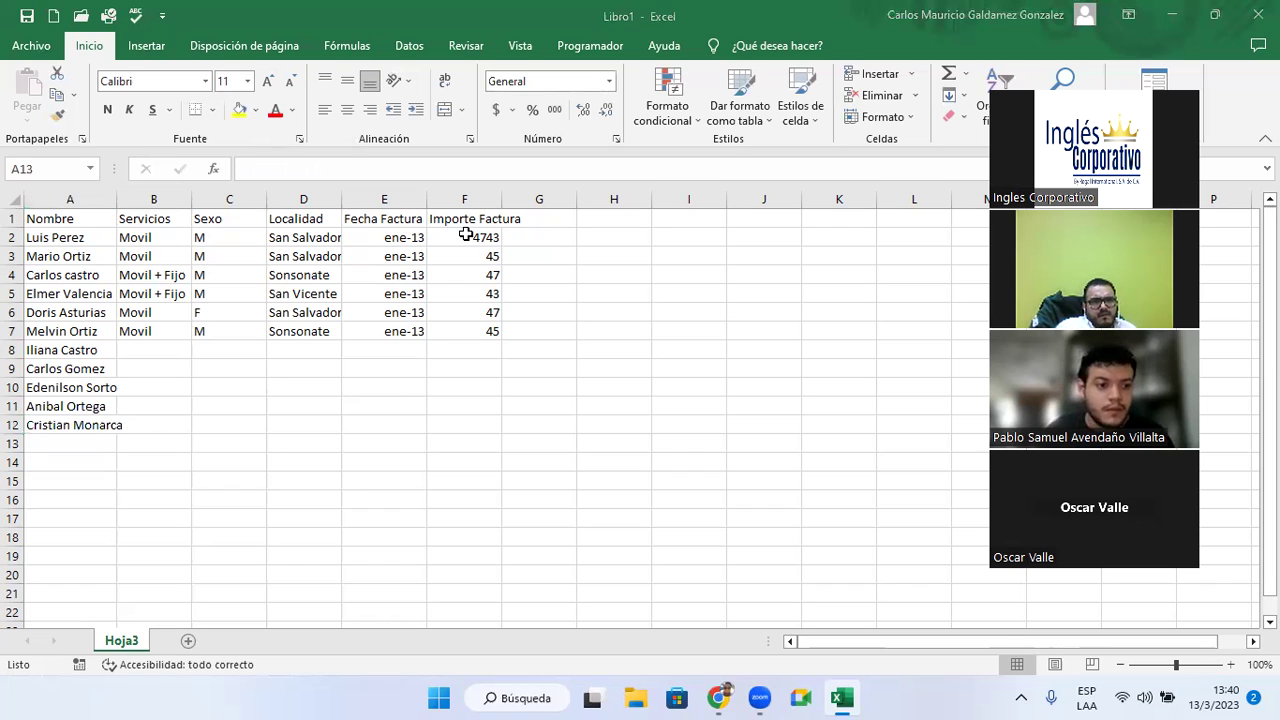
Autofit columns F and A to fit Importe Factura and the longest name.
{"action": "left_click", "coordinate": [497, 200]}
{"action": "double_click", "coordinate": [497, 200]}
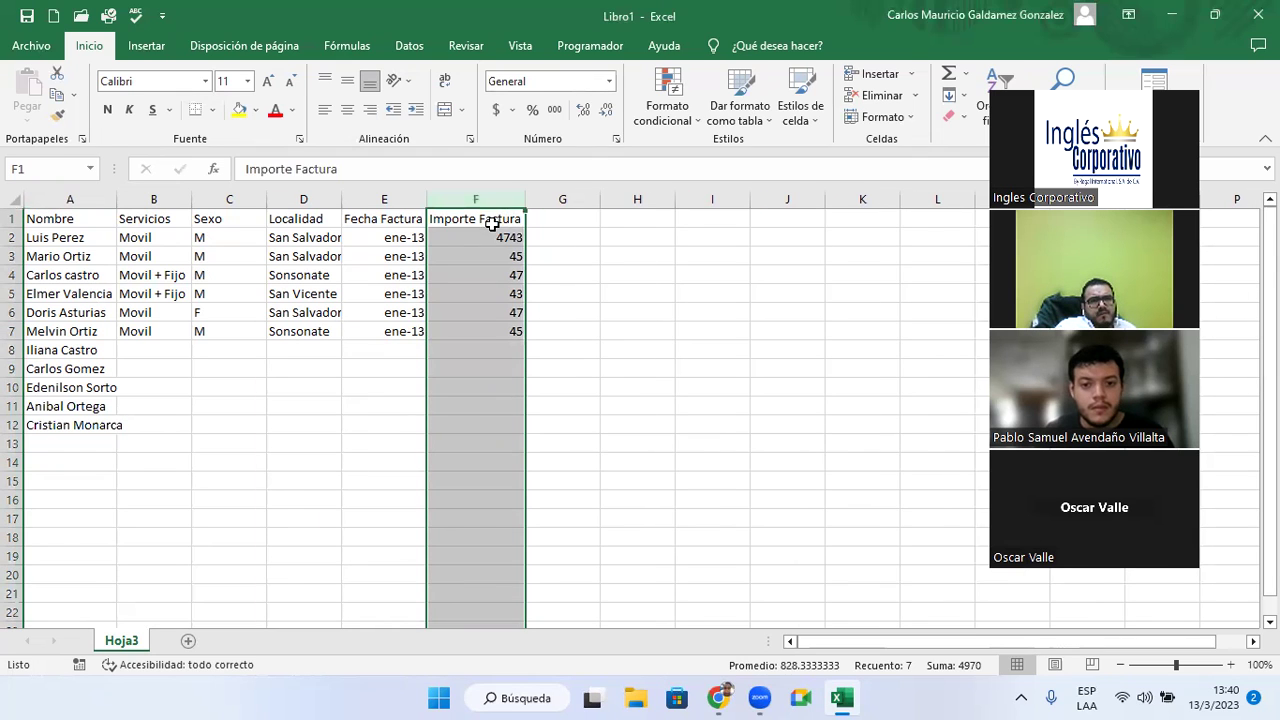
{"action": "left_click_drag", "start_coordinate": [484, 237], "coordinate": [484, 275]}
{"action": "left_click", "coordinate": [484, 234]}
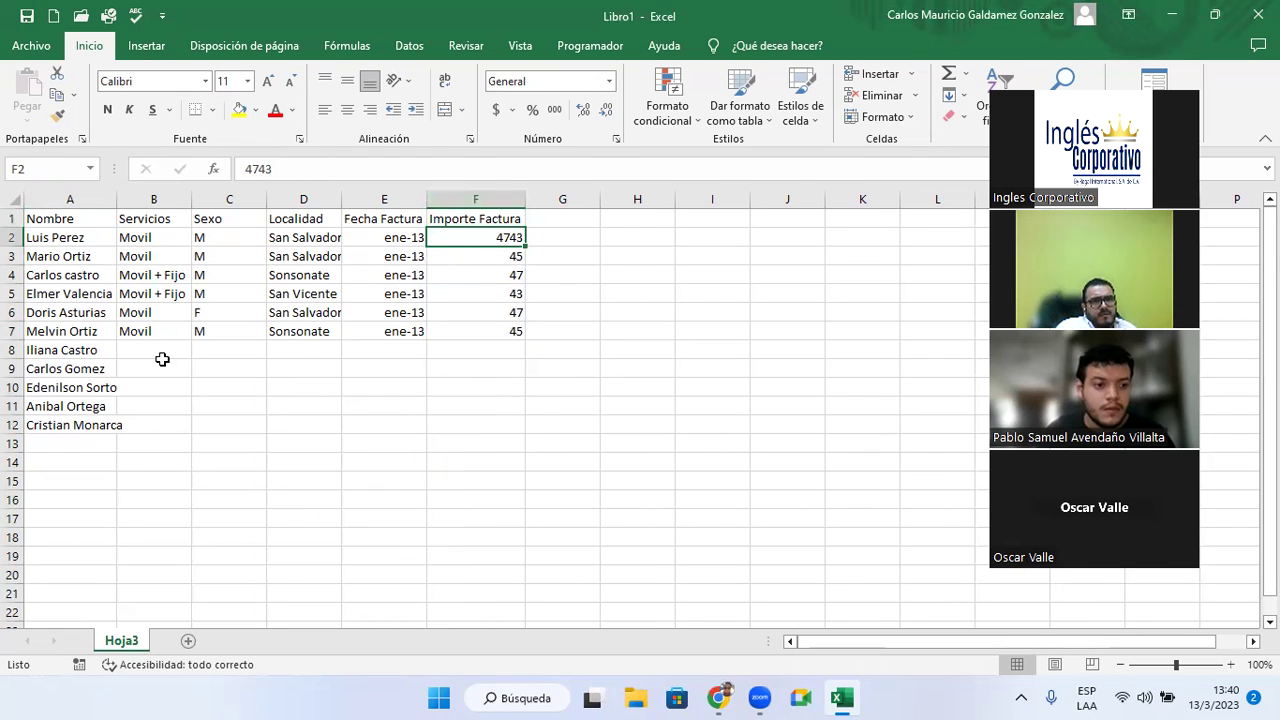
{"action": "double_click", "coordinate": [117, 199]}
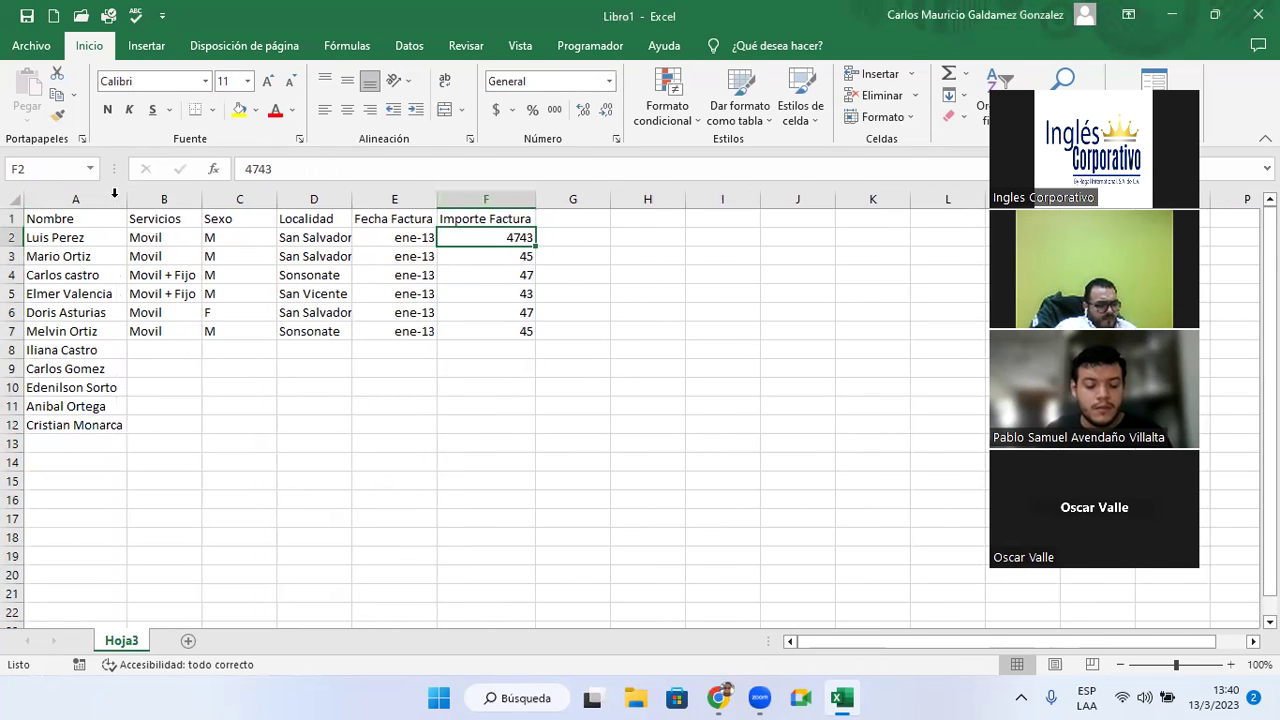
Copy the B2:F7 customer details and paste them starting at B8.
{"action": "left_click", "coordinate": [150, 237]}
{"action": "left_click_drag", "start_coordinate": [217, 256], "coordinate": [499, 326]}
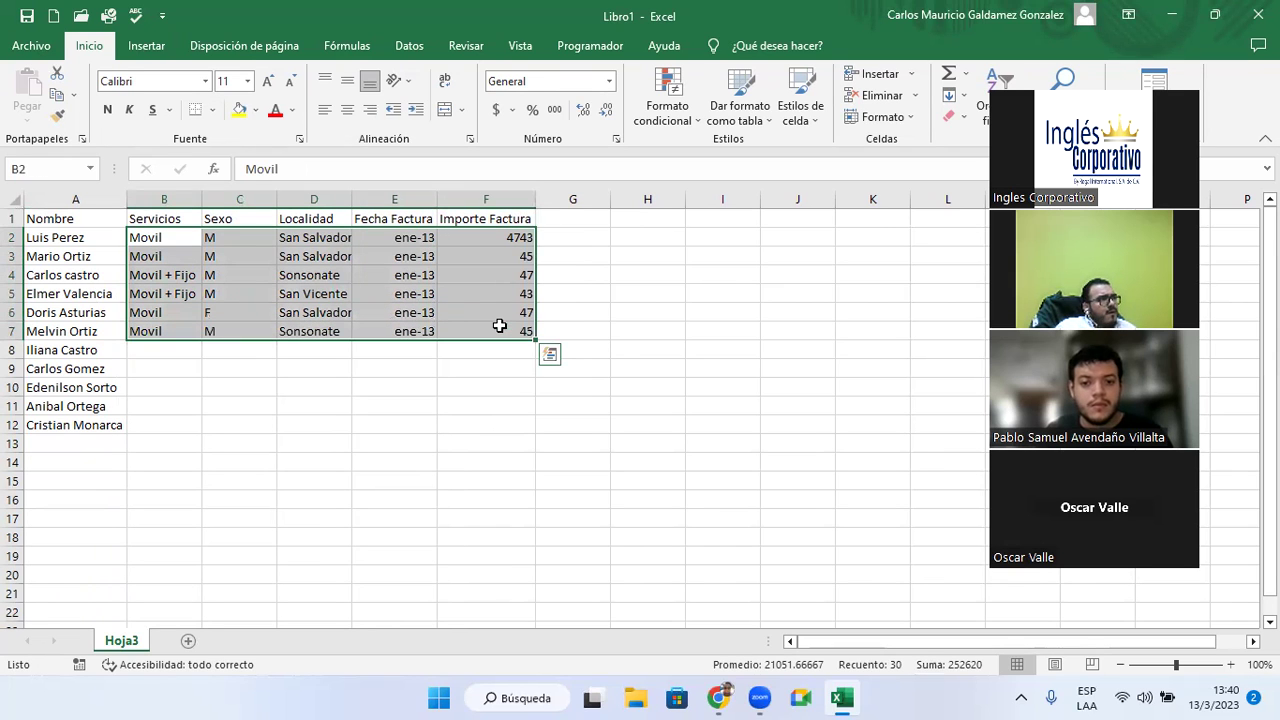
{"action": "key", "text": "ctrl+c"}
{"action": "key", "text": "Down"}
{"action": "key", "text": "Down"}
{"action": "key", "text": "Down"}
{"action": "key", "text": "Down"}
{"action": "key", "text": "Down"}
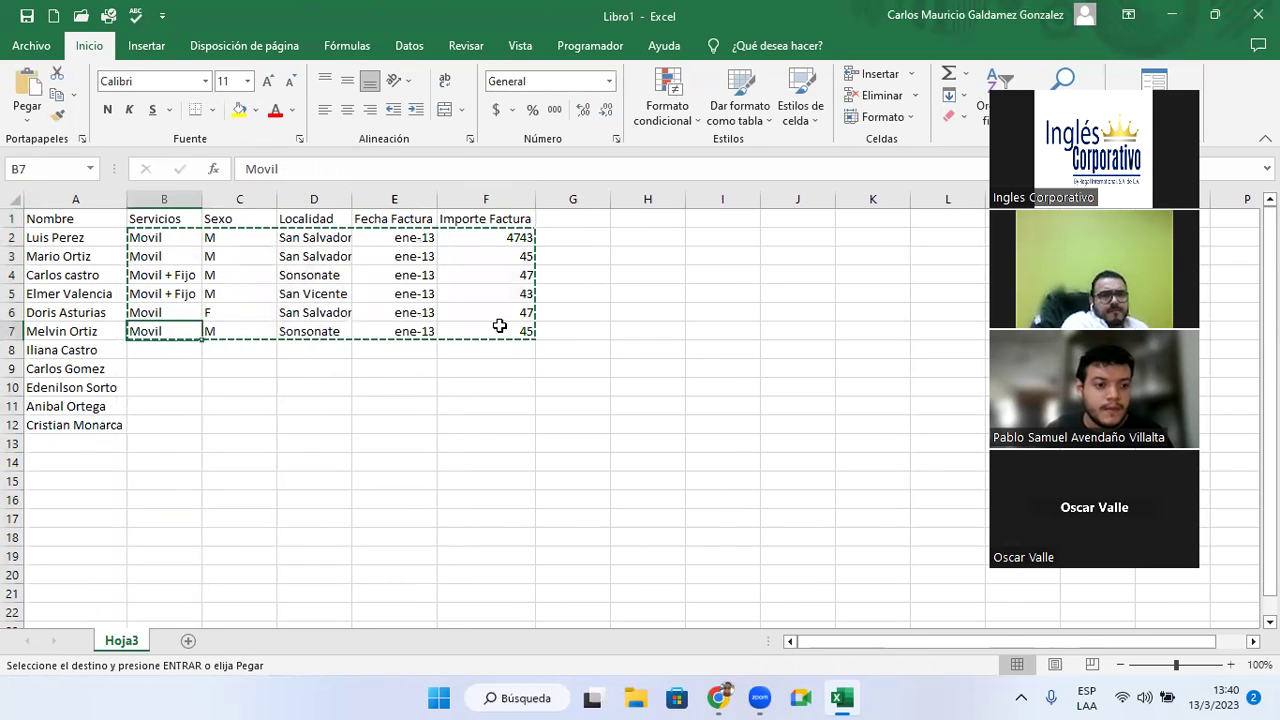
{"action": "key", "text": "Down"}
{"action": "key", "text": "ctrl+v"}
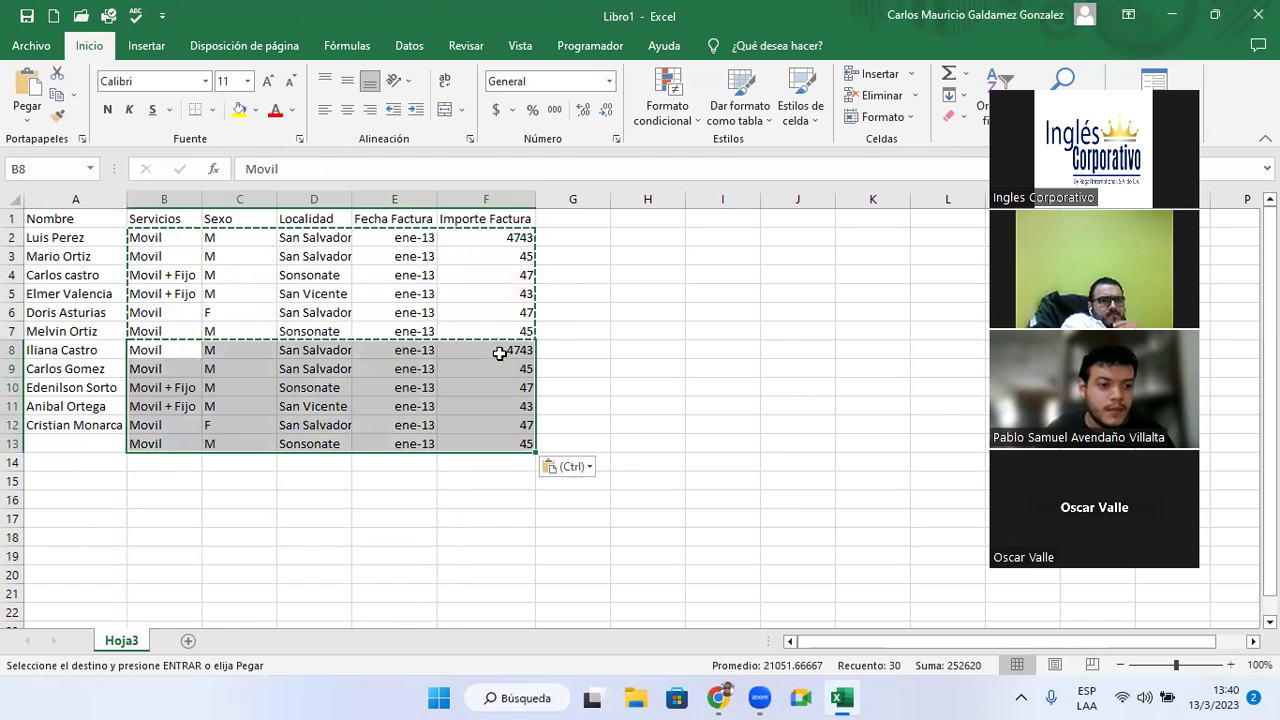
Change the 4743 amounts in F8 and F2 to 47.
{"action": "left_click", "coordinate": [499, 352]}
{"action": "type", "text": "47"}
{"action": "key", "text": "Up"}
{"action": "key", "text": "Up"}
{"action": "key", "text": "Up"}
{"action": "key", "text": "Up"}
{"action": "key", "text": "Down"}
{"action": "type", "text": "47"}
{"action": "key", "text": "Return"}
{"action": "key", "text": "Up"}
Format the Importe Factura amounts F2:F13 as Contabilidad dollar currency with two decimals.
{"action": "key", "text": "ctrl+shift+Down"}
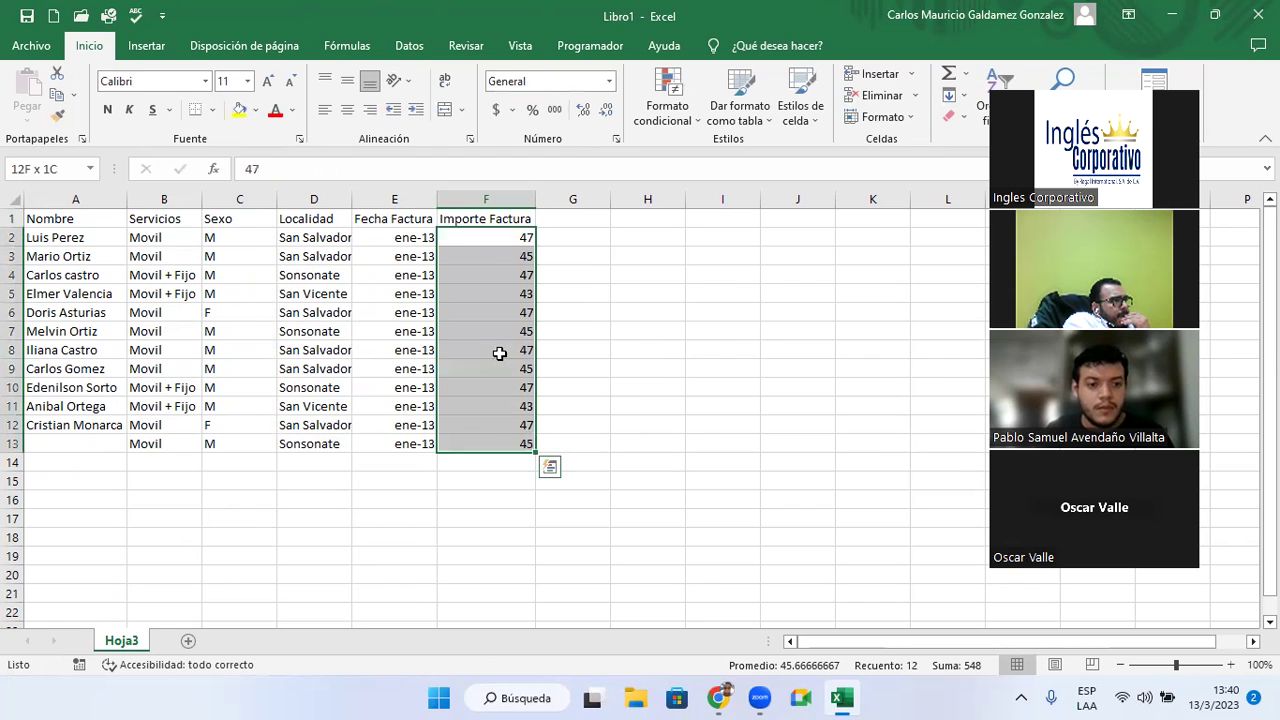
{"action": "left_click", "coordinate": [609, 81]}
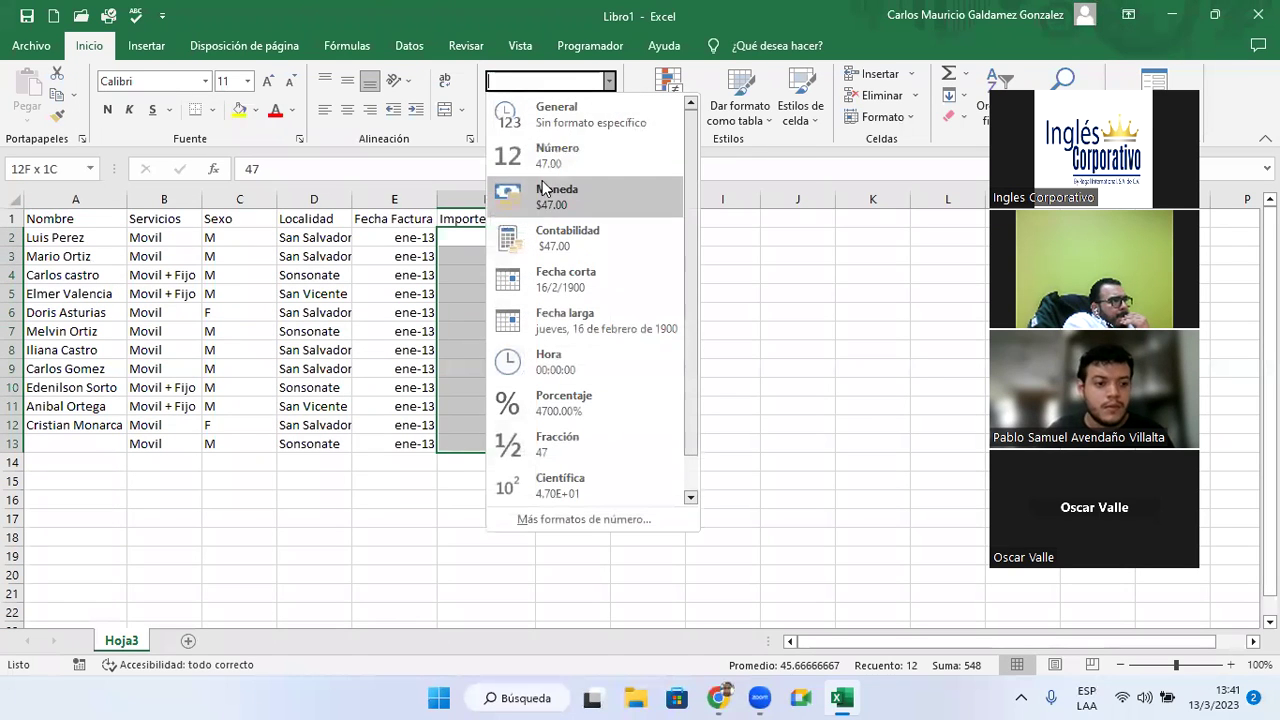
{"action": "left_click", "coordinate": [557, 238]}
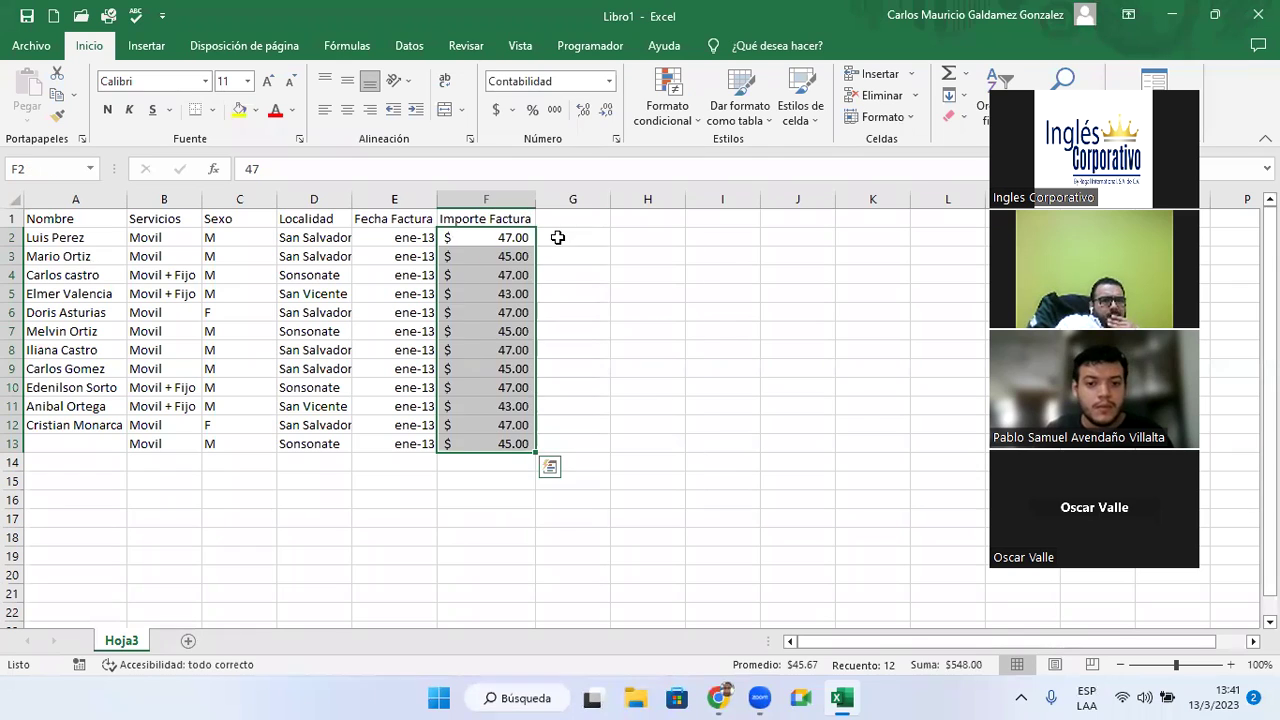
{"action": "left_click", "coordinate": [458, 387]}
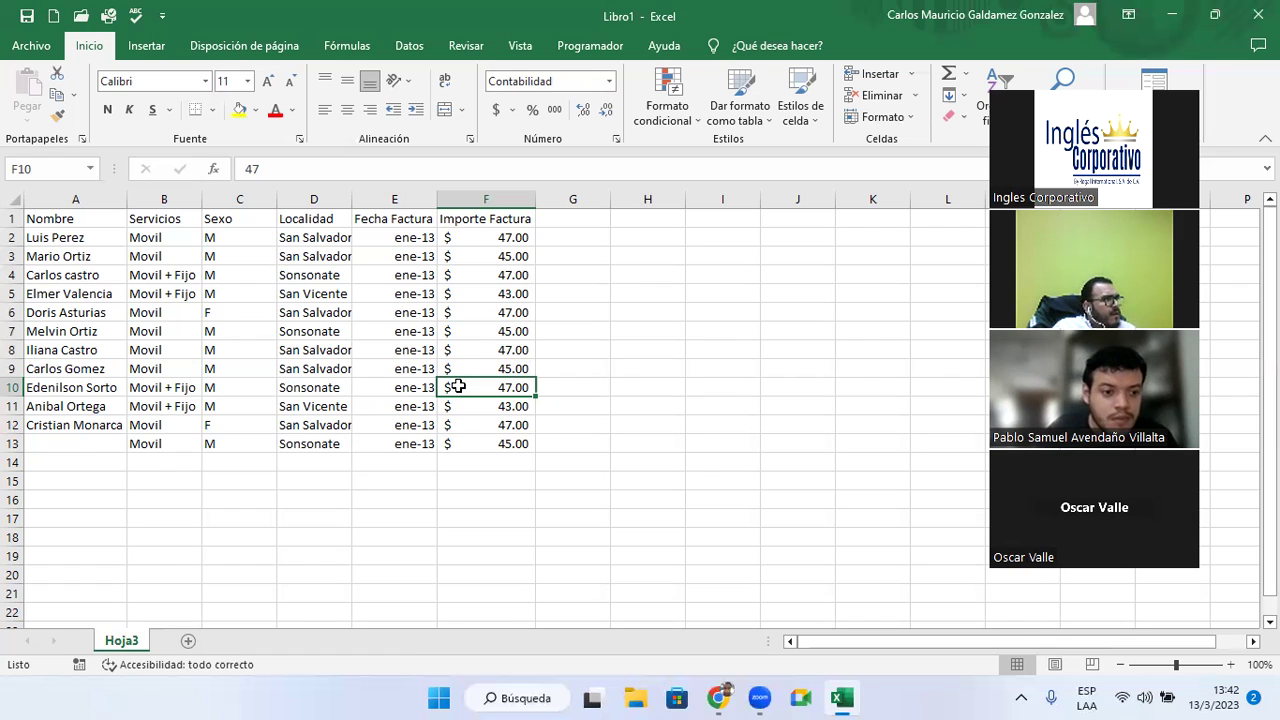
Enter the final customer's name in A13 and autofit column A to fit it.
{"action": "key", "text": "Down"}
{"action": "key", "text": "Down"}
{"action": "key", "text": "Down"}
{"action": "key", "text": "Left"}
{"action": "key", "text": "Left"}
{"action": "key", "text": "Left"}
{"action": "key", "text": "Left"}
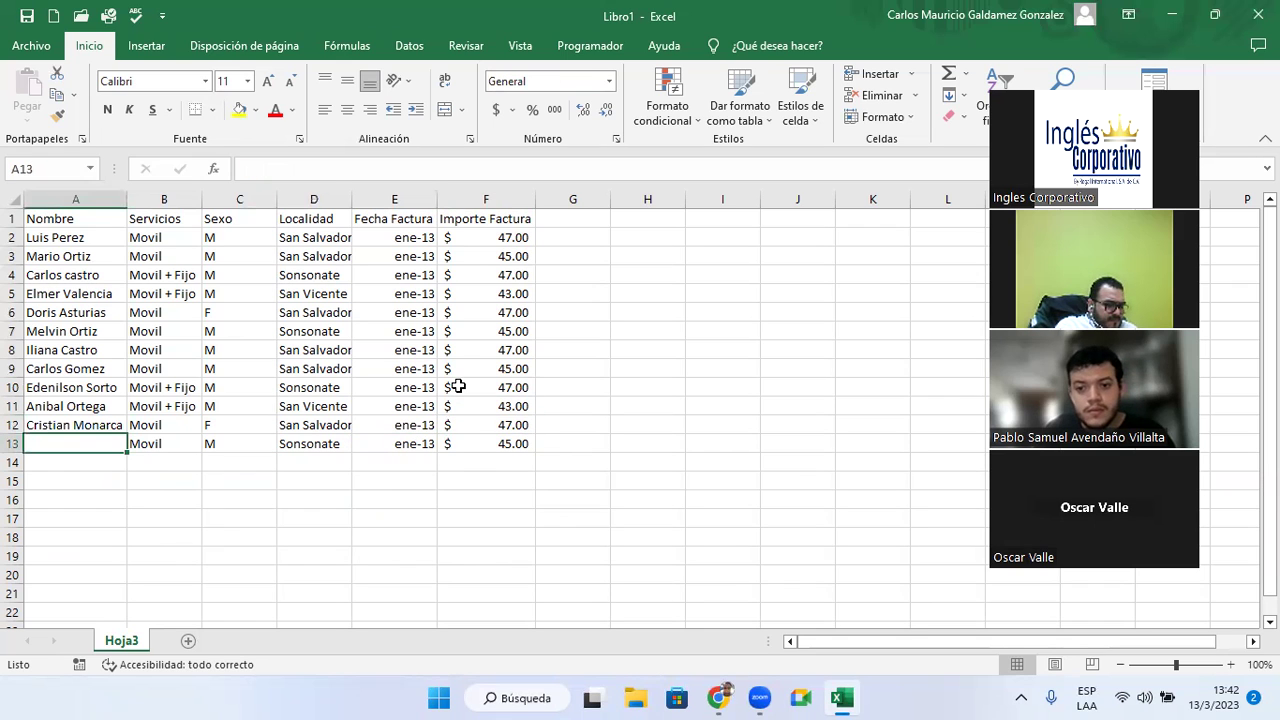
{"action": "key", "text": "Up"}
{"action": "key", "text": "shift+Up"}
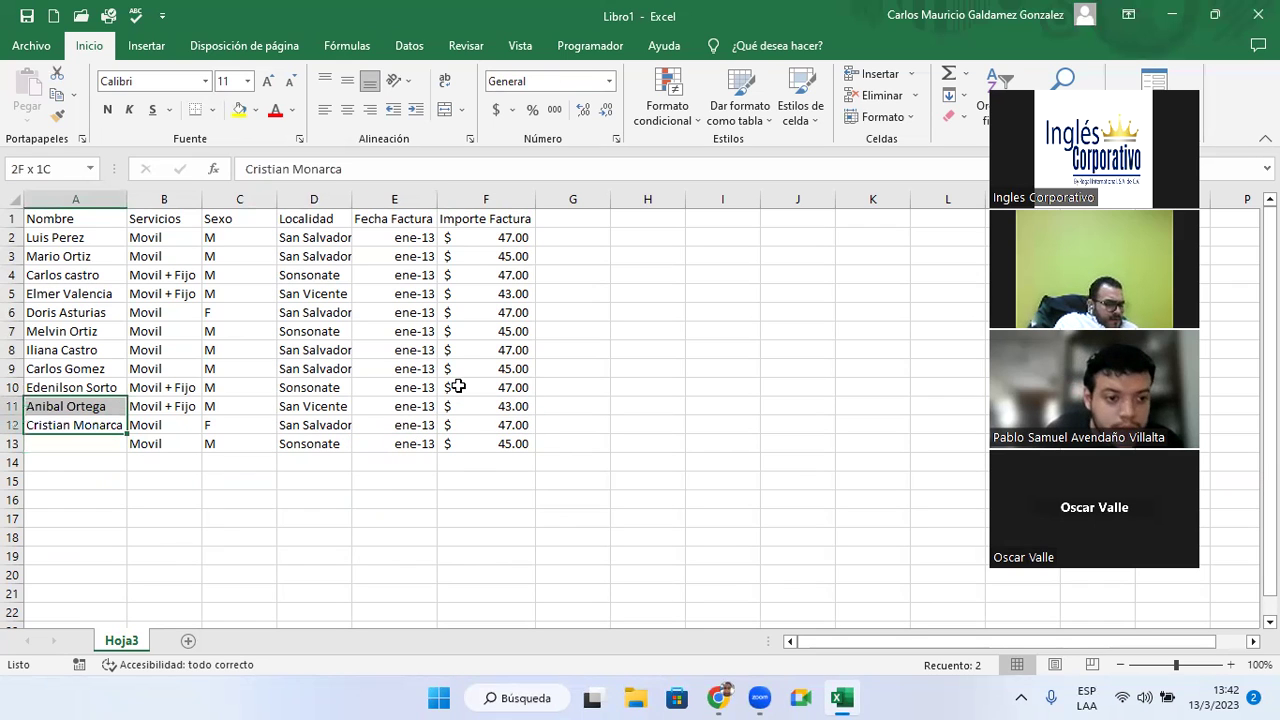
{"action": "key", "text": "ctrl+shift+Up"}
{"action": "key", "text": "Down"}
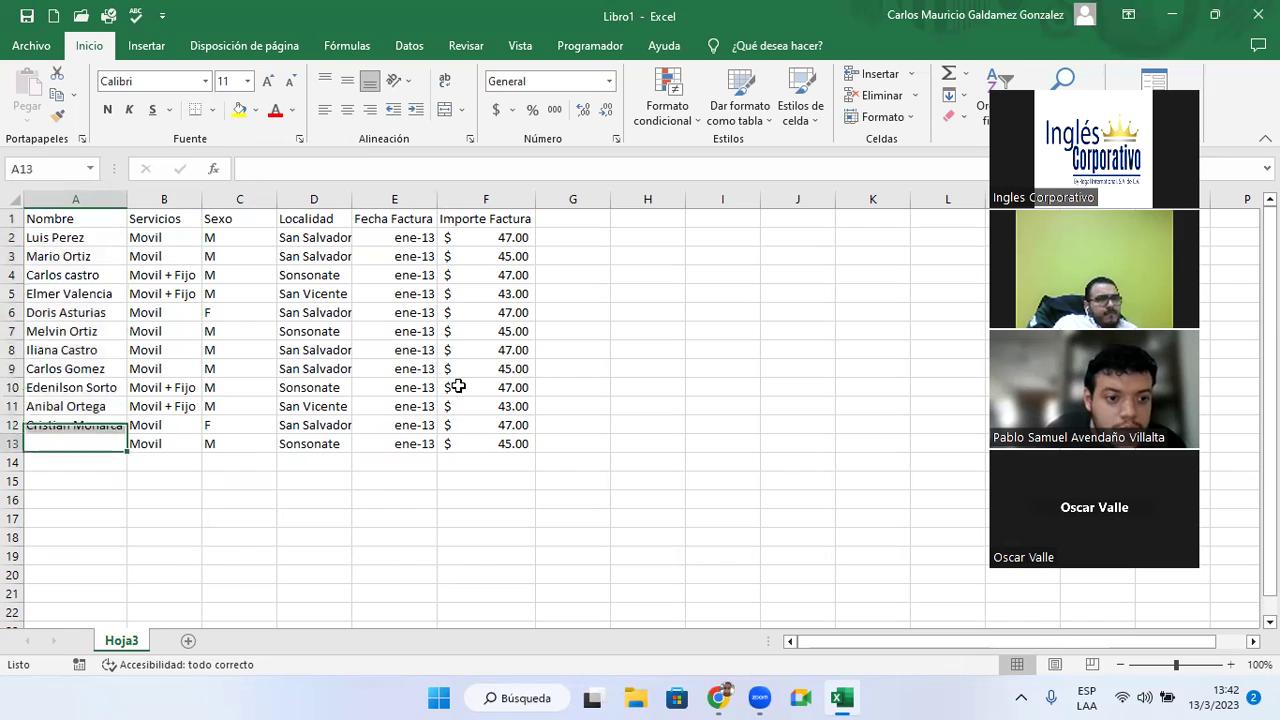
{"action": "key", "text": "Return"}
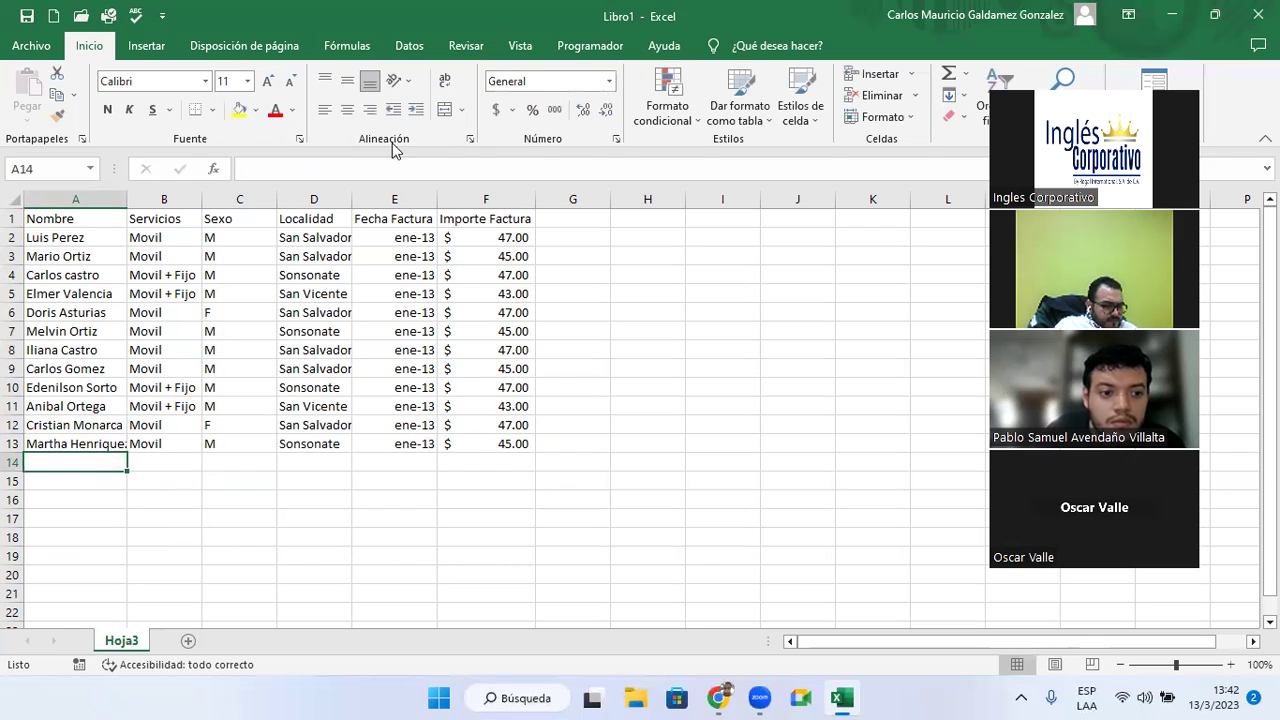
{"action": "double_click", "coordinate": [127, 195]}
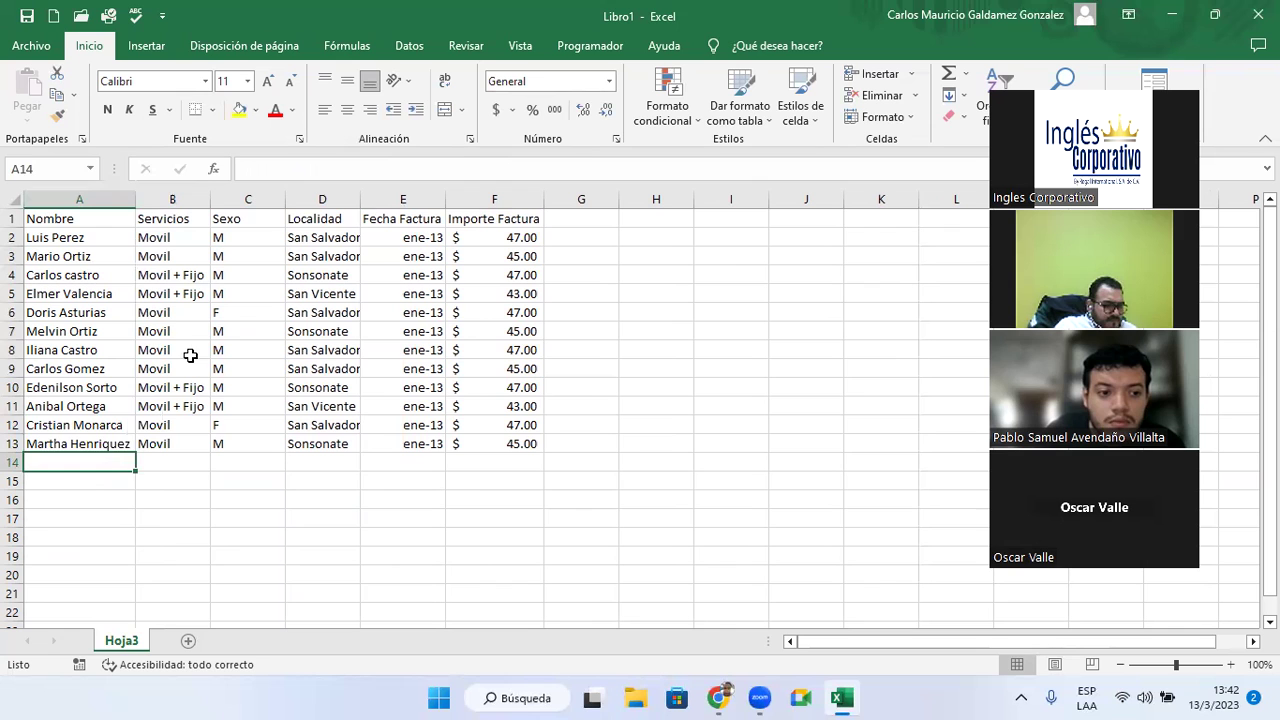
Convert the customer list A1:F13 into a table with headers (Tabla5) using Ctrl+T.
{"action": "left_click", "coordinate": [190, 356]}
{"action": "key", "text": "ctrl+t"}
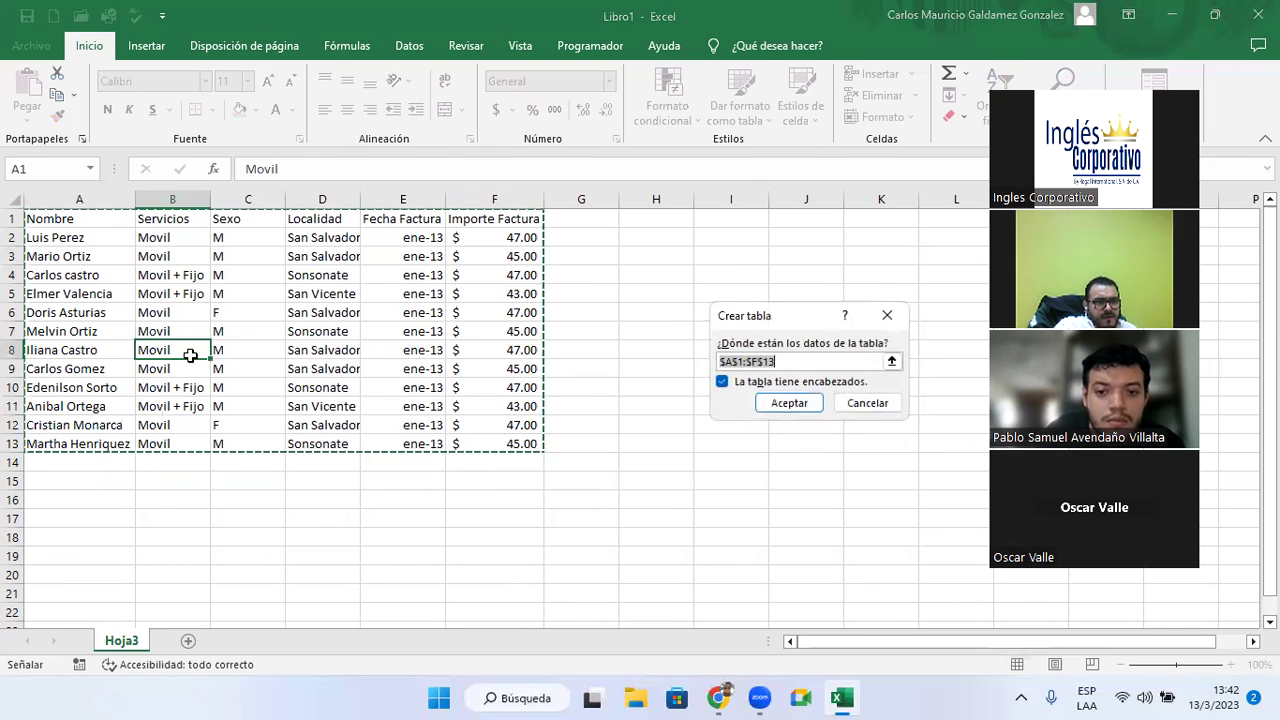
{"action": "key", "text": "Return"}
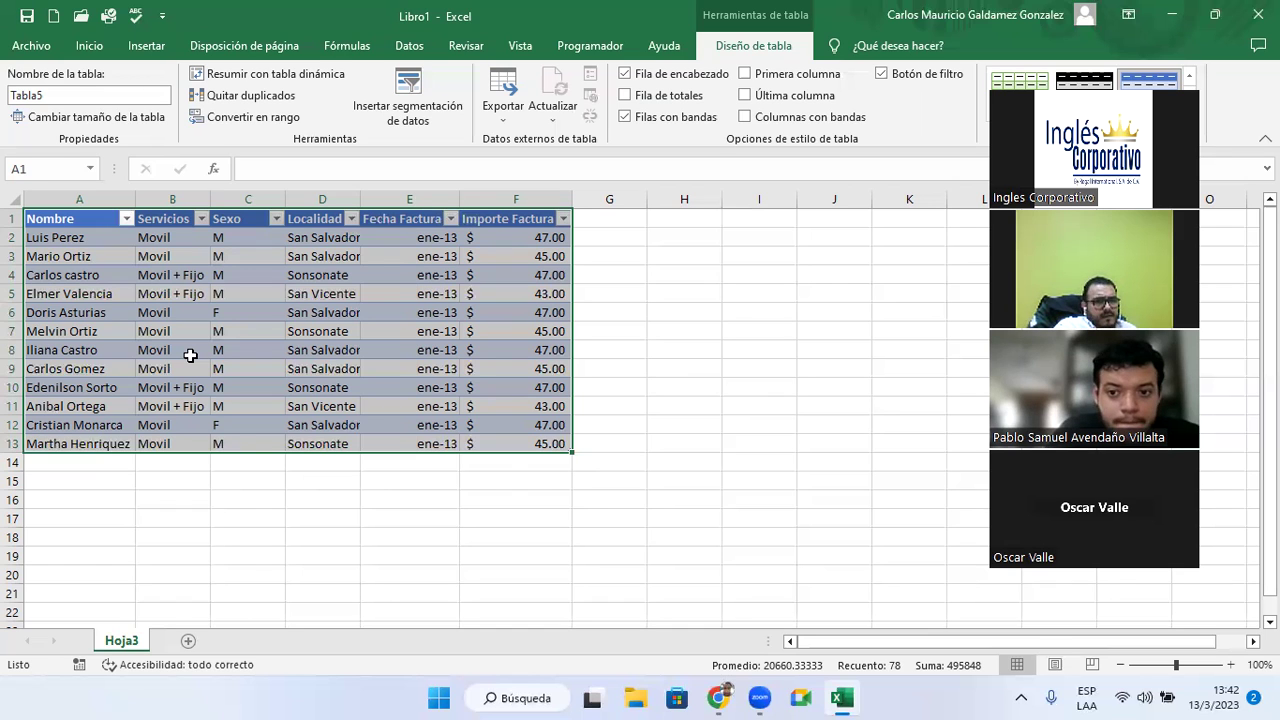
Change row 13's Sexo in C13 to F, then select row 12's Sexo cell.
{"action": "left_click", "coordinate": [237, 442]}
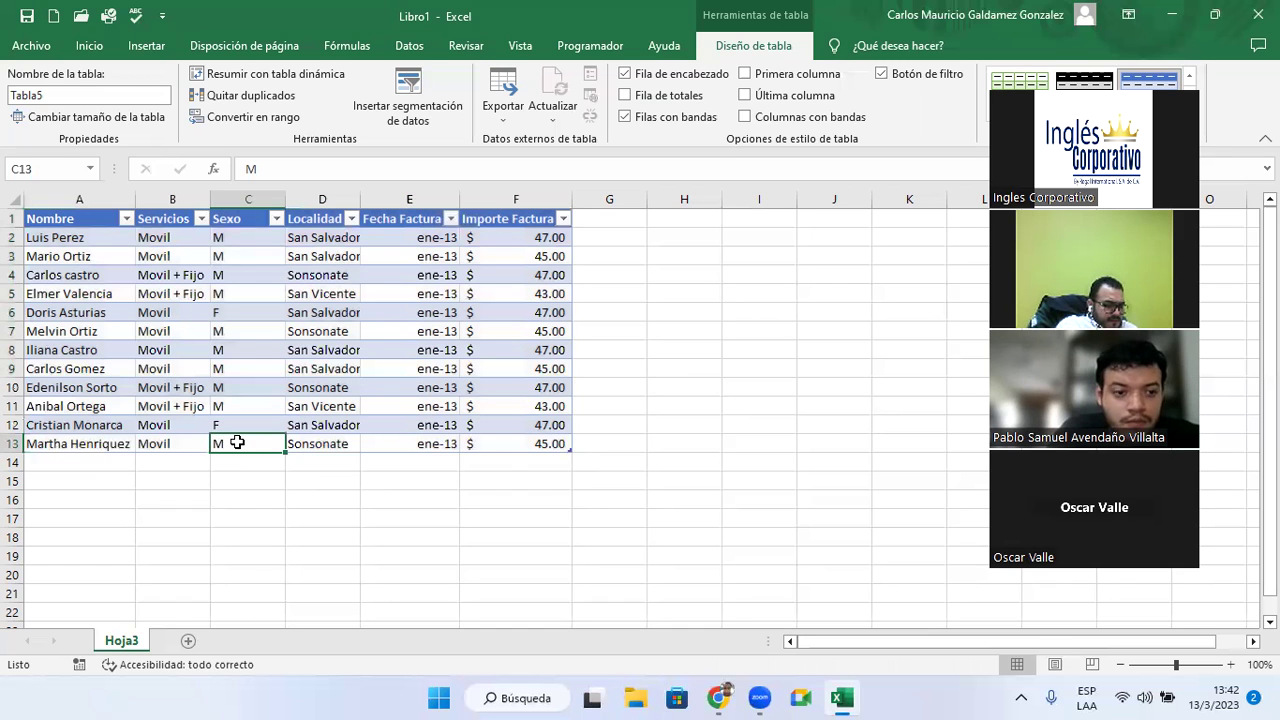
{"action": "type", "text": "F"}
{"action": "key", "text": "Return"}
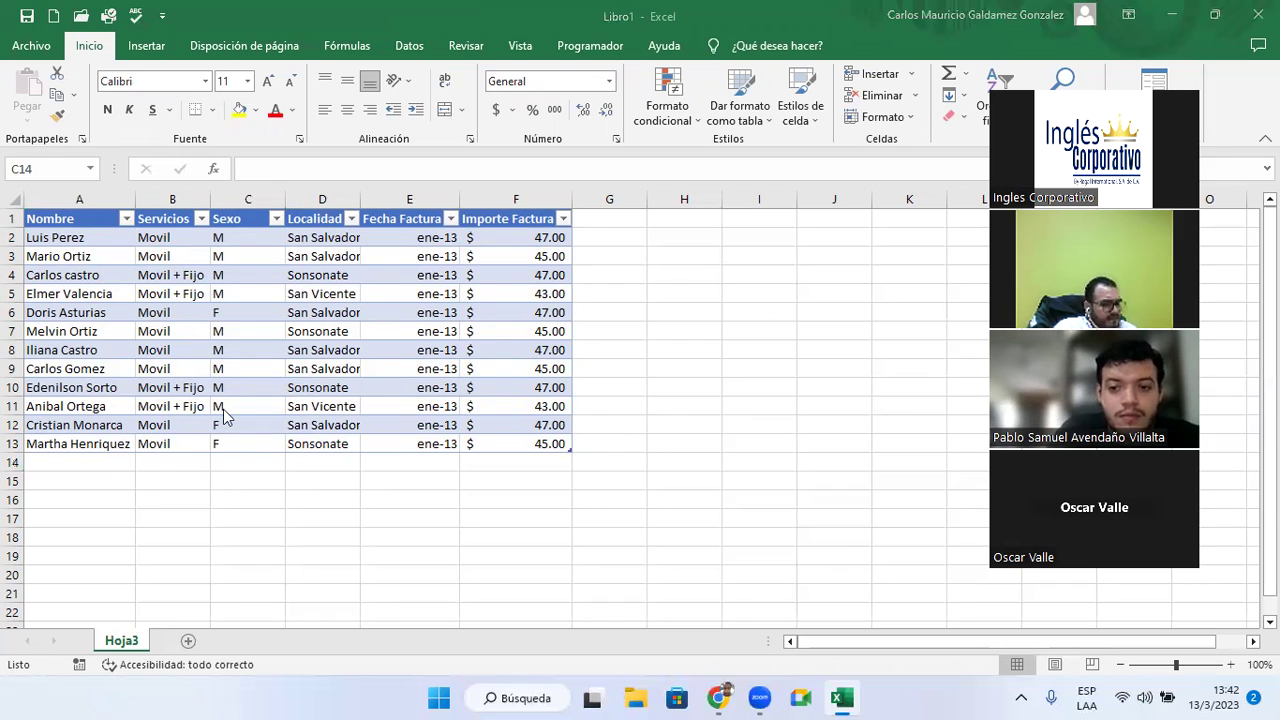
{"action": "left_click", "coordinate": [222, 424]}
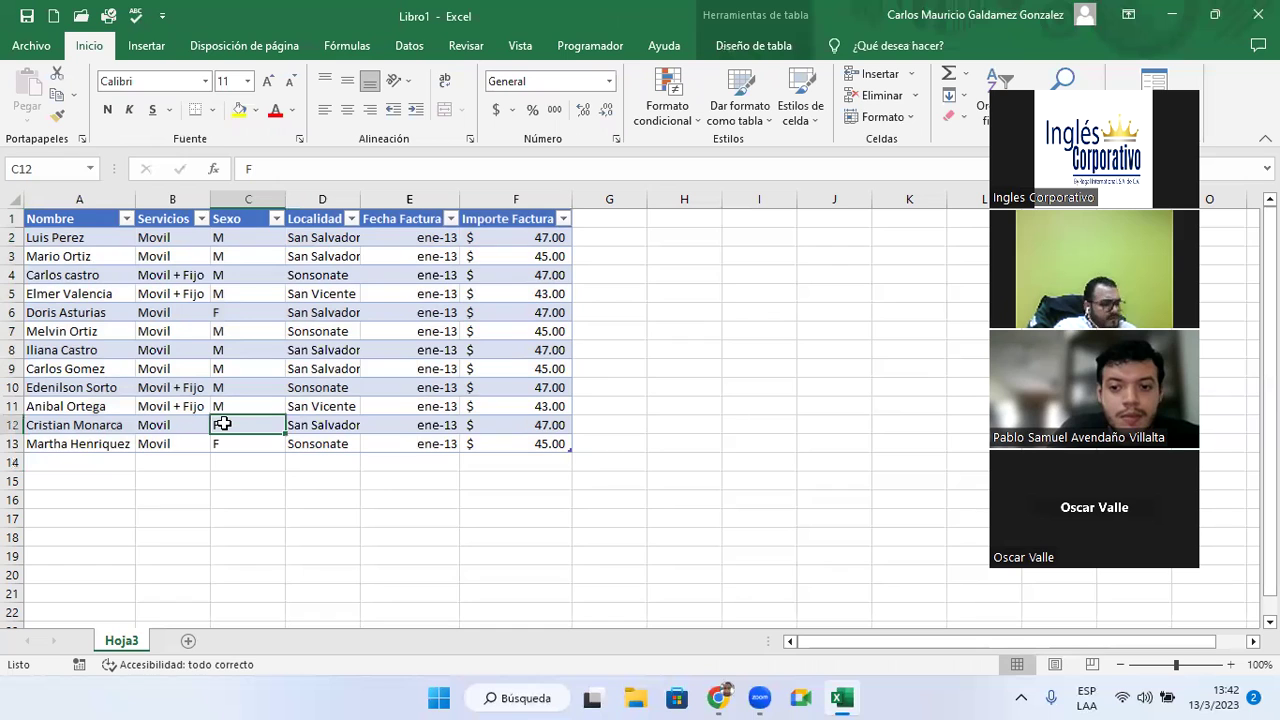
Enter M as the Sexo value in C12.
{"action": "type", "text": "M"}
{"action": "key", "text": "Return"}
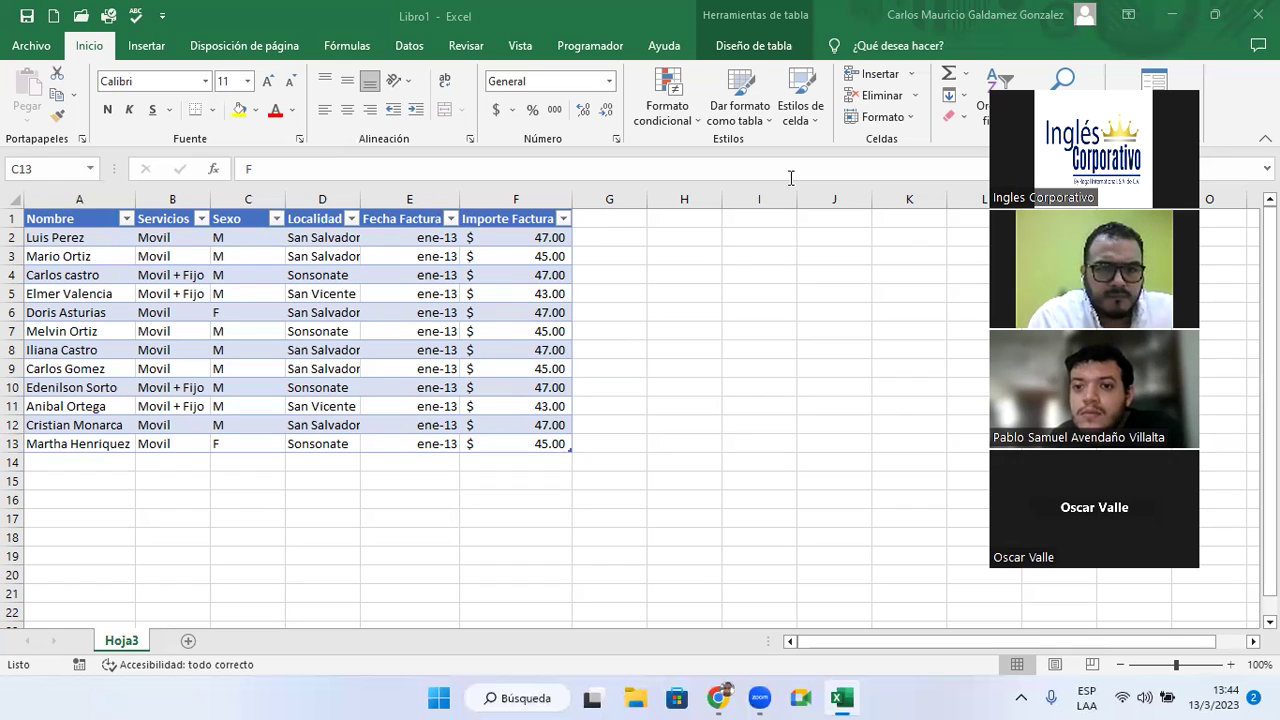
Autofit columns D, C, B and E of the customer table, then select B7.
{"action": "left_click", "coordinate": [362, 199]}
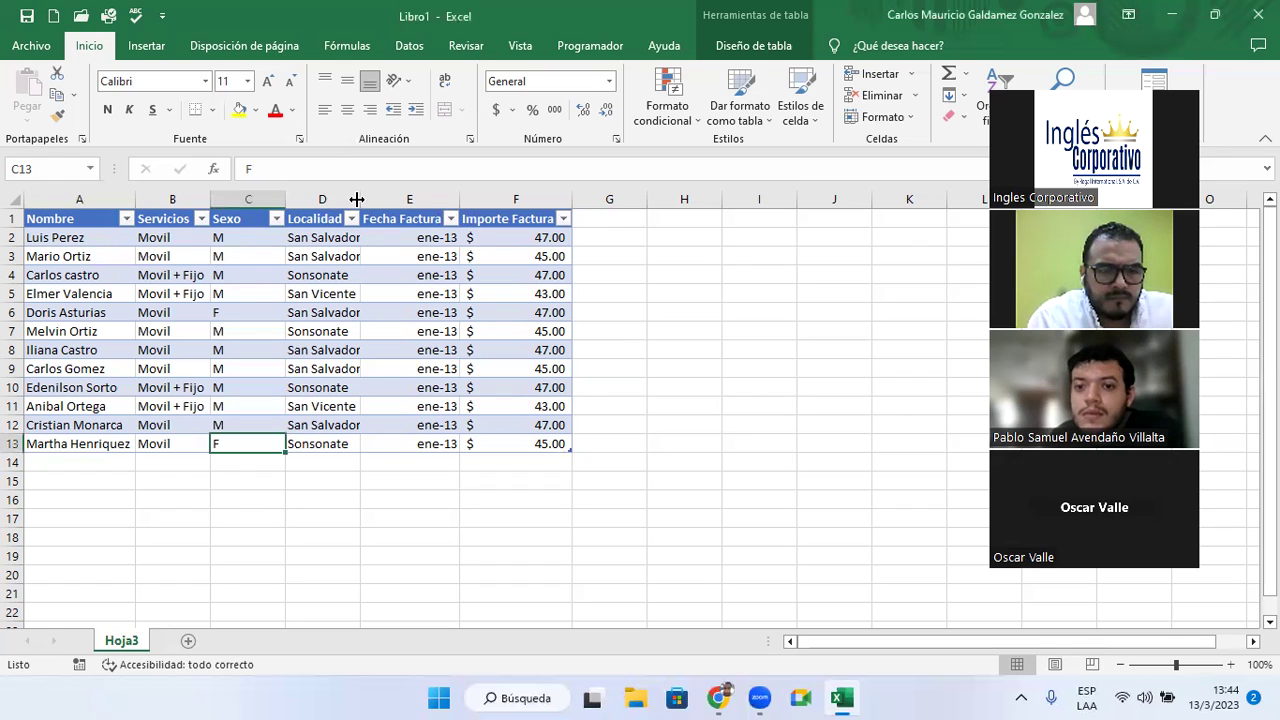
{"action": "double_click", "coordinate": [362, 199]}
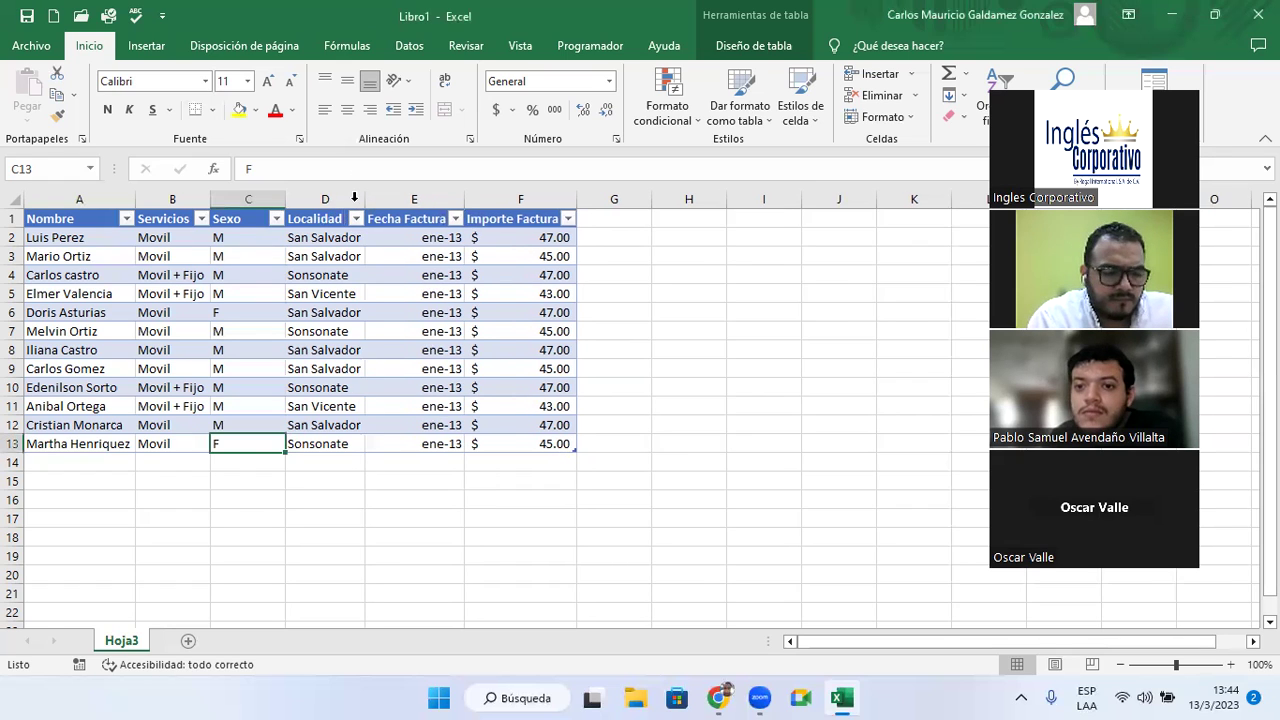
{"action": "double_click", "coordinate": [284, 205]}
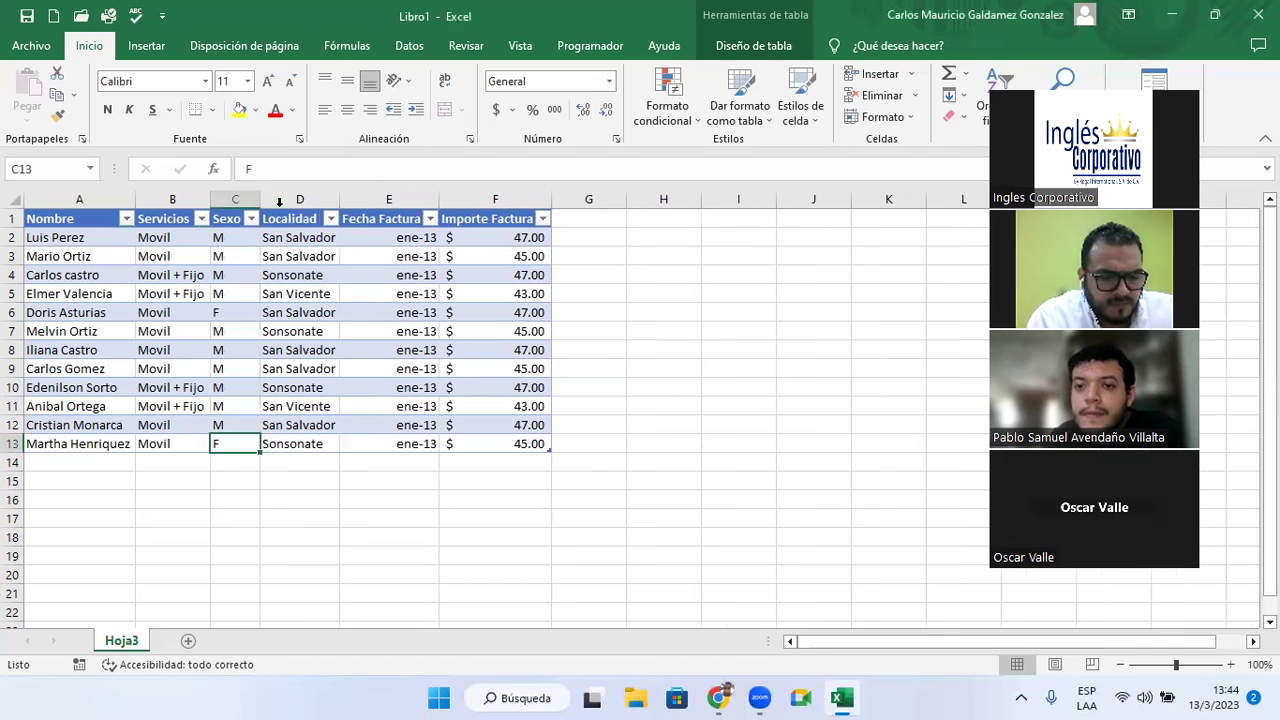
{"action": "double_click", "coordinate": [210, 199]}
{"action": "double_click", "coordinate": [436, 196]}
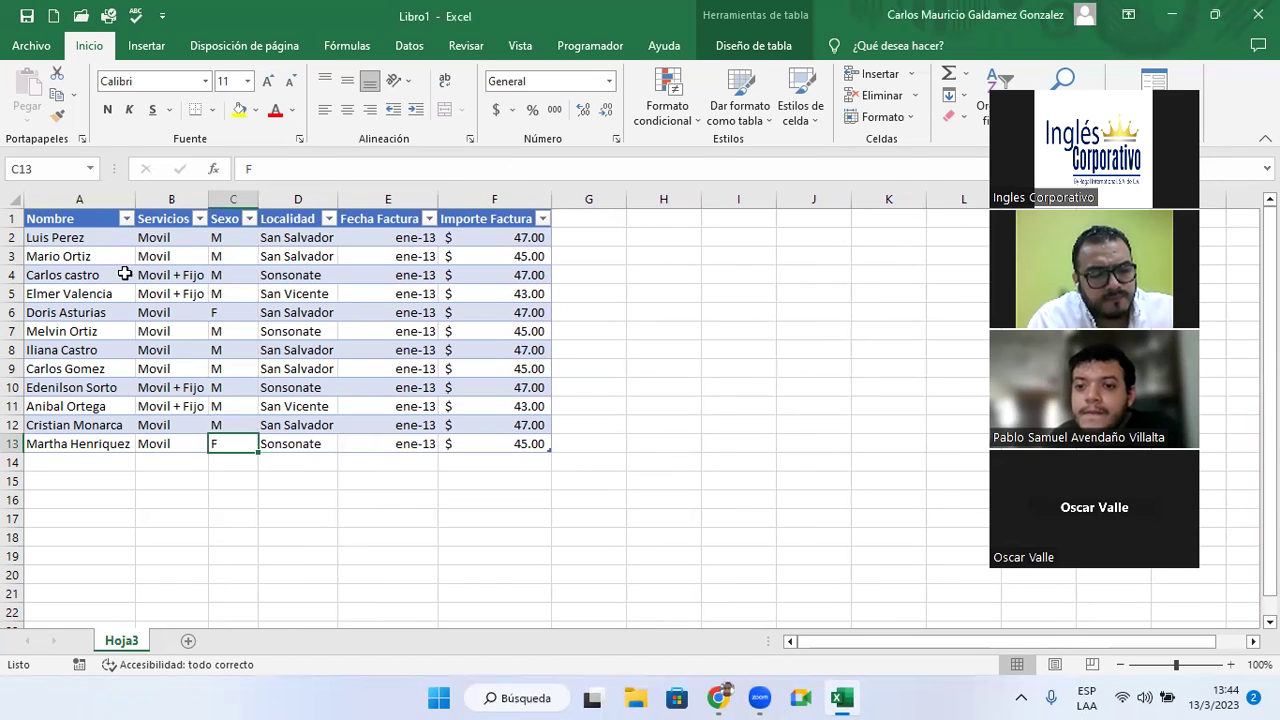
{"action": "left_click", "coordinate": [183, 332]}
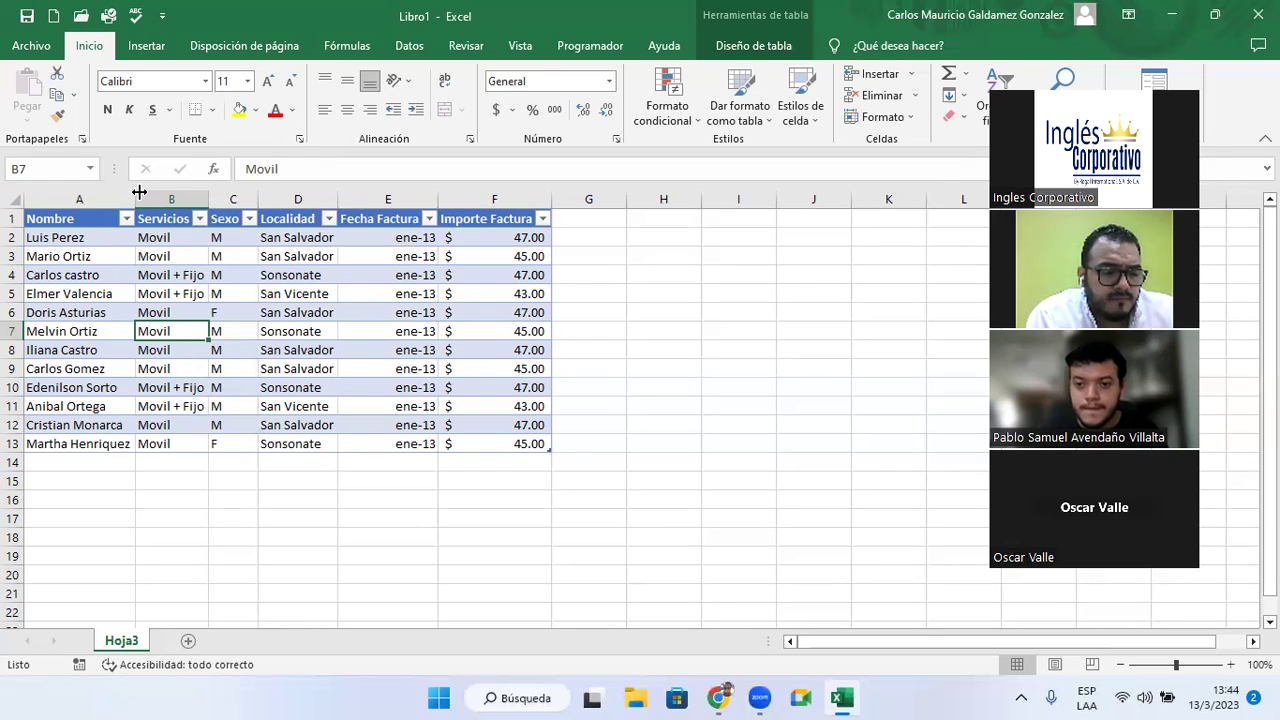
Open Tablas dinámicas recomendadas and preview Nombre count by Localidad and Importe Factura by Servicios and Fecha.
{"action": "left_click", "coordinate": [146, 52]}
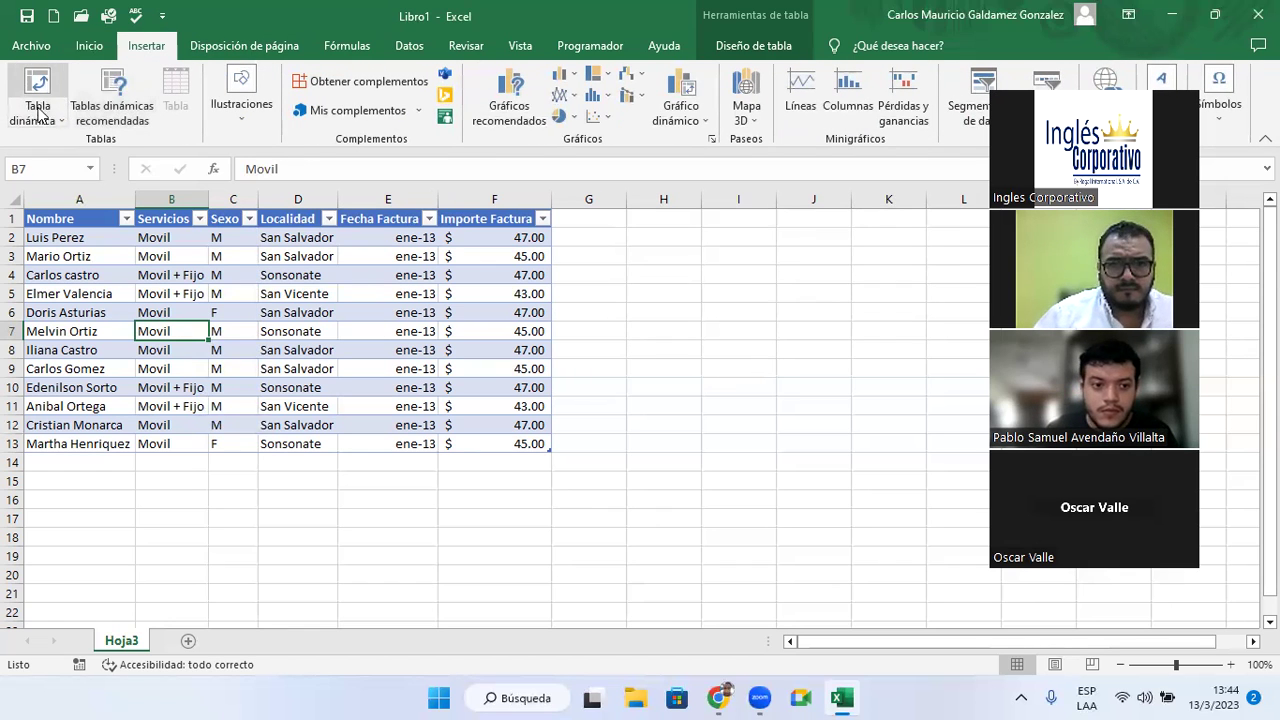
{"action": "left_click", "coordinate": [122, 91]}
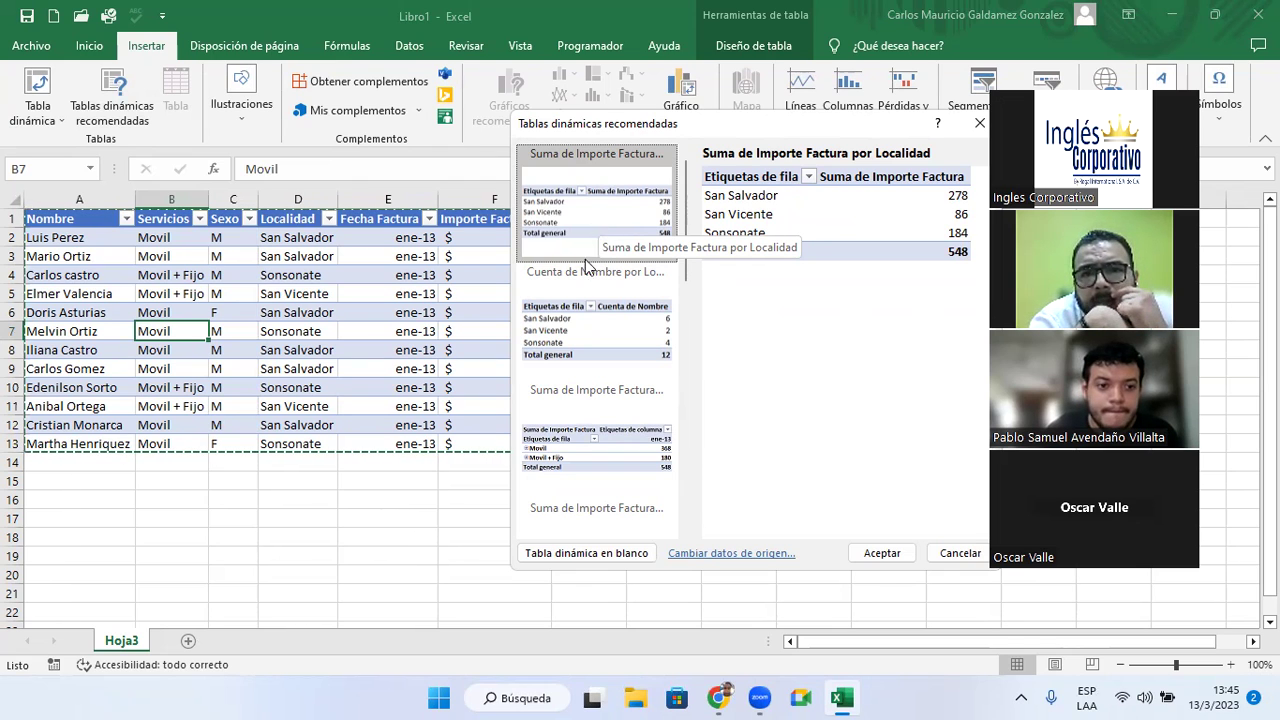
{"action": "left_click", "coordinate": [581, 330]}
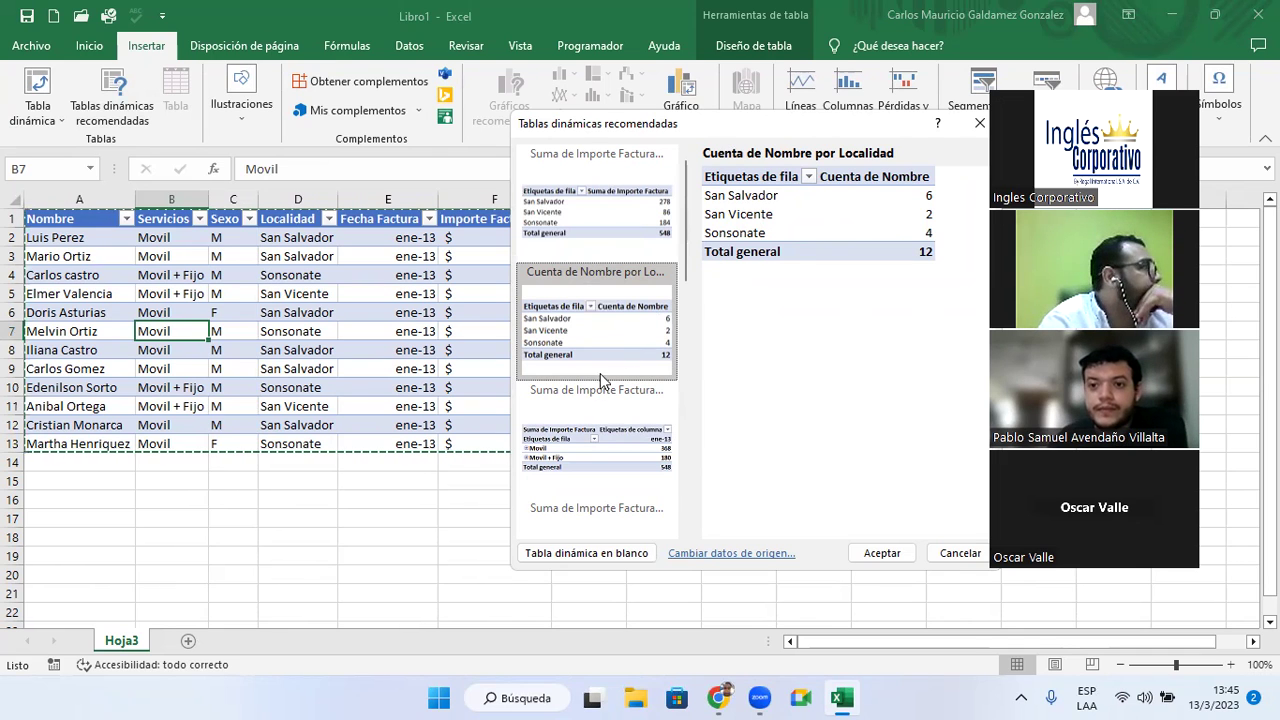
{"action": "left_click", "coordinate": [575, 447]}
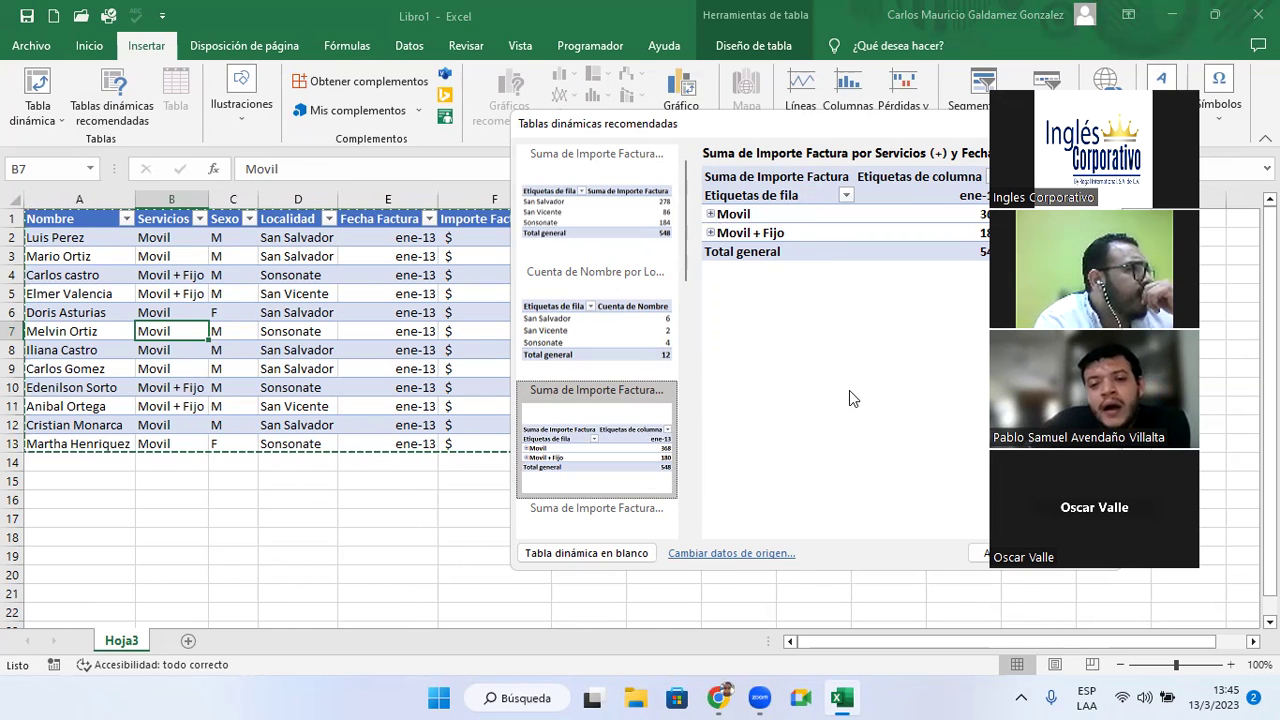
Compare suggestions, then create the Suma de Importe Factura by Servicios and Localidad pivot on Hoja4.
{"action": "scroll", "coordinate": [686, 330], "scroll_direction": "down", "scroll_amount": 3}
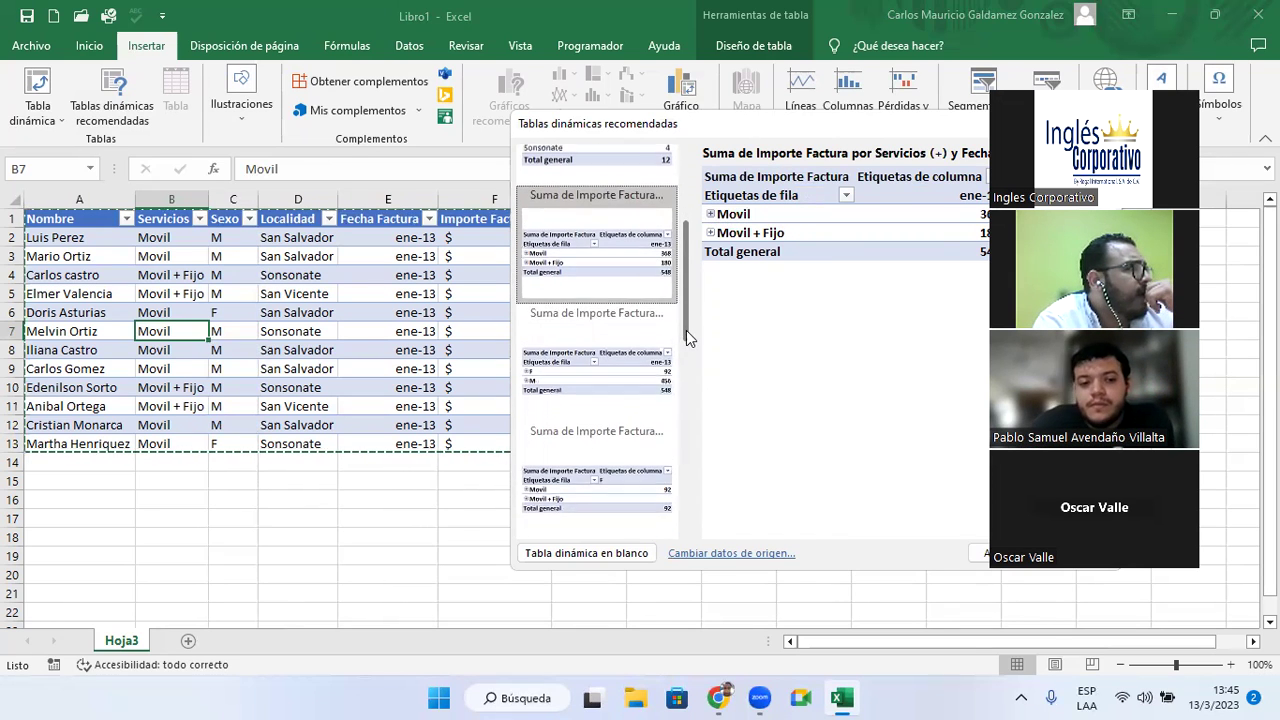
{"action": "left_click", "coordinate": [585, 370]}
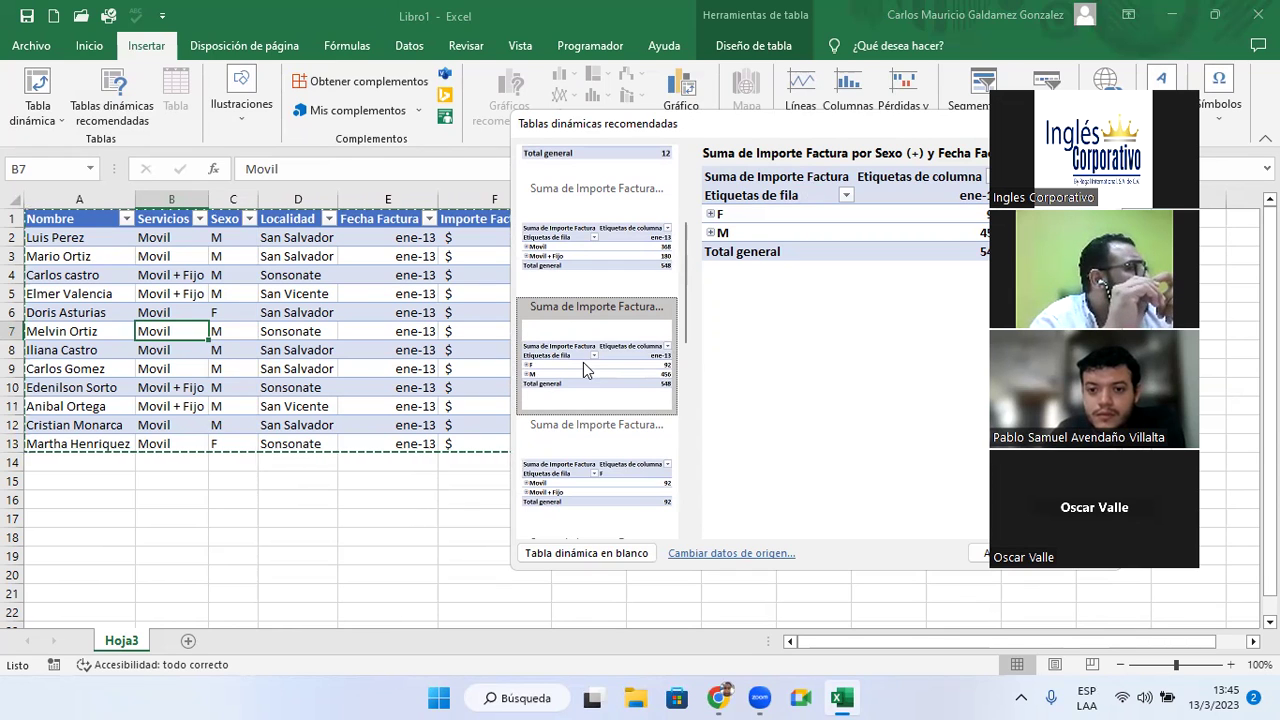
{"action": "left_click", "coordinate": [585, 448]}
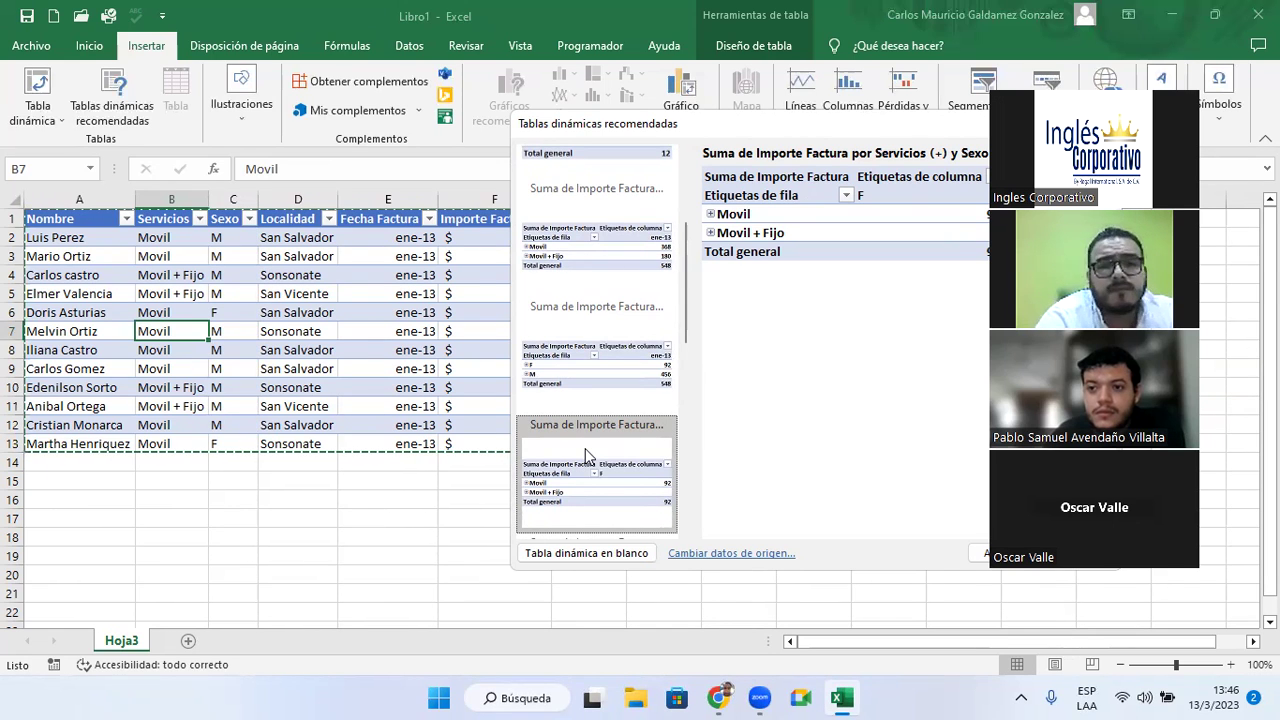
{"action": "left_click_drag", "start_coordinate": [688, 318], "coordinate": [684, 396]}
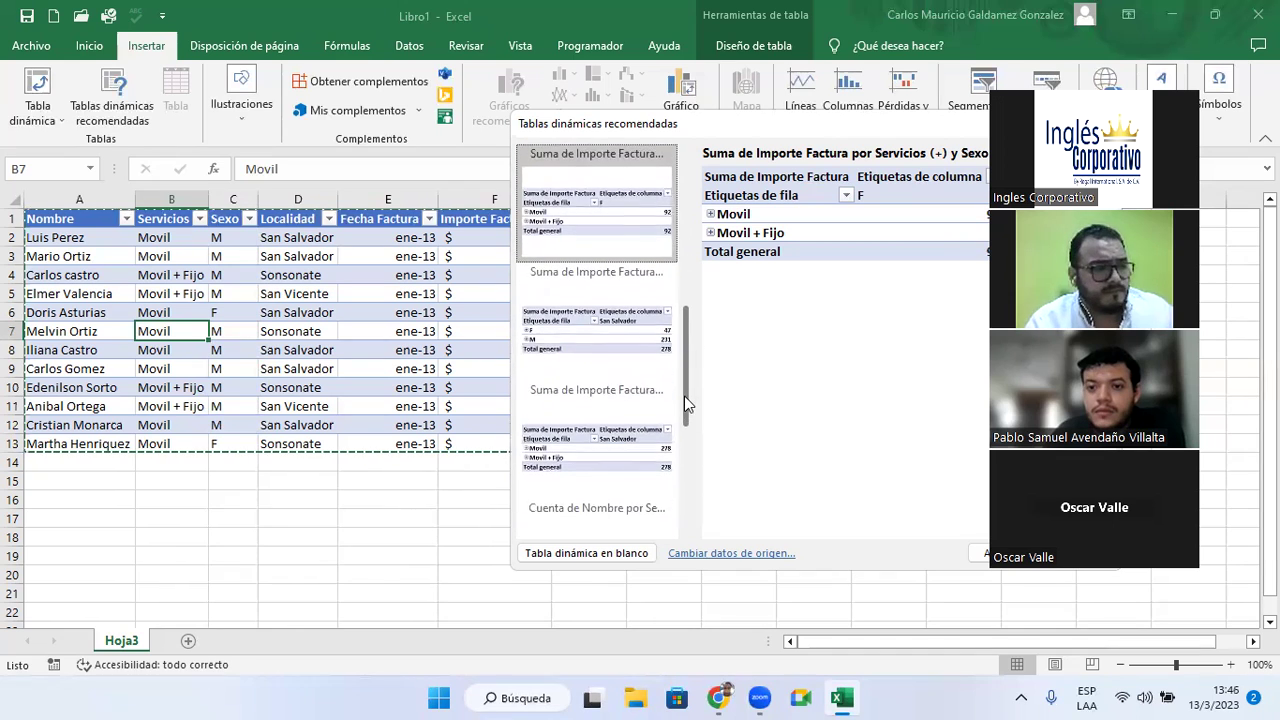
{"action": "left_click", "coordinate": [598, 358]}
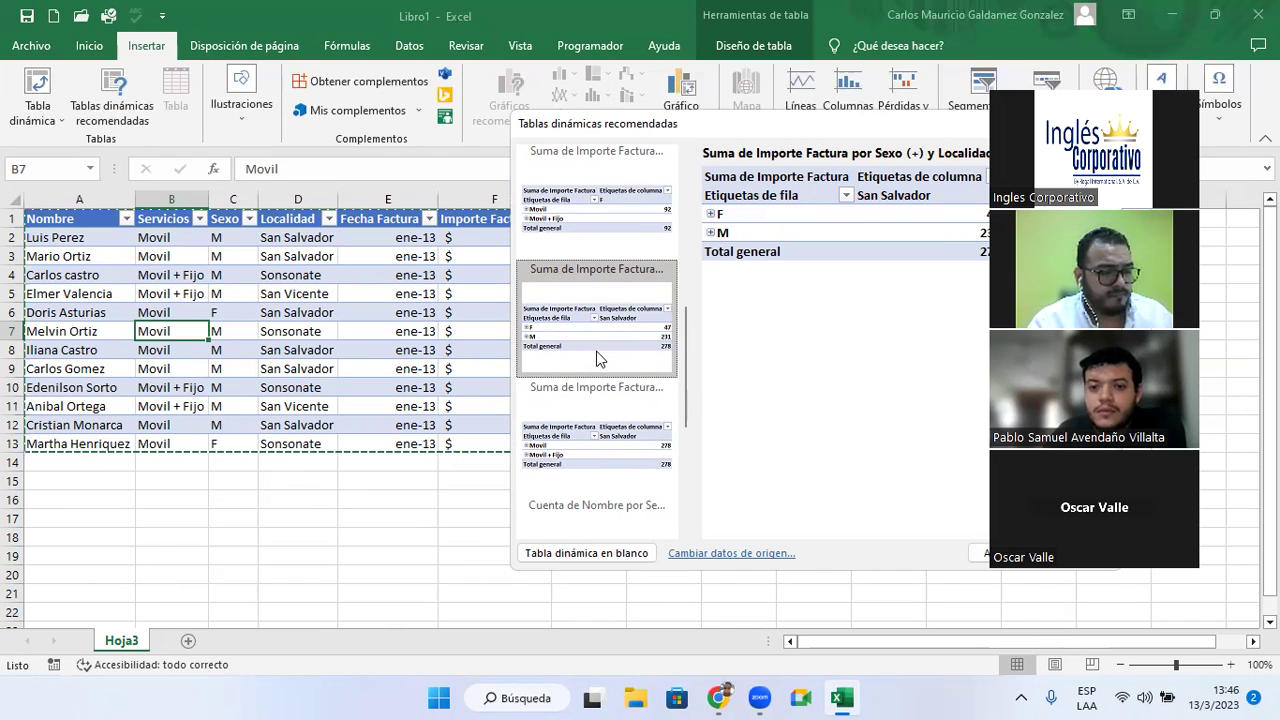
{"action": "left_click", "coordinate": [592, 447]}
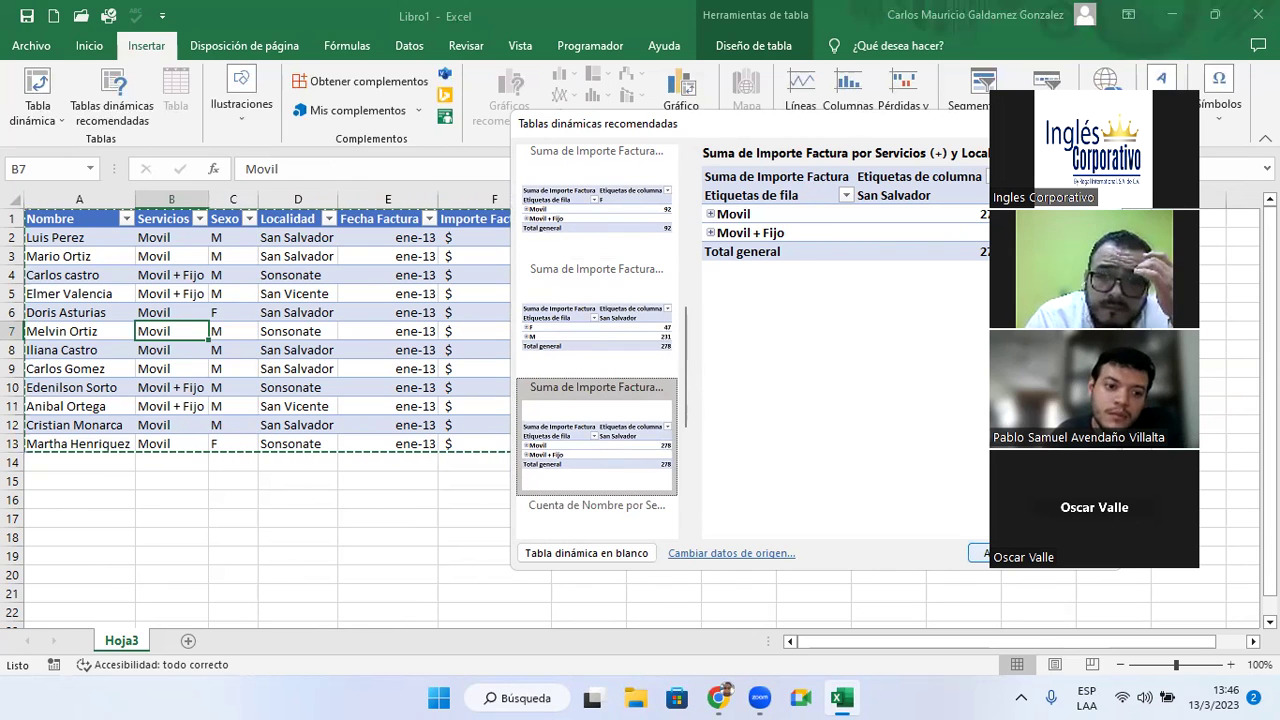
{"action": "left_click", "coordinate": [980, 553]}
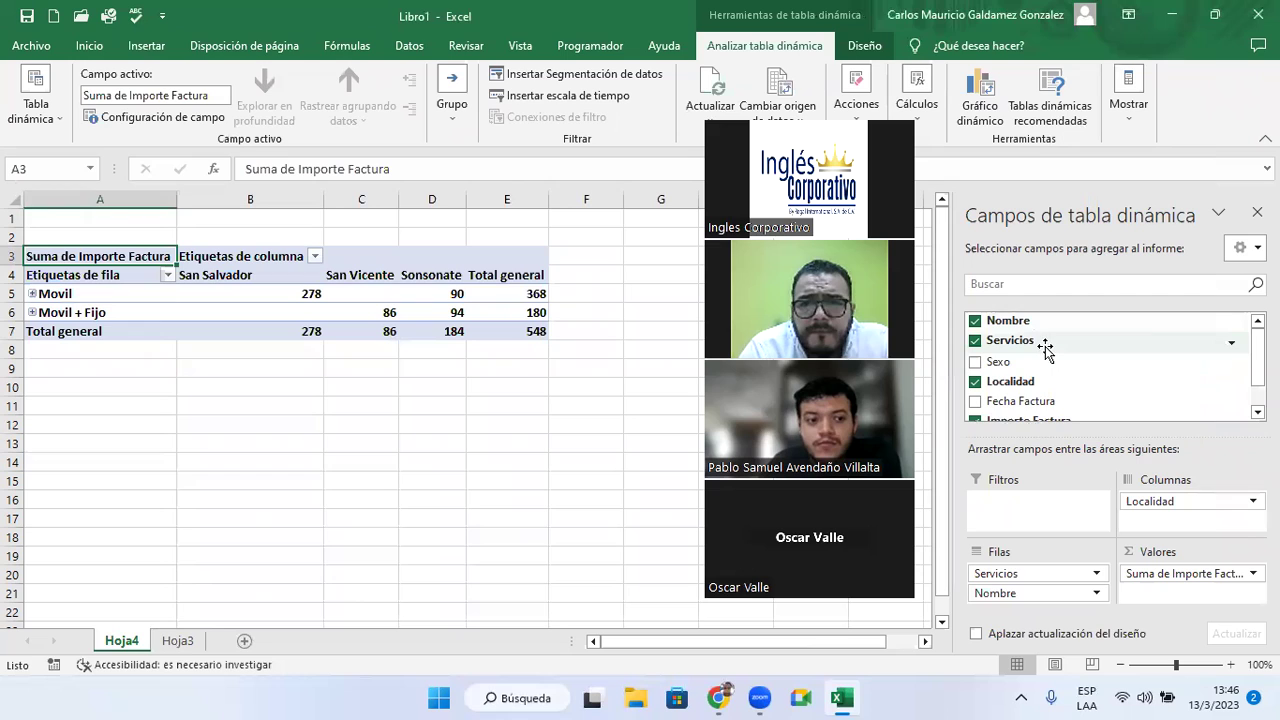
Nest Nombre below Servicios in the Filas area and expand the Movil group to list its customers.
{"action": "scroll", "coordinate": [1240, 360], "scroll_direction": "down", "scroll_amount": 1}
{"action": "scroll", "coordinate": [1240, 360], "scroll_direction": "down", "scroll_amount": 1}
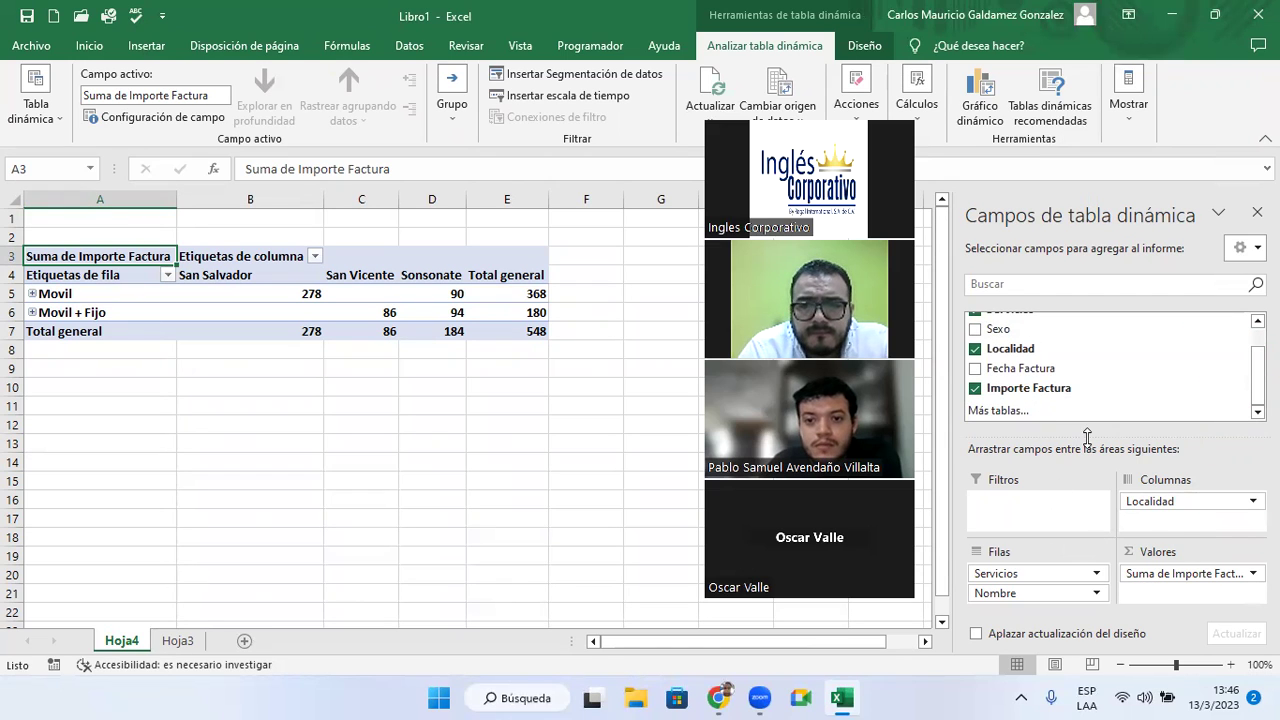
{"action": "left_click_drag", "start_coordinate": [1087, 437], "coordinate": [1088, 374]}
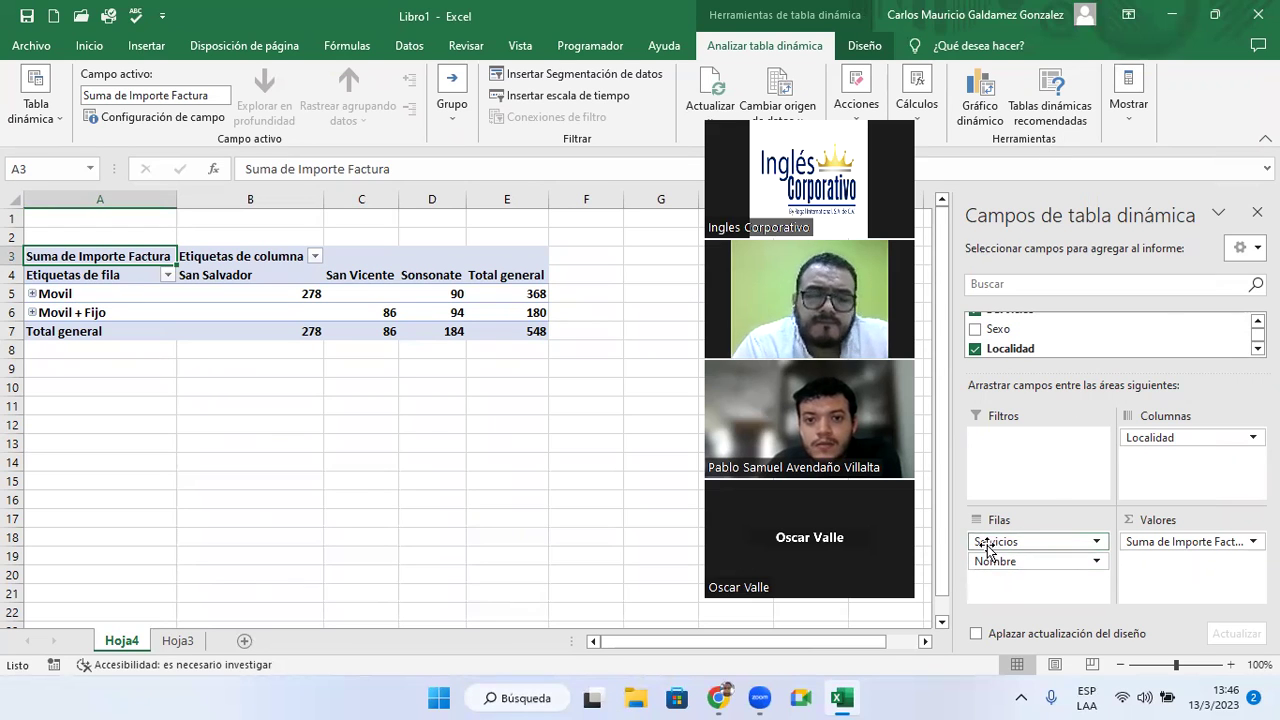
{"action": "left_click", "coordinate": [987, 545]}
{"action": "left_click", "coordinate": [1035, 563]}
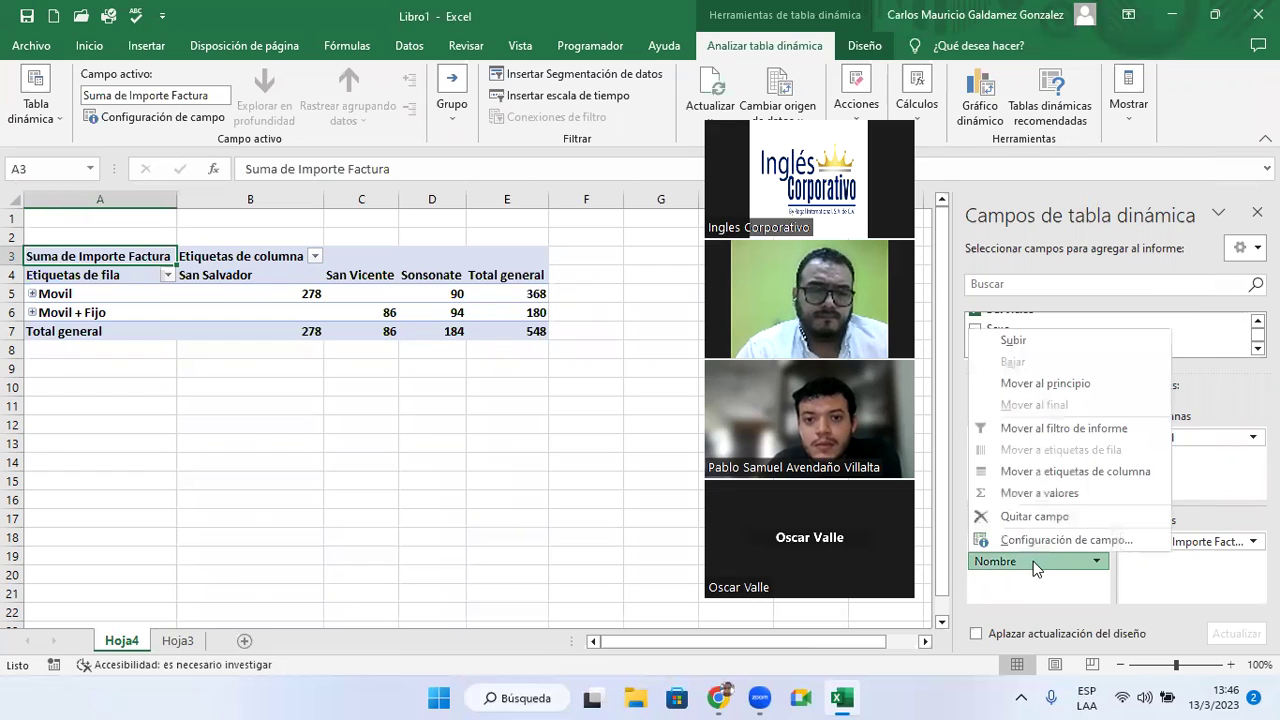
{"action": "left_click", "coordinate": [1022, 566]}
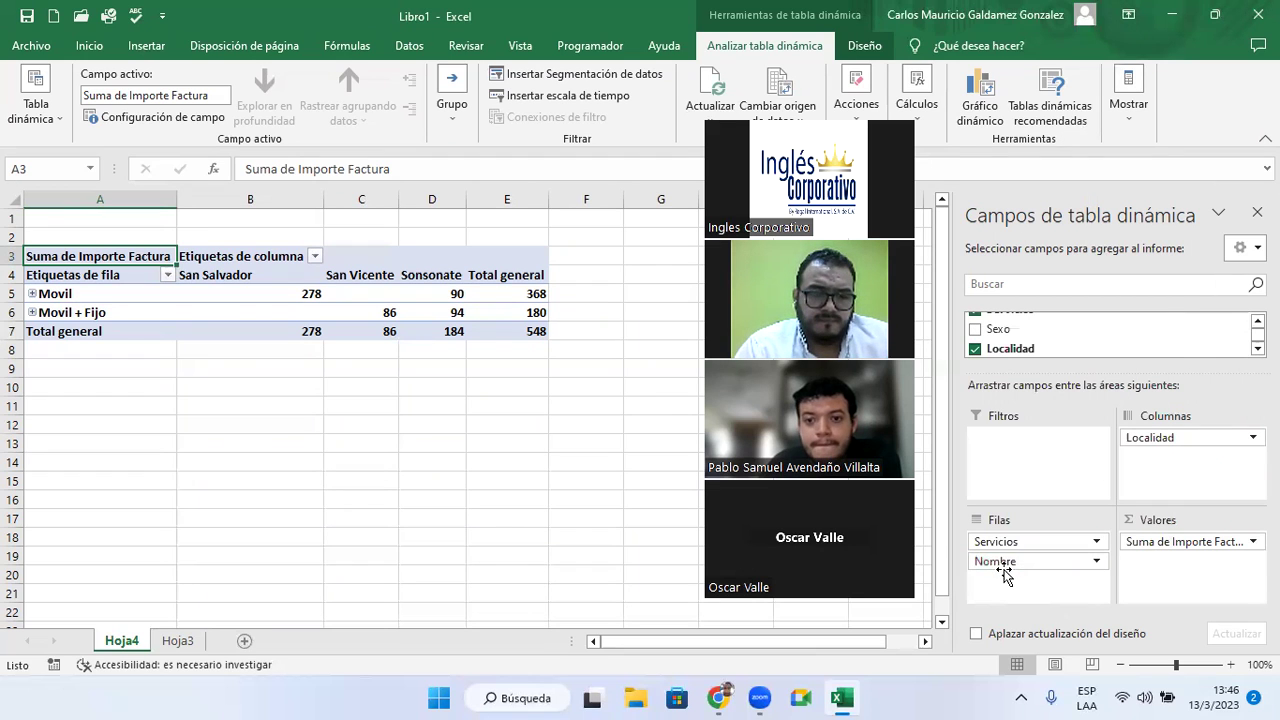
{"action": "left_click_drag", "start_coordinate": [1000, 563], "coordinate": [1000, 540]}
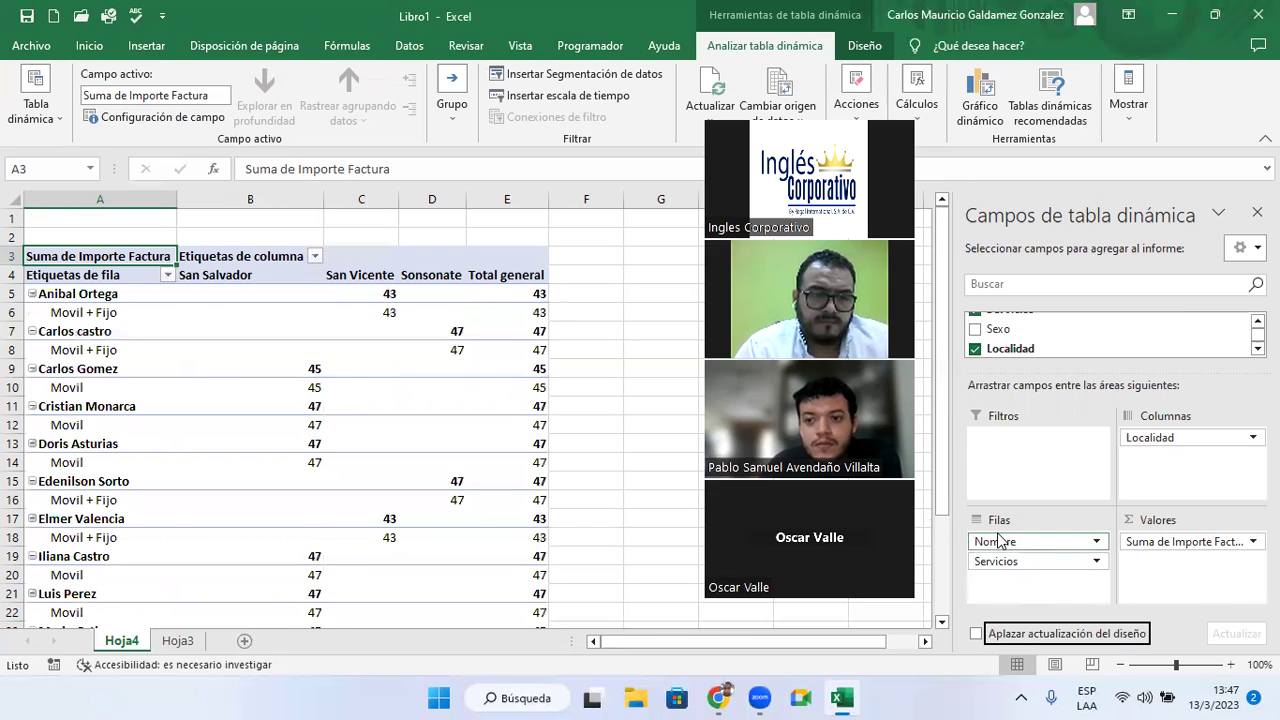
{"action": "left_click_drag", "start_coordinate": [1000, 541], "coordinate": [998, 572]}
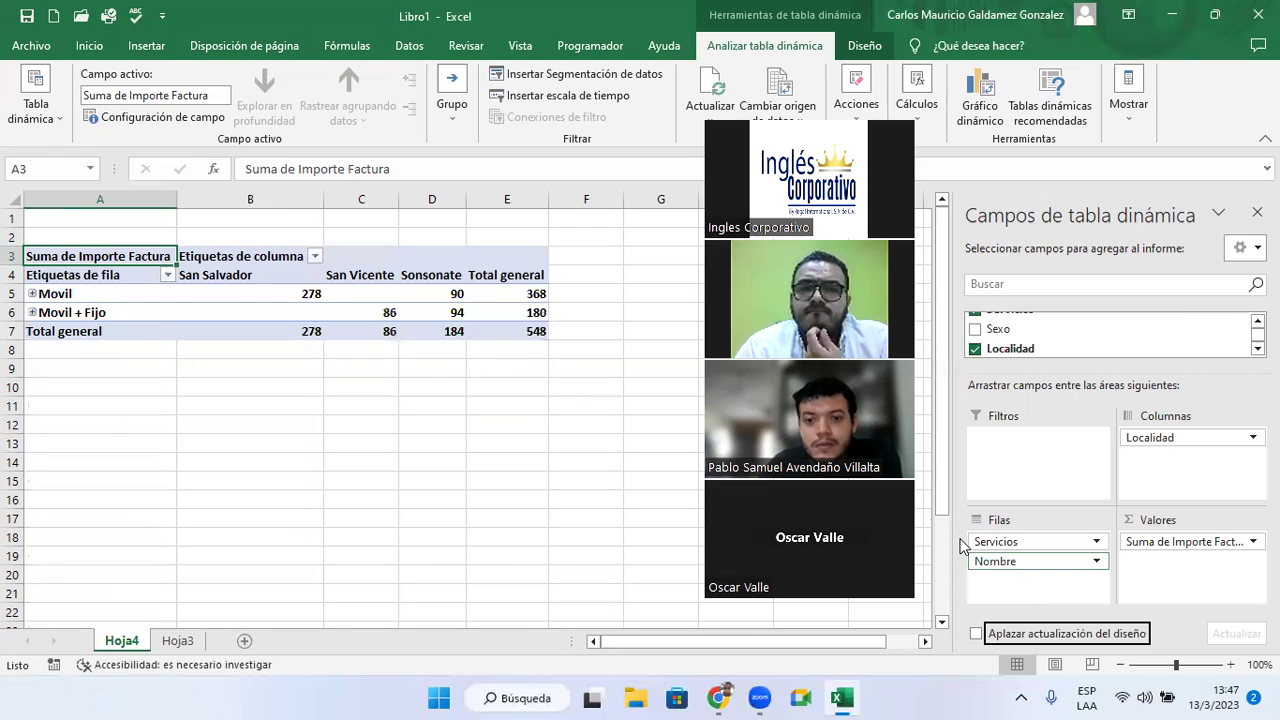
{"action": "left_click", "coordinate": [32, 294]}
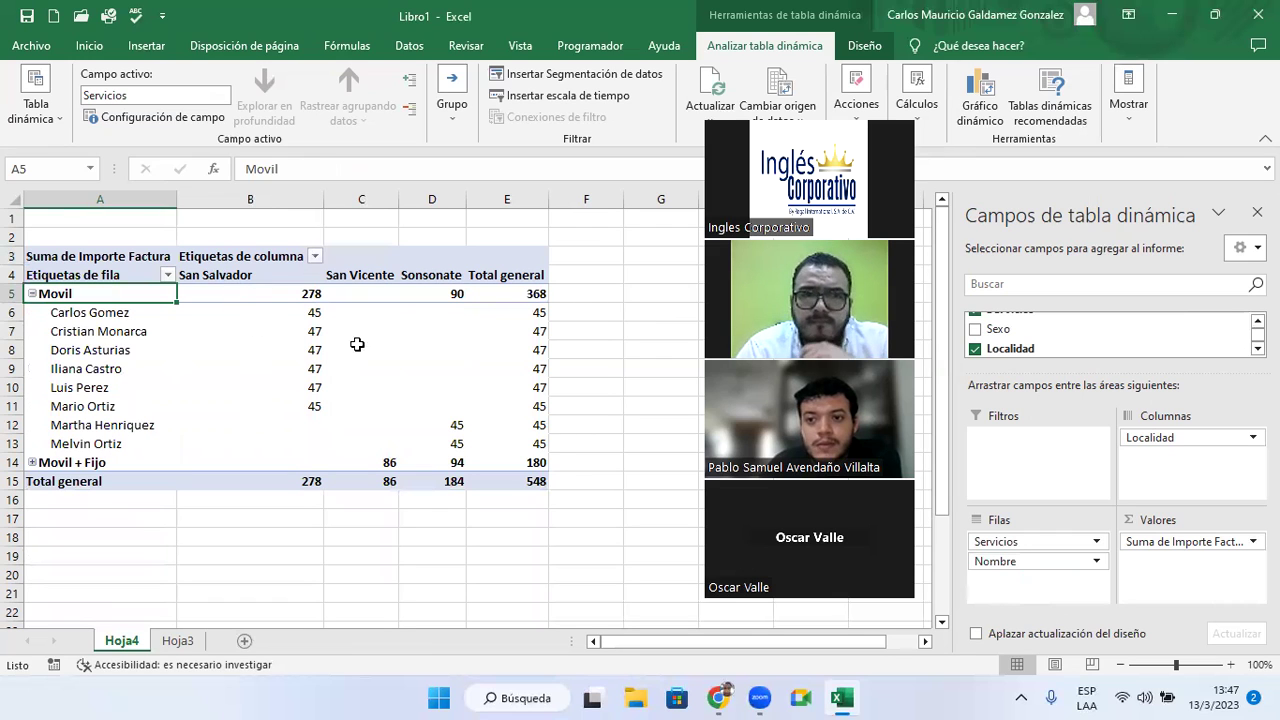
Expand Movil + Fijo and format the pivot's Importe Factura sums as Contabilidad dollar currency.
{"action": "left_click", "coordinate": [32, 463]}
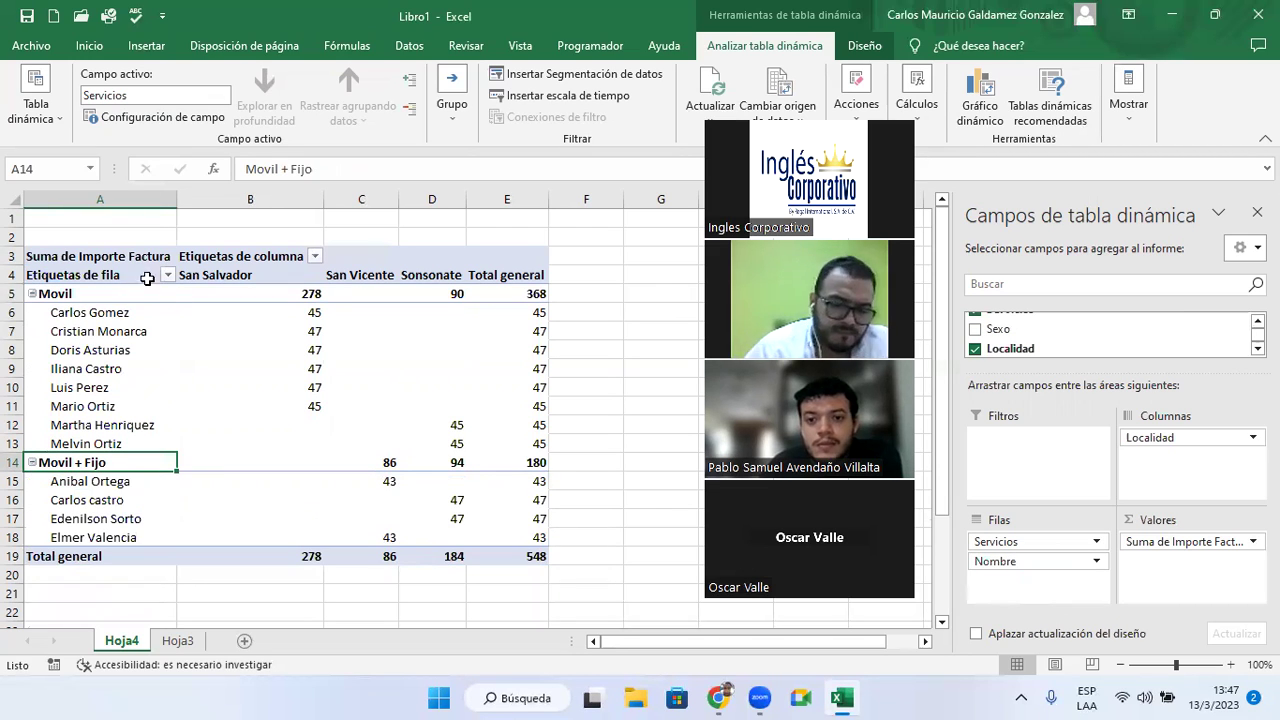
{"action": "mouse_move", "coordinate": [214, 297]}
{"action": "left_mouse_down"}
{"action": "mouse_move", "coordinate": [415, 415]}
{"action": "mouse_move", "coordinate": [505, 556]}
{"action": "left_mouse_up"}
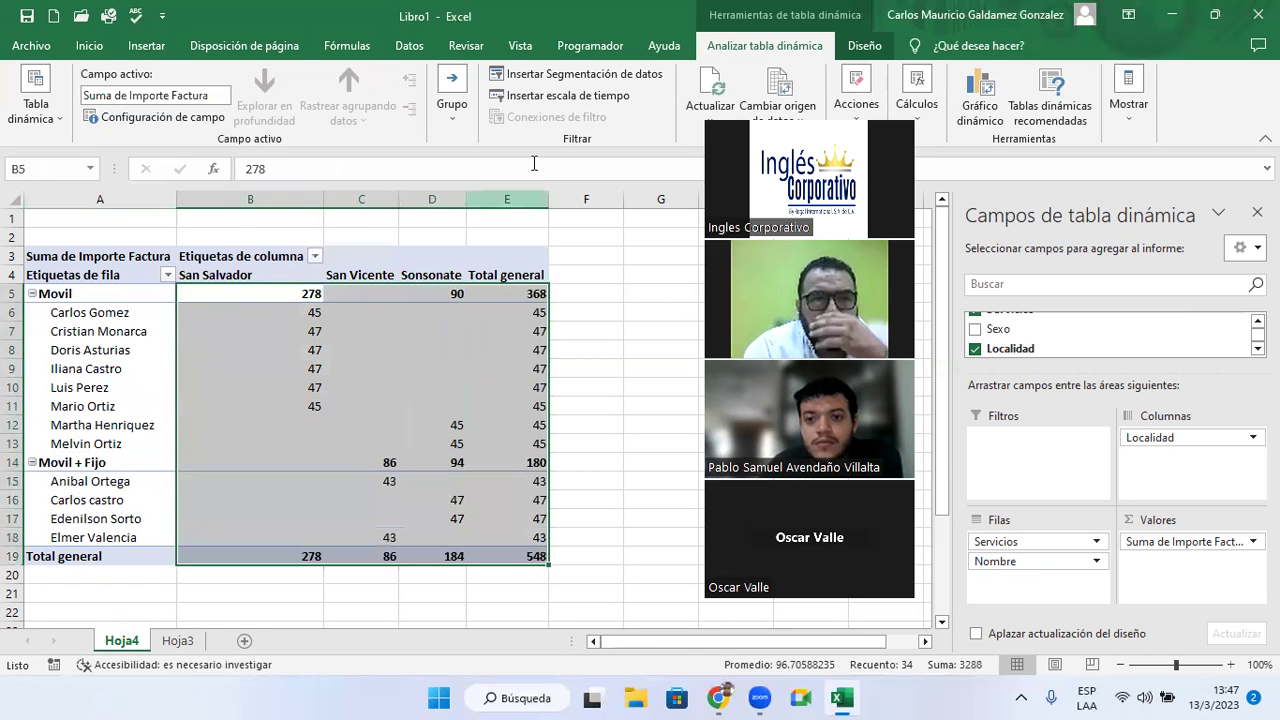
{"action": "left_click", "coordinate": [89, 46]}
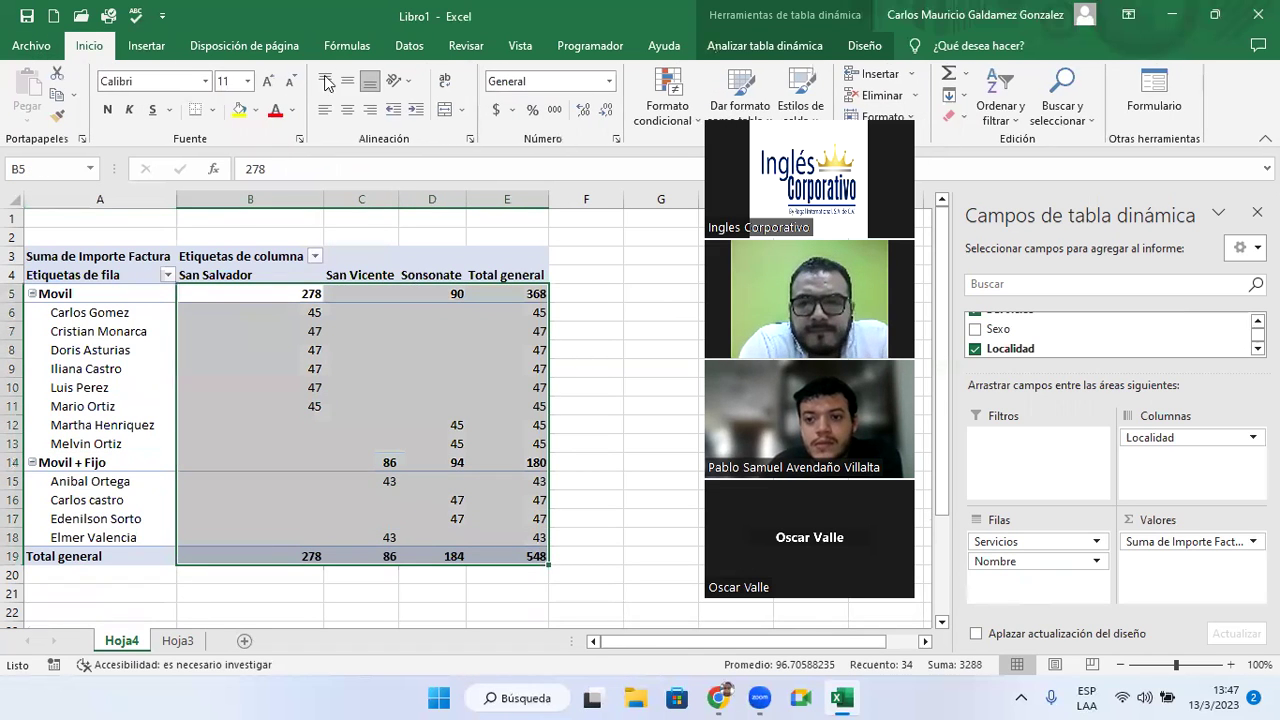
{"action": "left_click", "coordinate": [608, 82]}
{"action": "left_click", "coordinate": [567, 237]}
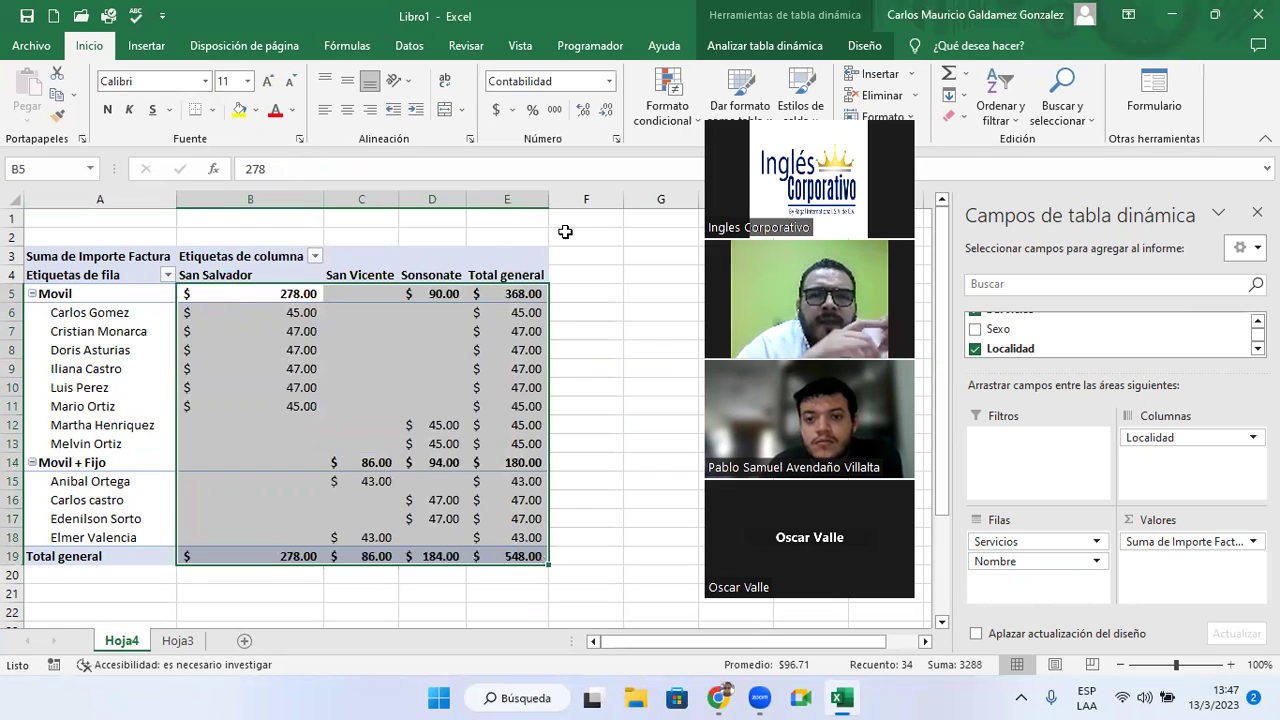
{"action": "left_click", "coordinate": [423, 360]}
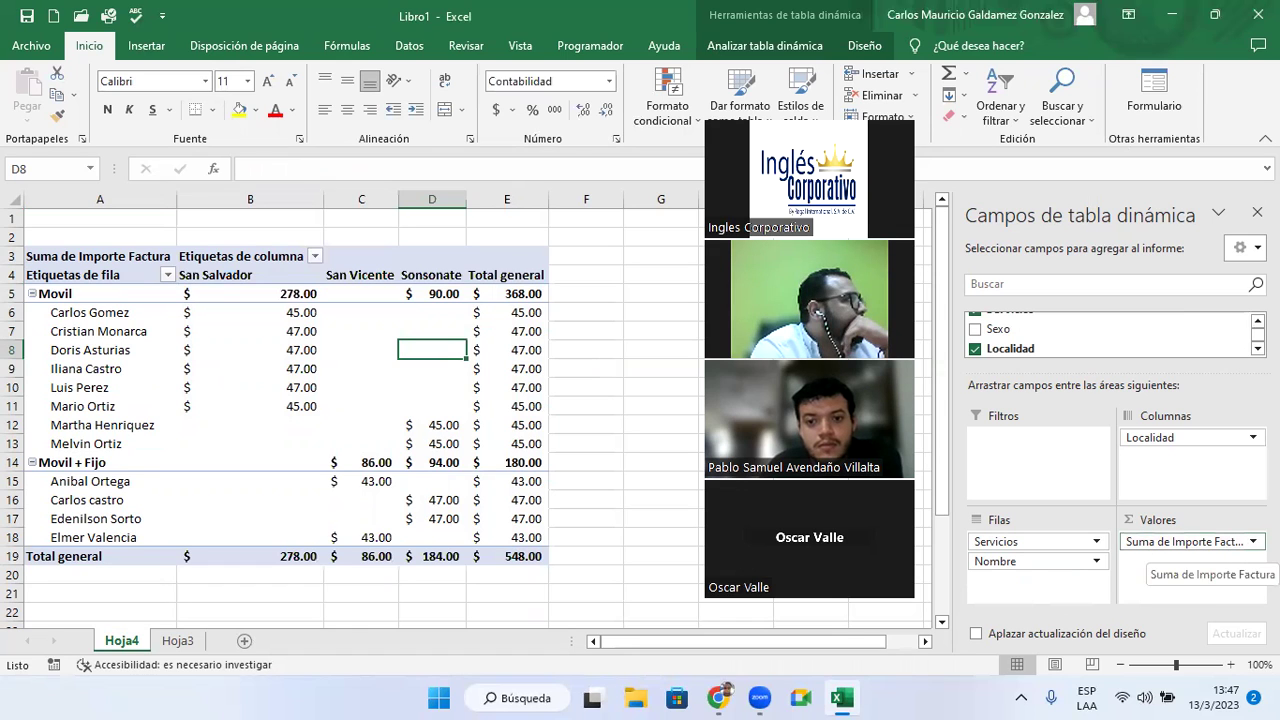
Open Configuración de campo de valor for the Suma de Importe Factura field in Valores.
{"action": "scroll", "coordinate": [1086, 313], "scroll_direction": "down", "scroll_amount": 1}
{"action": "scroll", "coordinate": [1086, 313], "scroll_direction": "down", "scroll_amount": 1}
{"action": "scroll", "coordinate": [1086, 313], "scroll_direction": "down", "scroll_amount": 1}
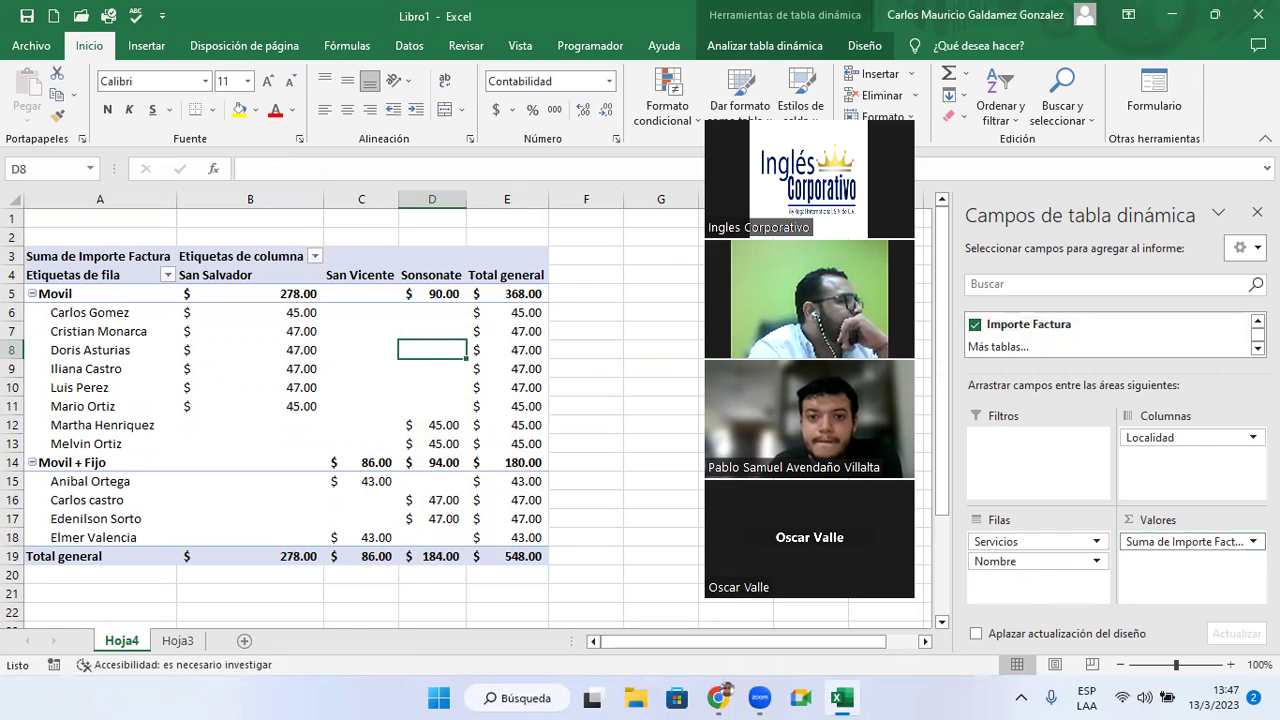
{"action": "left_click", "coordinate": [1180, 541]}
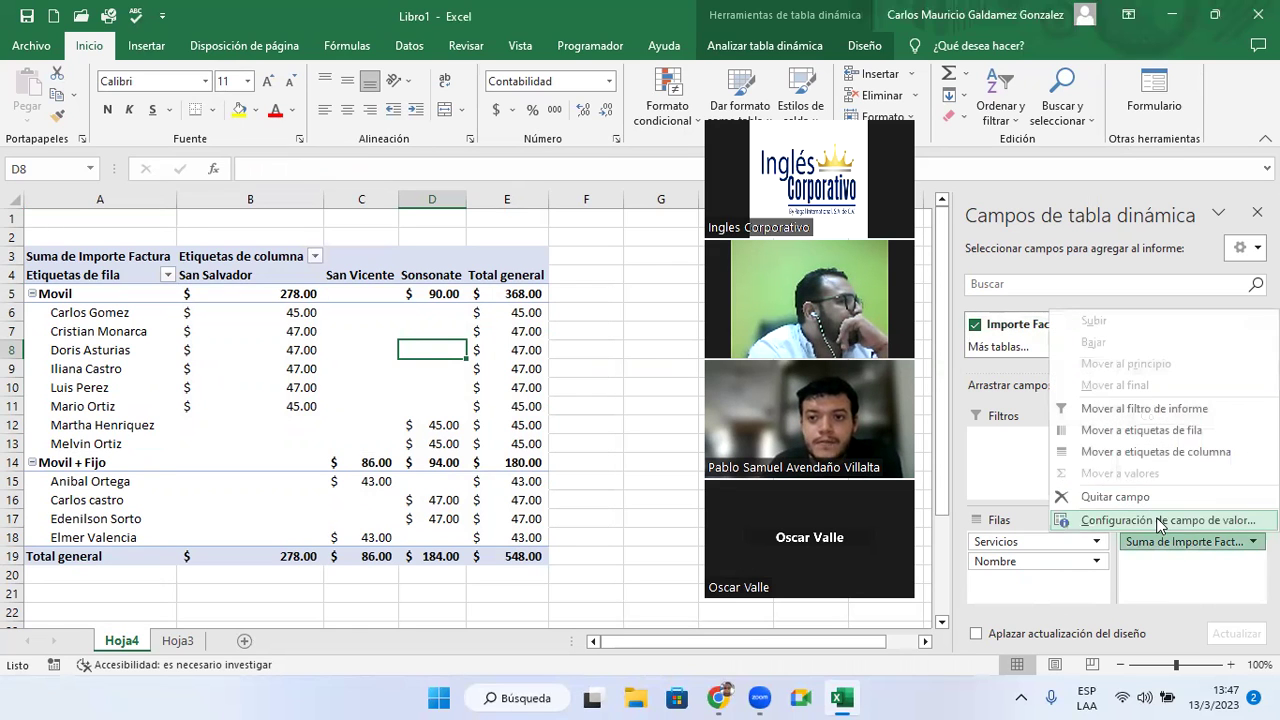
{"action": "left_click", "coordinate": [1160, 521]}
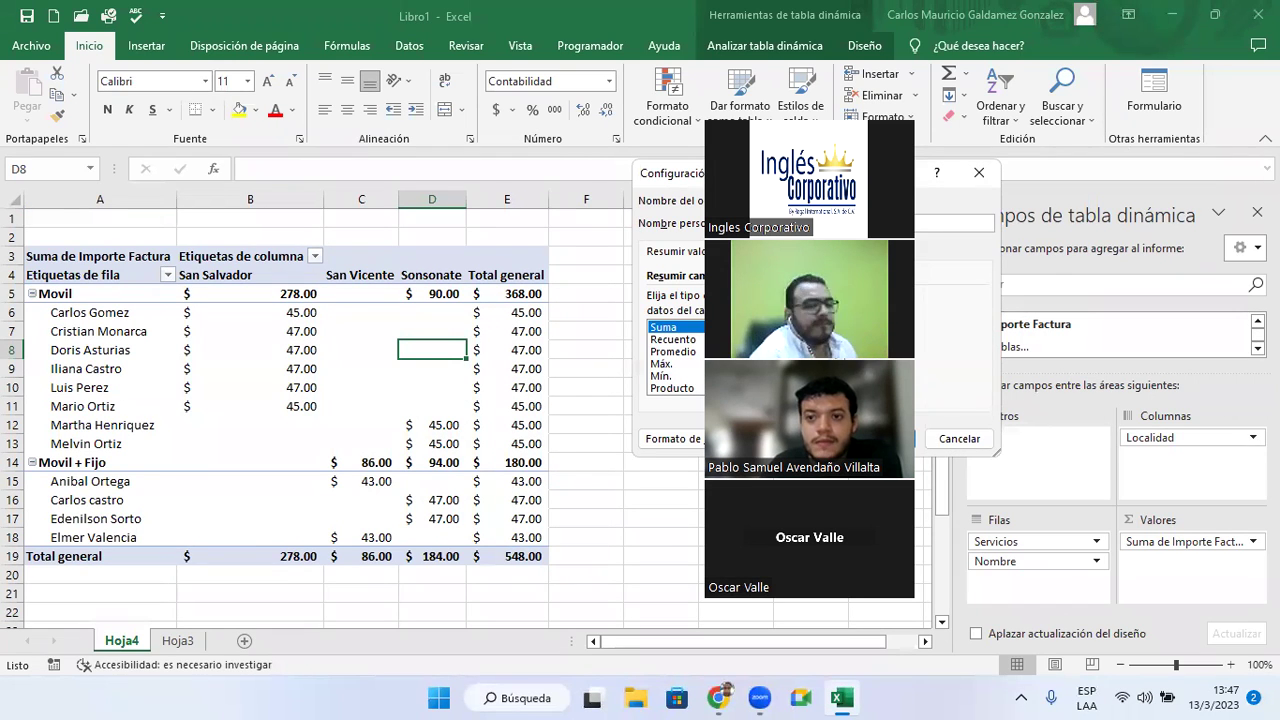
Close value field settings unchanged and verify the Movil and Movil + Fijo subtotals per locality.
{"action": "key", "text": "Escape"}
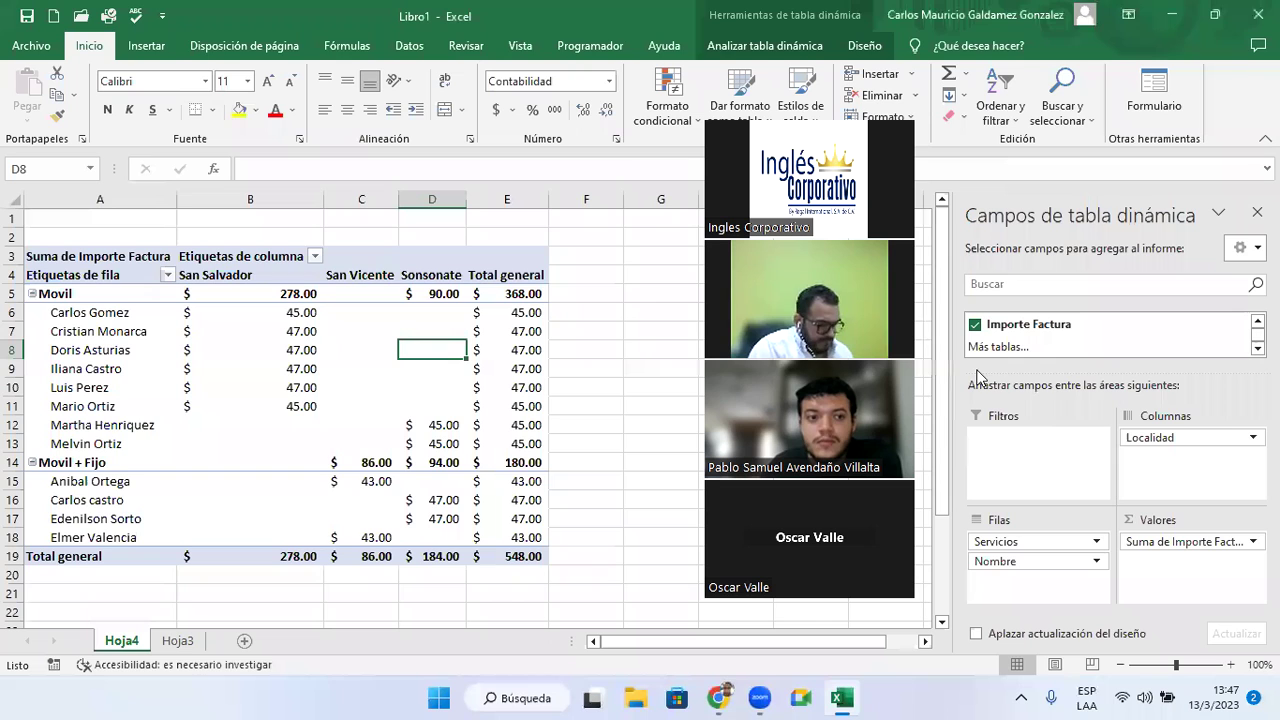
{"action": "left_click", "coordinate": [205, 290]}
{"action": "left_click_drag", "start_coordinate": [218, 313], "coordinate": [226, 400]}
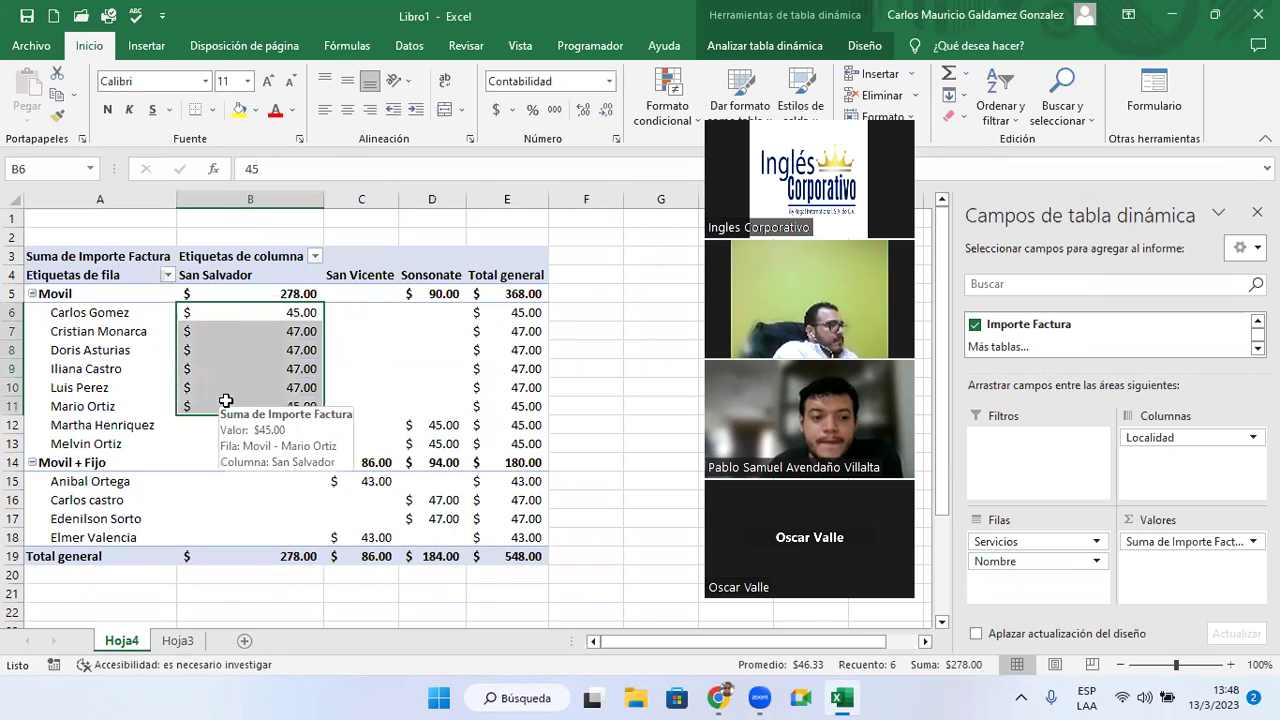
{"action": "left_click", "coordinate": [235, 293]}
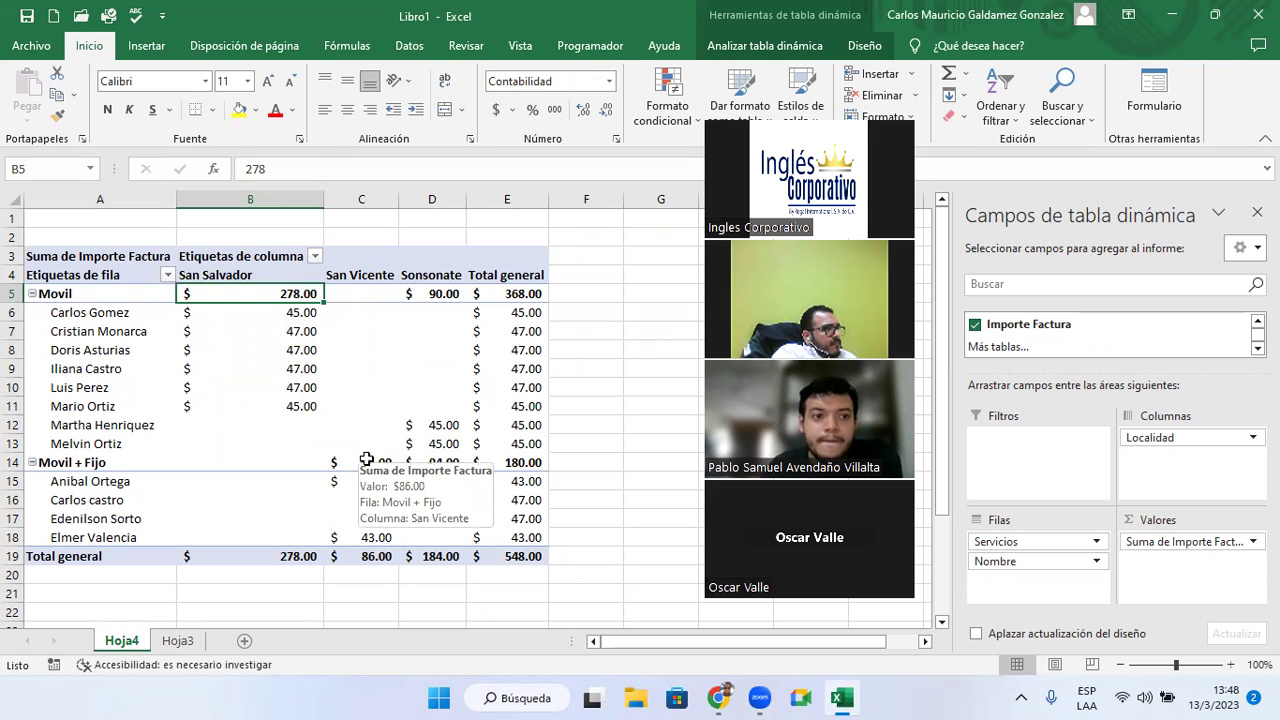
{"action": "left_click", "coordinate": [366, 462]}
{"action": "left_click_drag", "start_coordinate": [365, 481], "coordinate": [365, 537]}
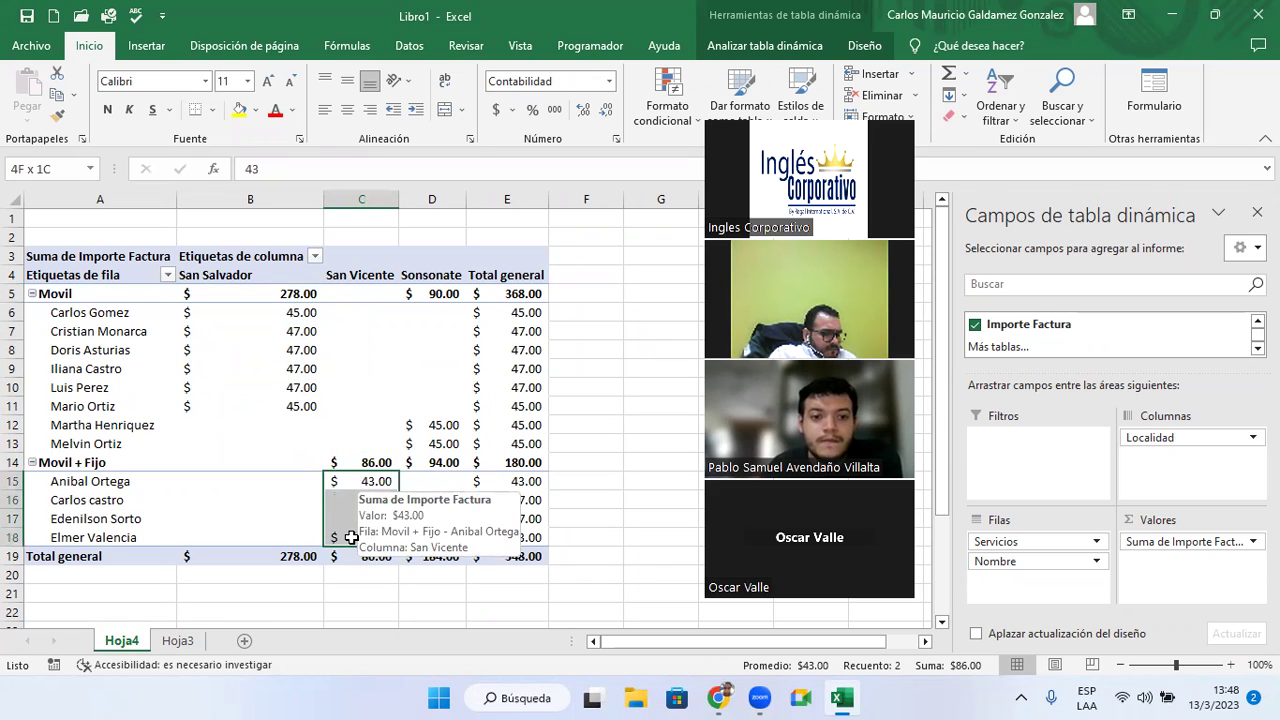
{"action": "left_click_drag", "start_coordinate": [436, 444], "coordinate": [436, 425]}
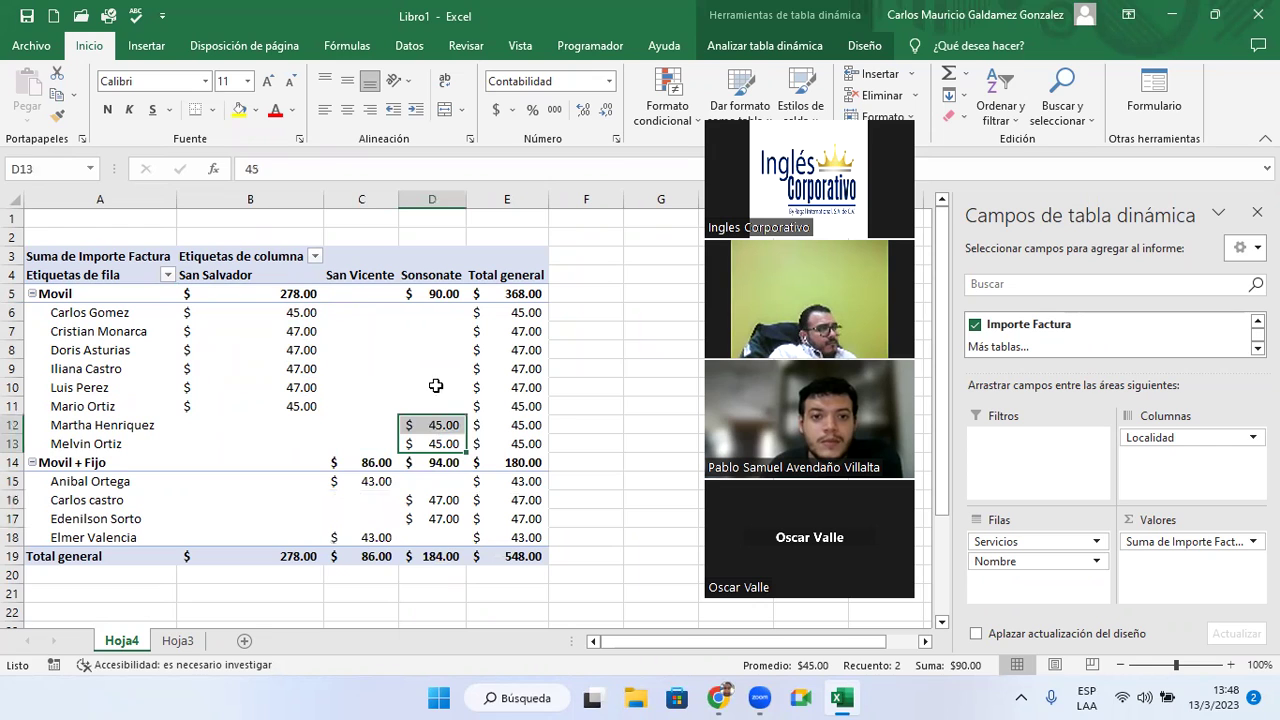
{"action": "left_click", "coordinate": [440, 294]}
{"action": "left_click_drag", "start_coordinate": [431, 520], "coordinate": [431, 500]}
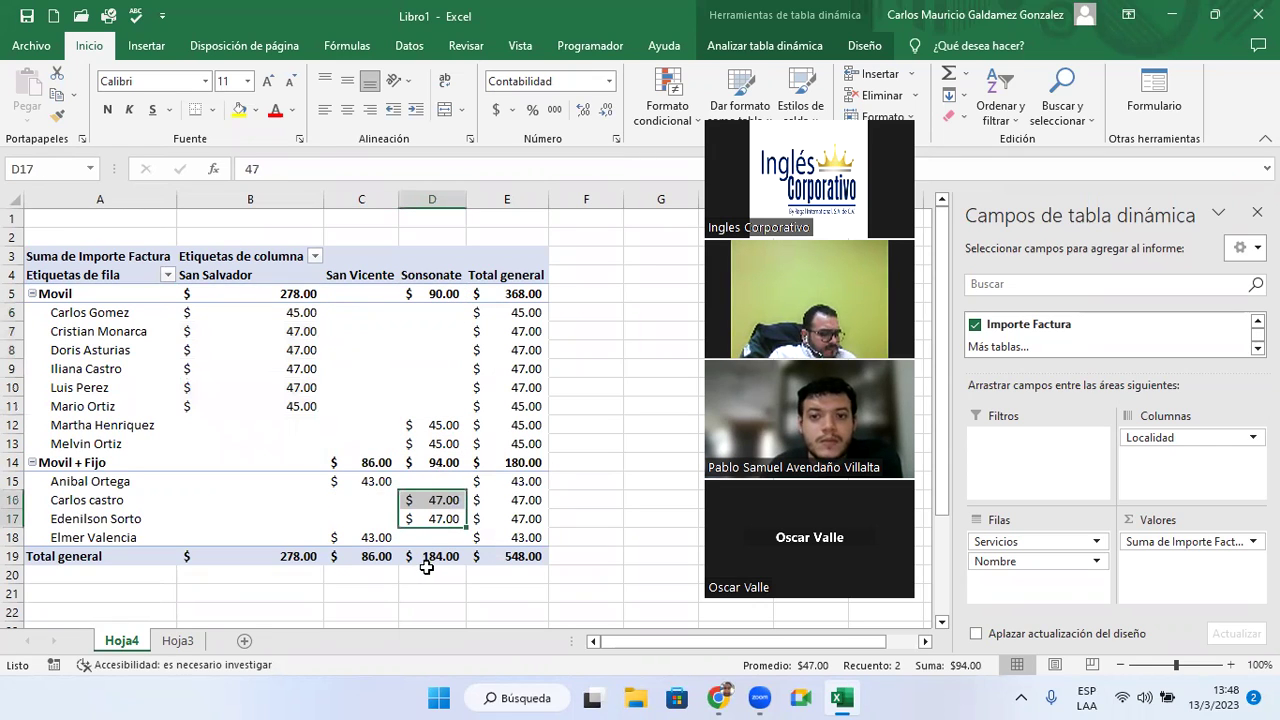
{"action": "left_click", "coordinate": [443, 462]}
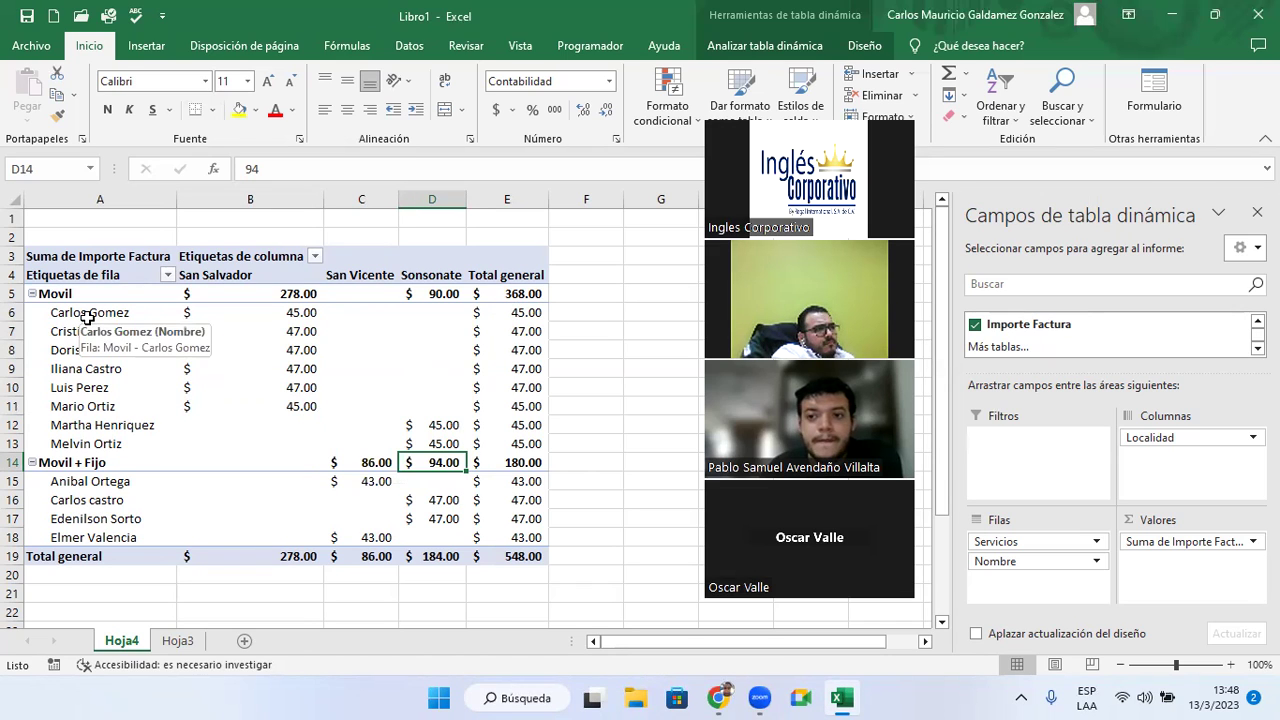
Review customer rows, locality columns and grand totals: San Salvador $ 278.00, San Vicente $ 86.00, Sonsonate $ 184.00.
{"action": "left_click", "coordinate": [87, 317]}
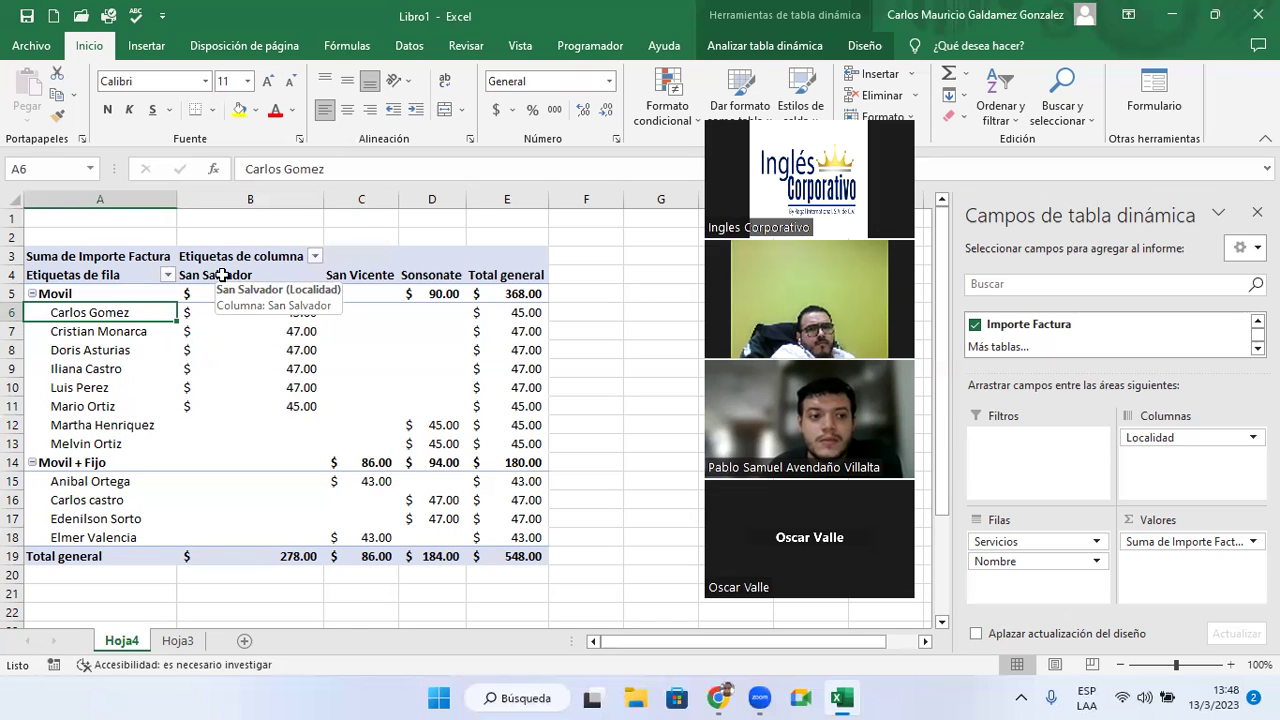
{"action": "left_click", "coordinate": [222, 275]}
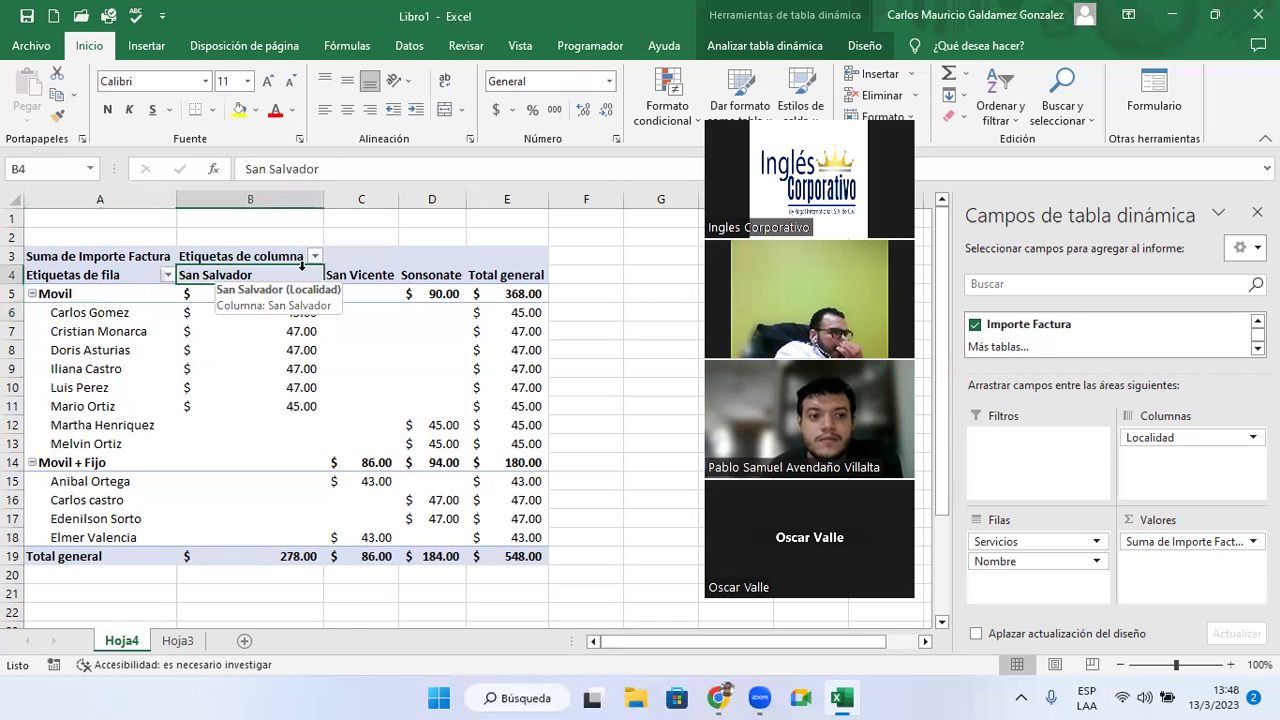
{"action": "left_click", "coordinate": [357, 274]}
{"action": "left_click", "coordinate": [420, 280]}
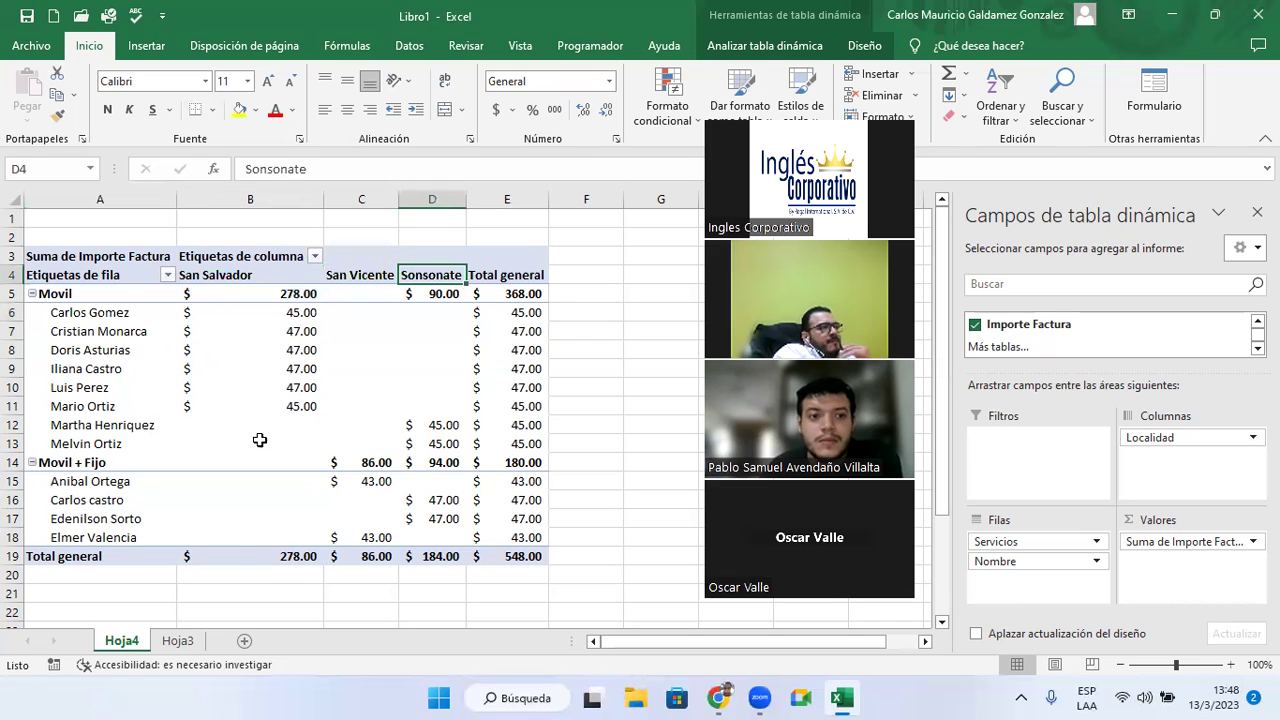
{"action": "left_click", "coordinate": [272, 556]}
{"action": "left_click", "coordinate": [385, 558]}
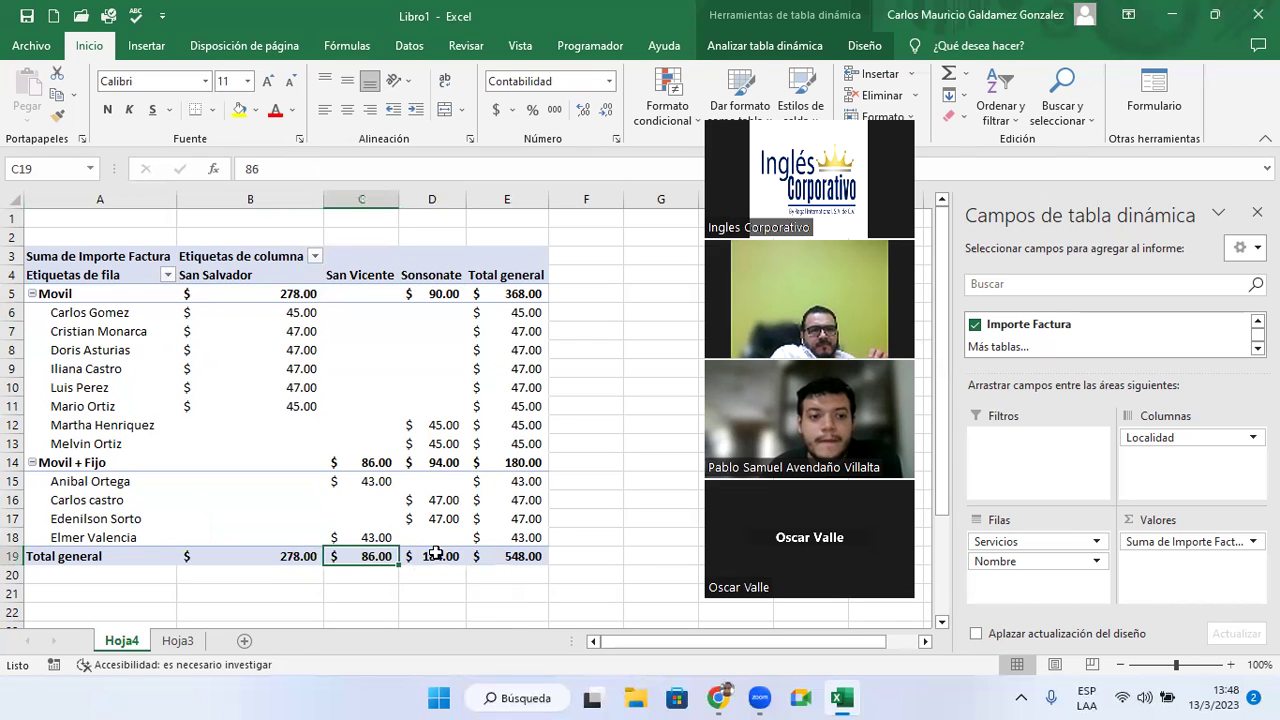
{"action": "left_click", "coordinate": [440, 556]}
Recheck the service subtotals and empty cells for San Vicente, Sonsonate and San Salvador.
{"action": "left_click", "coordinate": [373, 463]}
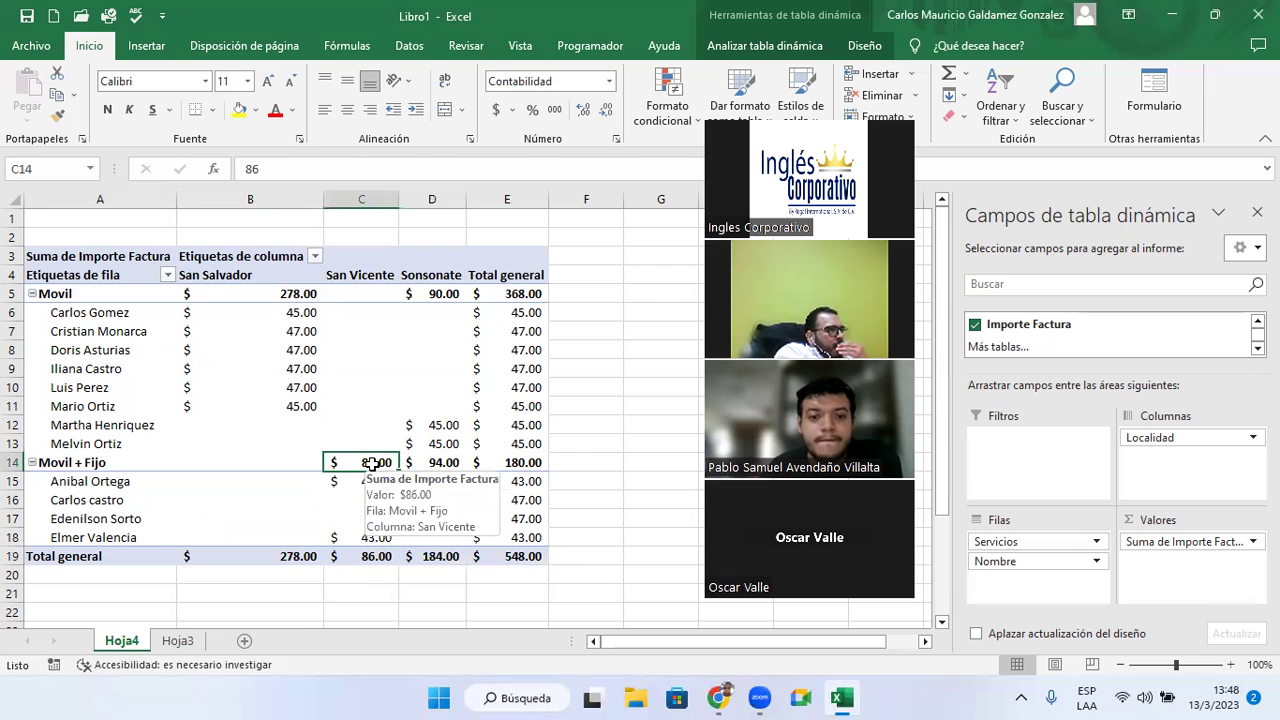
{"action": "left_click", "coordinate": [367, 293]}
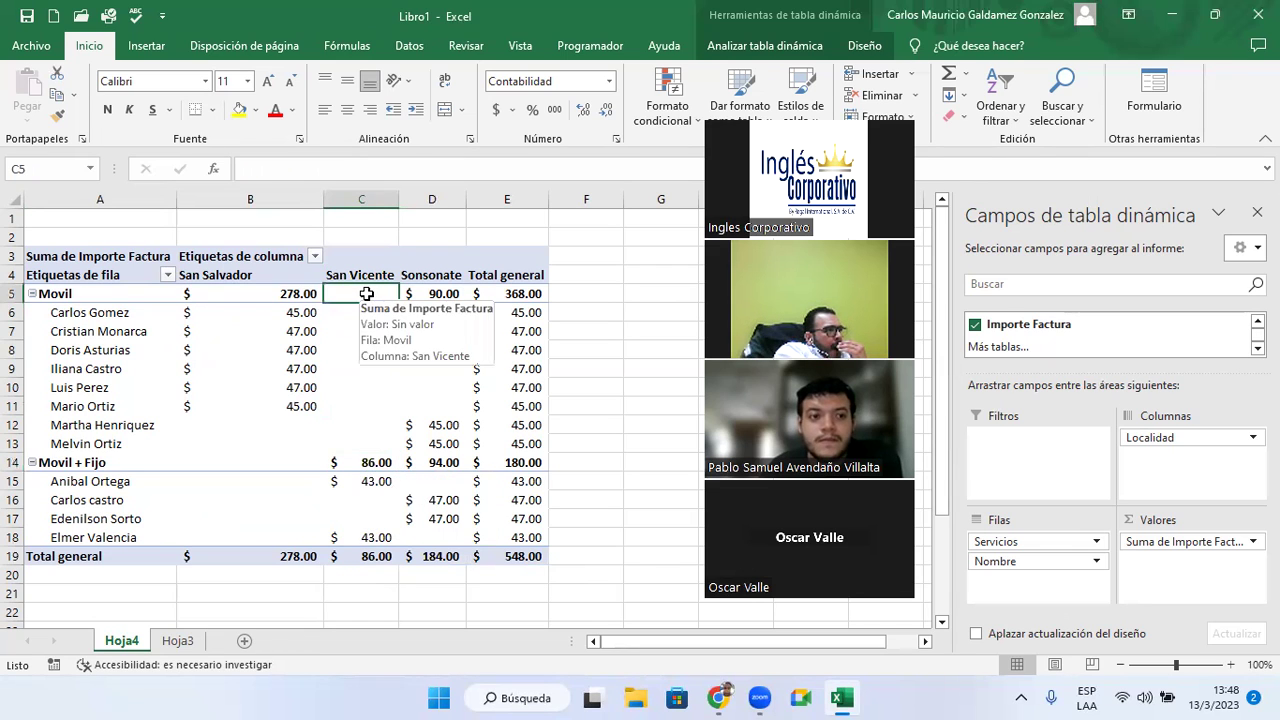
{"action": "left_click", "coordinate": [441, 295]}
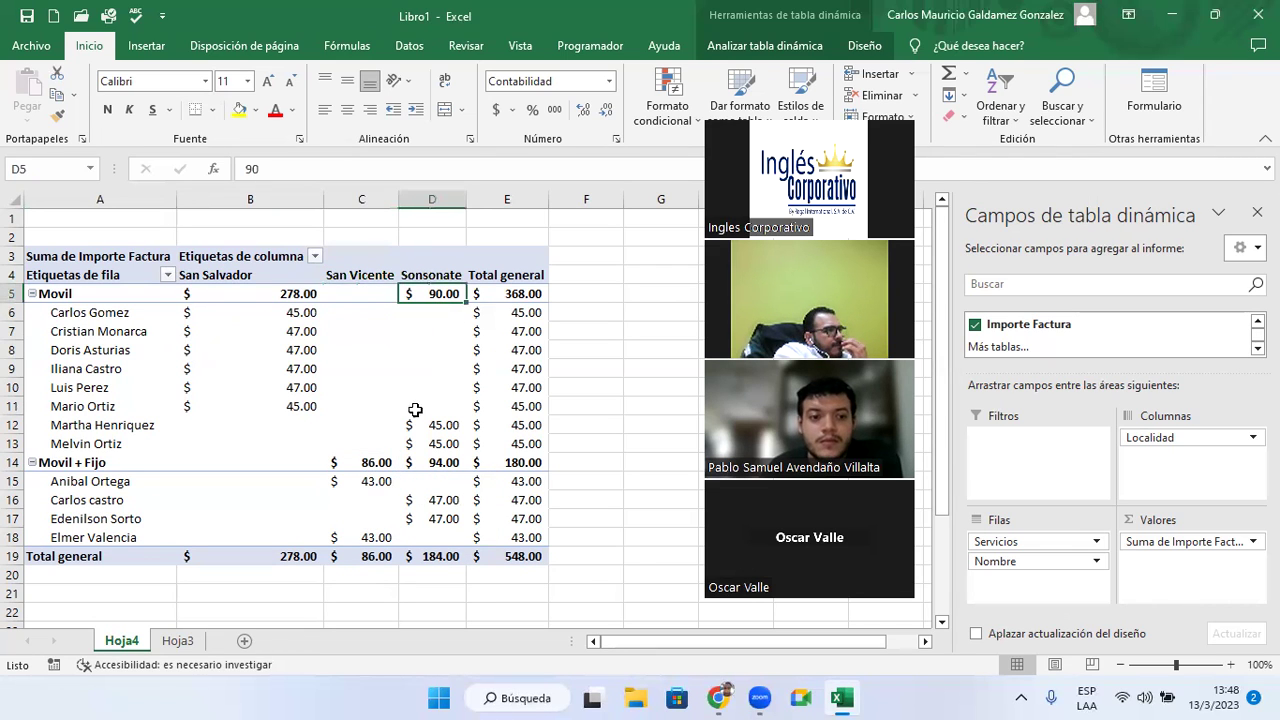
{"action": "left_click", "coordinate": [430, 462]}
{"action": "left_click", "coordinate": [416, 556]}
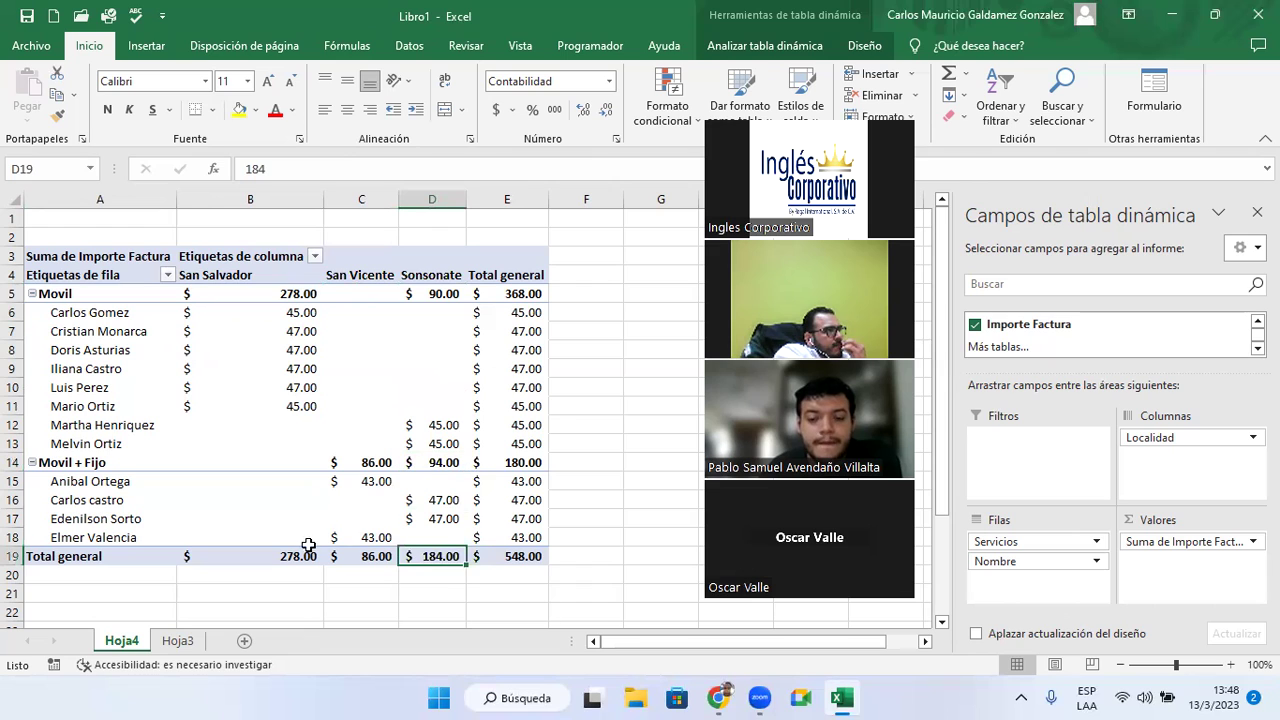
{"action": "left_click", "coordinate": [274, 466]}
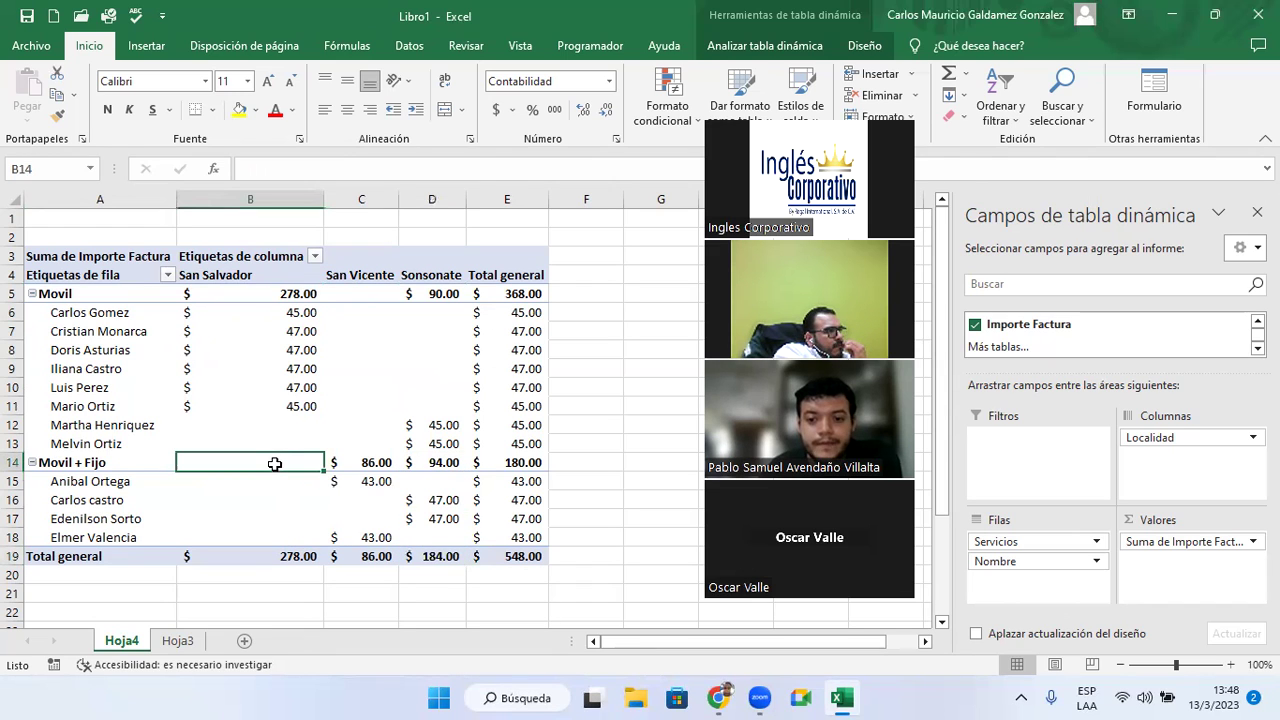
{"action": "left_click", "coordinate": [252, 296]}
{"action": "left_click_drag", "start_coordinate": [267, 553], "coordinate": [468, 556]}
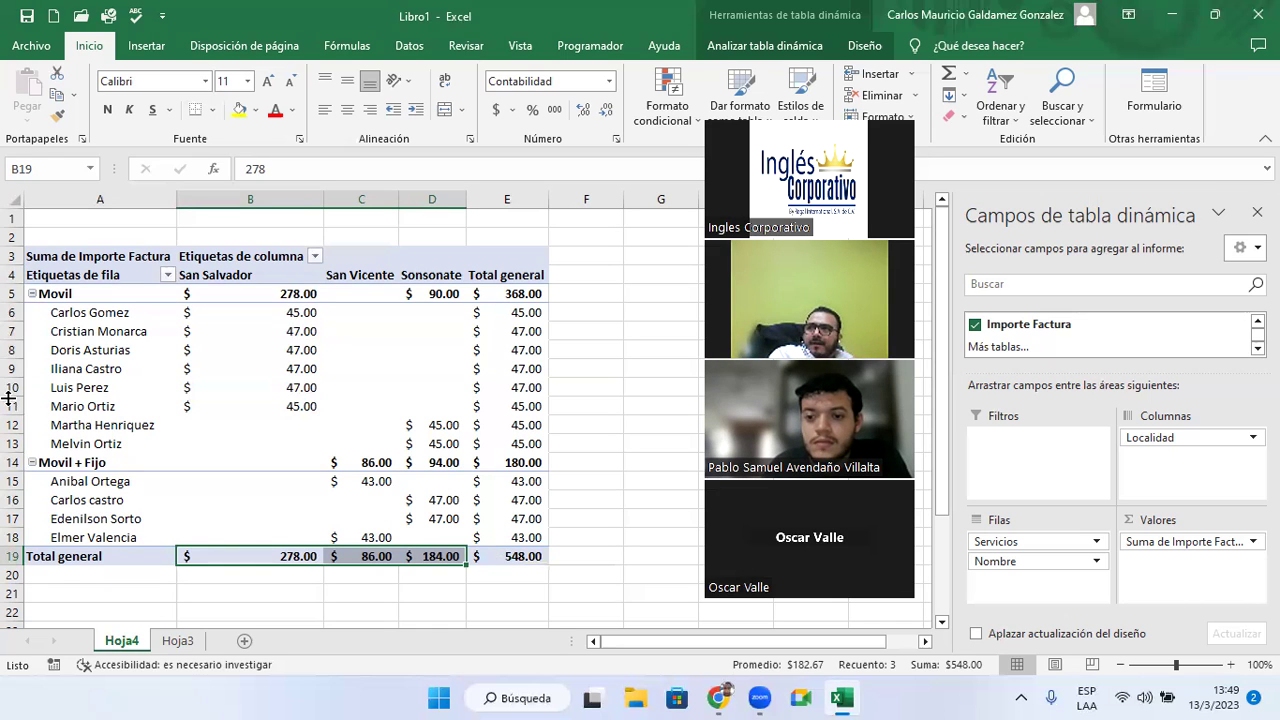
{"action": "left_click", "coordinate": [150, 47]}
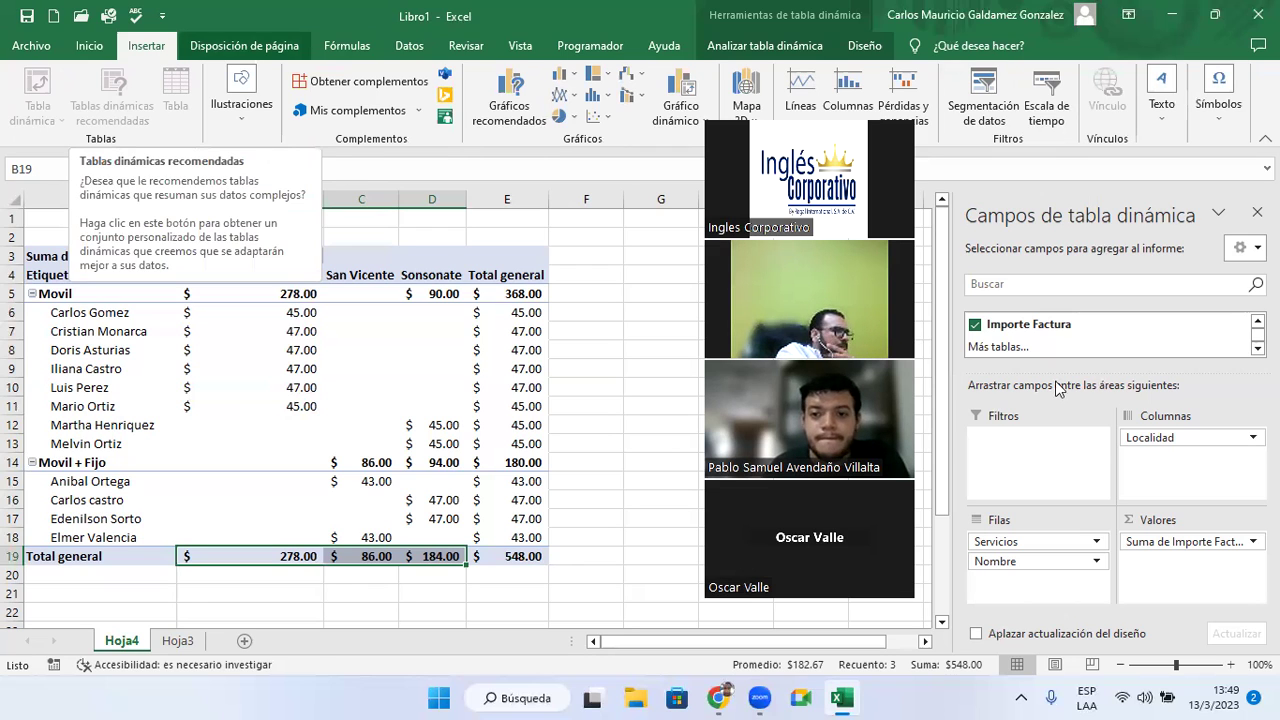
{"action": "left_click", "coordinate": [254, 402]}
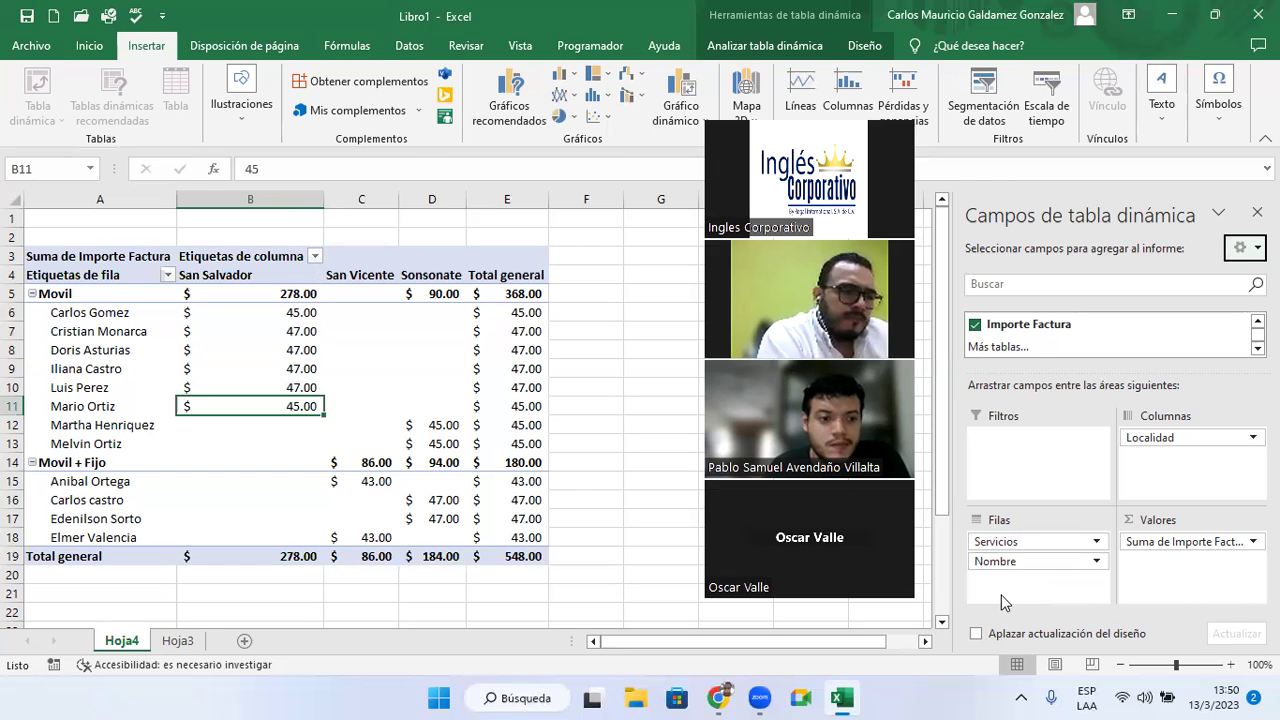
Order the row fields with Nombre nested under Servicios, Localidad across columns, summing Importe Factura.
{"action": "left_click", "coordinate": [991, 564]}
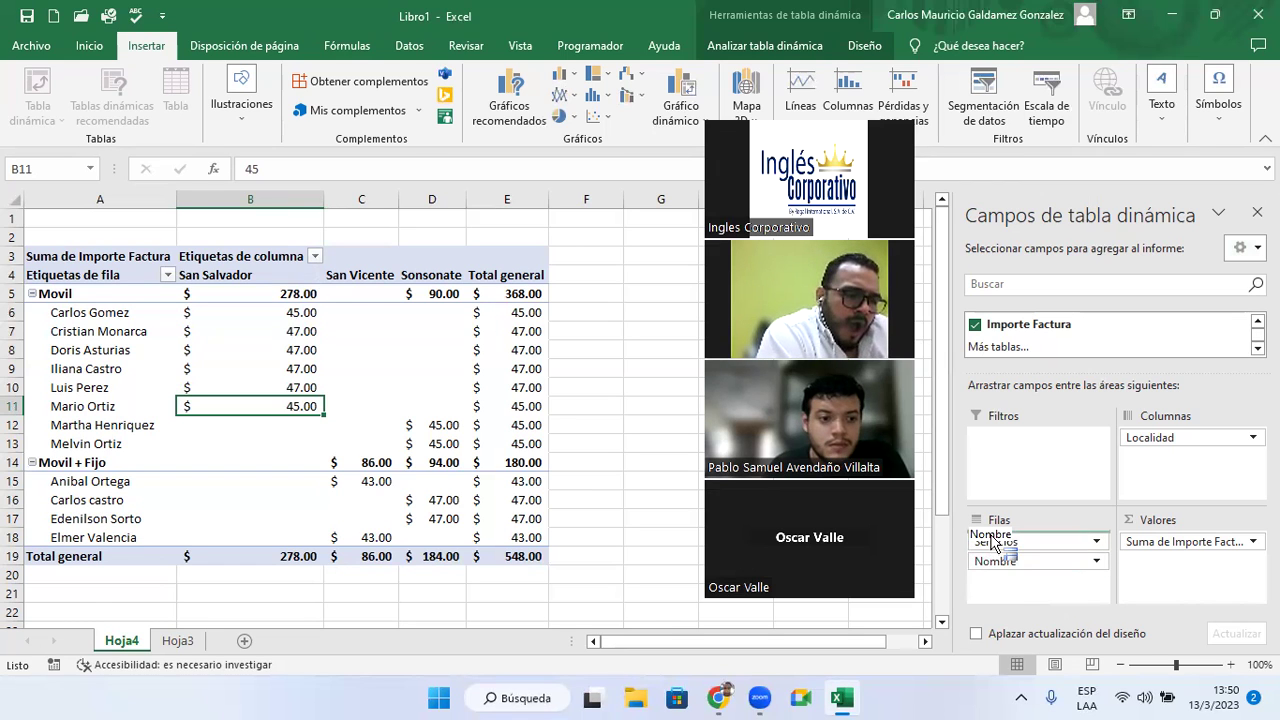
{"action": "left_click_drag", "start_coordinate": [991, 564], "coordinate": [993, 541]}
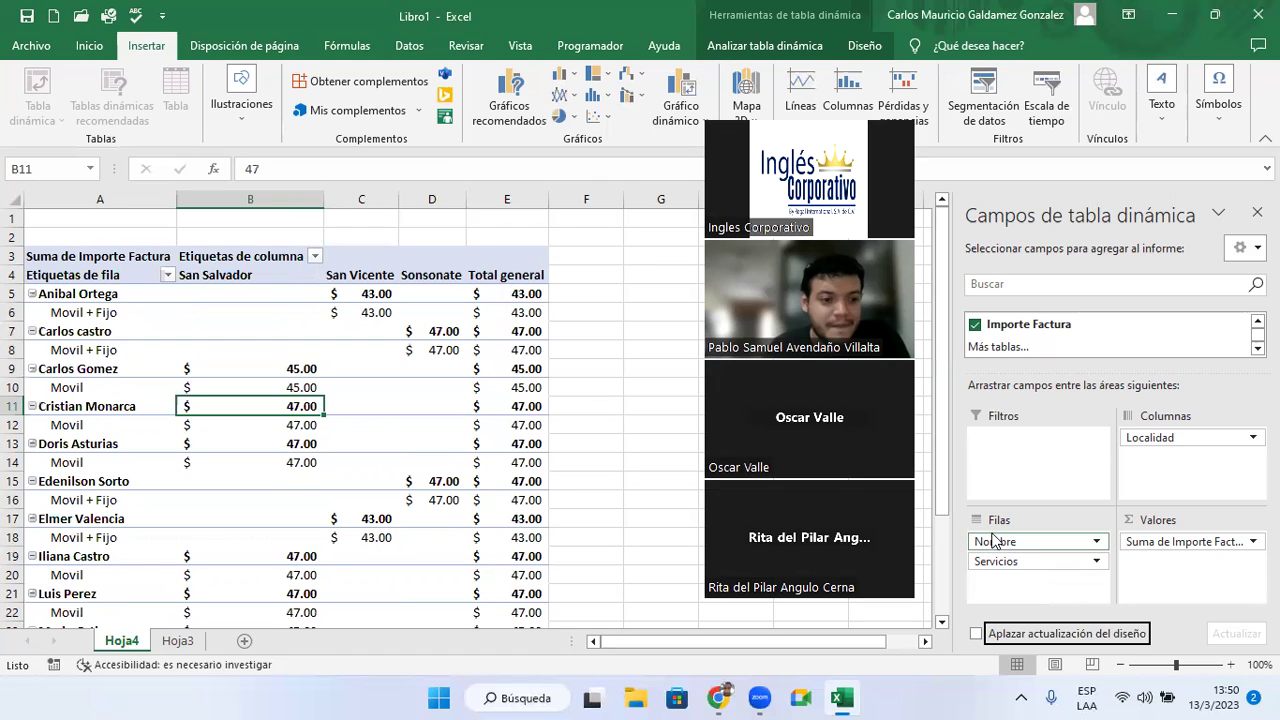
{"action": "left_click_drag", "start_coordinate": [1000, 563], "coordinate": [1010, 541]}
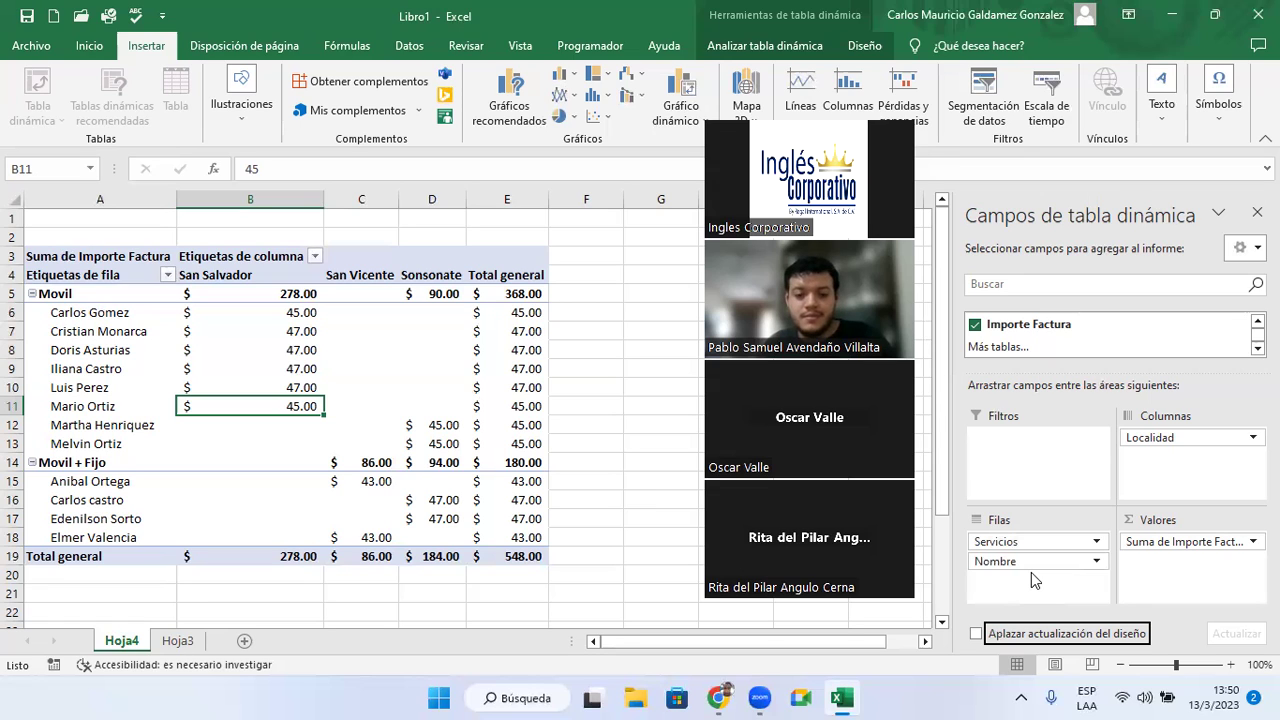
{"action": "mouse_move", "coordinate": [1031, 541]}
{"action": "left_mouse_down"}
{"action": "mouse_move", "coordinate": [437, 273]}
{"action": "mouse_move", "coordinate": [641, 253]}
{"action": "left_mouse_up"}
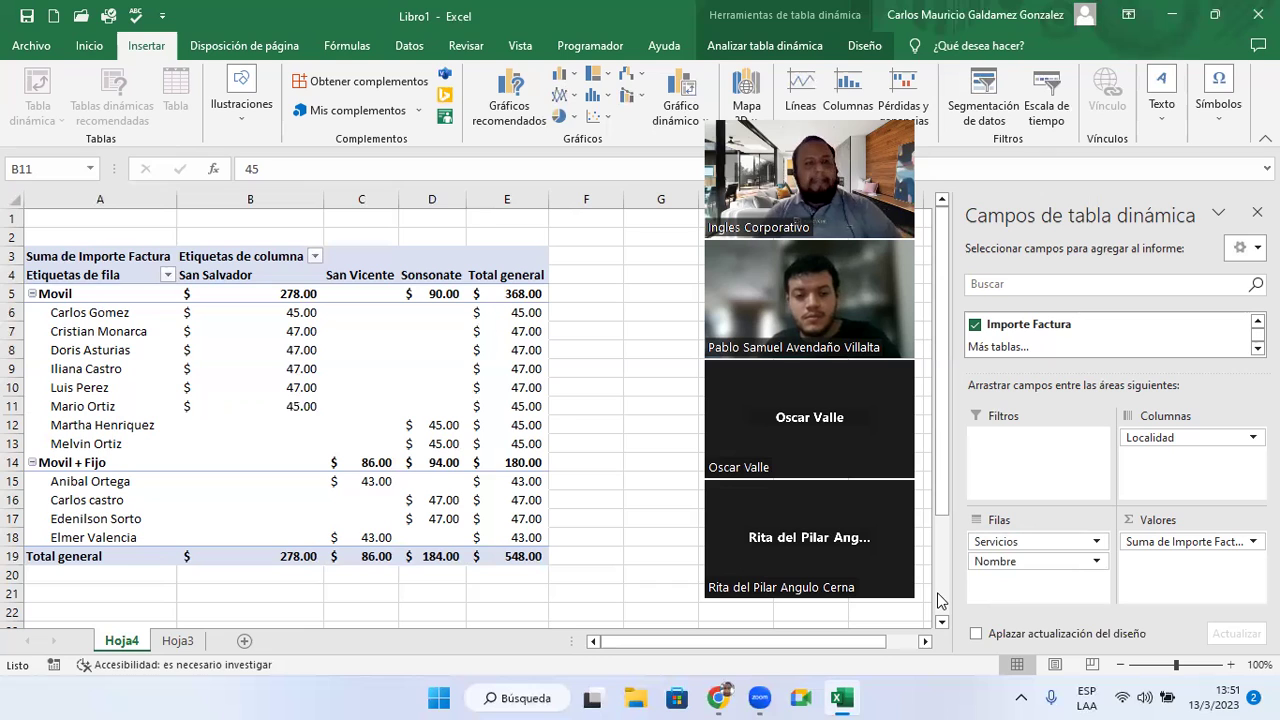
Switch the Importe Factura value field from Sum to Count (Recuento).
{"action": "left_click", "coordinate": [1228, 562]}
{"action": "left_click", "coordinate": [1190, 541]}
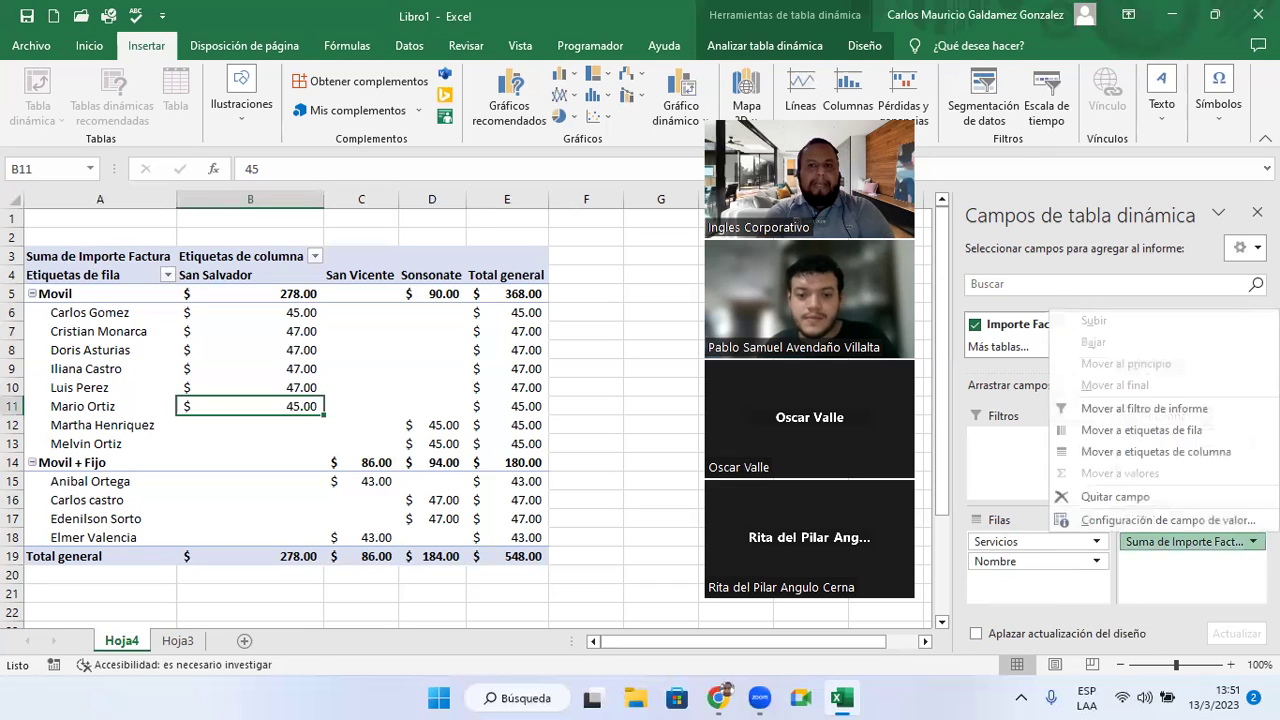
{"action": "left_click", "coordinate": [1153, 521]}
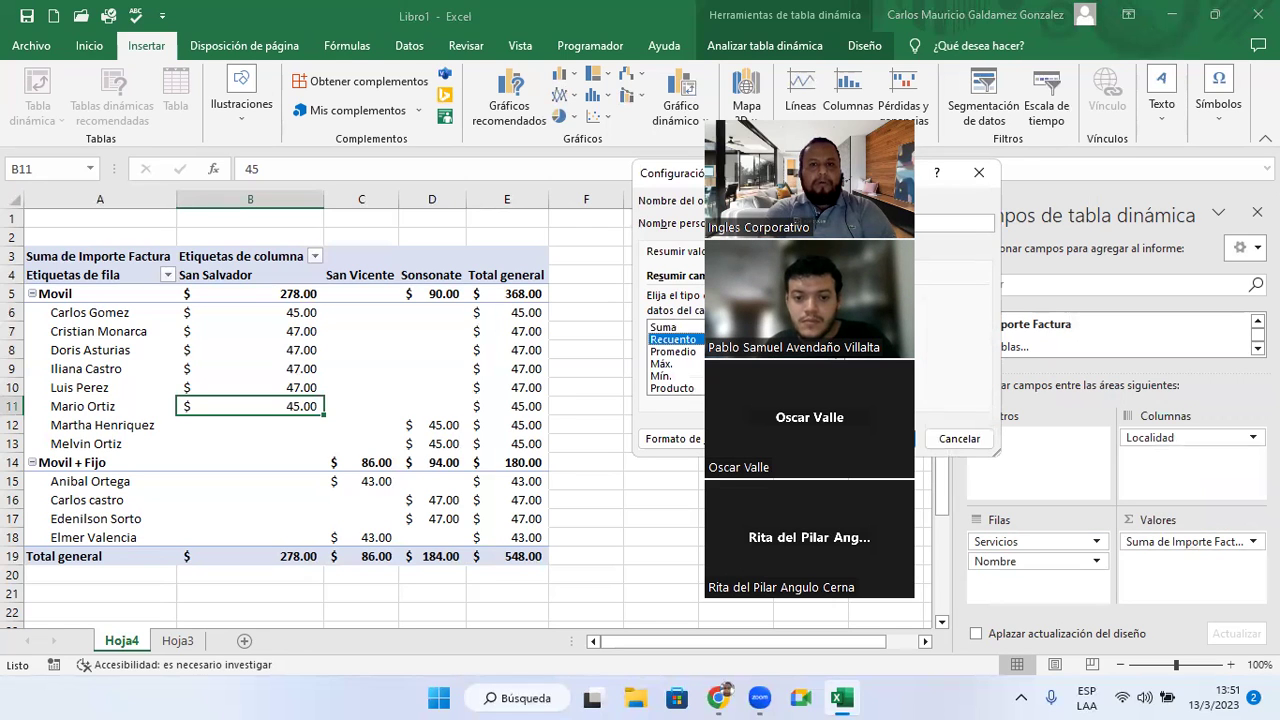
{"action": "left_click", "coordinate": [875, 438]}
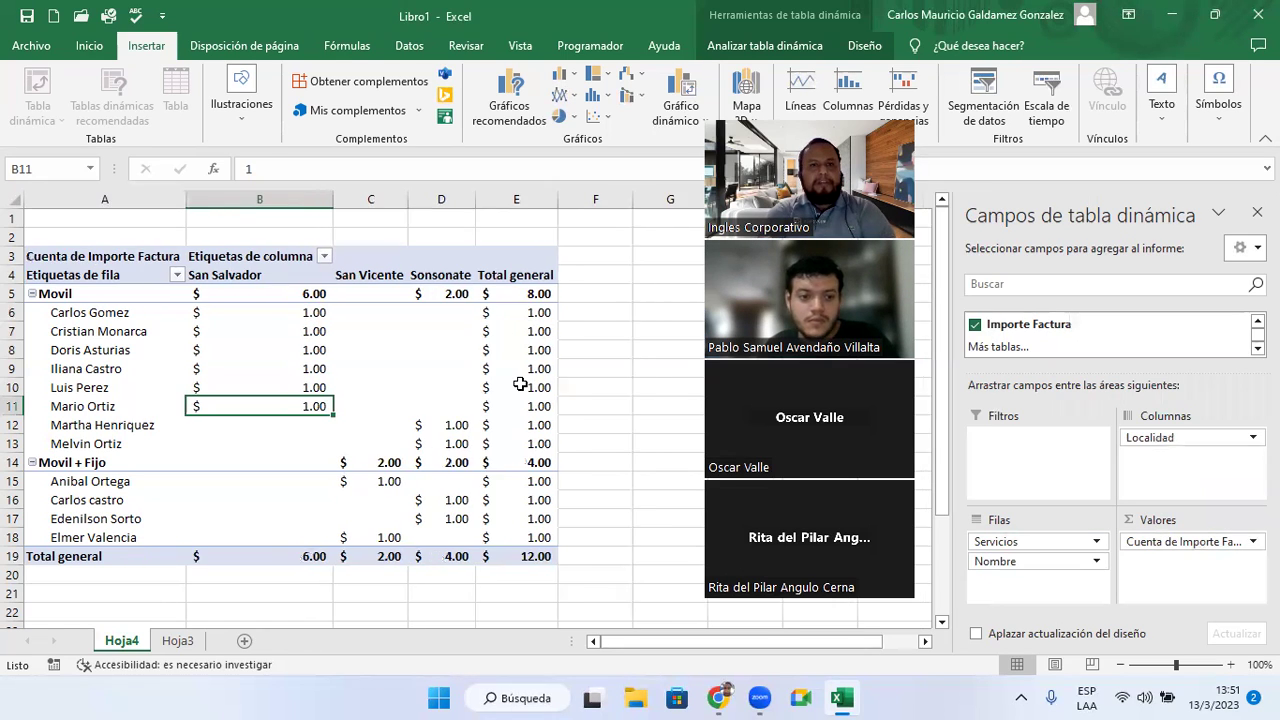
Format pivot values B5:E19 as Number with no decimal places.
{"action": "left_click_drag", "start_coordinate": [514, 299], "coordinate": [531, 560]}
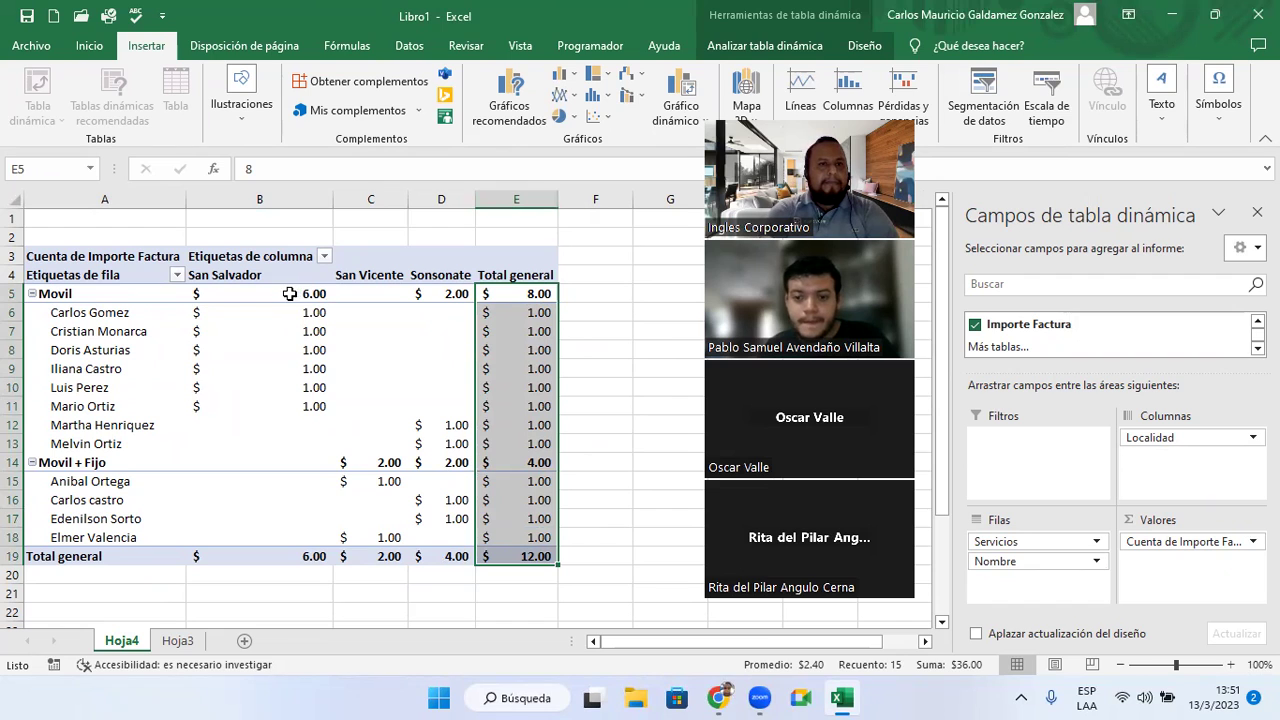
{"action": "left_click_drag", "start_coordinate": [300, 293], "coordinate": [491, 563]}
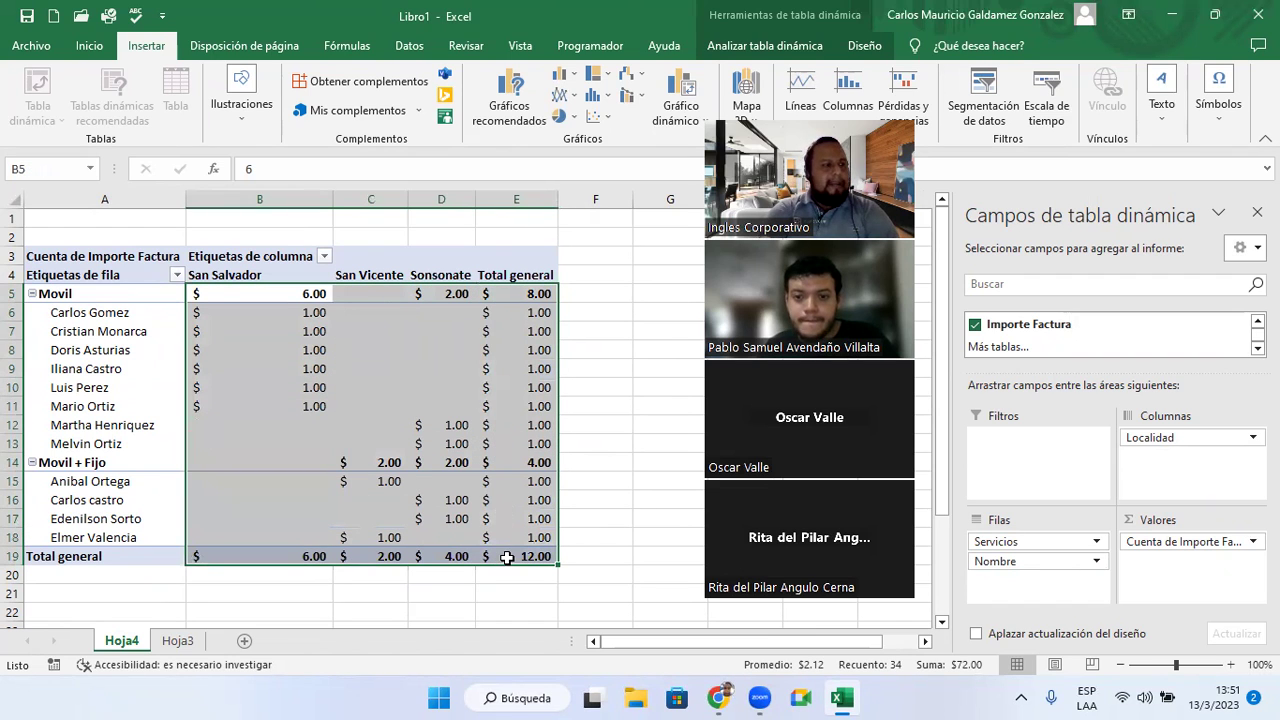
{"action": "left_click", "coordinate": [89, 45]}
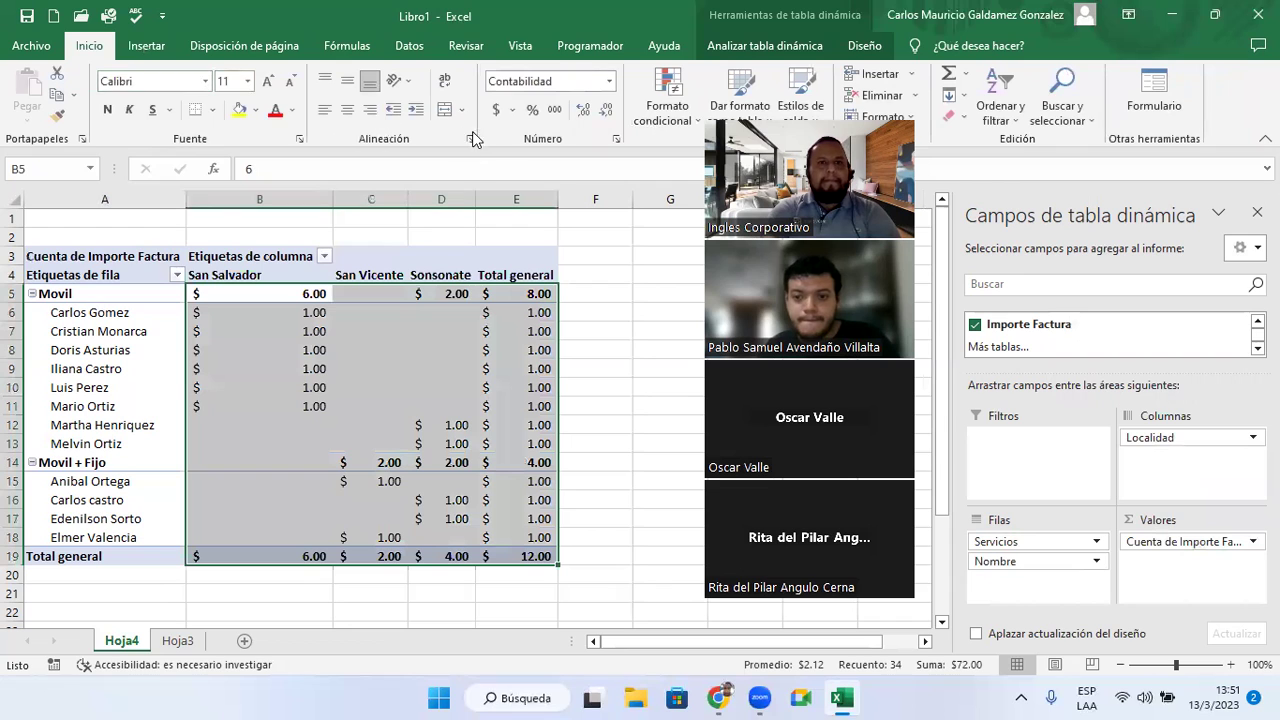
{"action": "left_click", "coordinate": [608, 81]}
{"action": "left_click", "coordinate": [568, 147]}
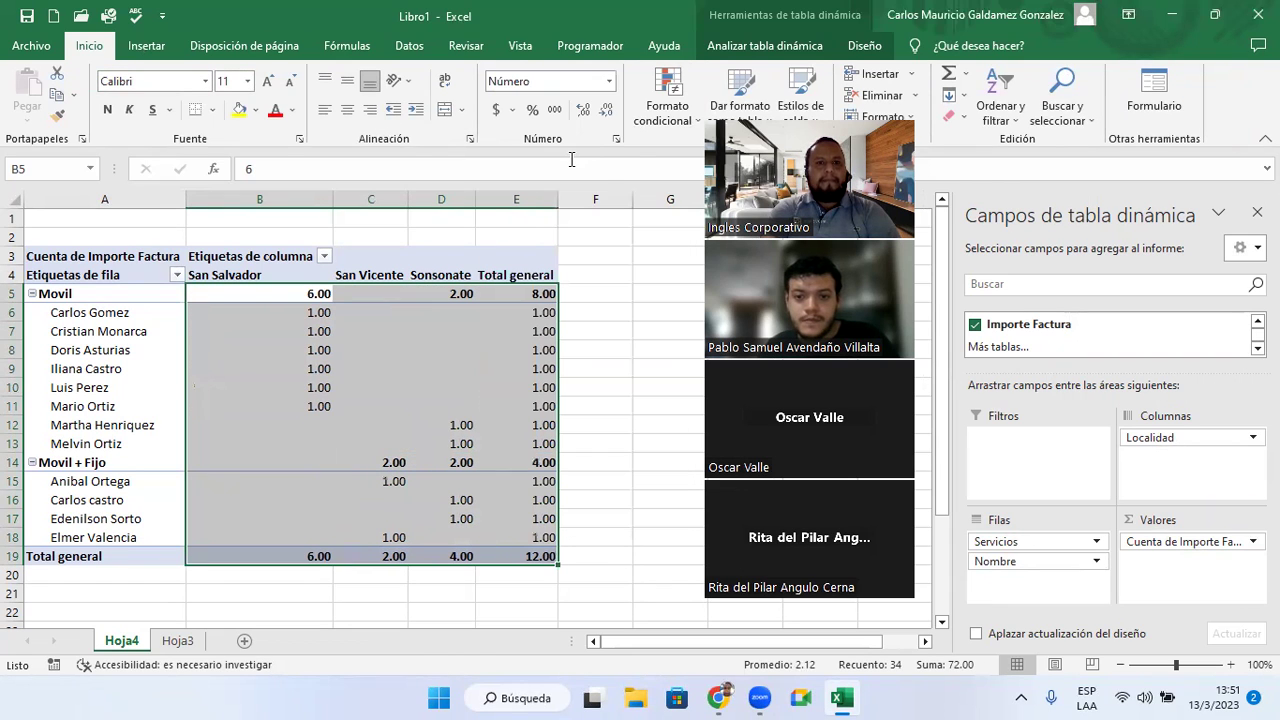
{"action": "left_click", "coordinate": [605, 110]}
{"action": "left_click", "coordinate": [605, 110]}
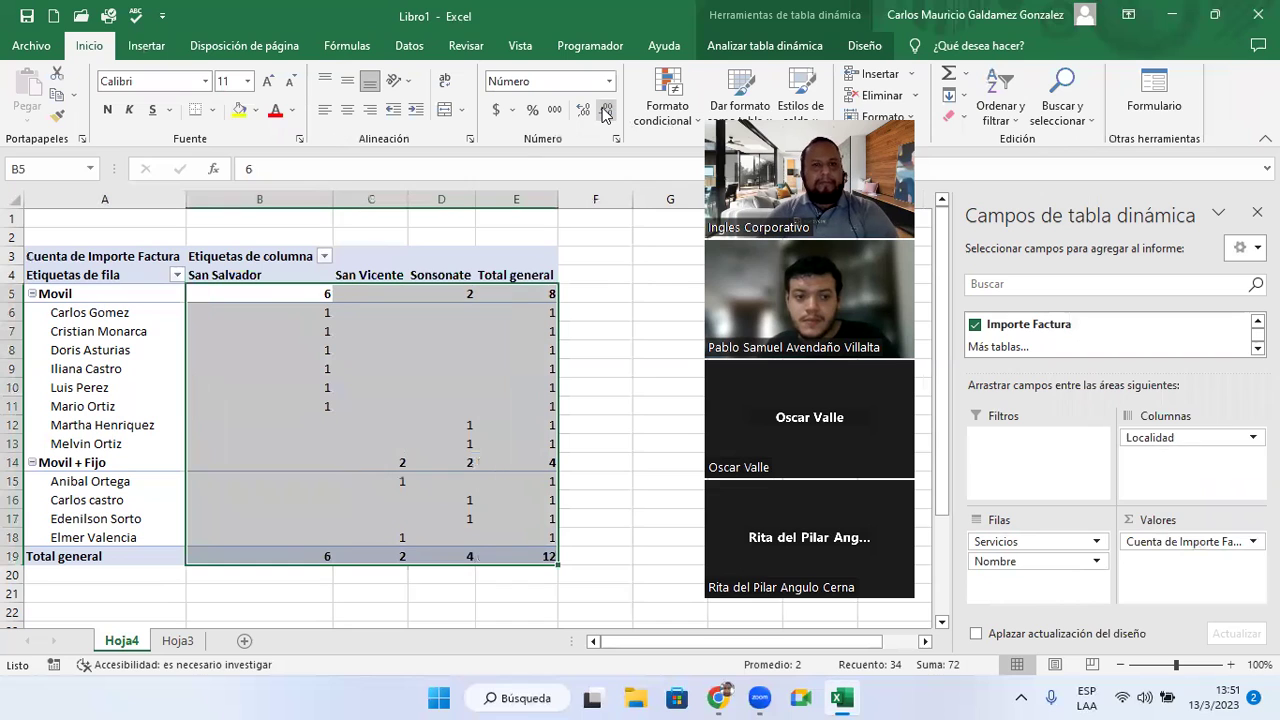
{"action": "left_click", "coordinate": [265, 292]}
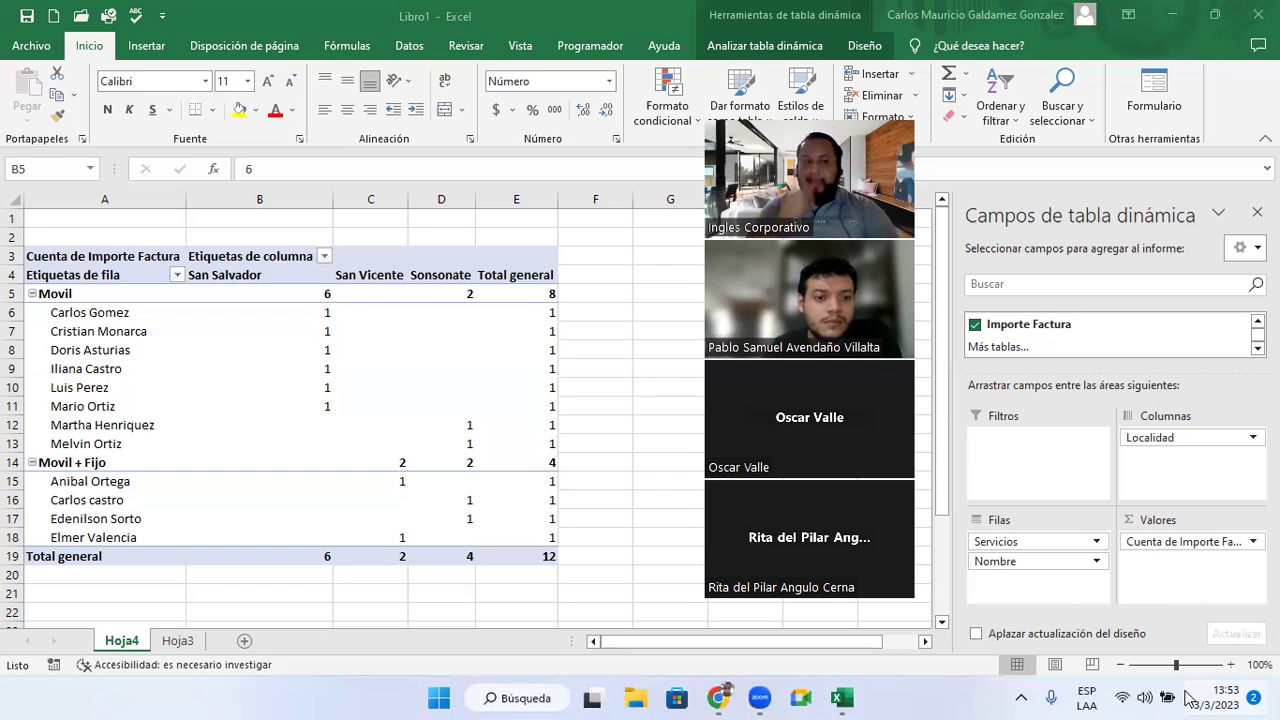
On Hoja3, turn on the customer table's total row, showing $ 548.00.
{"action": "left_click", "coordinate": [177, 641]}
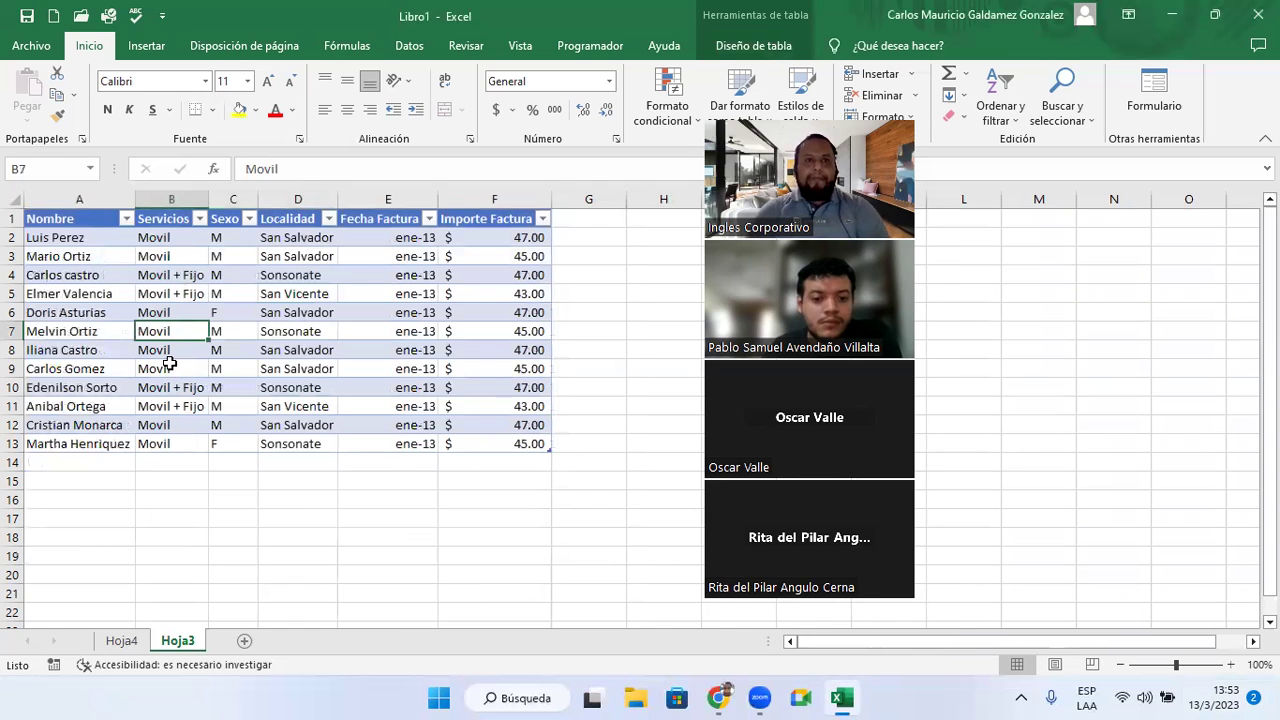
{"action": "left_click", "coordinate": [753, 45]}
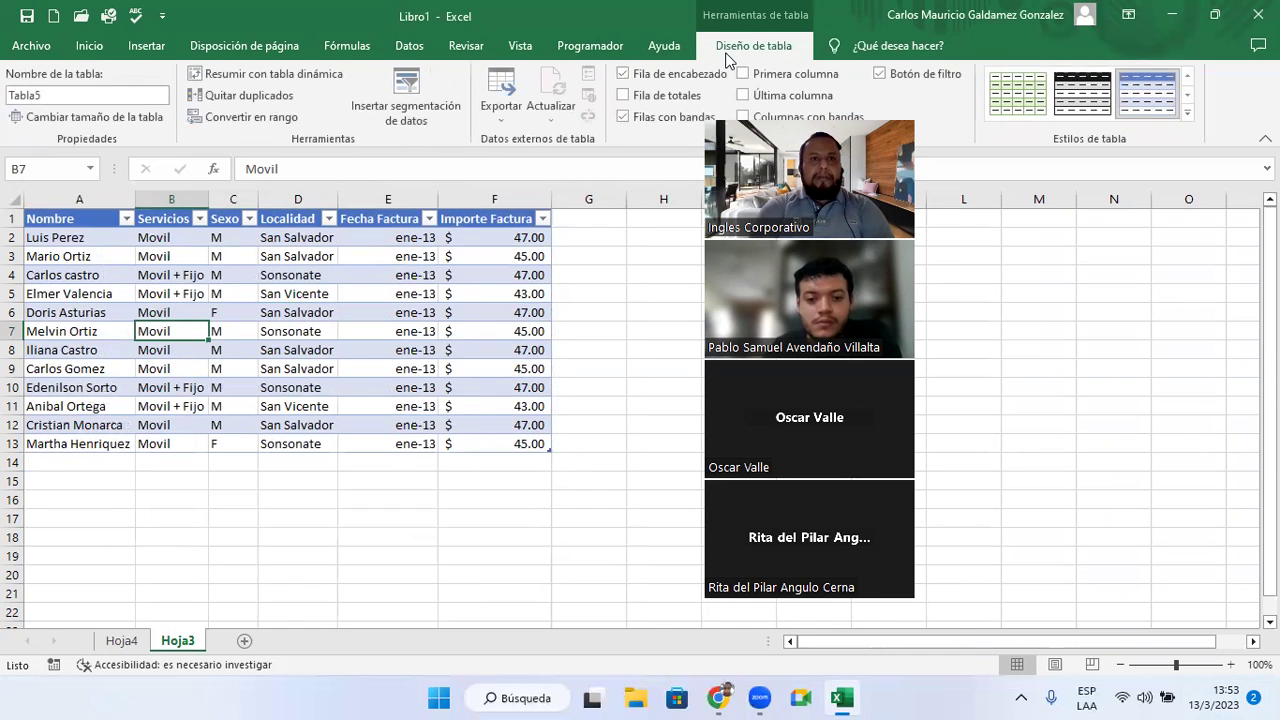
{"action": "left_click", "coordinate": [624, 96]}
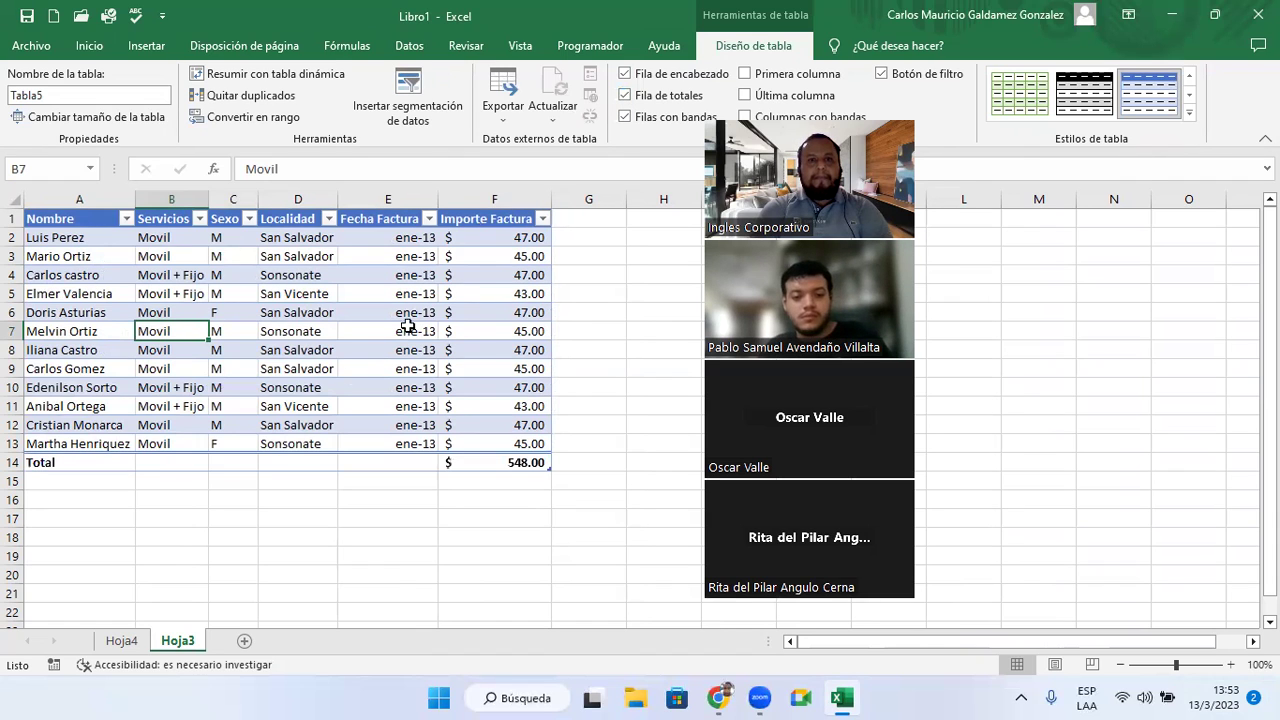
Open the Formulario data entry form for the customer table.
{"action": "left_click", "coordinate": [150, 368]}
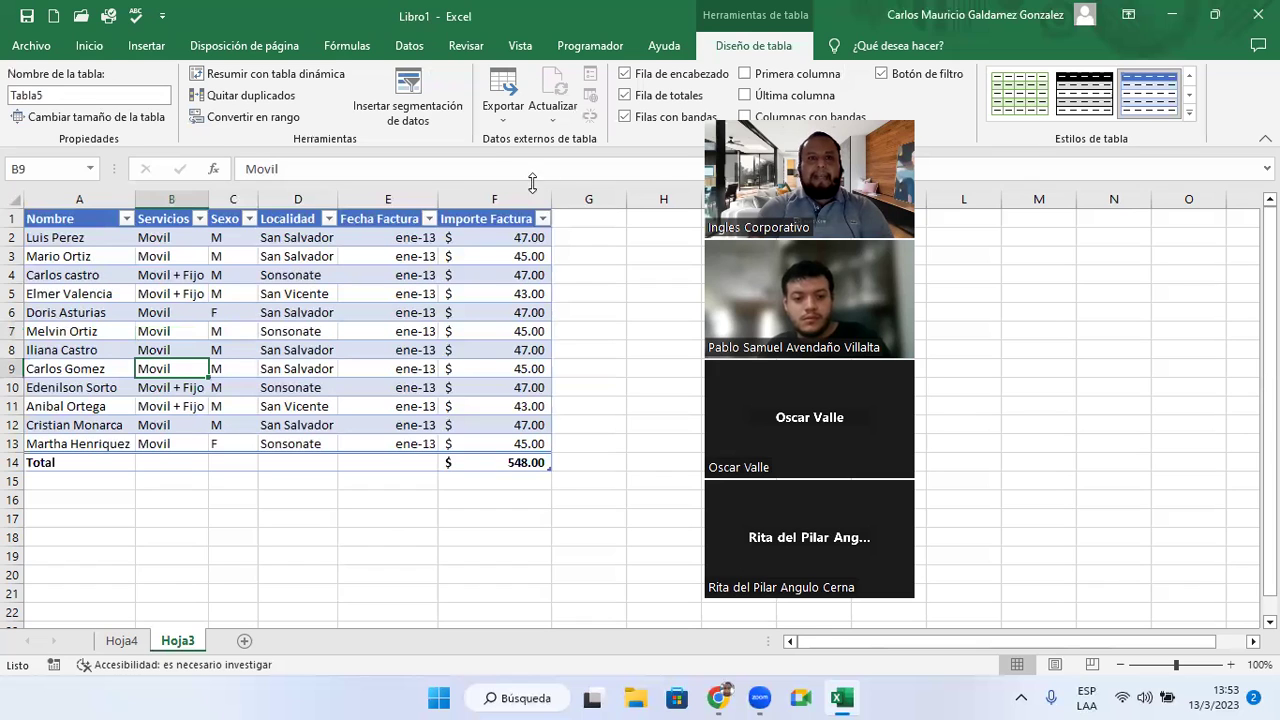
{"action": "left_click", "coordinate": [87, 46]}
{"action": "left_click", "coordinate": [1150, 92]}
Add a new Santa Tecla Movil + Fijo customer billed 43.00 via the form, then go to Hoja4.
{"action": "left_click", "coordinate": [924, 228]}
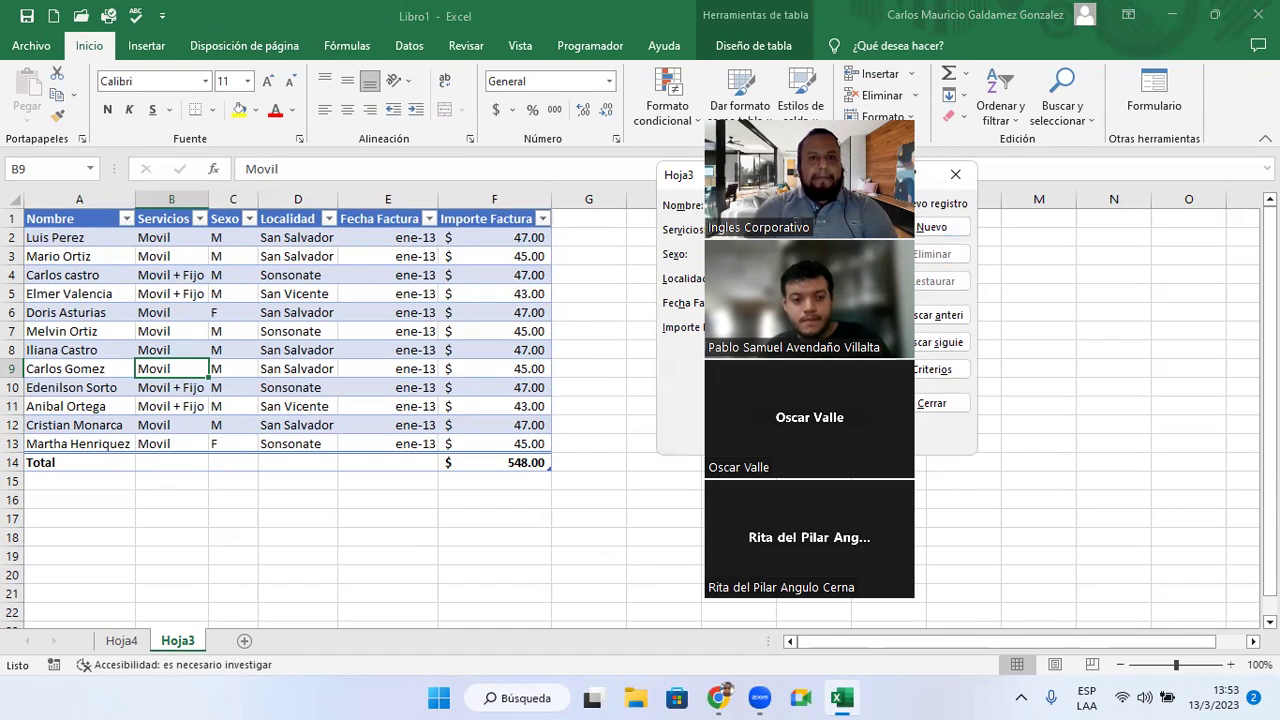
{"action": "type", "text": "Jose"}
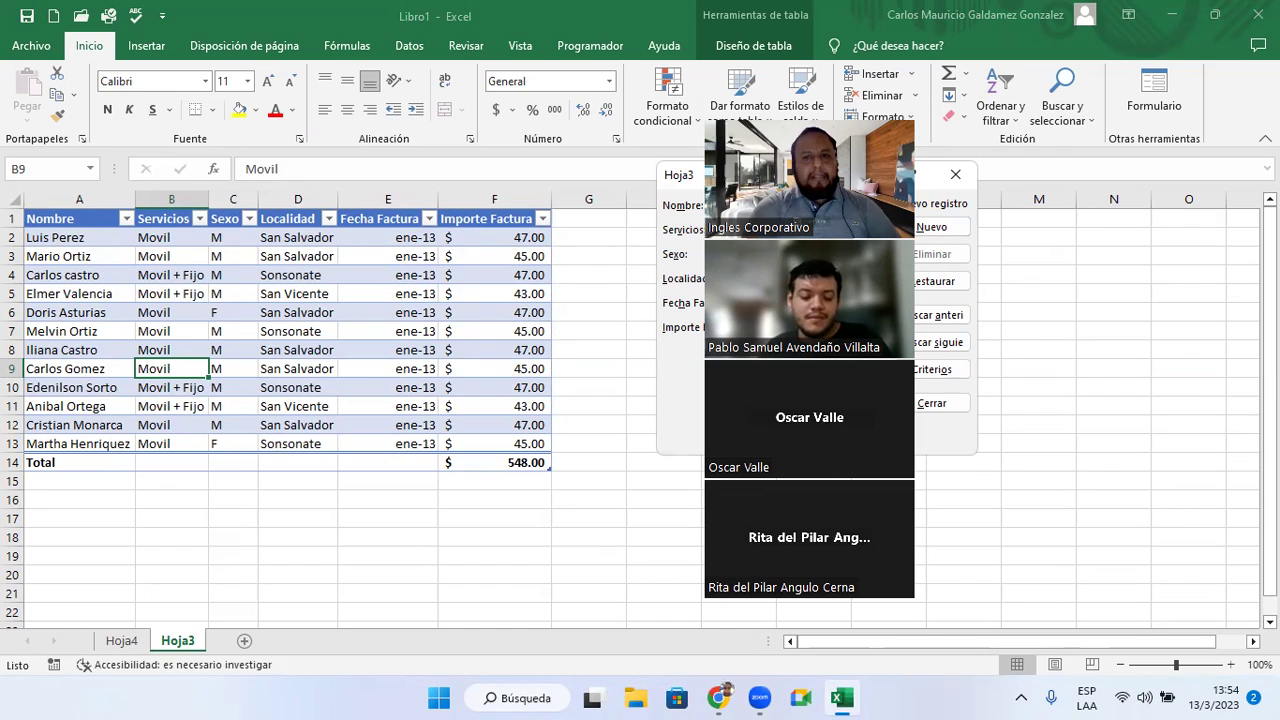
{"action": "key", "text": "Return"}
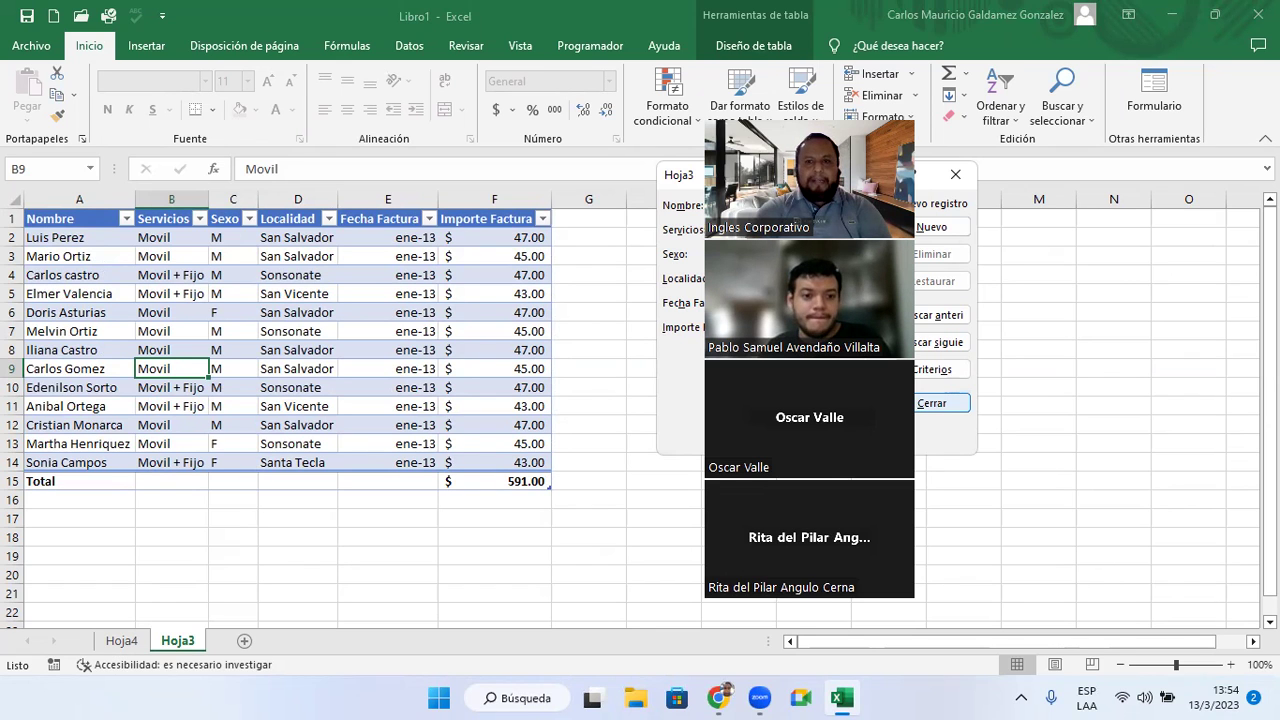
{"action": "key", "text": "Escape"}
{"action": "left_click", "coordinate": [122, 641]}
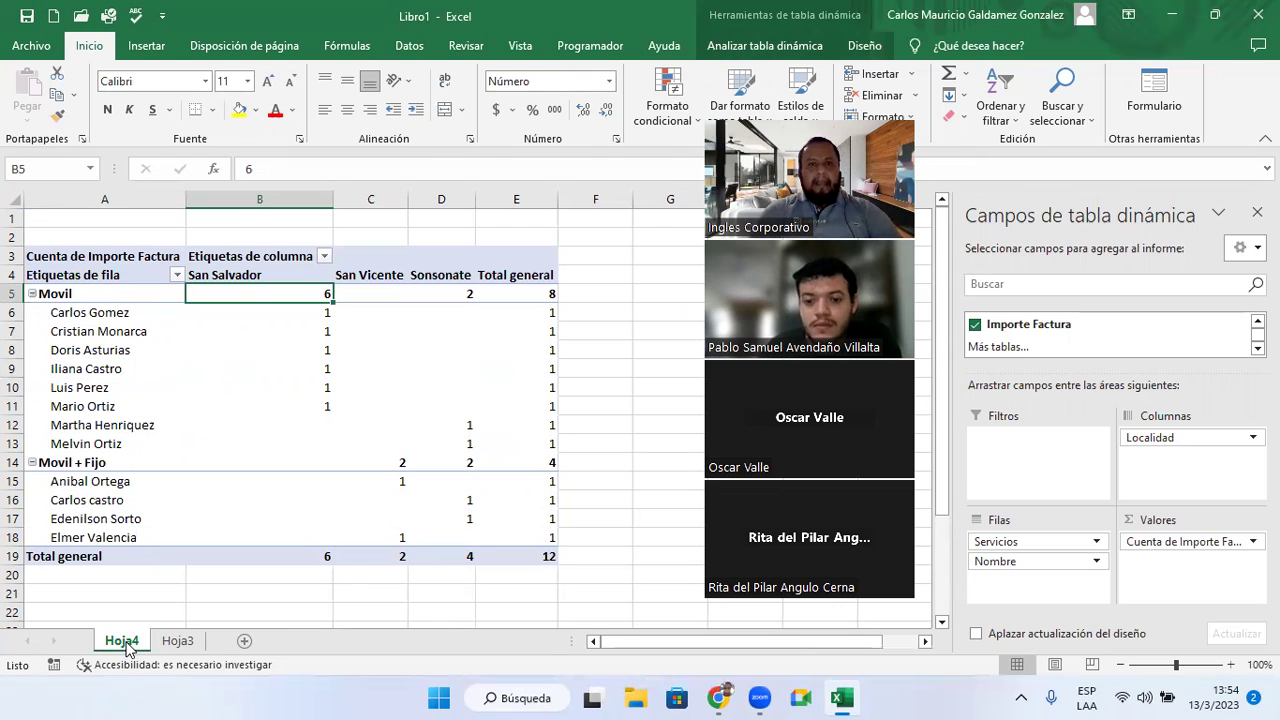
Refresh the pivot so the Santa Tecla record appears, then switch to Hoja3.
{"action": "left_click", "coordinate": [765, 46]}
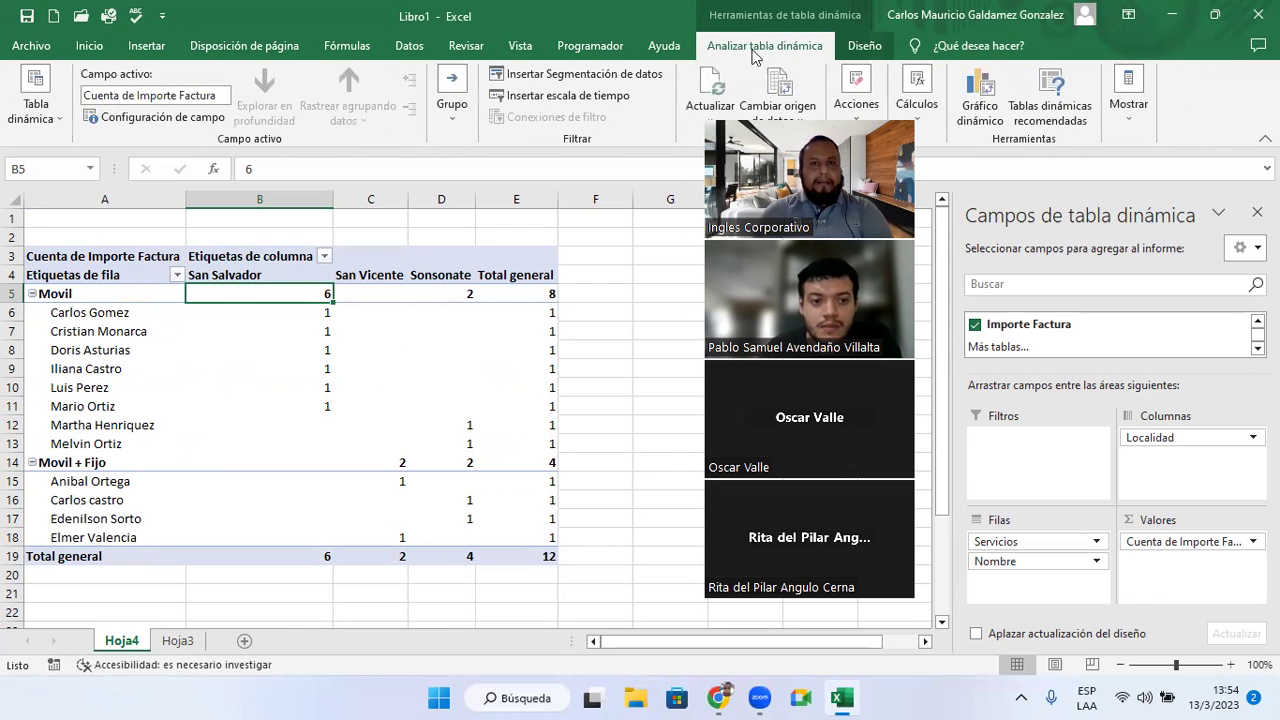
{"action": "left_click", "coordinate": [698, 88]}
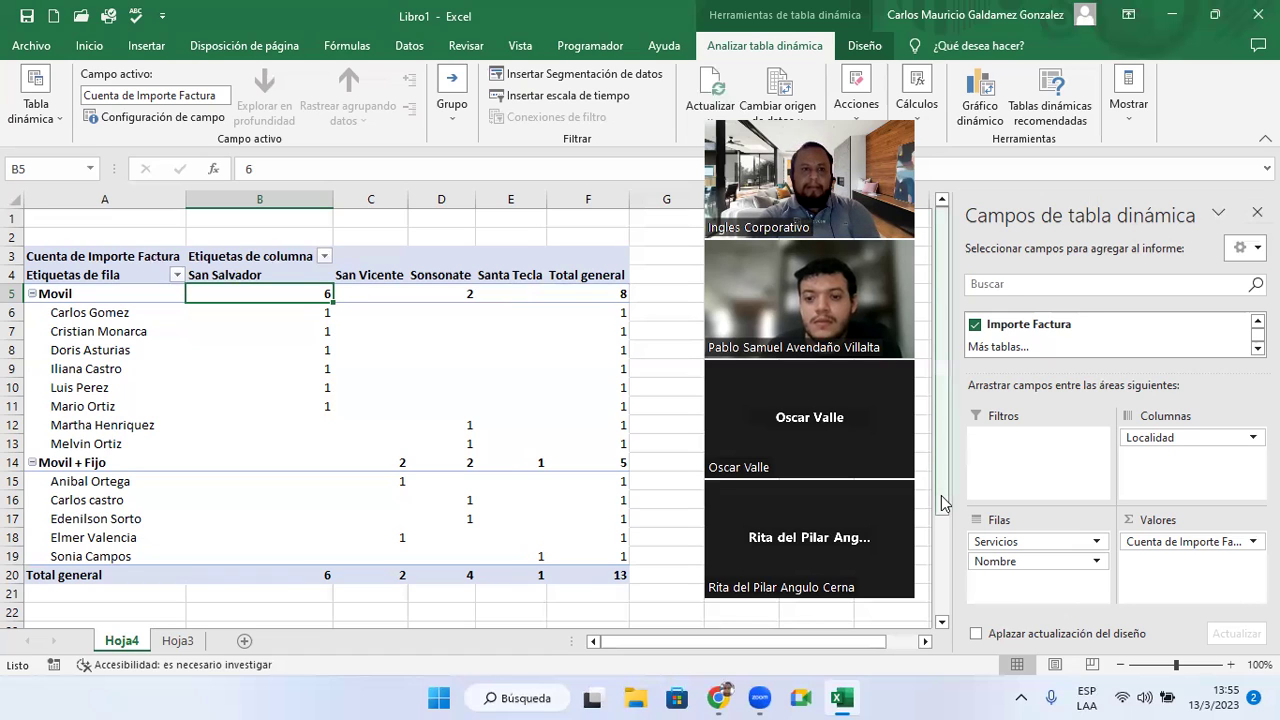
{"action": "left_click", "coordinate": [177, 641]}
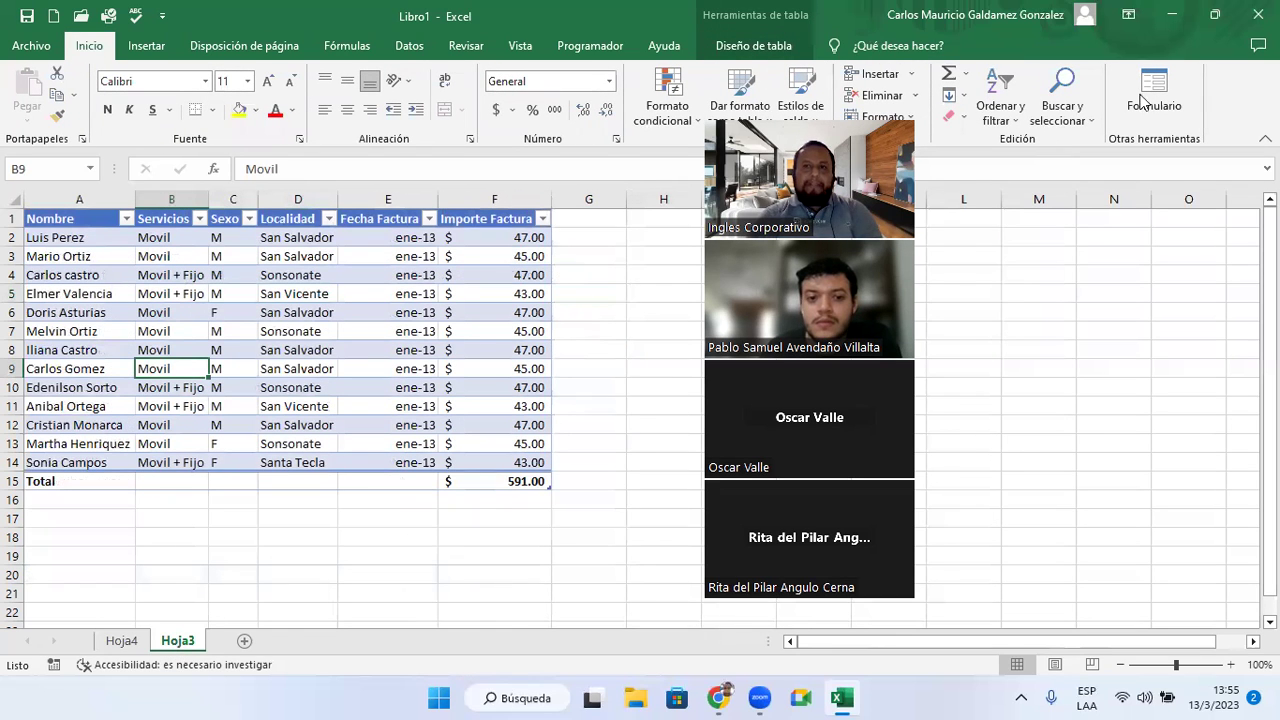
Open and close the data form without changes, select D10, and return to Hoja4.
{"action": "left_click", "coordinate": [1142, 98]}
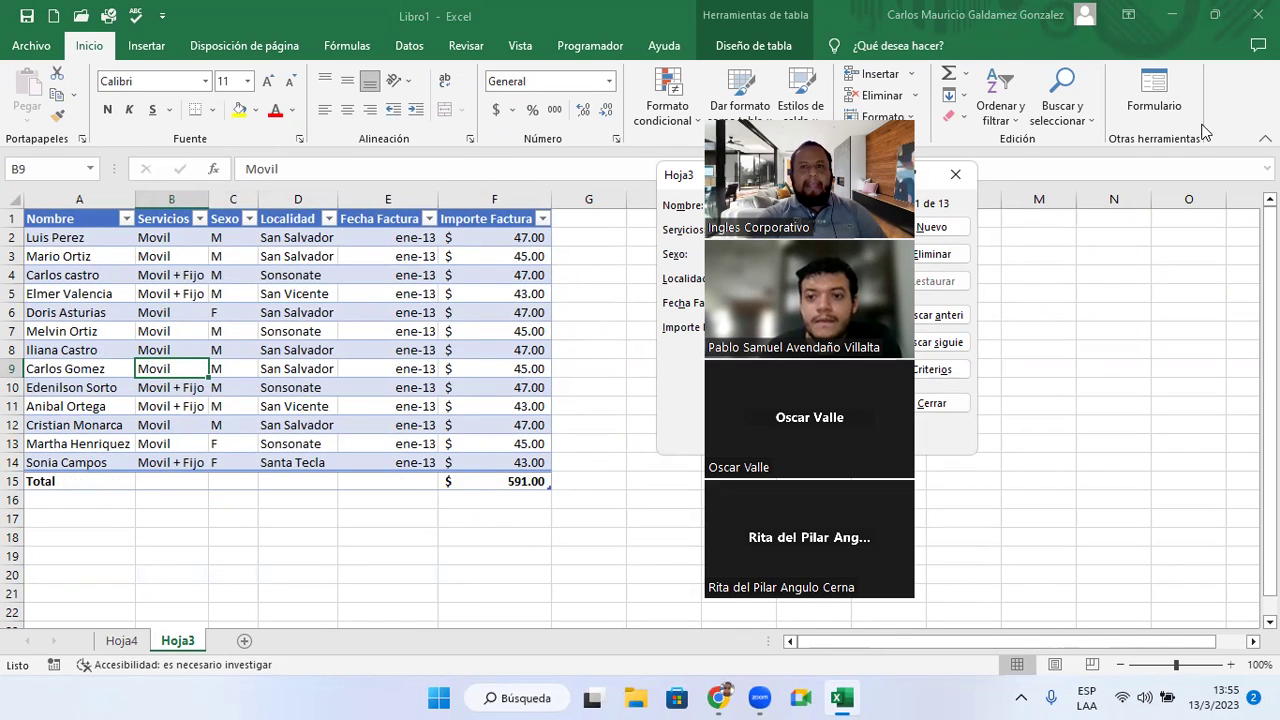
{"action": "left_click", "coordinate": [954, 177]}
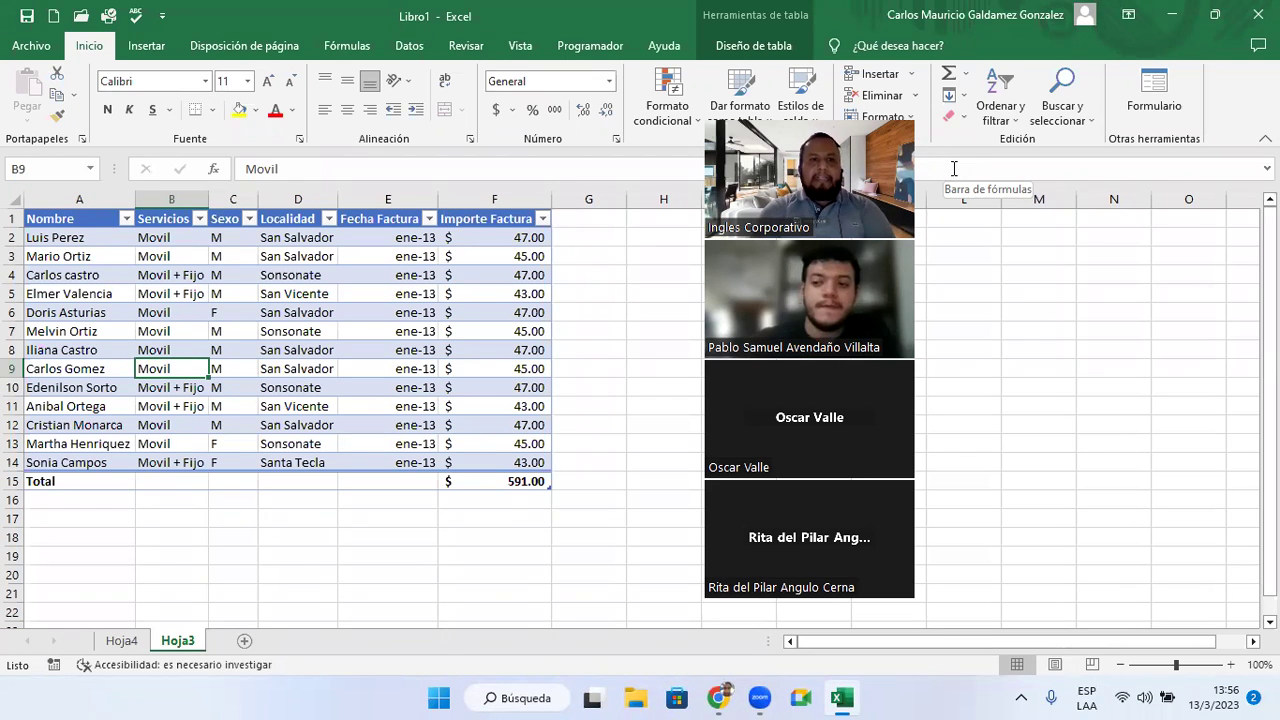
{"action": "left_click", "coordinate": [297, 387]}
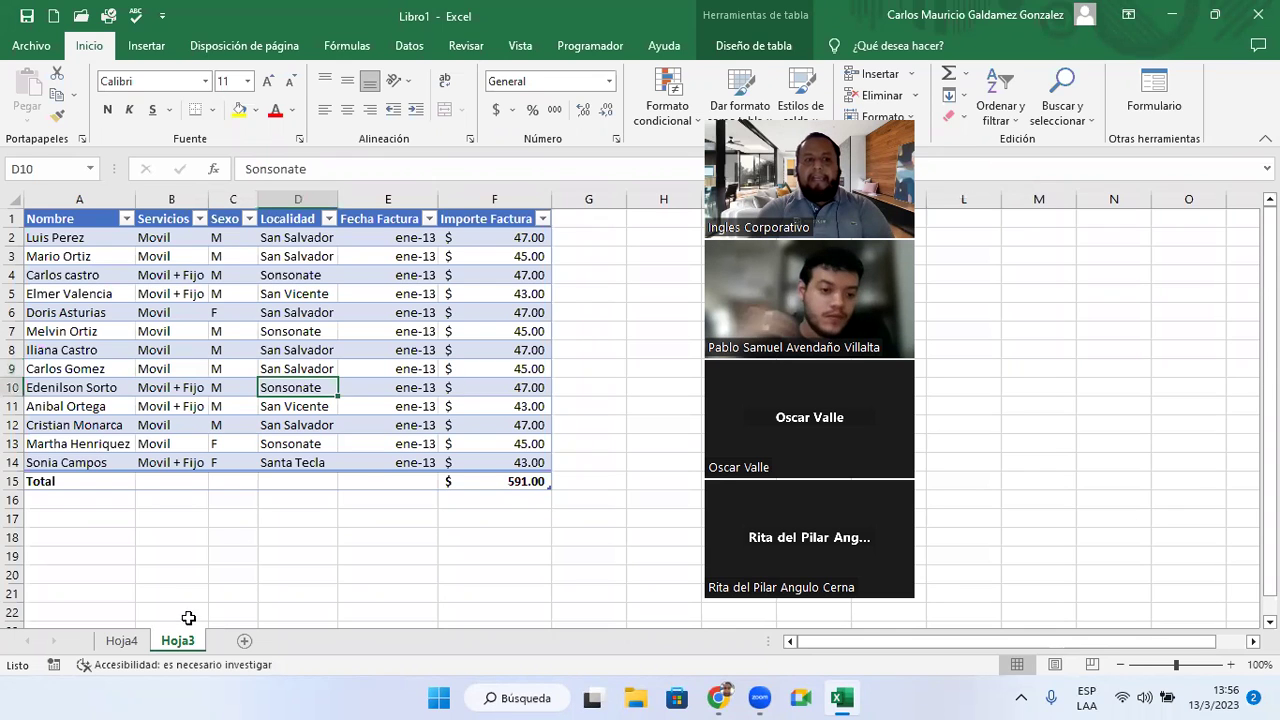
{"action": "left_click", "coordinate": [118, 641]}
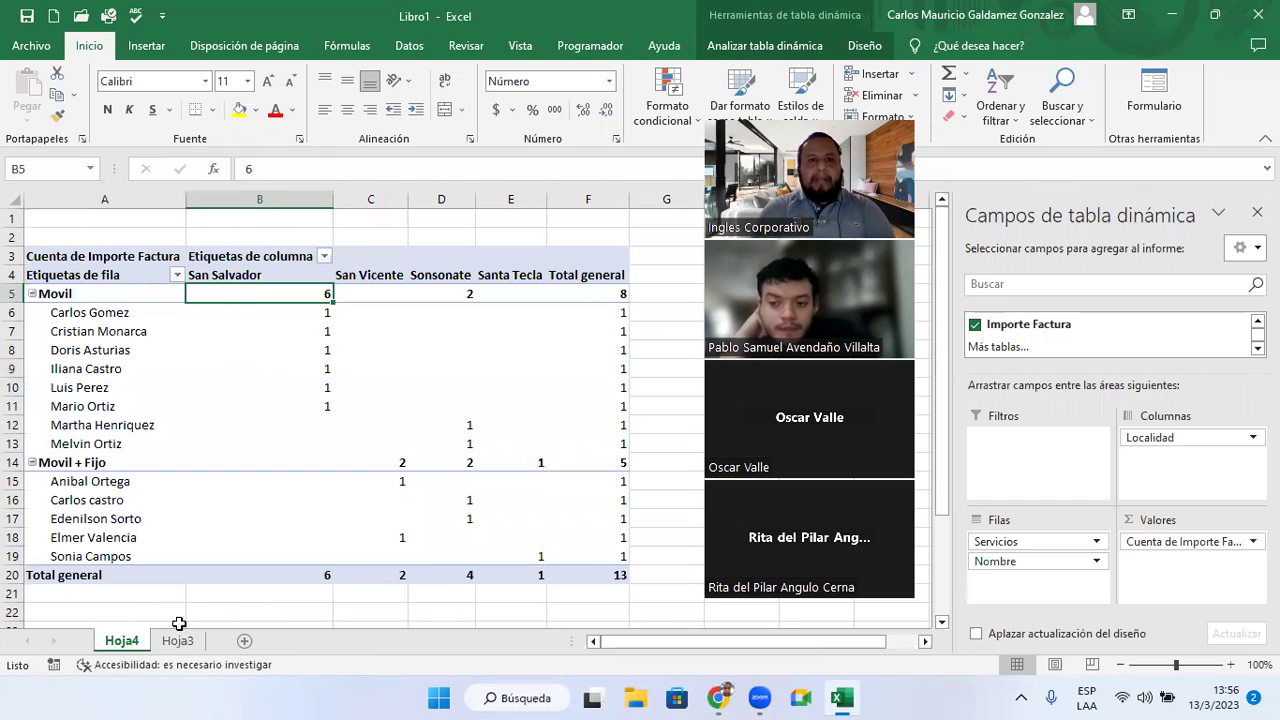
Change the value field summary from Count to Average (Promedio).
{"action": "left_click", "coordinate": [1190, 541]}
{"action": "left_click", "coordinate": [1160, 522]}
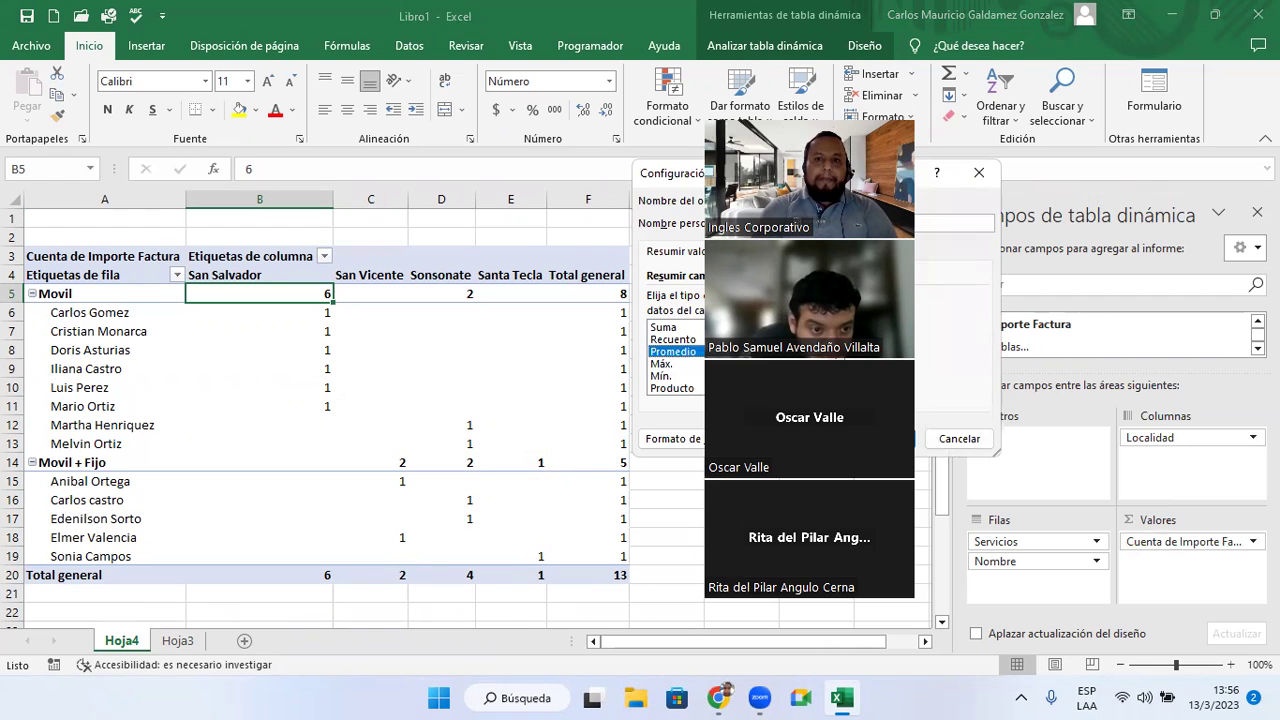
{"action": "key", "text": "Return"}
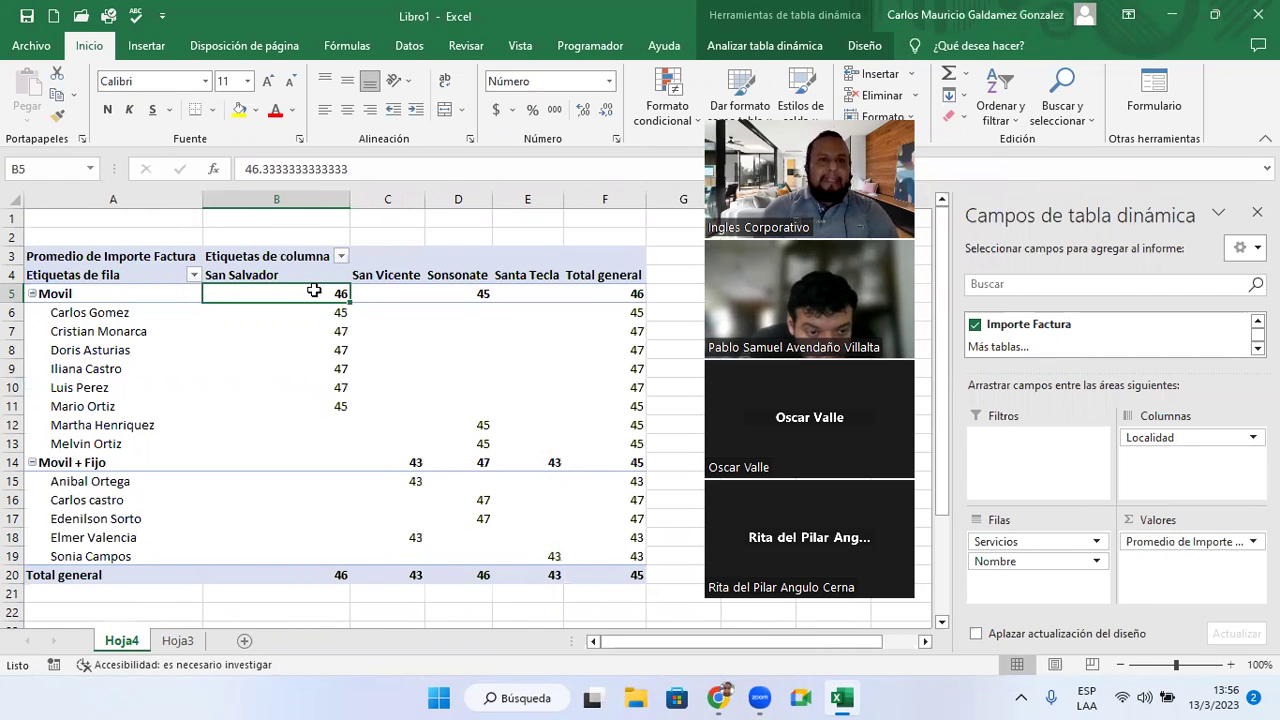
Apply accounting currency format to the pivot values B5:F20.
{"action": "left_click_drag", "start_coordinate": [314, 290], "coordinate": [592, 576]}
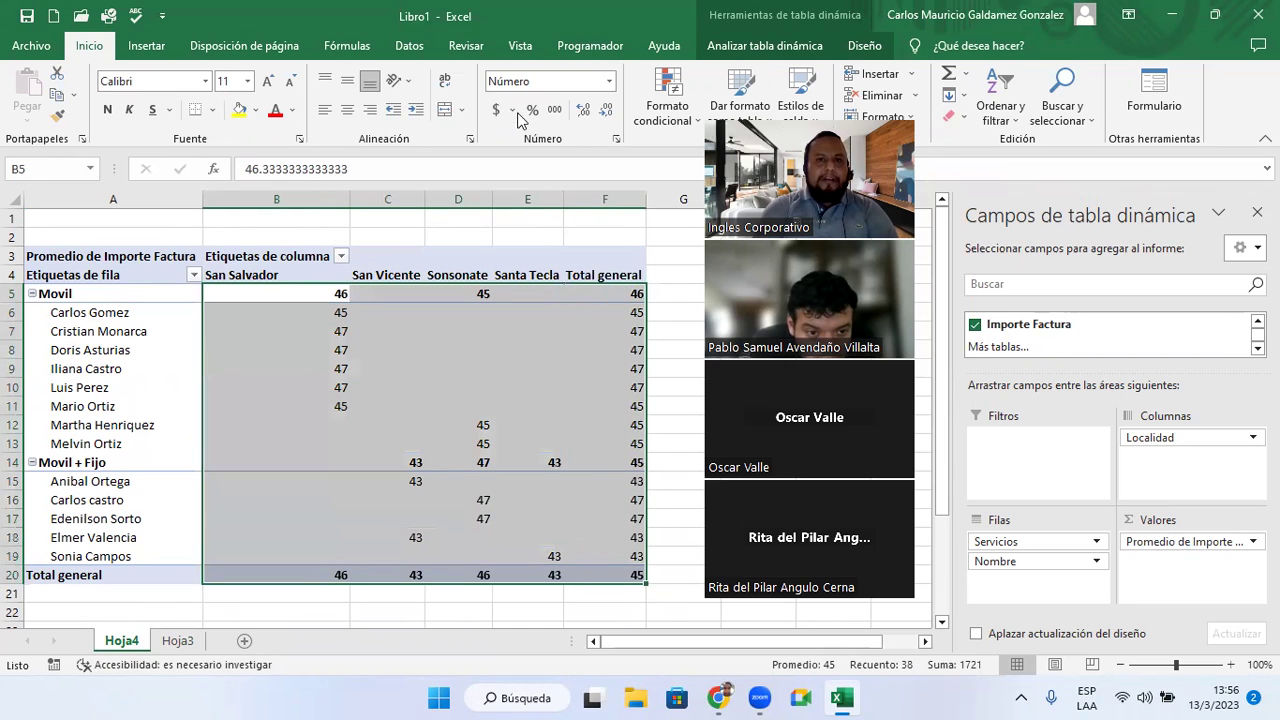
{"action": "left_click", "coordinate": [496, 109]}
{"action": "left_click", "coordinate": [426, 380]}
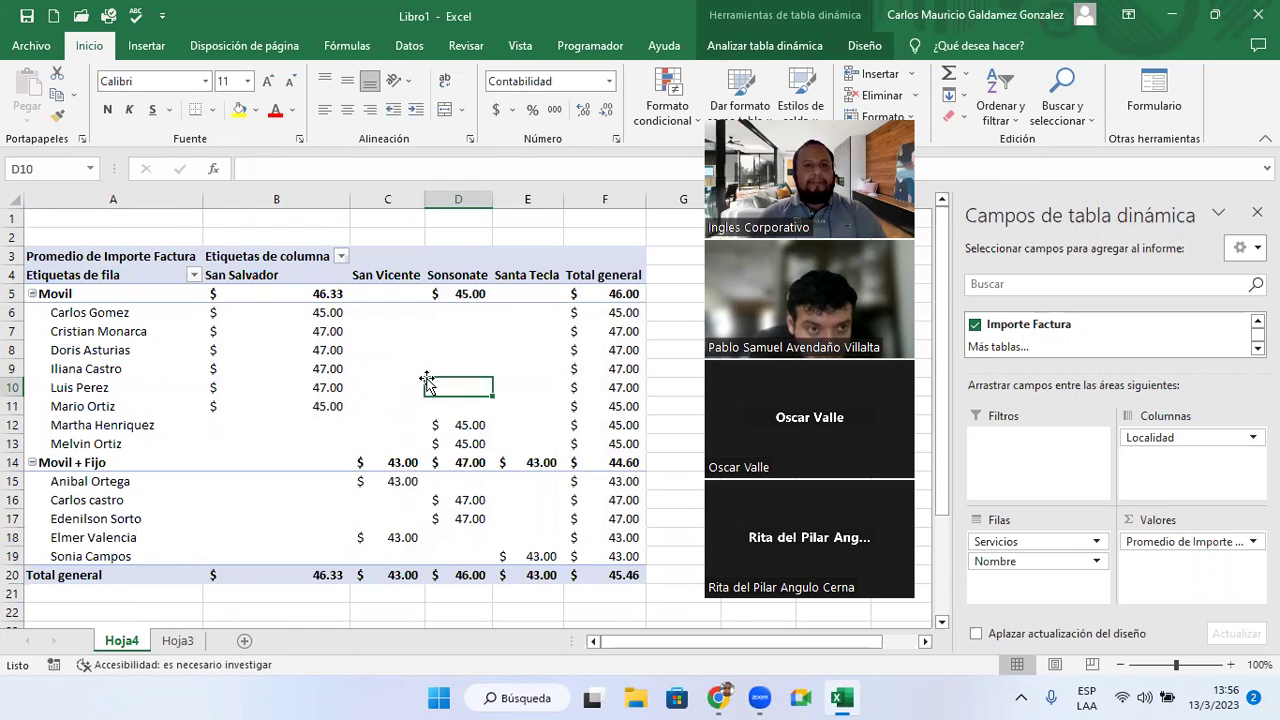
Check each locality's Total general average and the overall $ 45.46 in F20.
{"action": "left_click", "coordinate": [272, 575]}
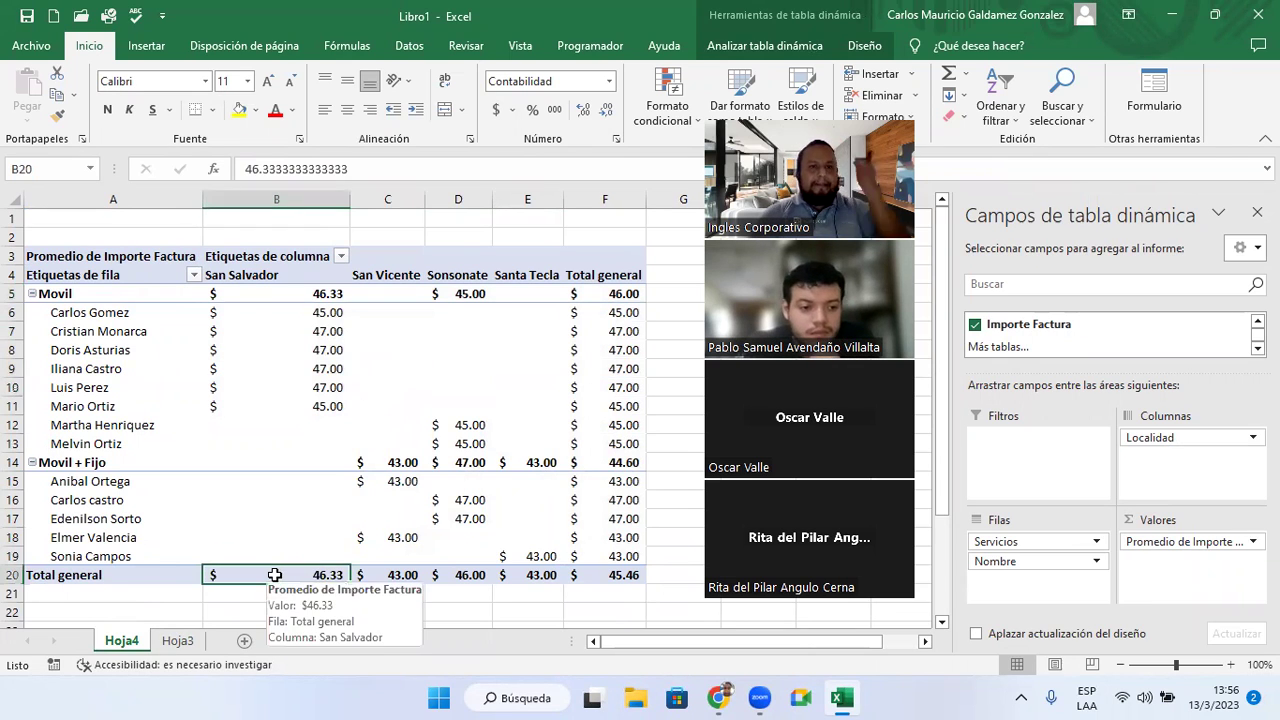
{"action": "left_click", "coordinate": [393, 575]}
{"action": "left_click", "coordinate": [458, 575]}
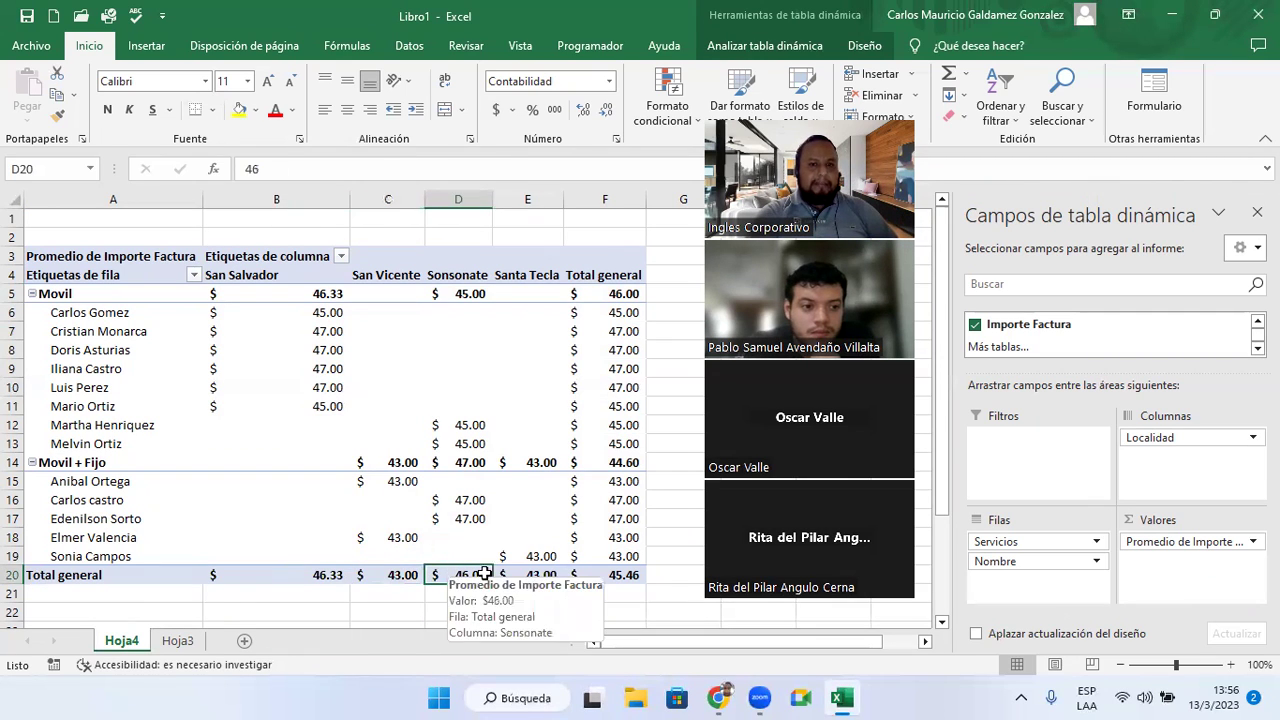
{"action": "left_click", "coordinate": [534, 580]}
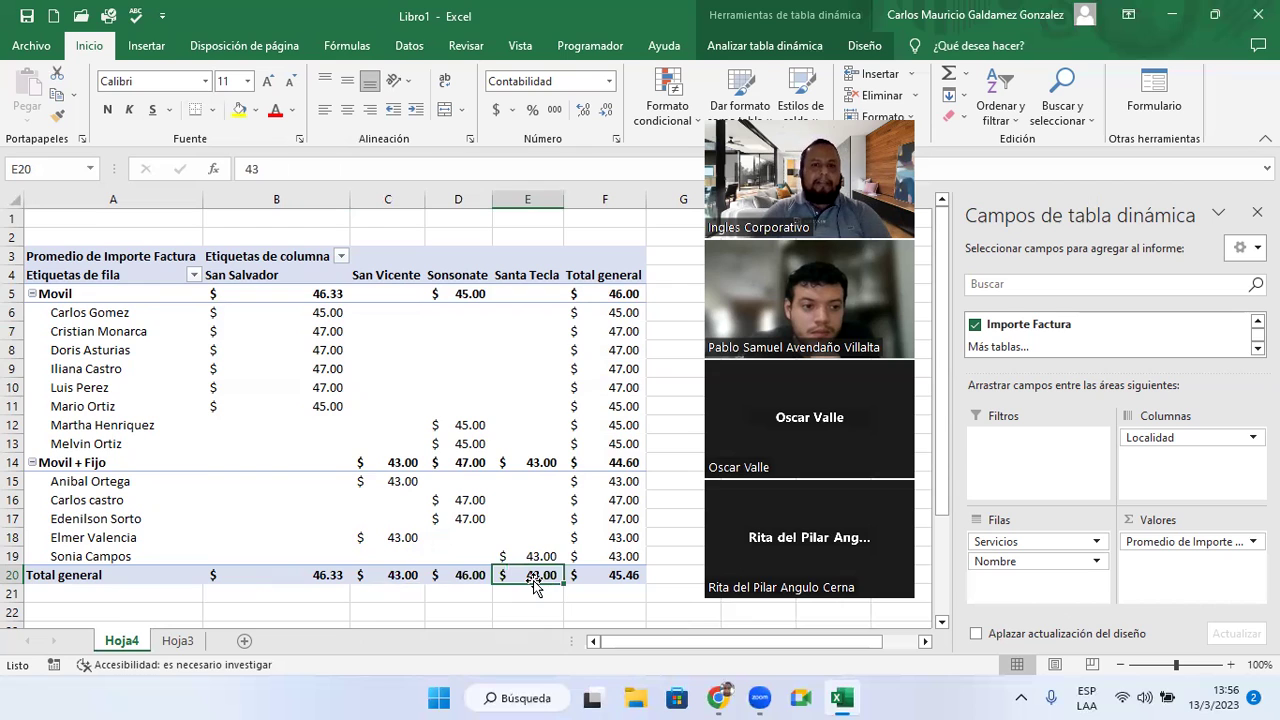
{"action": "left_click", "coordinate": [612, 572]}
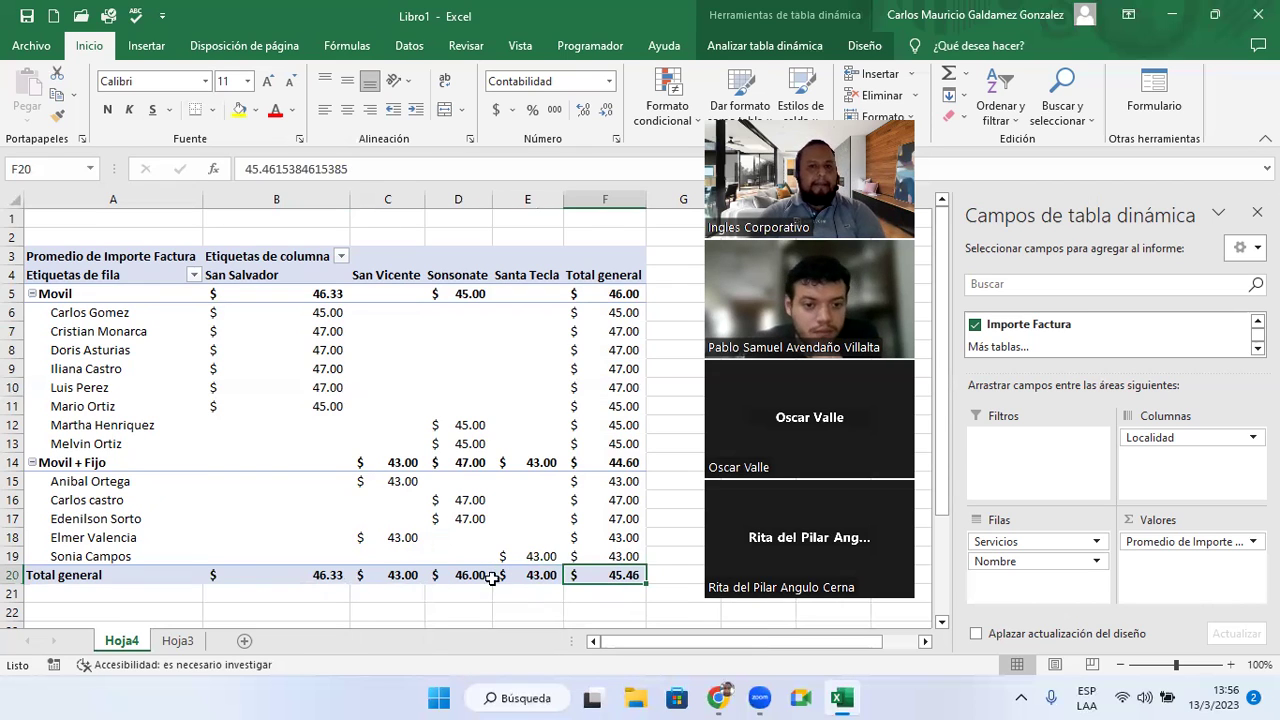
Select B20:E20, F6:F13 and F15:F19 to check their sums, then open Hoja3.
{"action": "left_click_drag", "start_coordinate": [317, 578], "coordinate": [516, 578]}
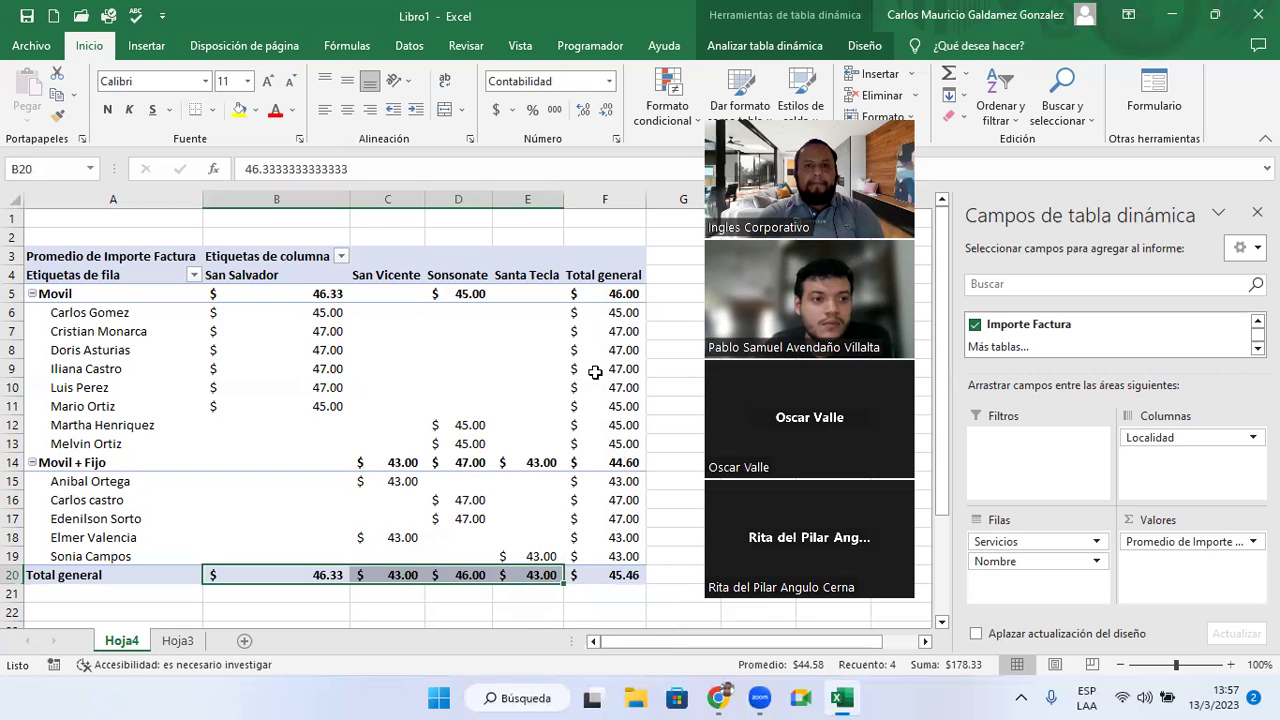
{"action": "left_click_drag", "start_coordinate": [600, 312], "coordinate": [605, 440]}
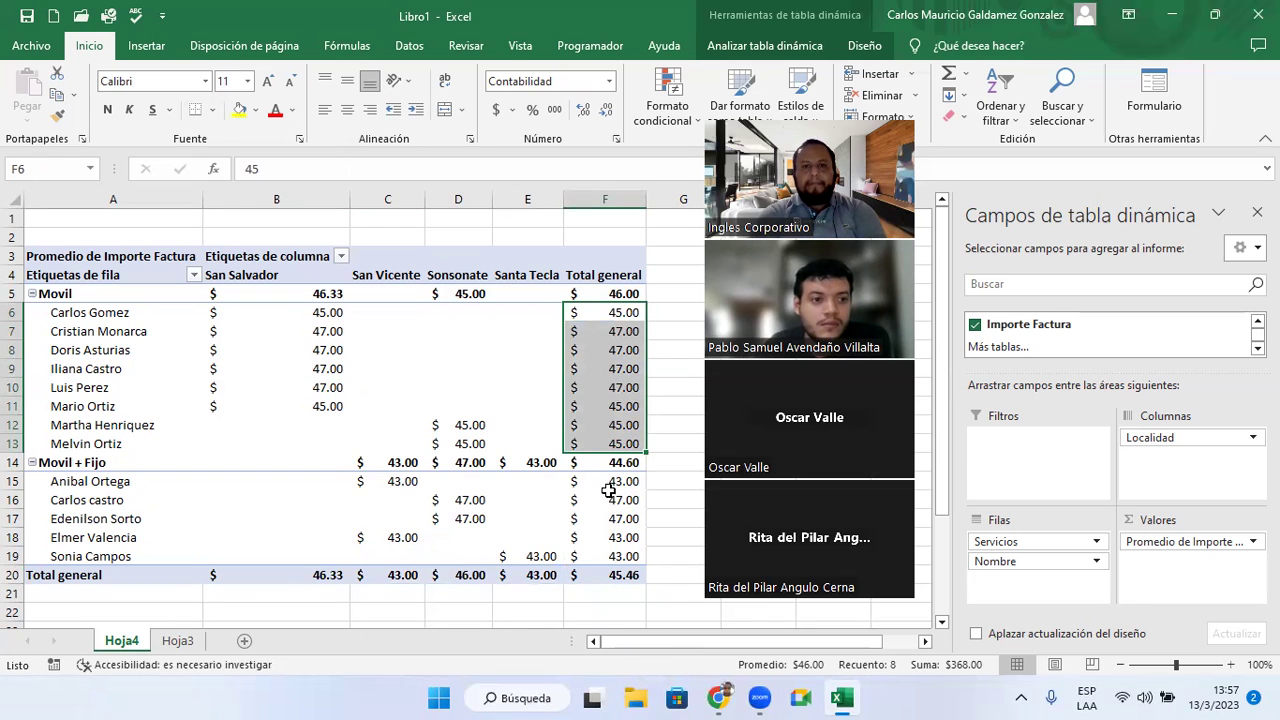
{"action": "left_click_drag", "start_coordinate": [609, 484], "coordinate": [598, 553]}
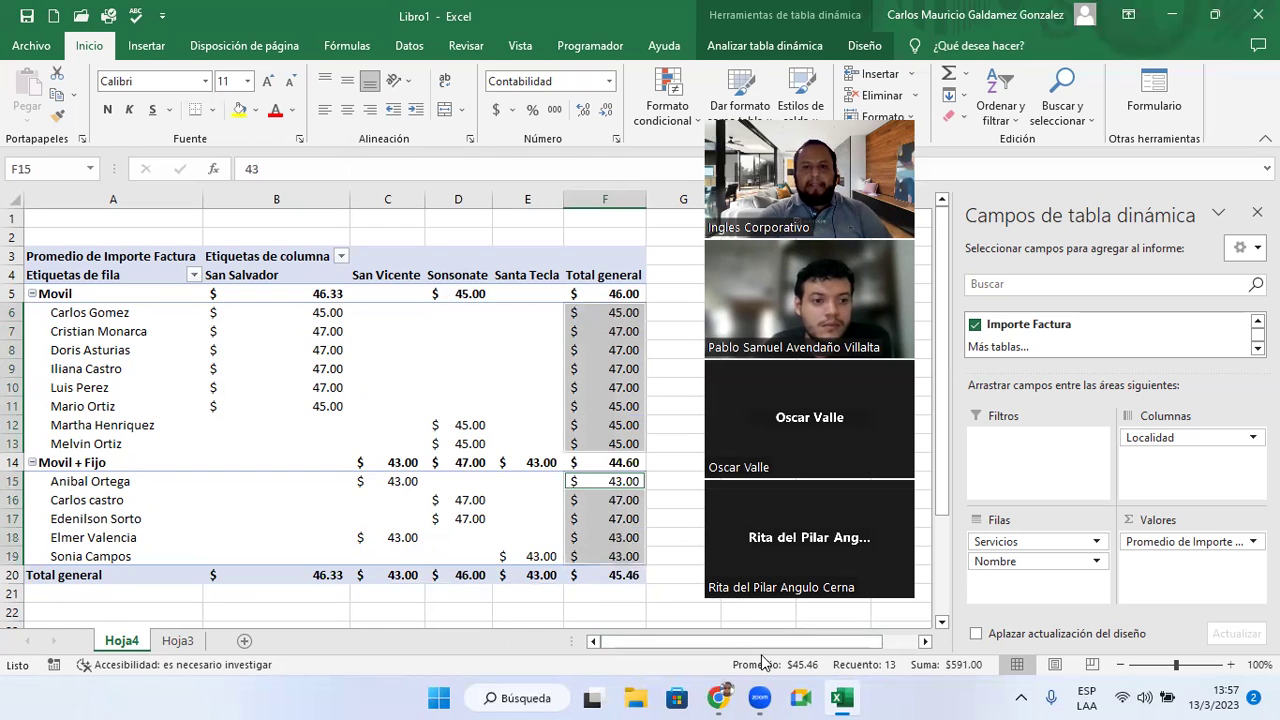
{"action": "left_click", "coordinate": [598, 526]}
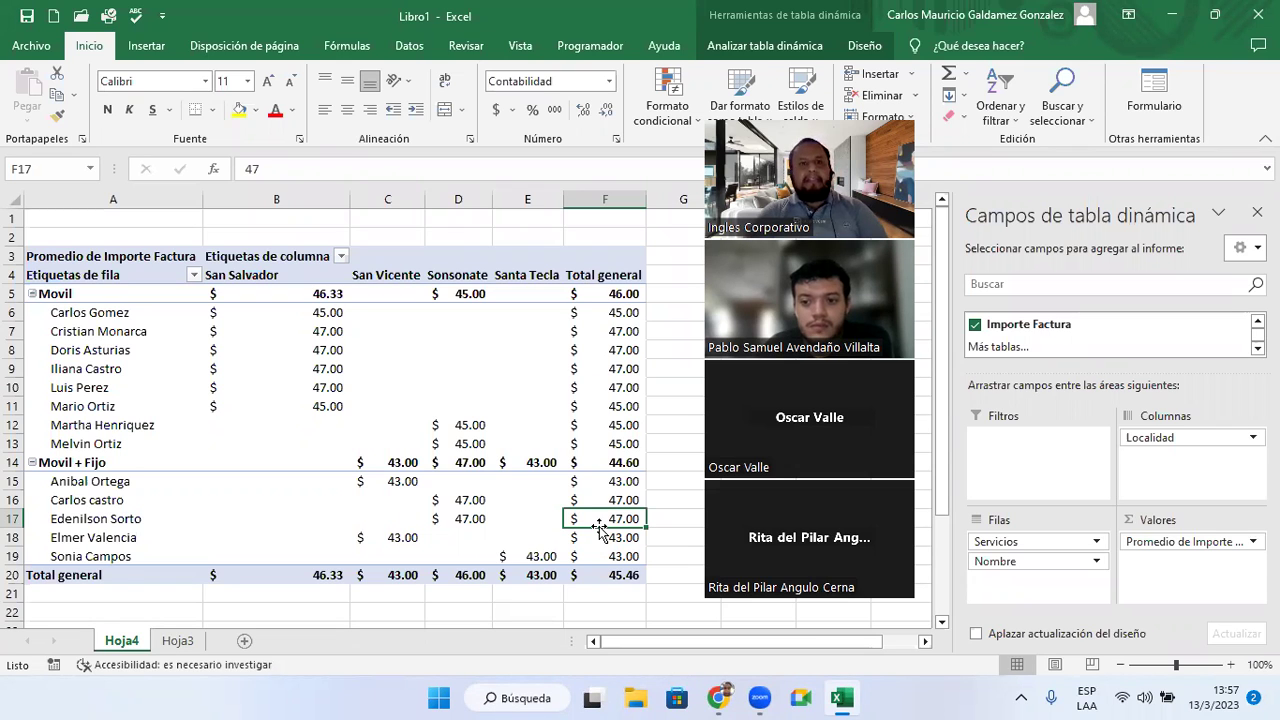
{"action": "left_click", "coordinate": [180, 642]}
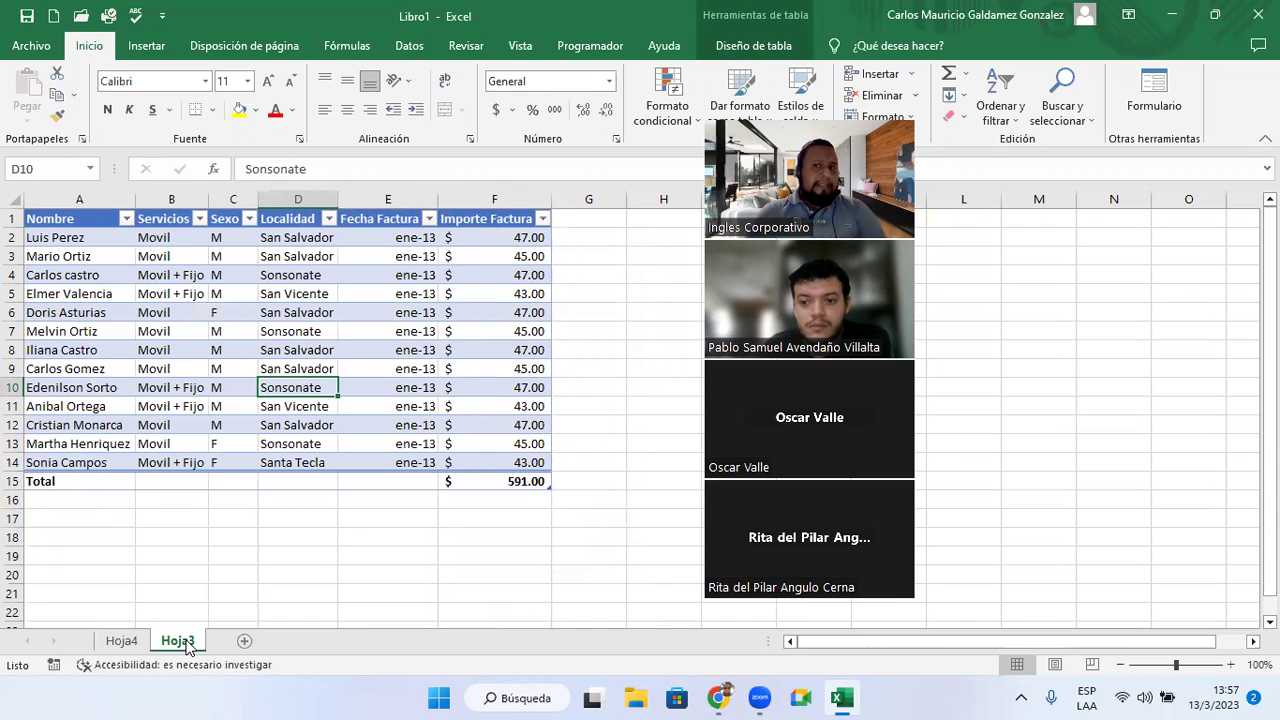
Return to Hoja4's averaged pivot, inspect cell C12, and briefly revisit Hoja3 before coming back.
{"action": "left_click", "coordinate": [122, 641]}
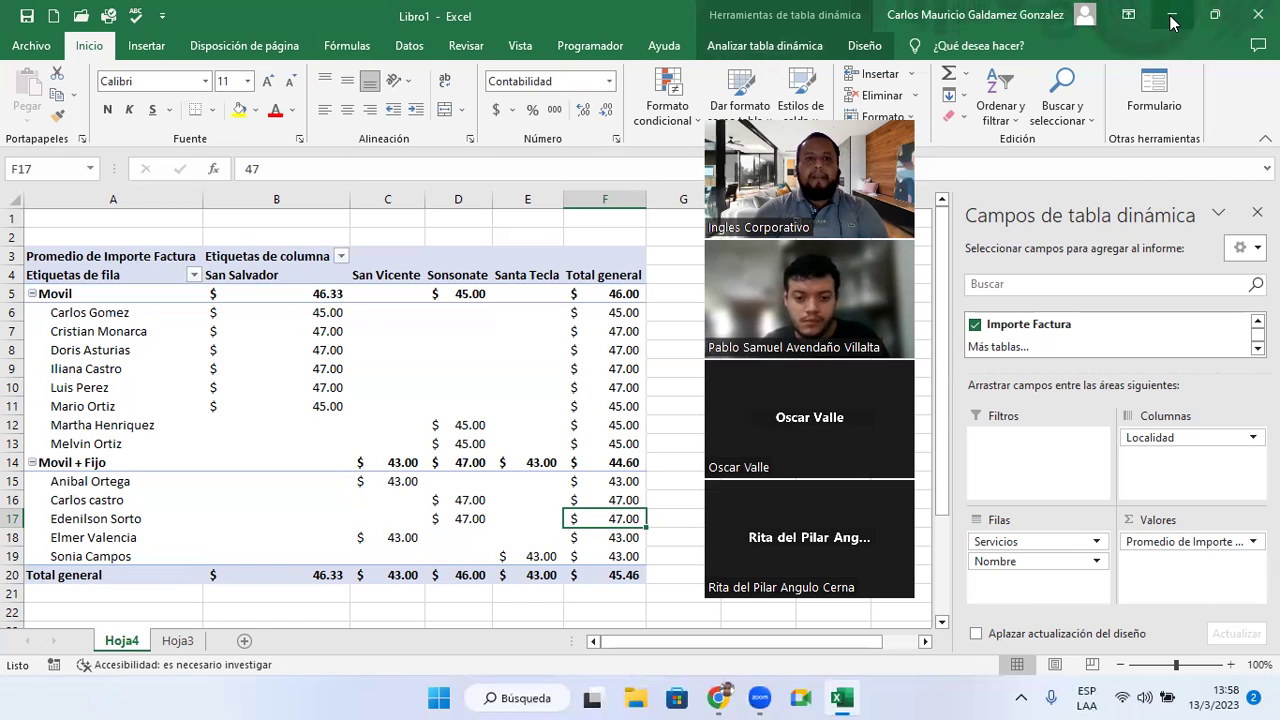
{"action": "left_click", "coordinate": [390, 422]}
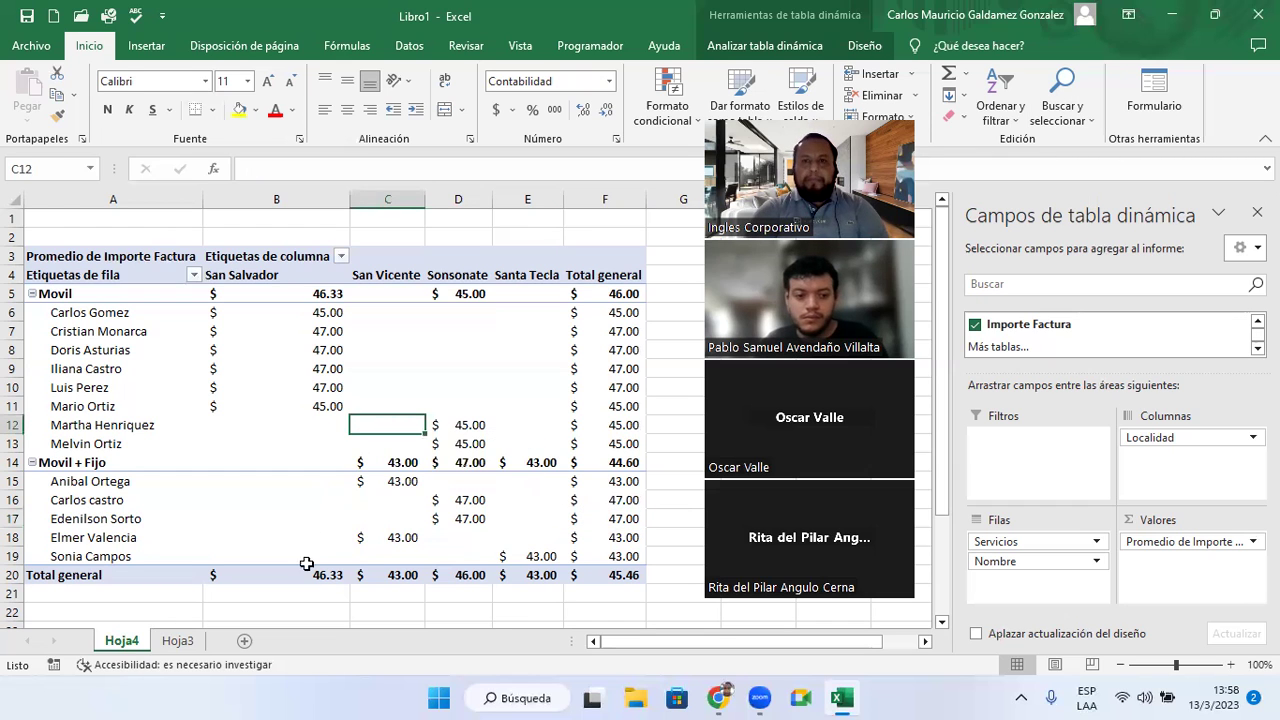
{"action": "left_click", "coordinate": [178, 641]}
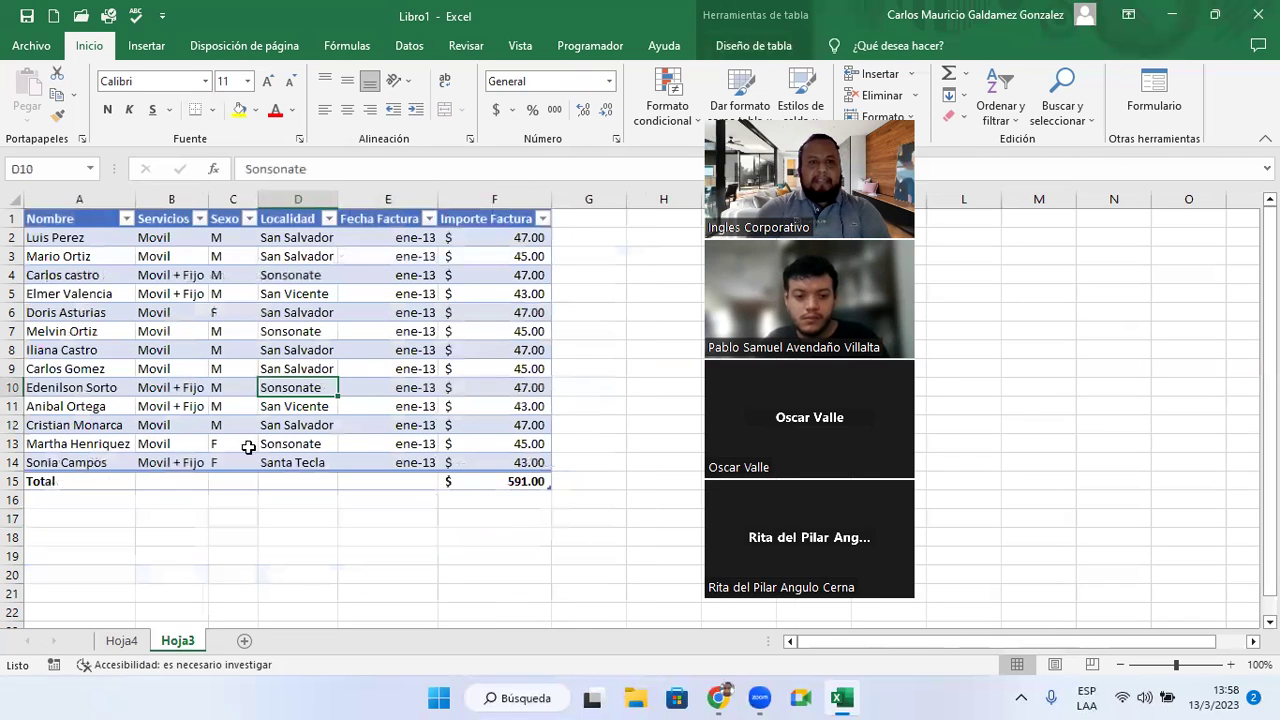
{"action": "left_click", "coordinate": [123, 641]}
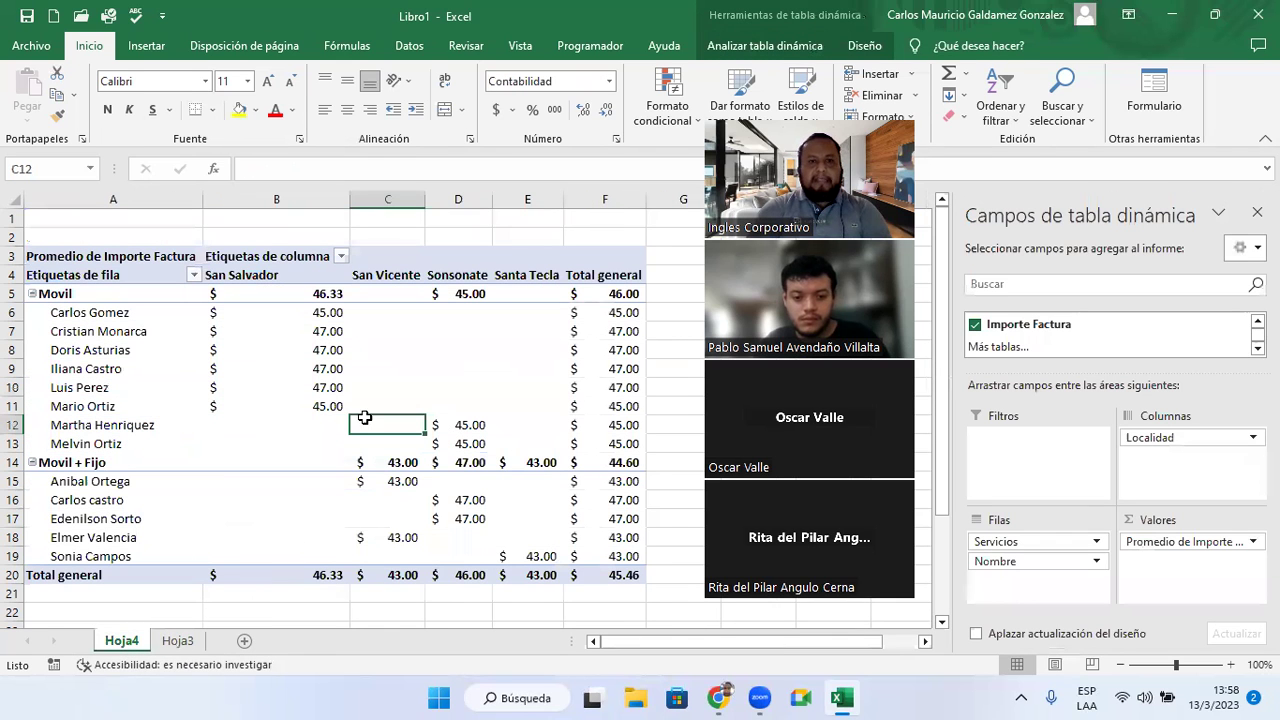
Change the Importe Factura value field from average to Suma, so the pivot totals $ 591.00.
{"action": "left_click", "coordinate": [1230, 545]}
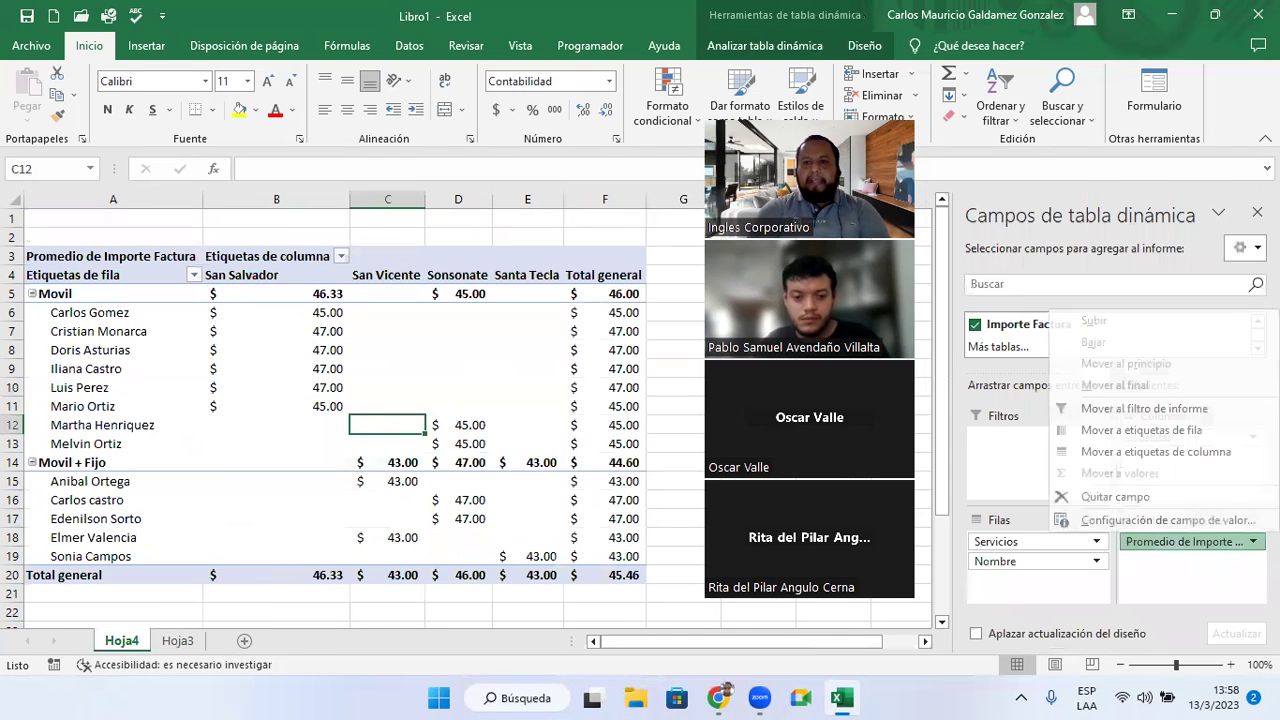
{"action": "left_click", "coordinate": [1170, 517]}
{"action": "left_click", "coordinate": [663, 327]}
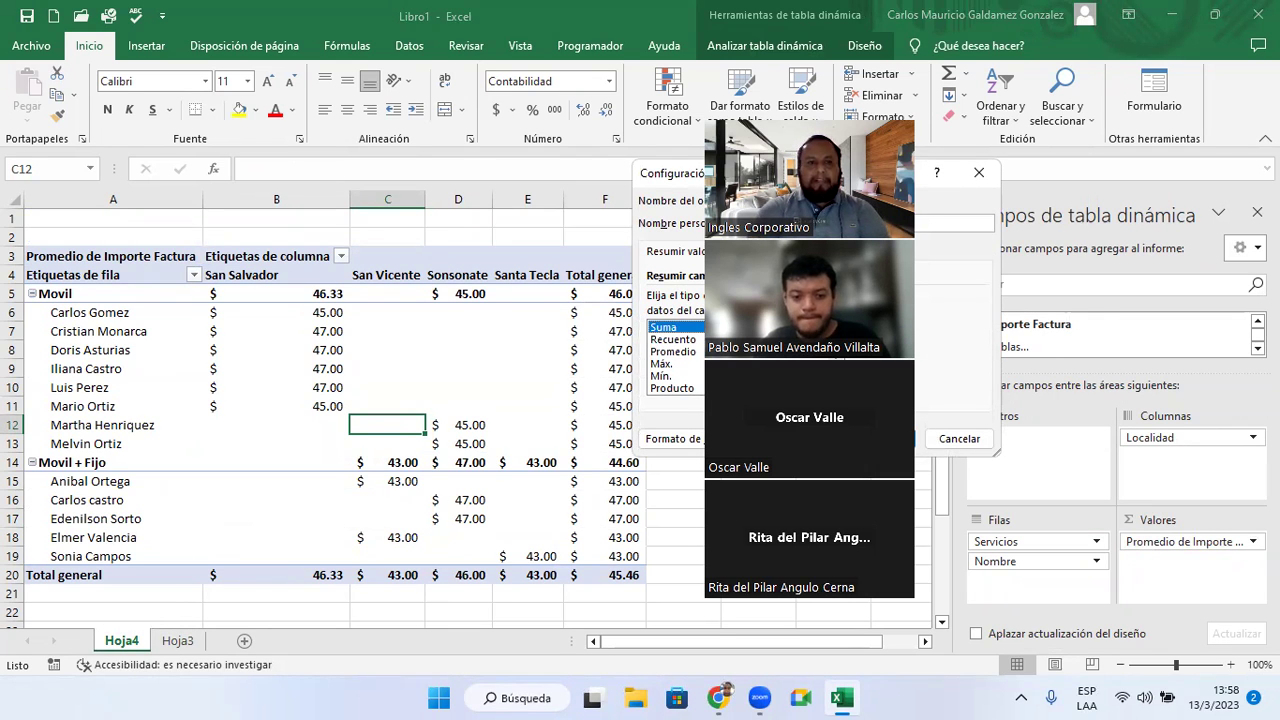
{"action": "left_click", "coordinate": [868, 438]}
Glance at the Hoja3 customer data, return to the Hoja4 pivot, then bring up the Canva presentation.
{"action": "left_click", "coordinate": [468, 421]}
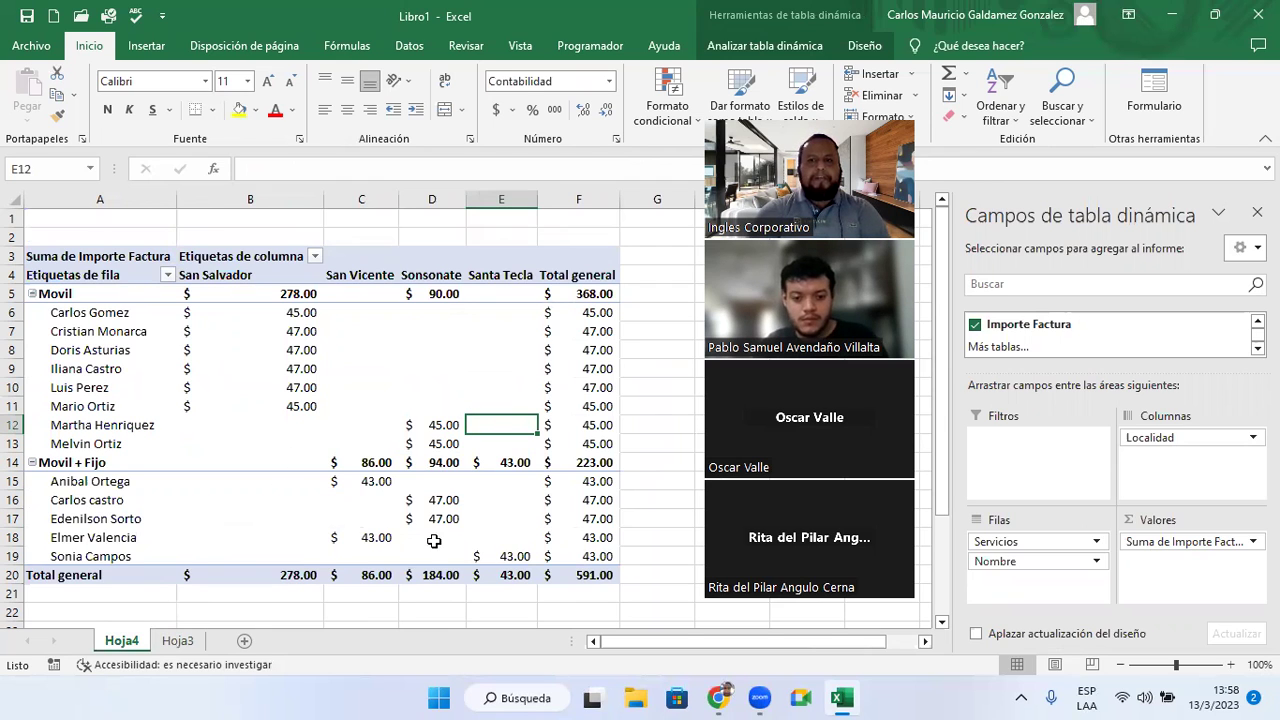
{"action": "left_click", "coordinate": [176, 642]}
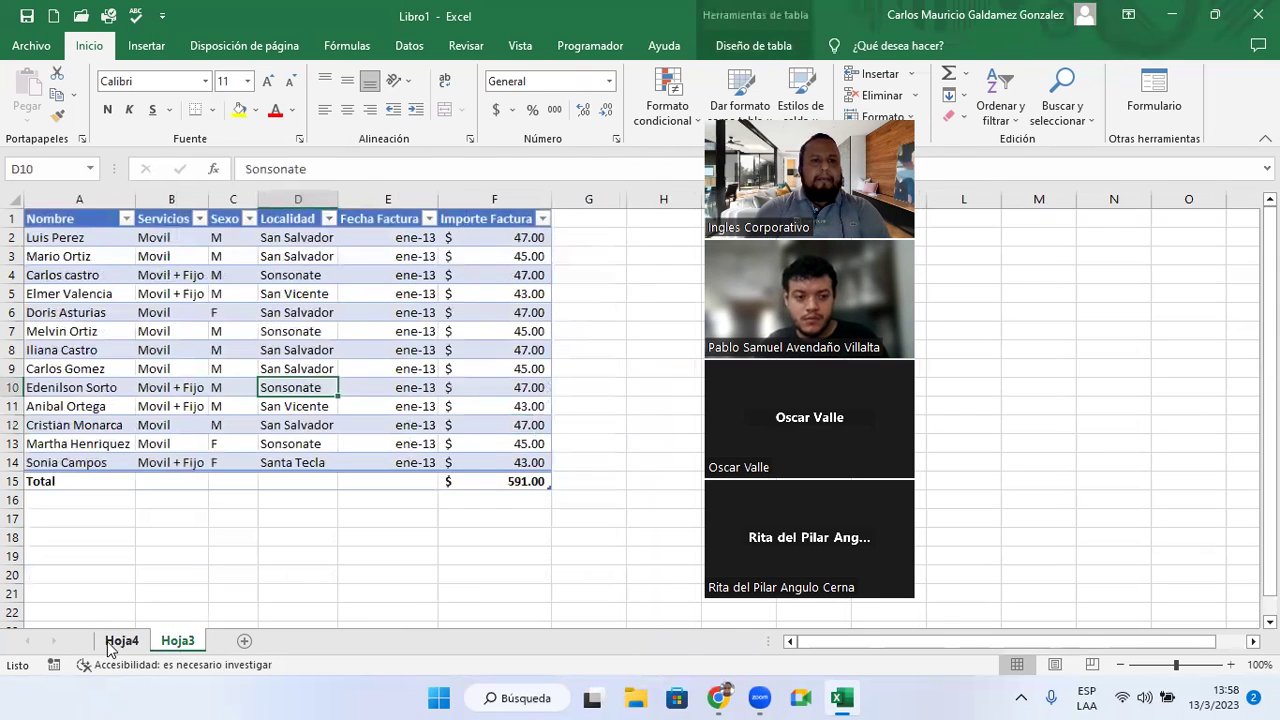
{"action": "left_click", "coordinate": [121, 641]}
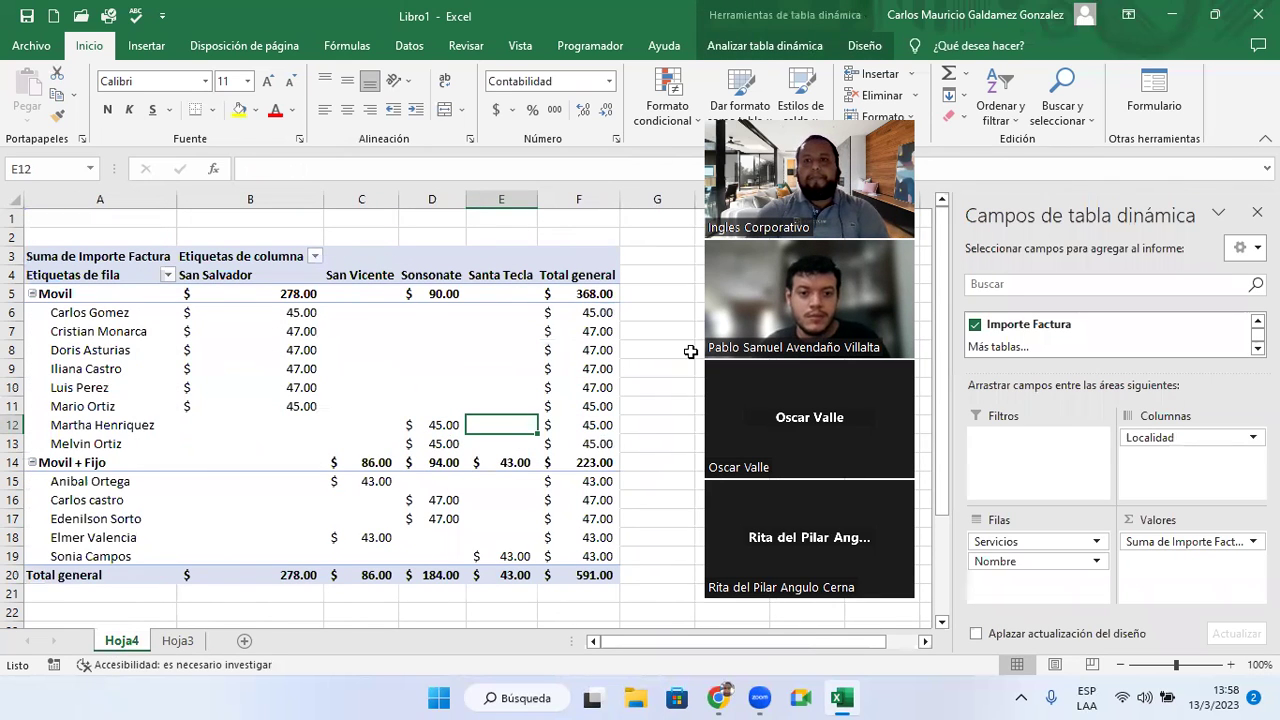
{"action": "left_click", "coordinate": [1171, 15]}
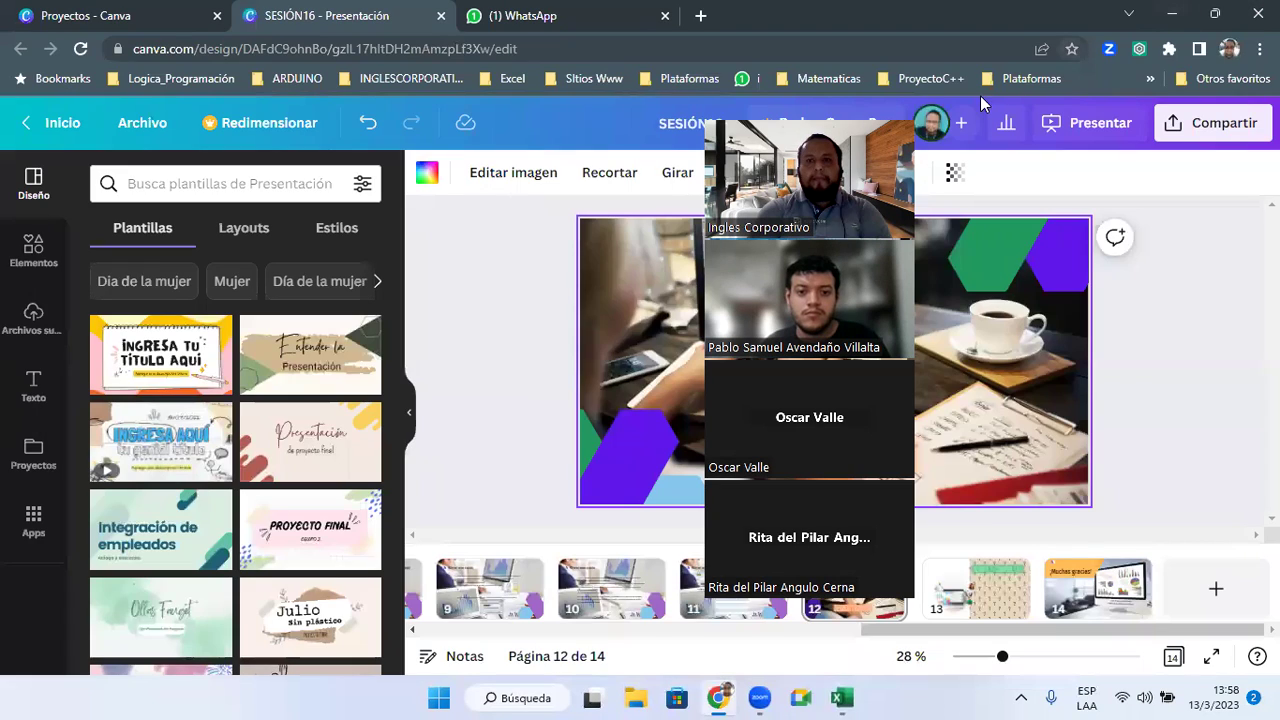
Present the Canva slideshow full screen, advancing past Dudas y Consultas to the ¡Muchas gracias! slide.
{"action": "left_click", "coordinate": [1211, 656]}
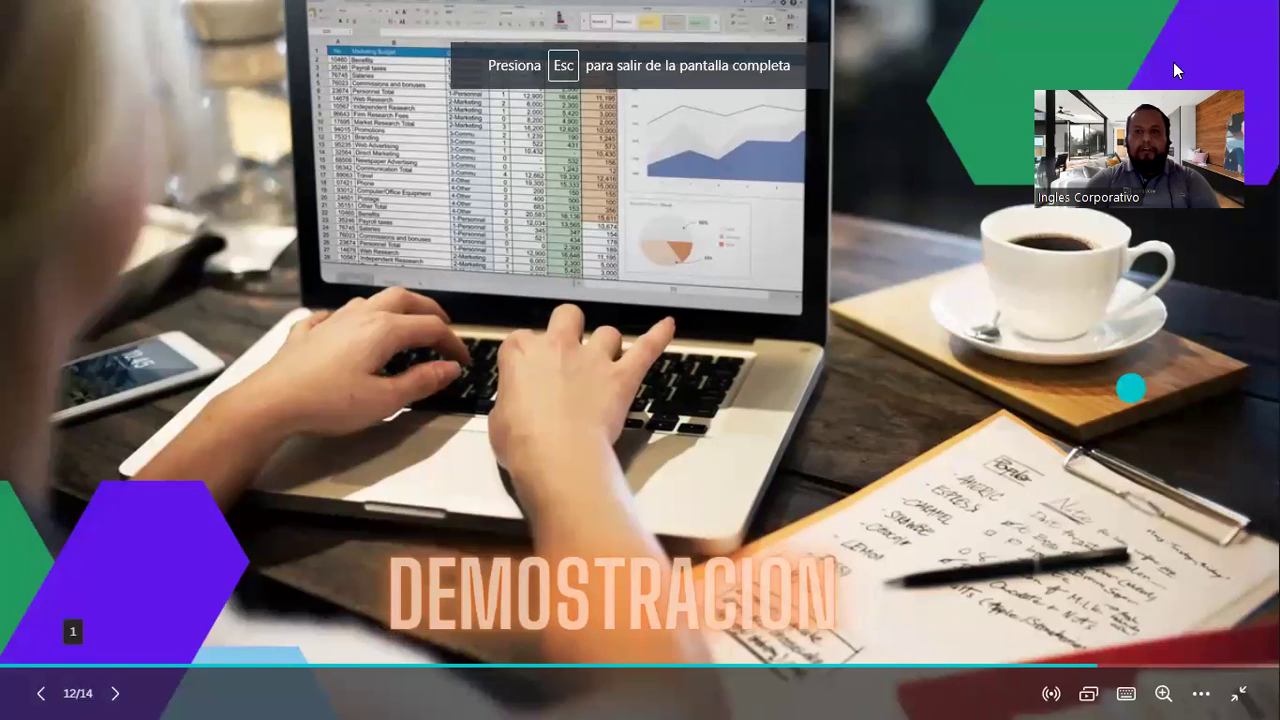
{"action": "key", "text": "Right"}
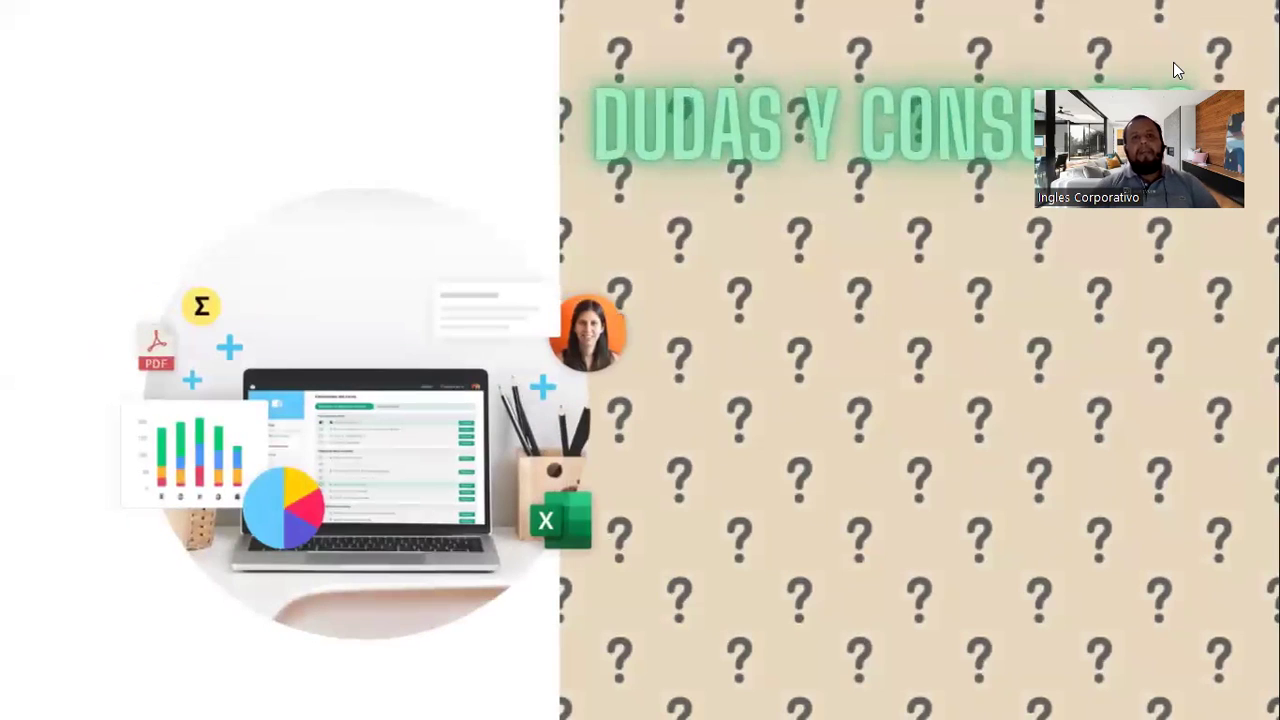
{"action": "key", "text": "Right"}
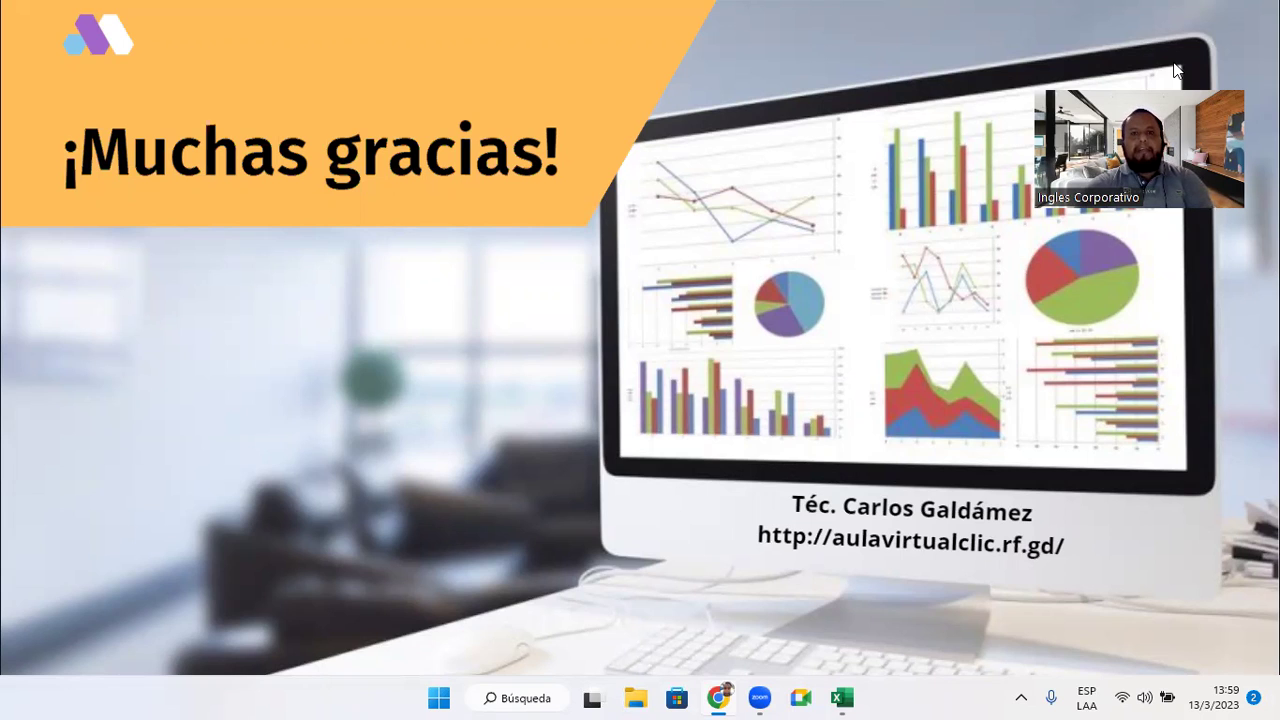
{"action": "left_click", "coordinate": [787, 180]}
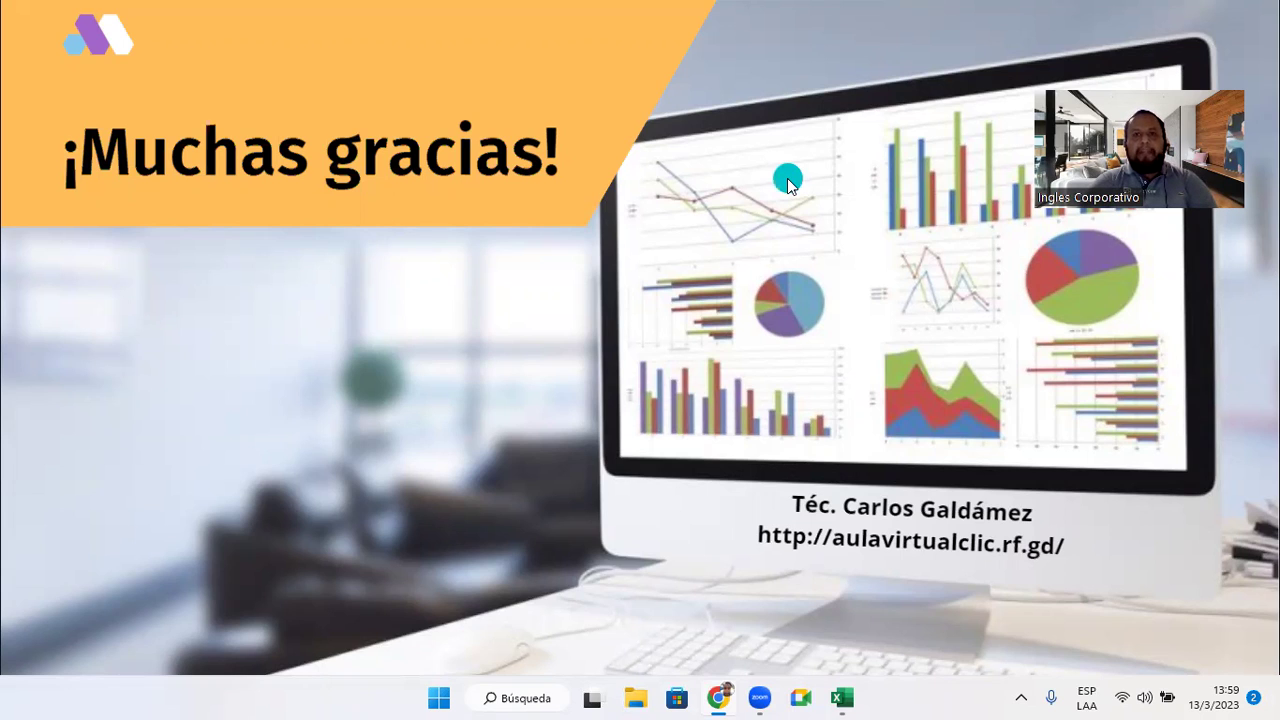